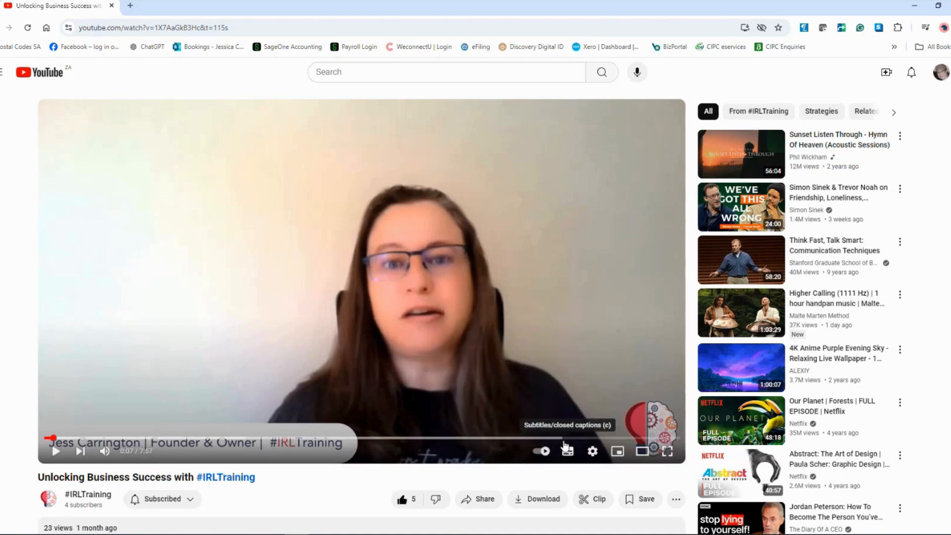
Set the video's playback speed to 0.25, play it briefly and pause it.
click(593, 451)
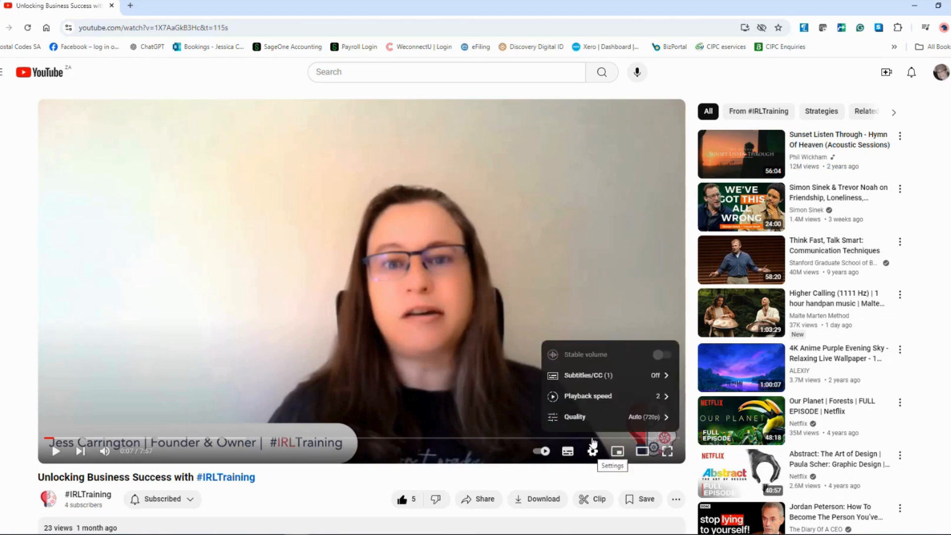
click(593, 398)
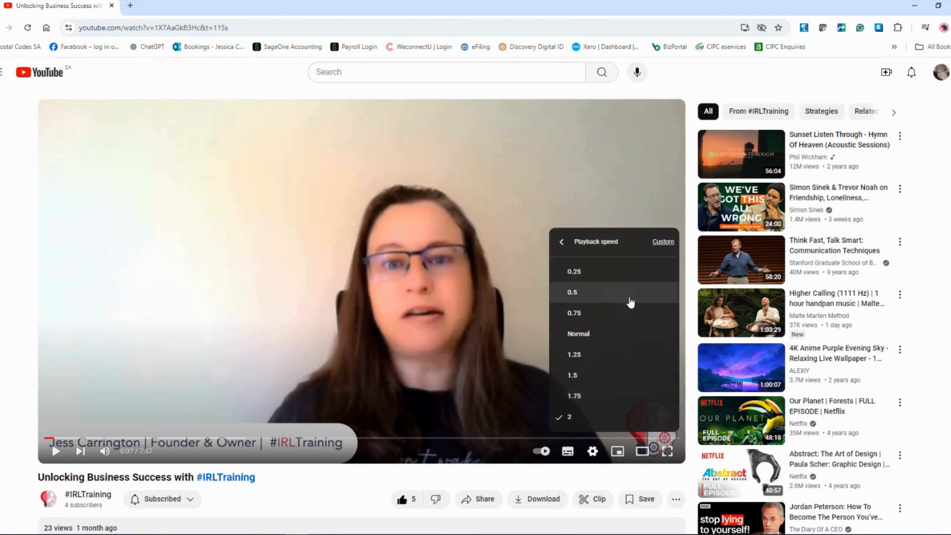
click(571, 276)
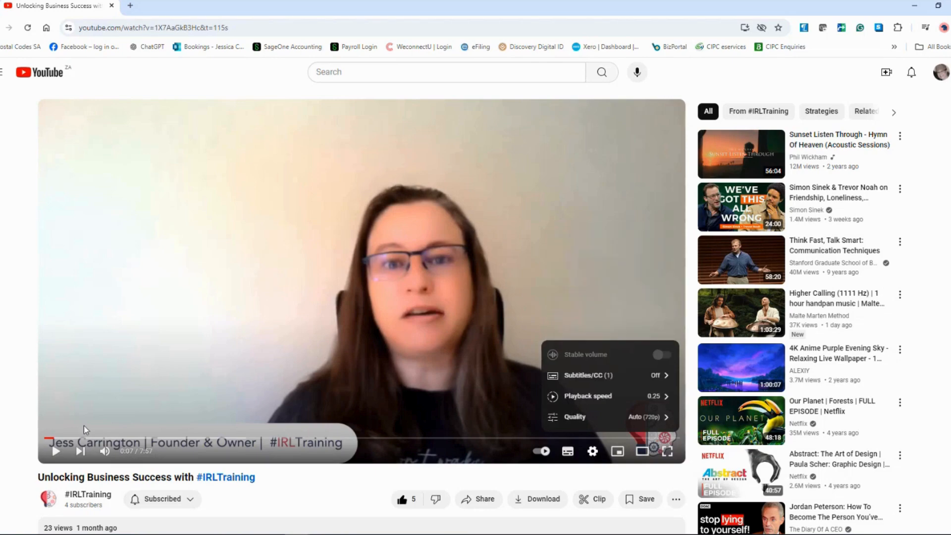
click(57, 451)
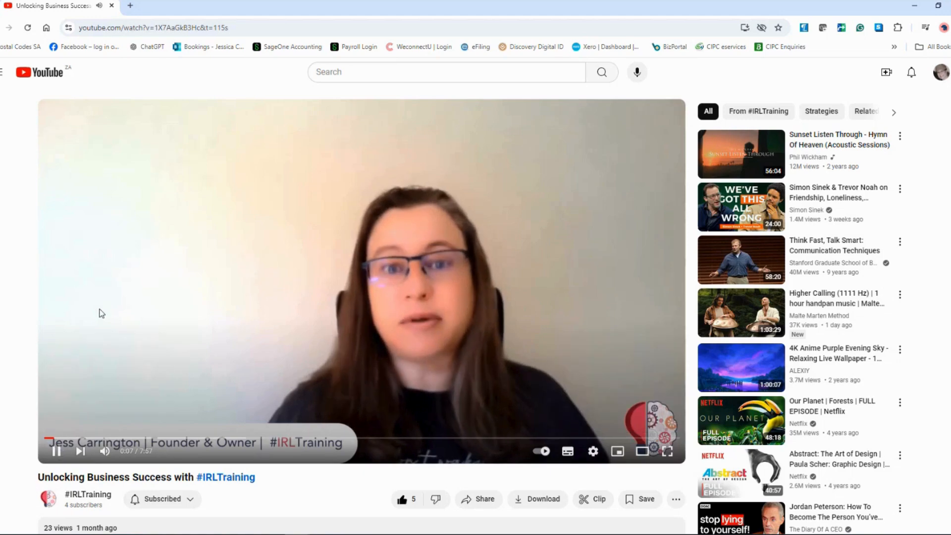
click(57, 452)
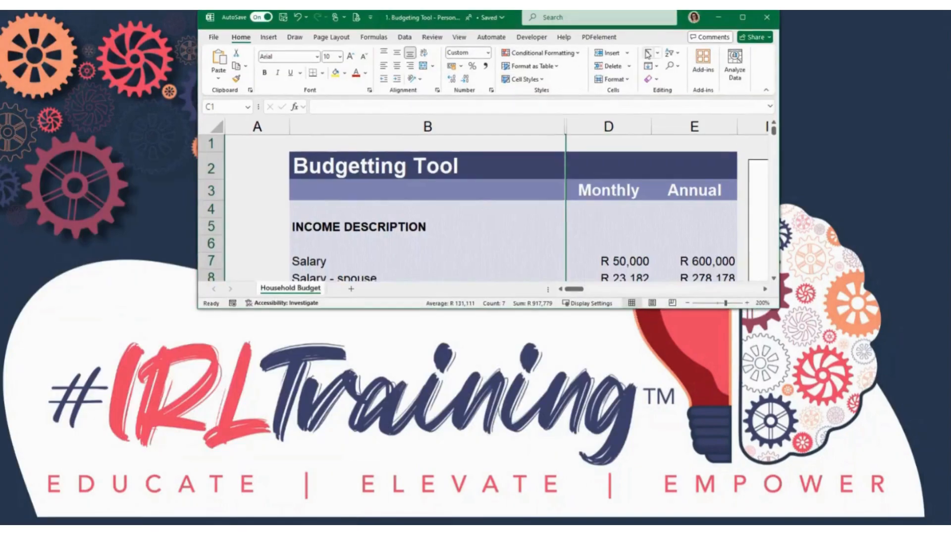
Maximize the Budgetting Tool workbook and look through its income, expense and savings sections.
click(742, 17)
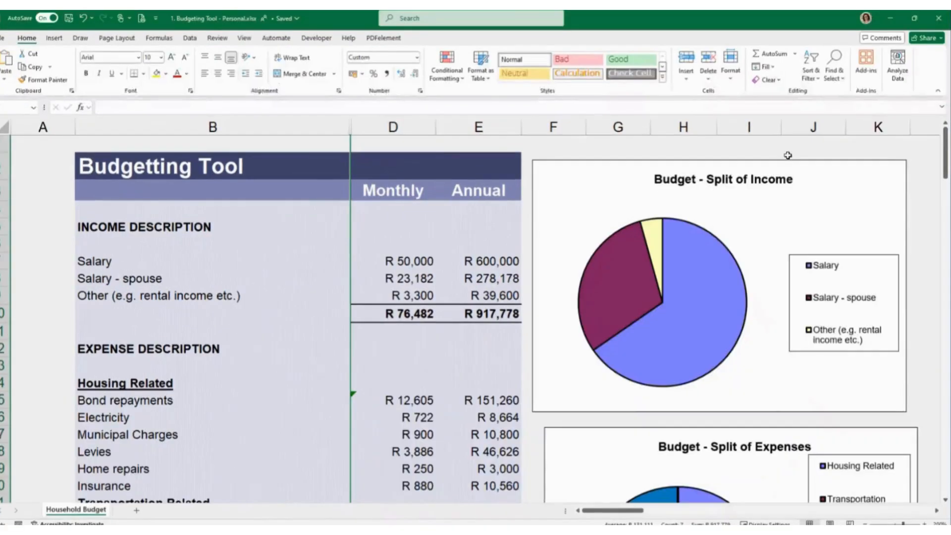
click(190, 184)
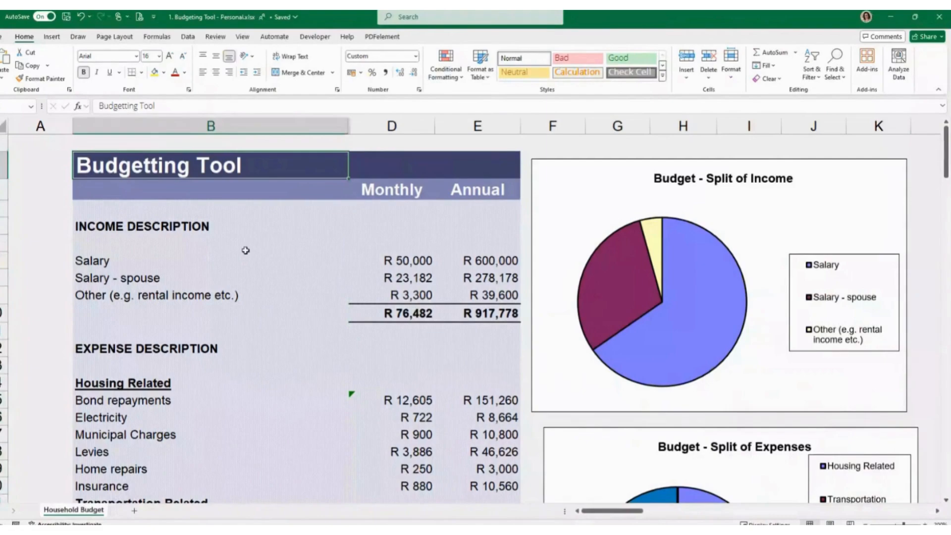
click(178, 185)
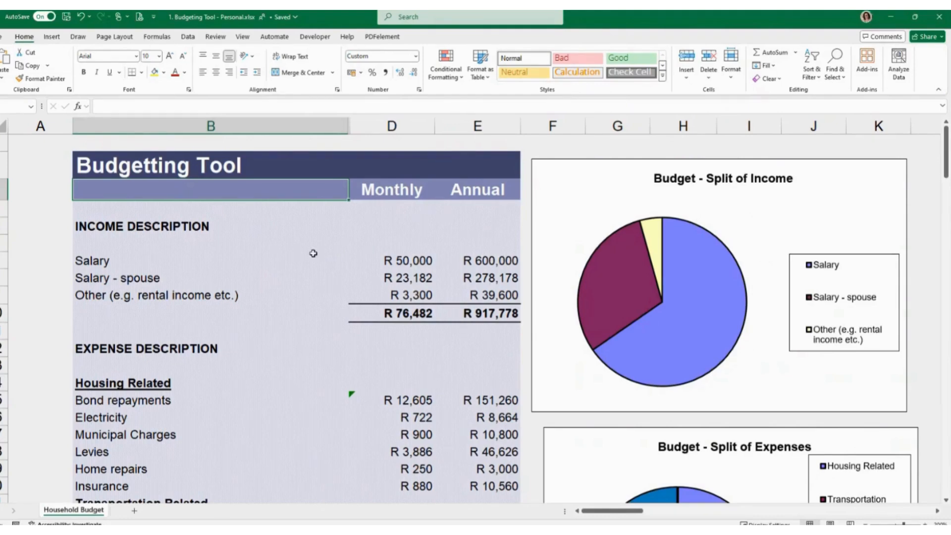
click(263, 228)
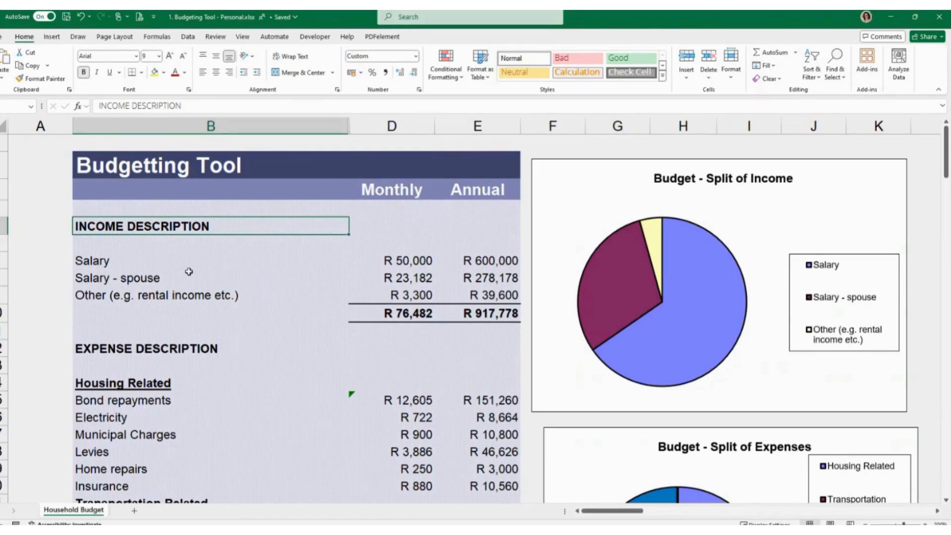
click(167, 255)
scroll(186, 276, down, 1)
scroll(188, 278, down, 6)
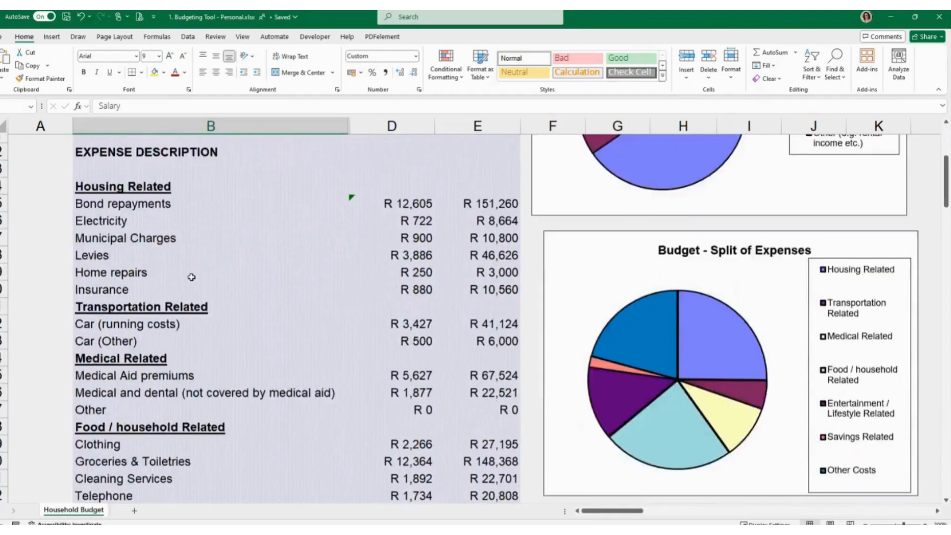
scroll(211, 312, down, 2)
click(130, 313)
scroll(359, 309, down, 2)
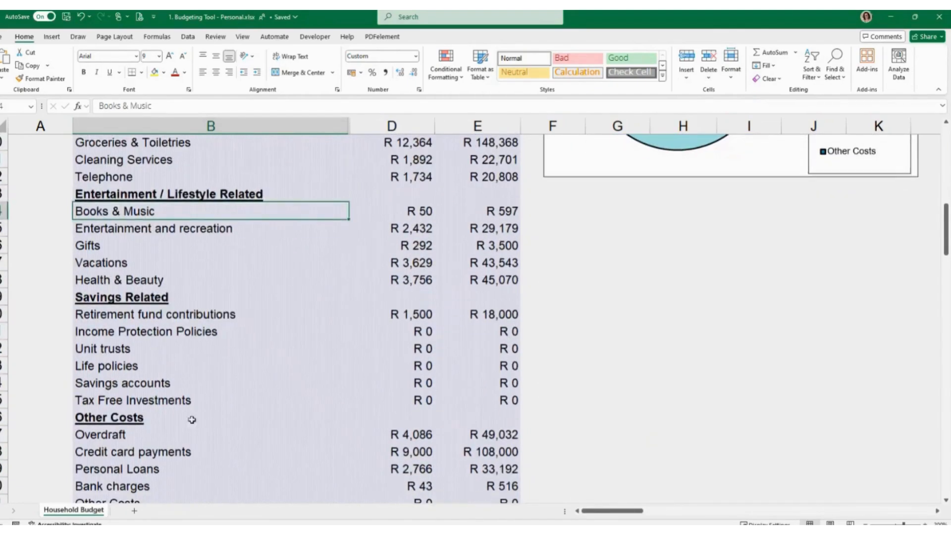
scroll(395, 398, up, 10)
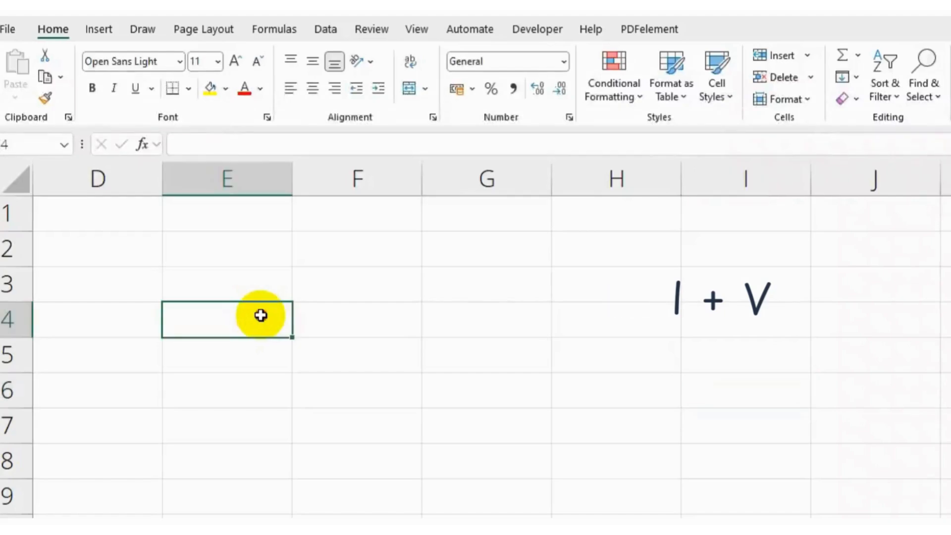
Enter 1, 2, 3 and 4 in cells E4 to E7 and total them in E8 with AutoSum.
double_click(260, 316)
text(1)
key(Return)
text(2)
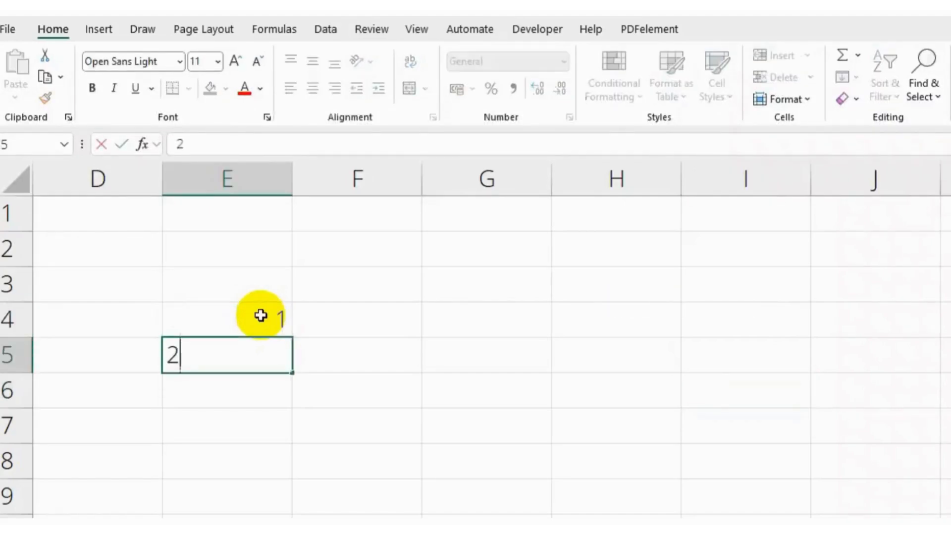
key(Return)
text(3)
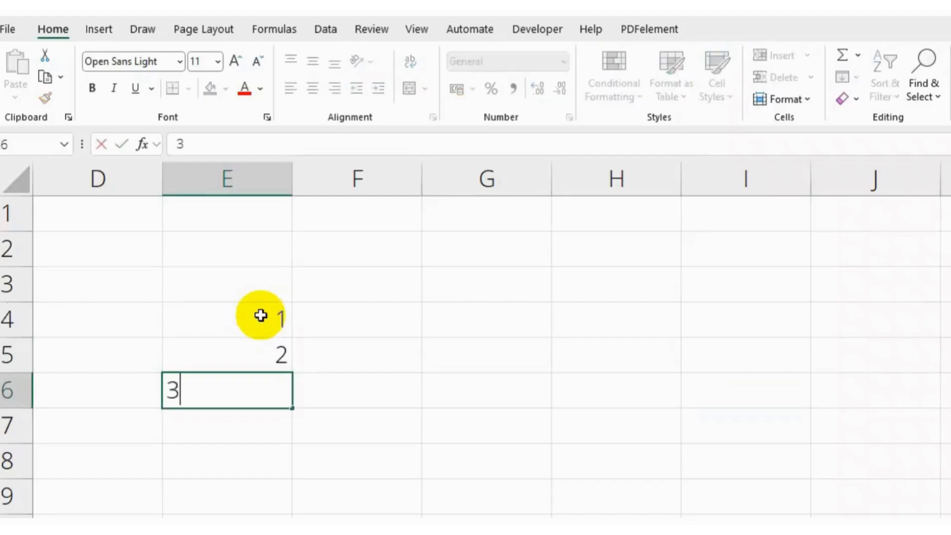
key(Return)
text(4)
key(Return)
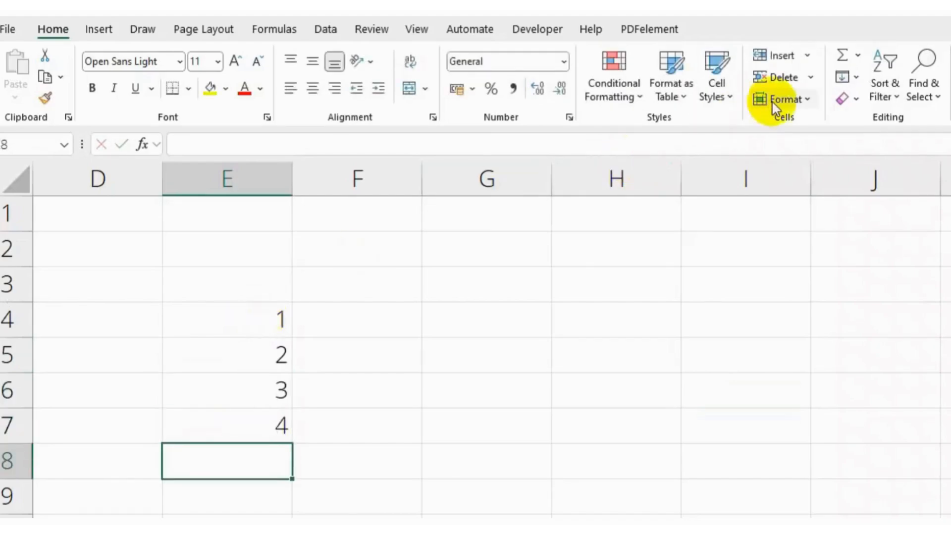
click(843, 62)
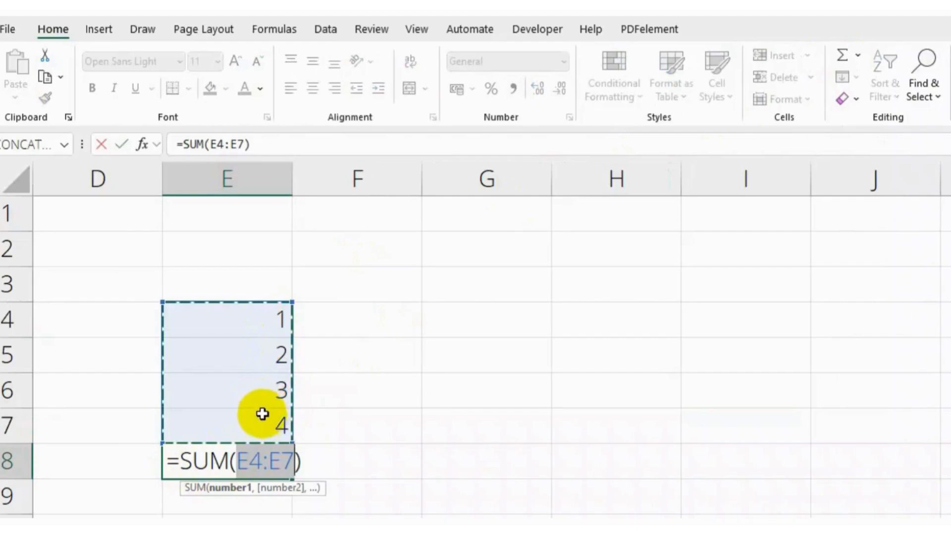
key(Return)
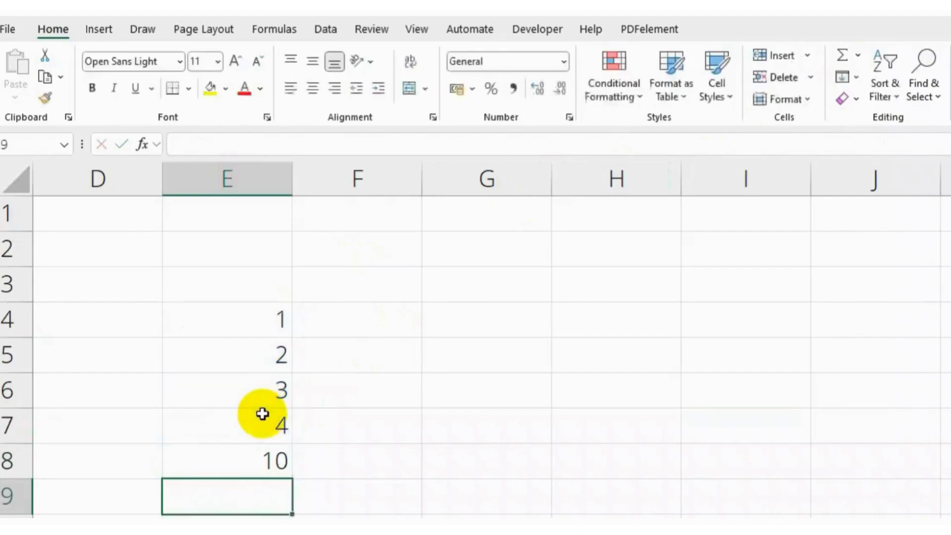
Copy the four numbers in E4:E7 into the adjacent cells F4:F7.
click(271, 314)
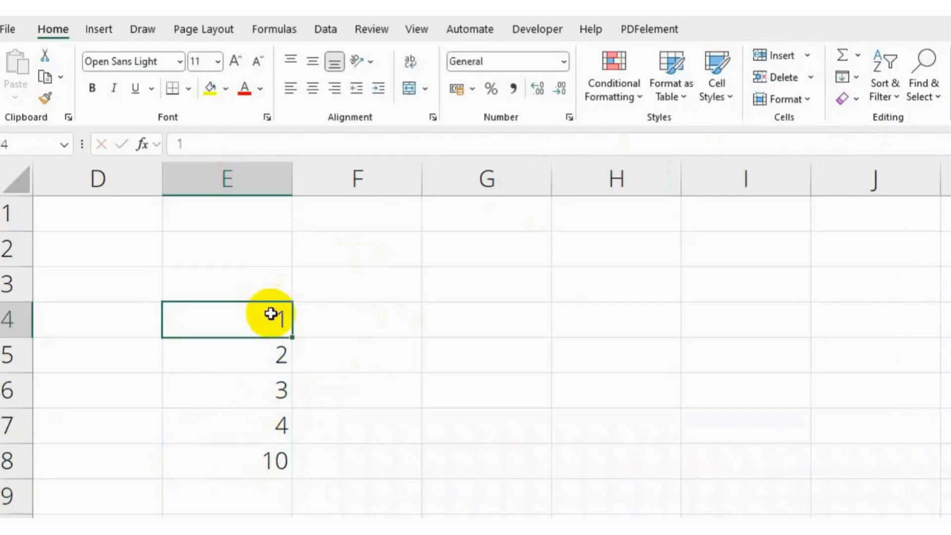
key(shift+Down)
key(shift+Down)
key(shift+Down)
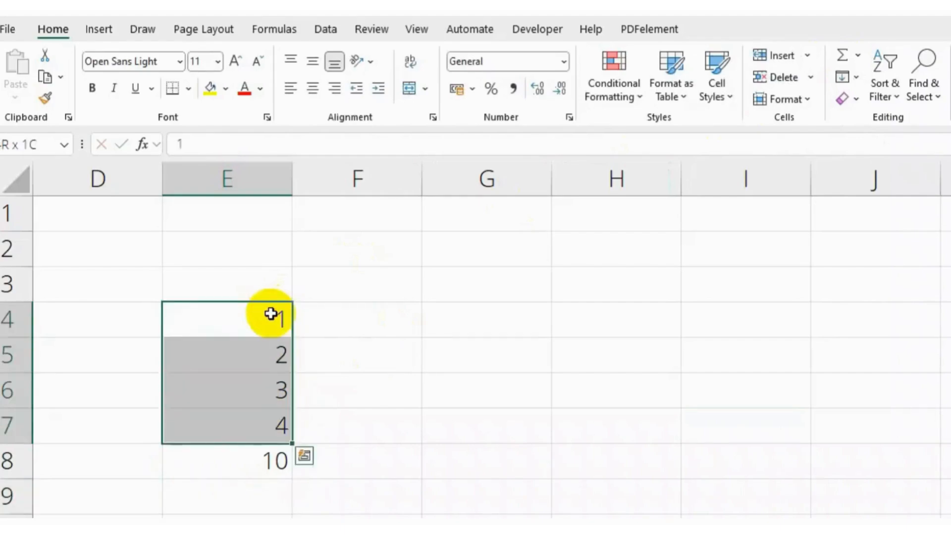
key(ctrl+c)
key(Right)
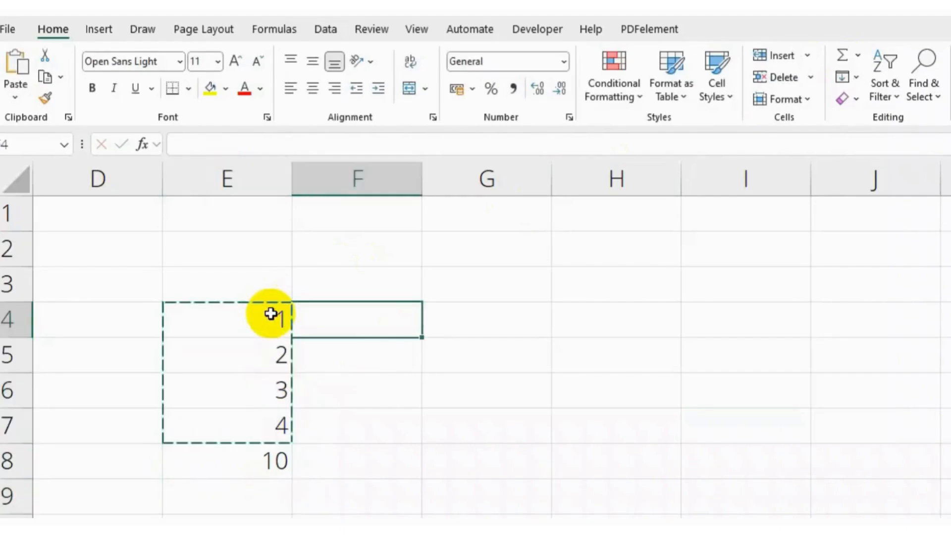
key(ctrl+v)
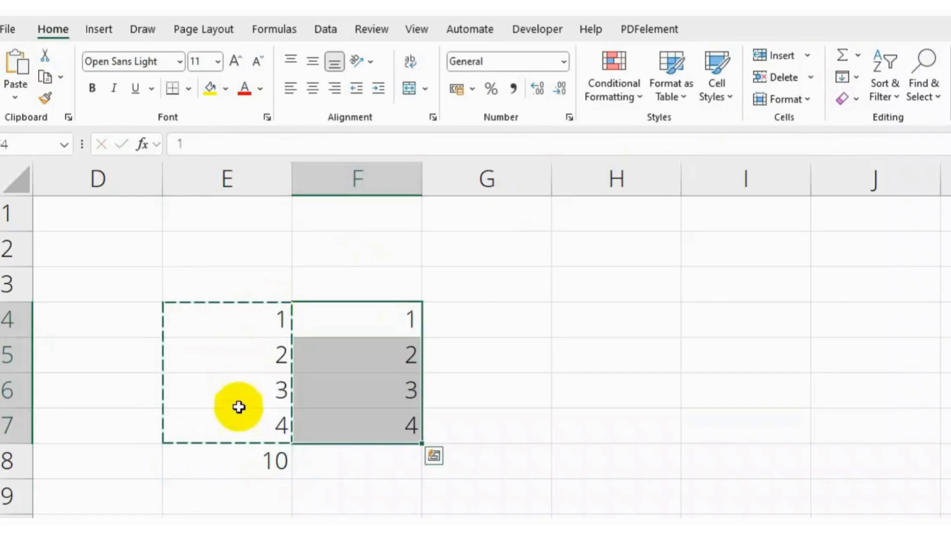
Copy the sum in E8 and paste only its formula into F8.
click(230, 462)
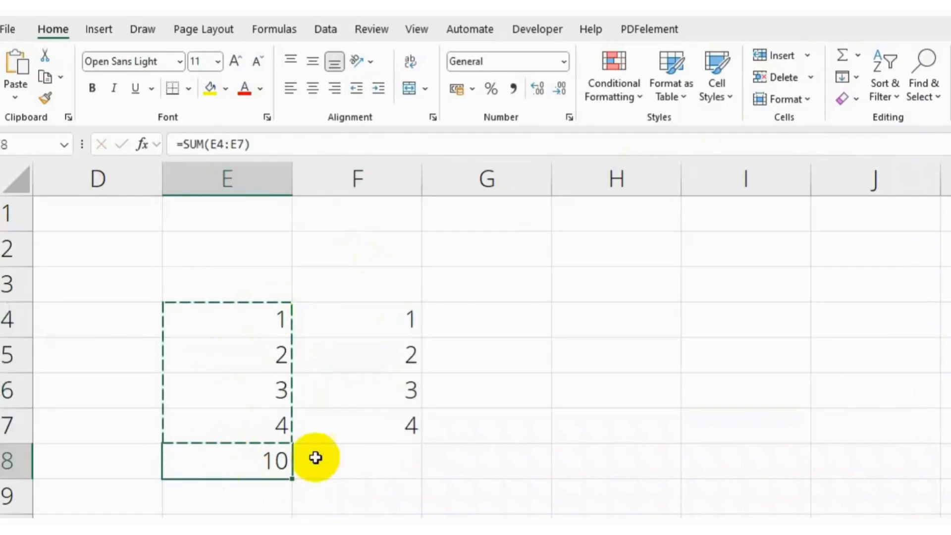
key(ctrl+c)
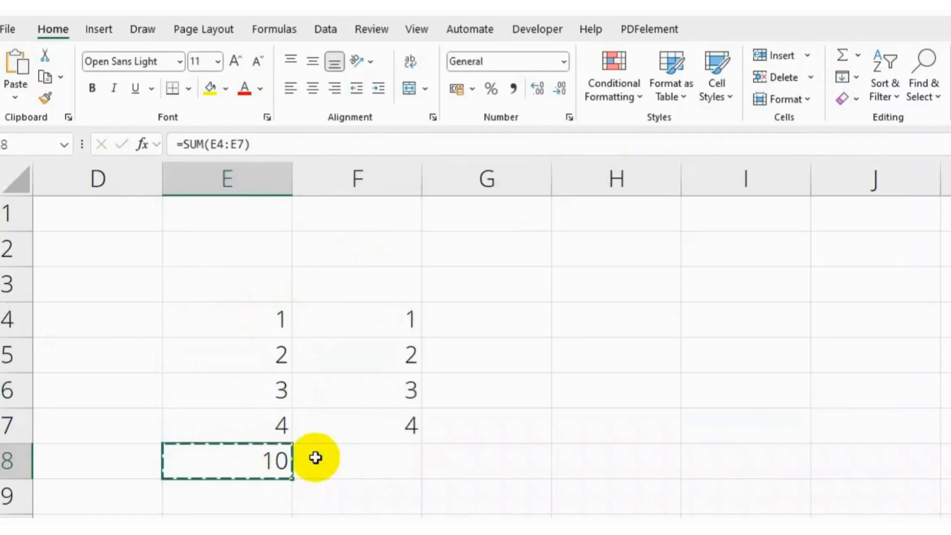
click(344, 455)
right_click(345, 455)
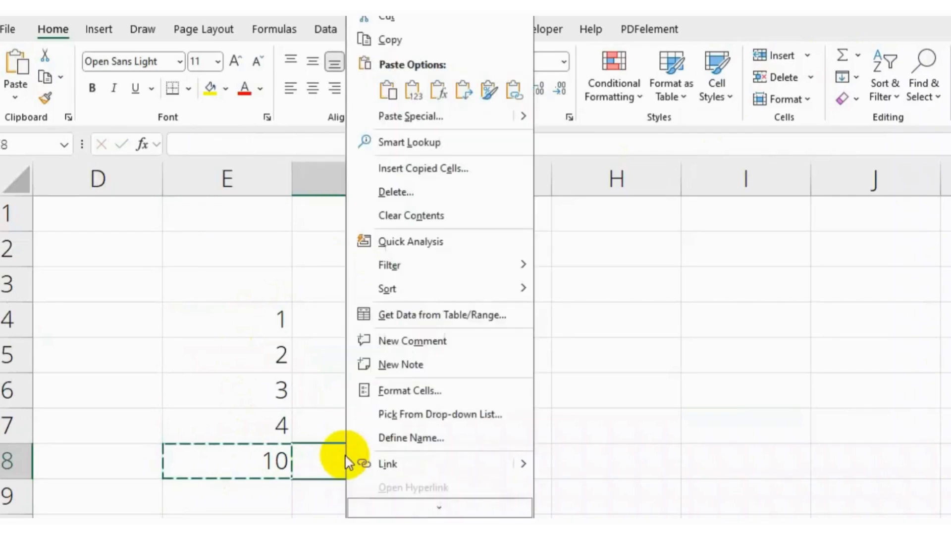
click(438, 91)
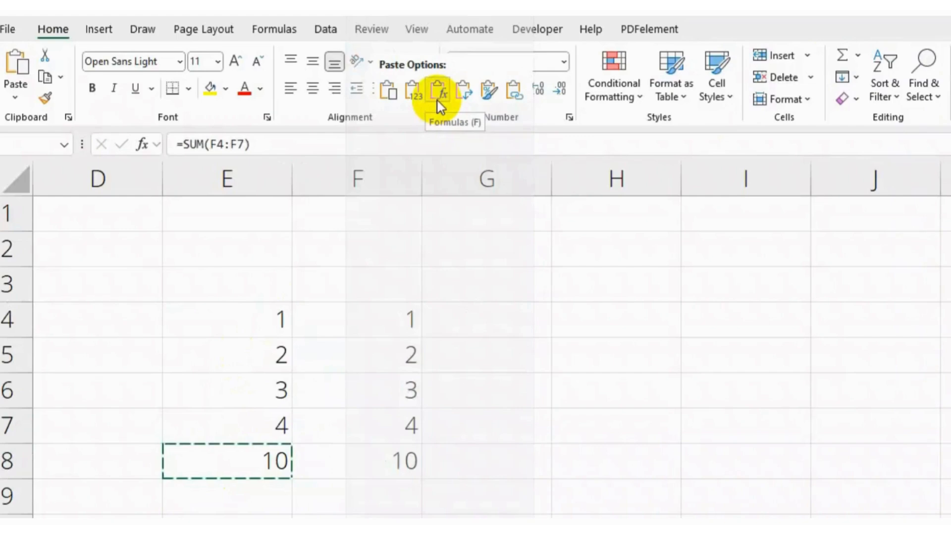
click(439, 92)
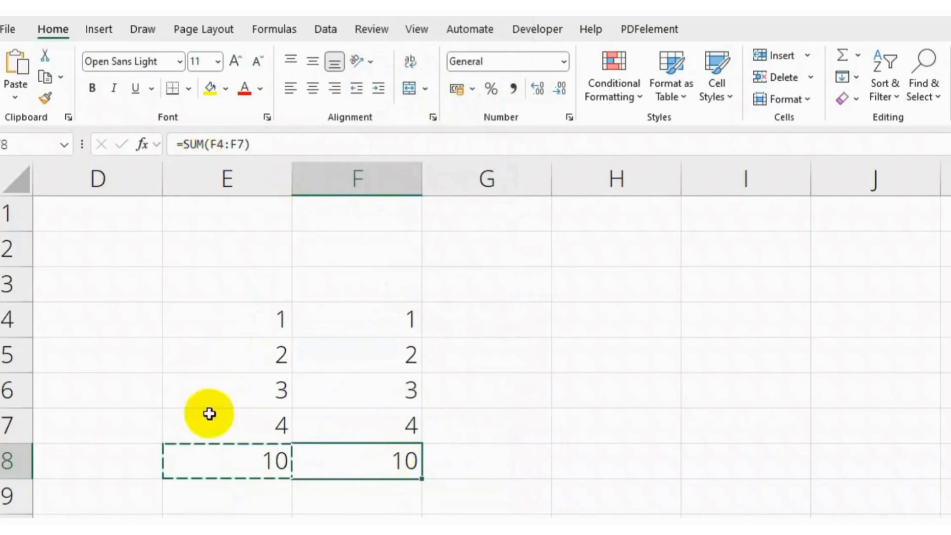
Compare the cell references in the sum formulas of E8 and F8.
click(209, 449)
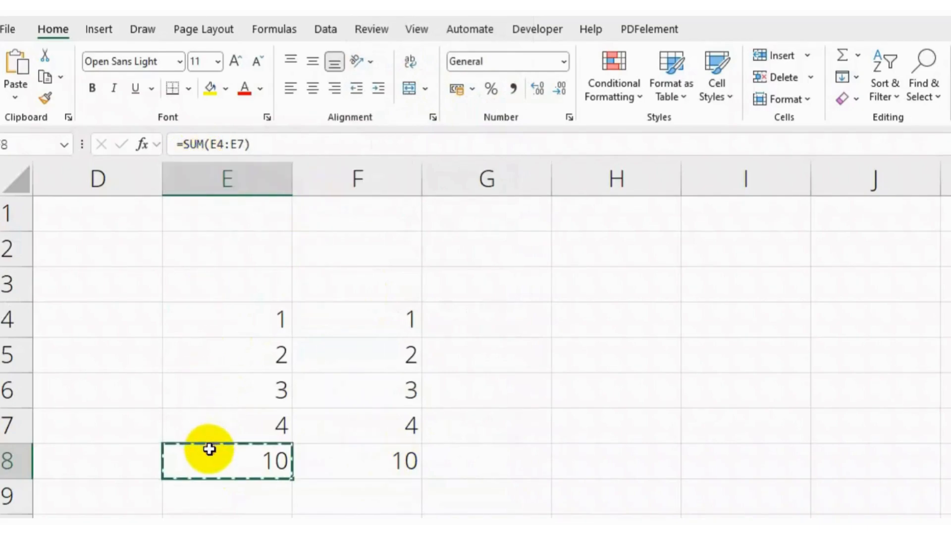
click(315, 459)
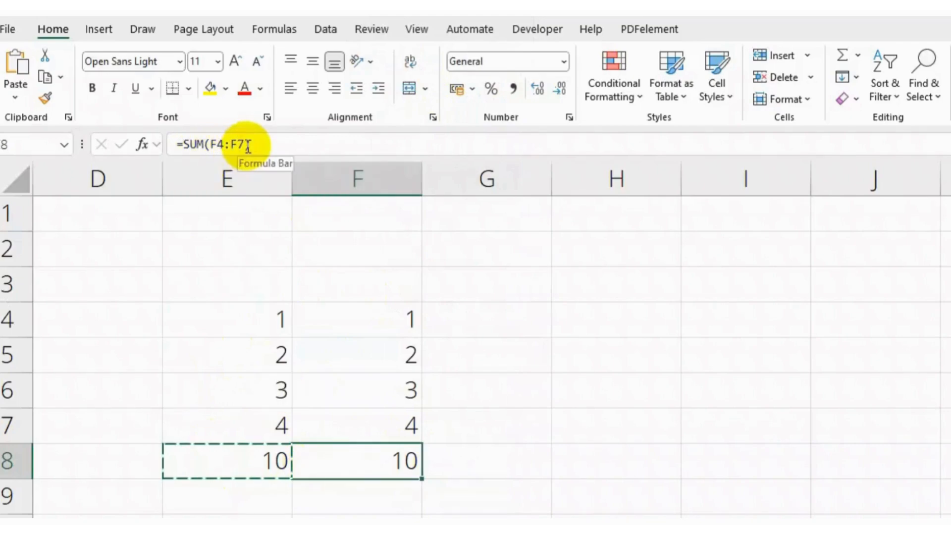
click(213, 459)
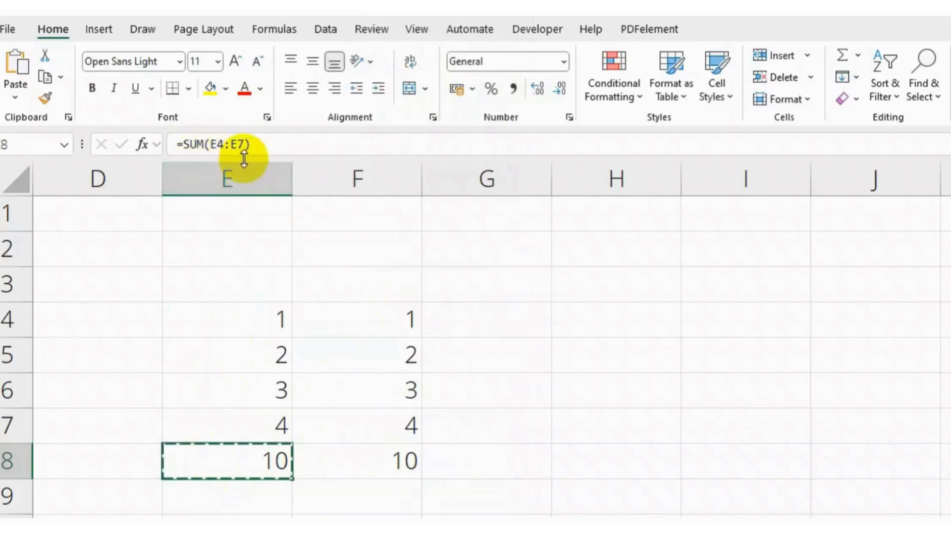
Clear the formula in F8 and fill the sum formula from E8 across into it.
click(348, 464)
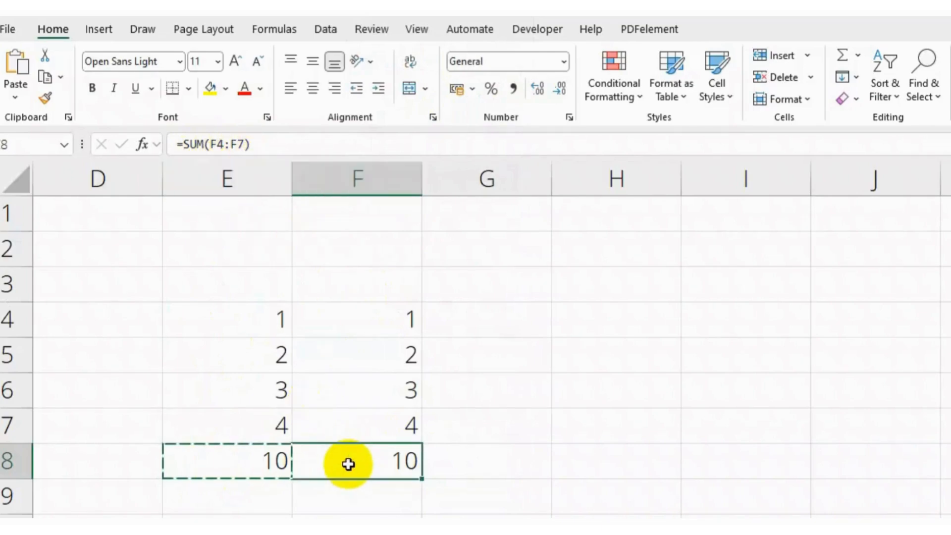
key(Delete)
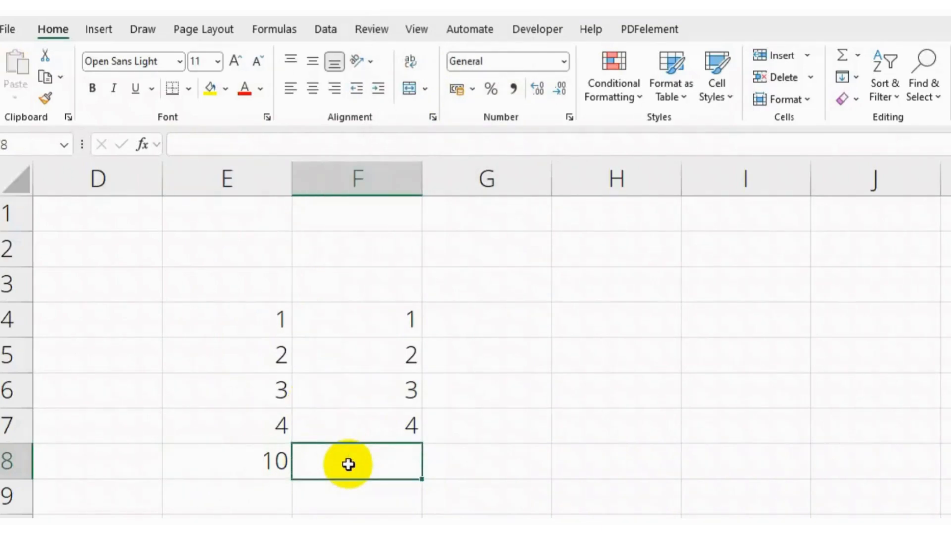
click(265, 462)
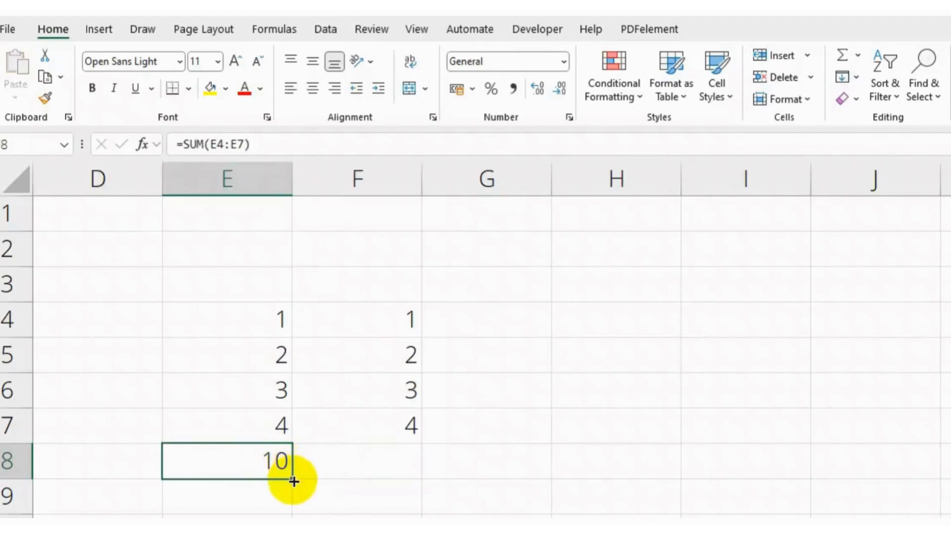
drag(294, 480, 371, 472)
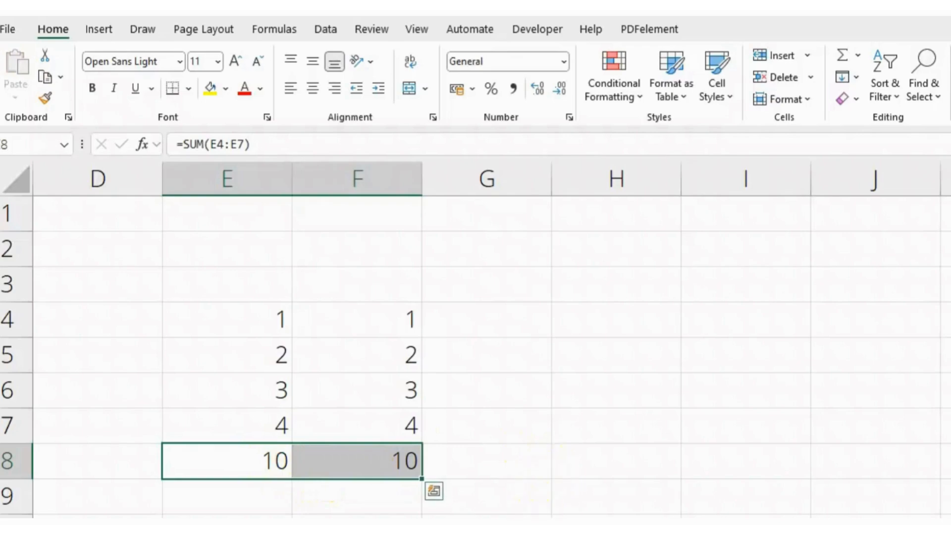
Inspect the range referenced by the sum formula in E8.
click(518, 463)
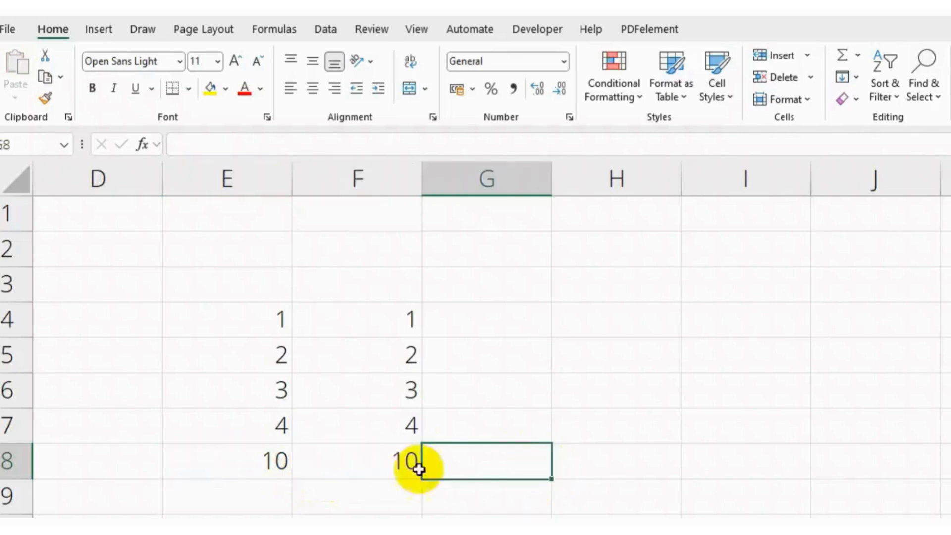
click(276, 464)
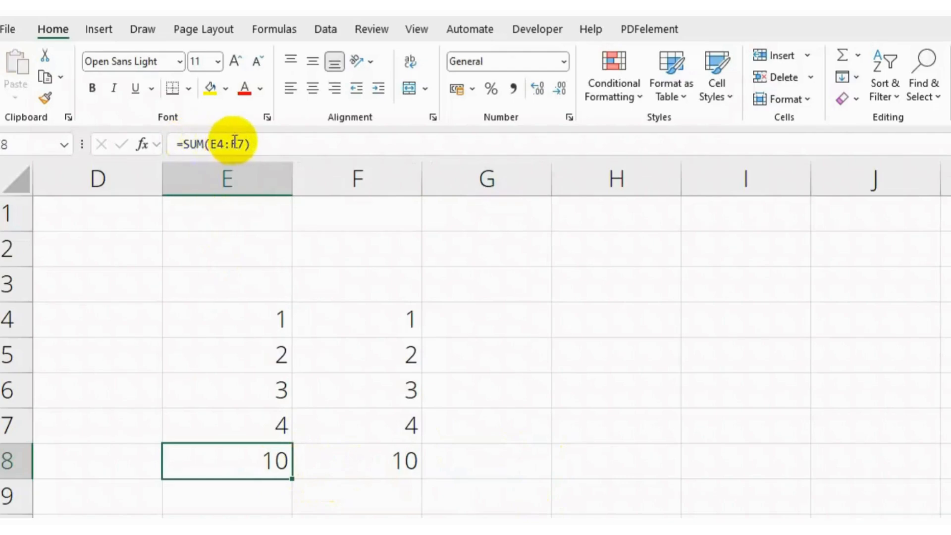
Inspect the range referenced by the sum formula in F8.
click(339, 457)
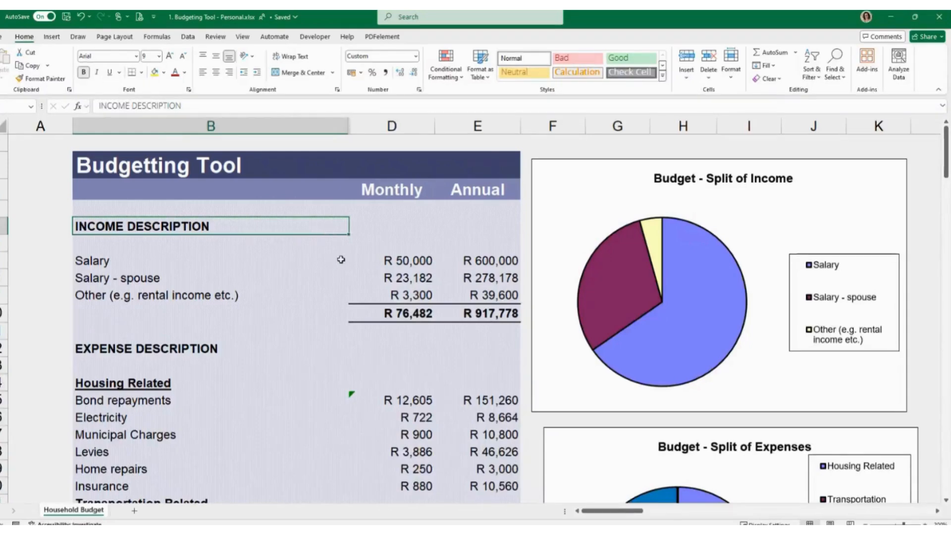
Review the budget's Monthly and Annual headings and the income rows for Salary, Salary - spouse and Other.
click(384, 177)
click(387, 197)
click(461, 185)
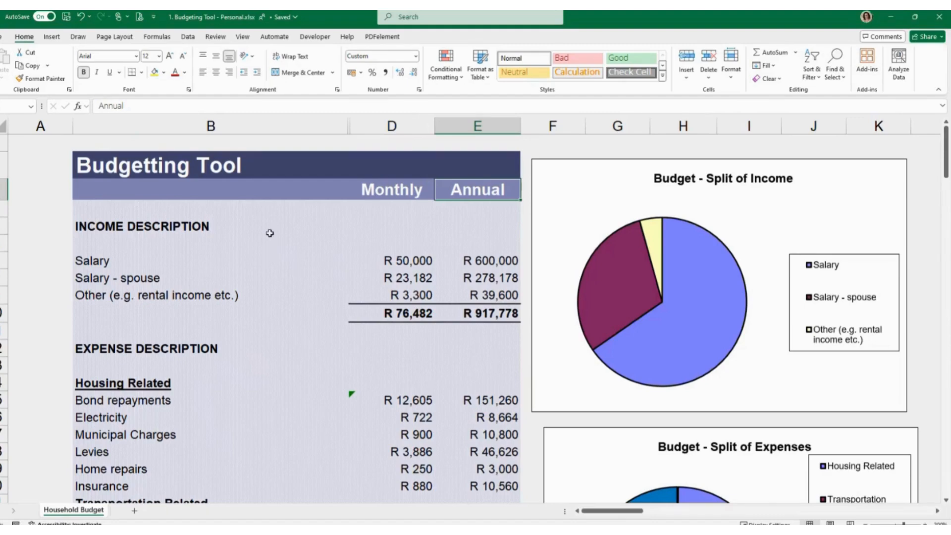
click(193, 229)
click(163, 248)
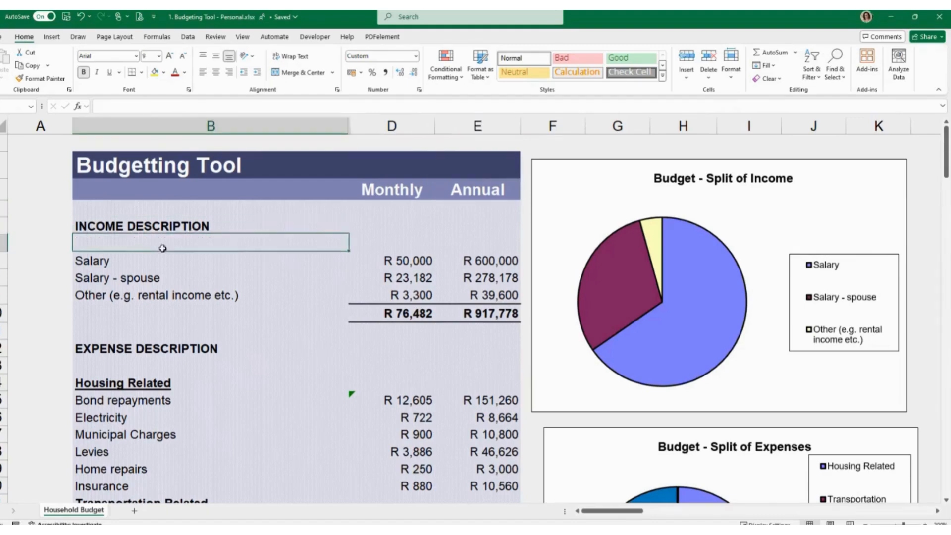
click(168, 260)
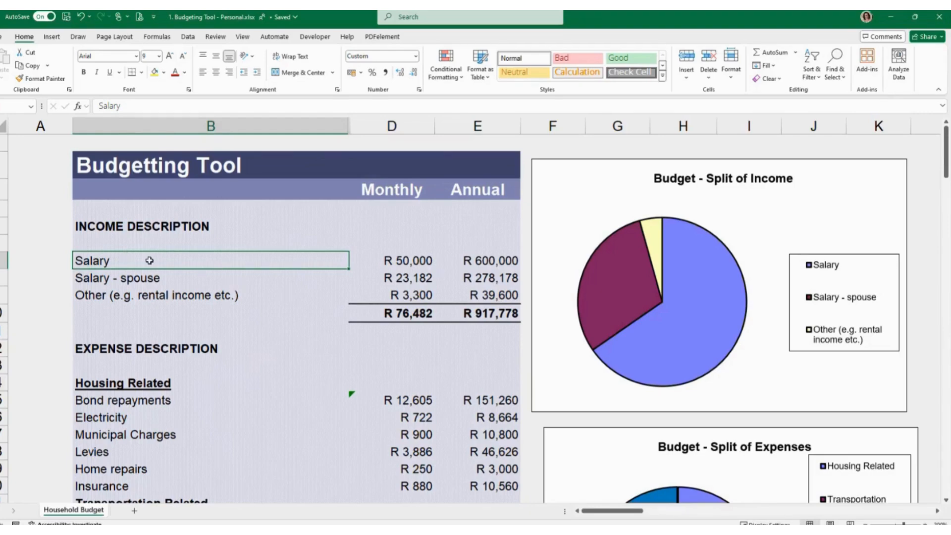
click(153, 276)
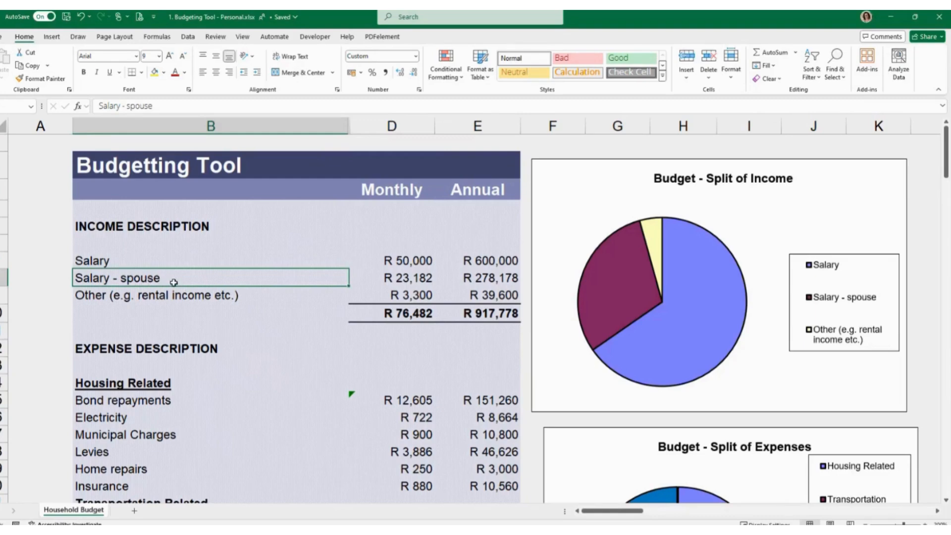
click(114, 295)
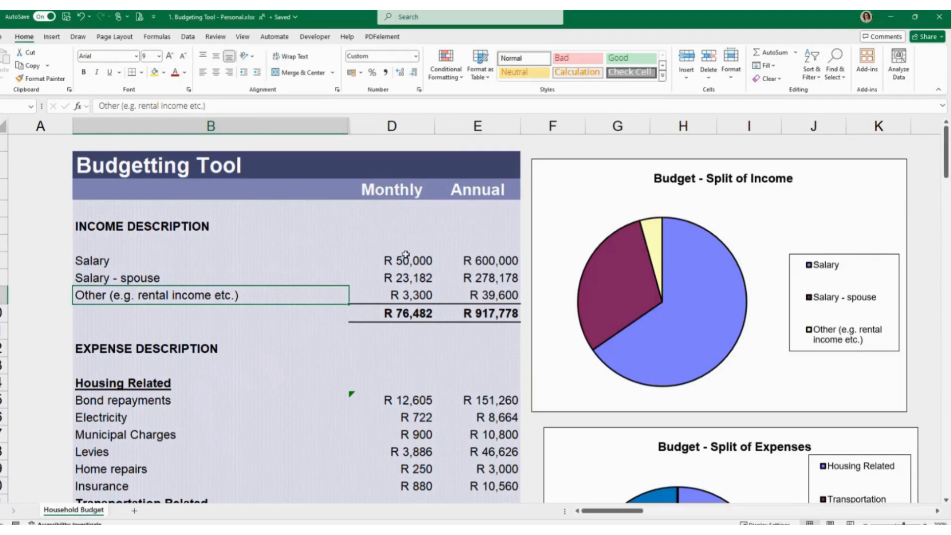
Read through all expense categories in the budget, from Housing Related down to Total Expenses and Cash (Short) Extra.
scroll(406, 254, down, 1)
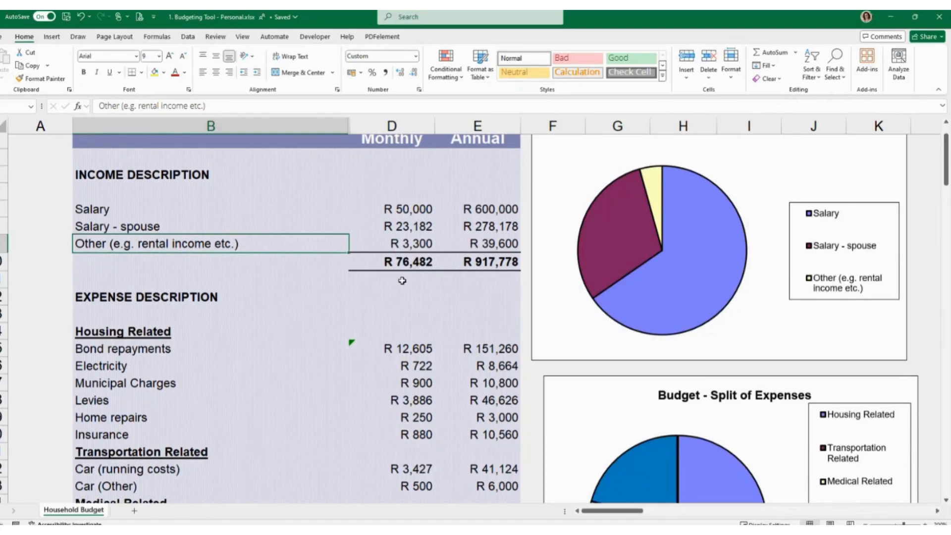
scroll(401, 278, down, 1)
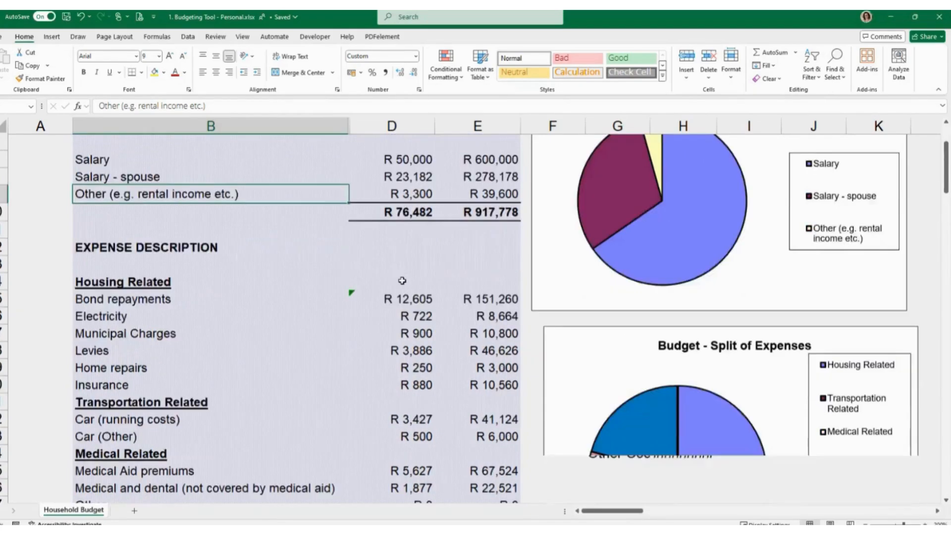
scroll(352, 274, down, 1)
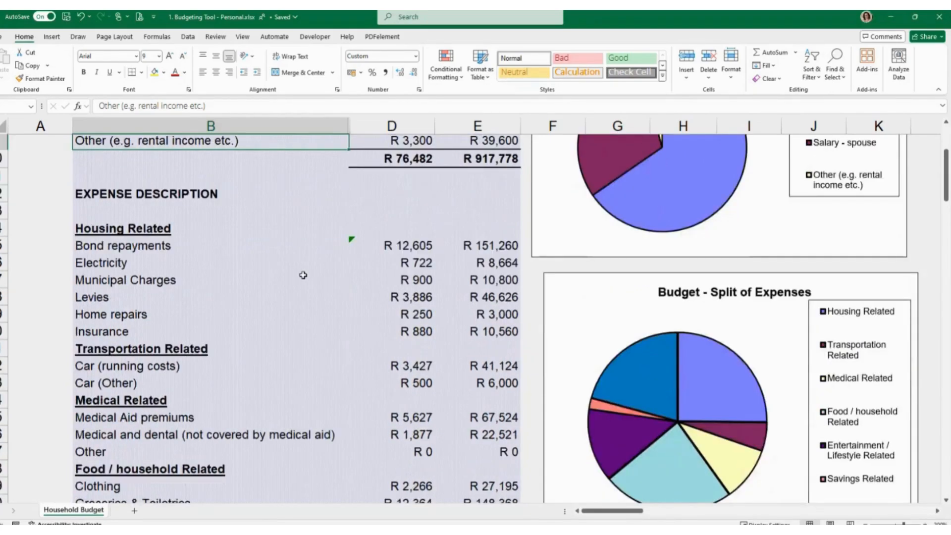
scroll(303, 274, down, 1)
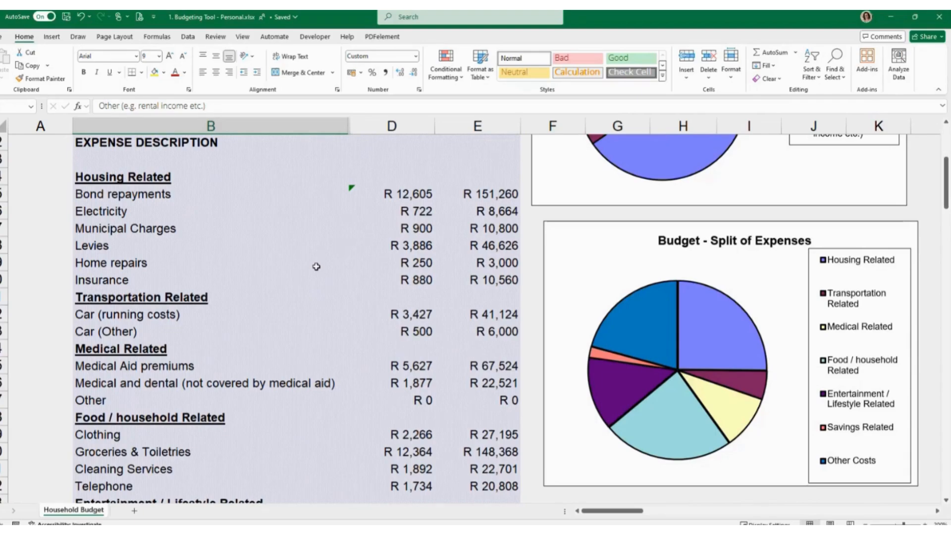
scroll(316, 267, down, 1)
scroll(316, 266, down, 1)
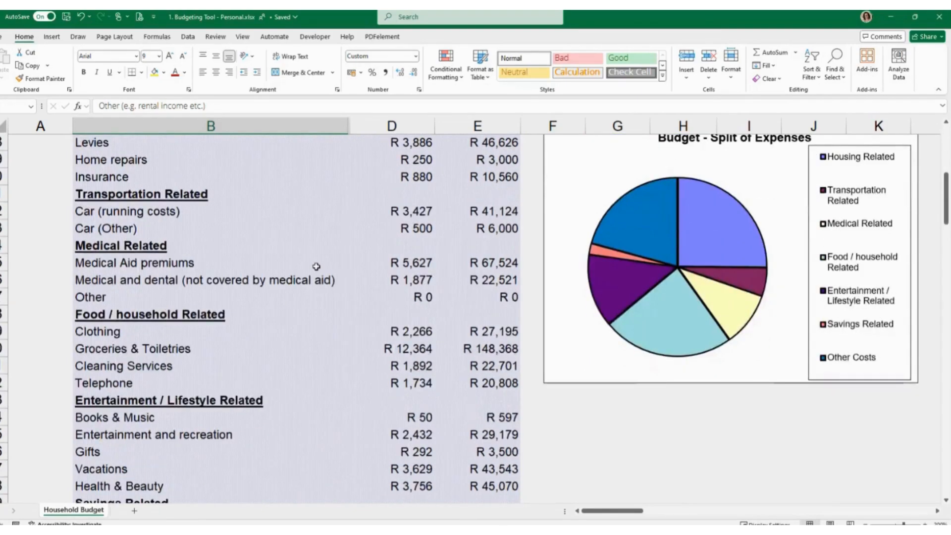
scroll(316, 267, down, 3)
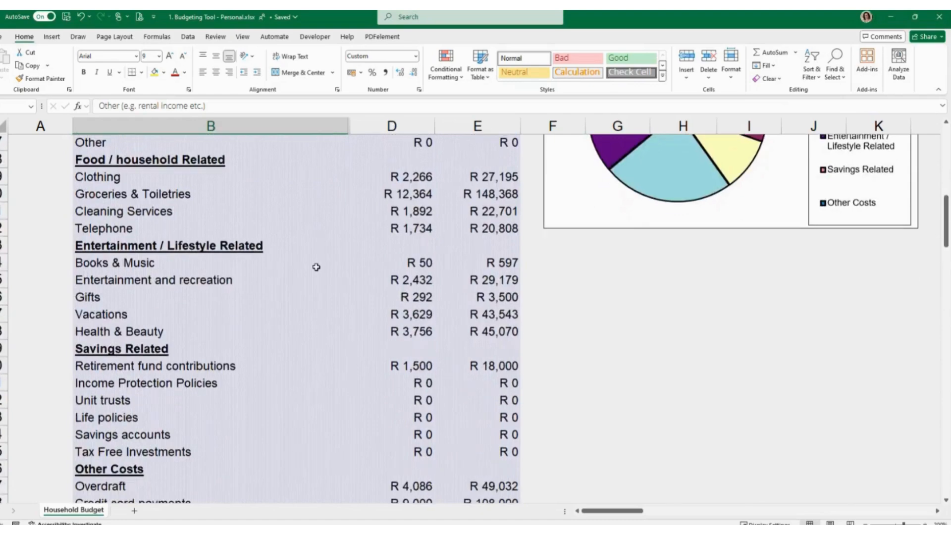
scroll(316, 266, down, 3)
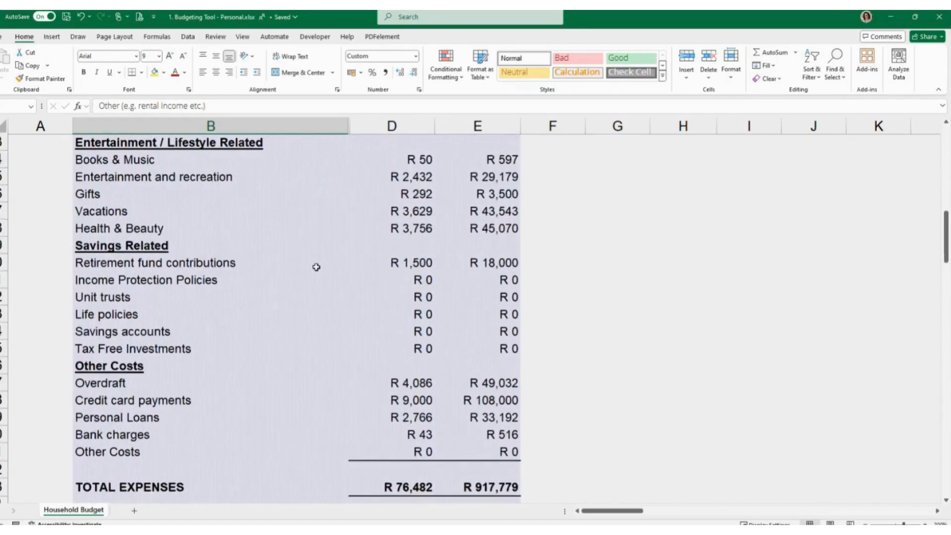
scroll(315, 267, down, 1)
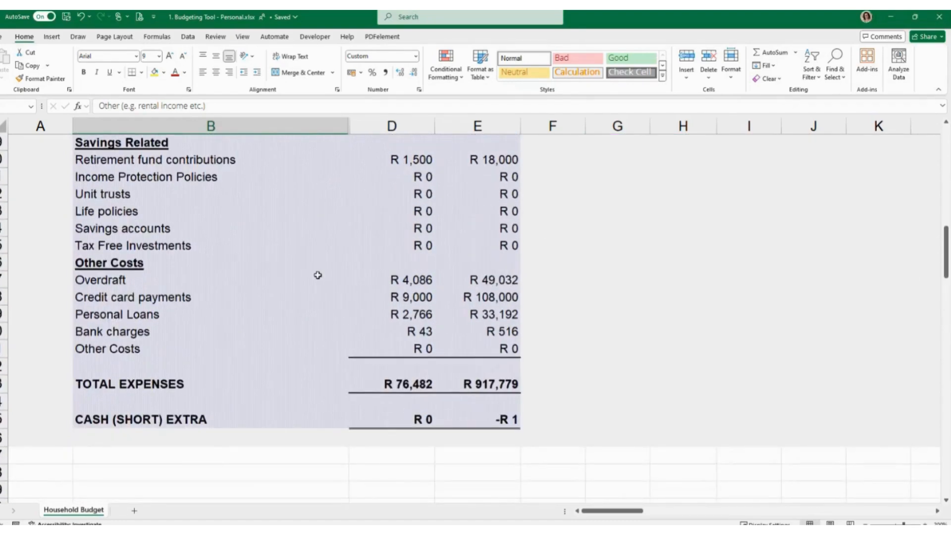
Examine the monthly Vacations amount and the Bank charges line in the expense list.
scroll(317, 275, up, 1)
scroll(317, 275, up, 1)
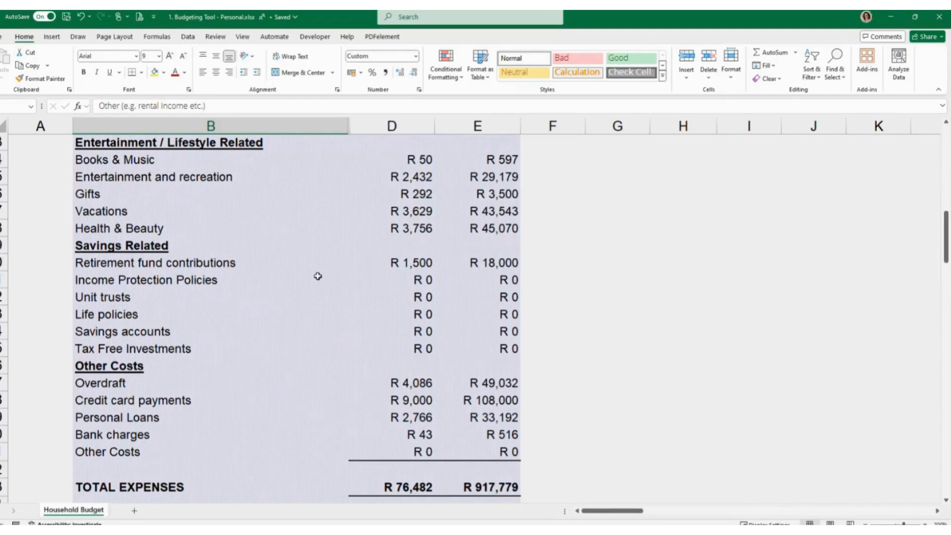
click(392, 212)
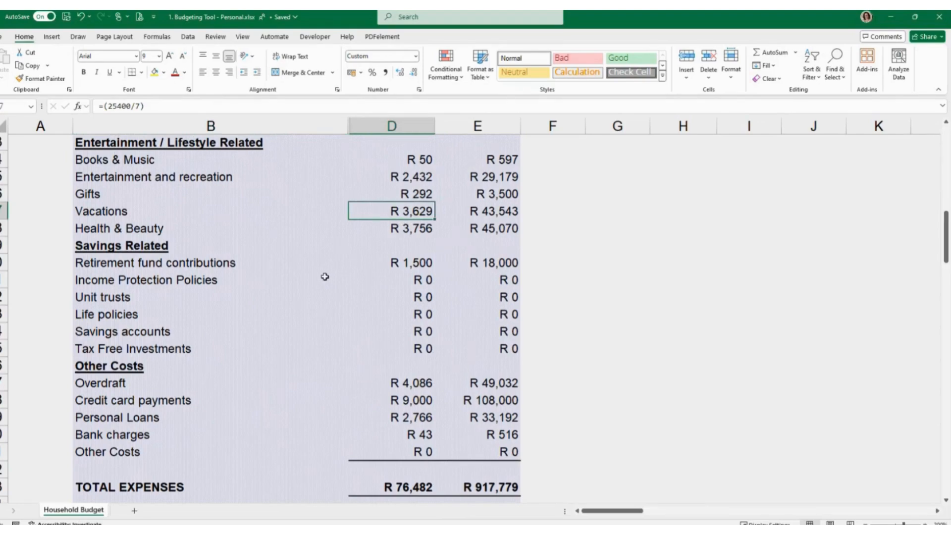
click(88, 430)
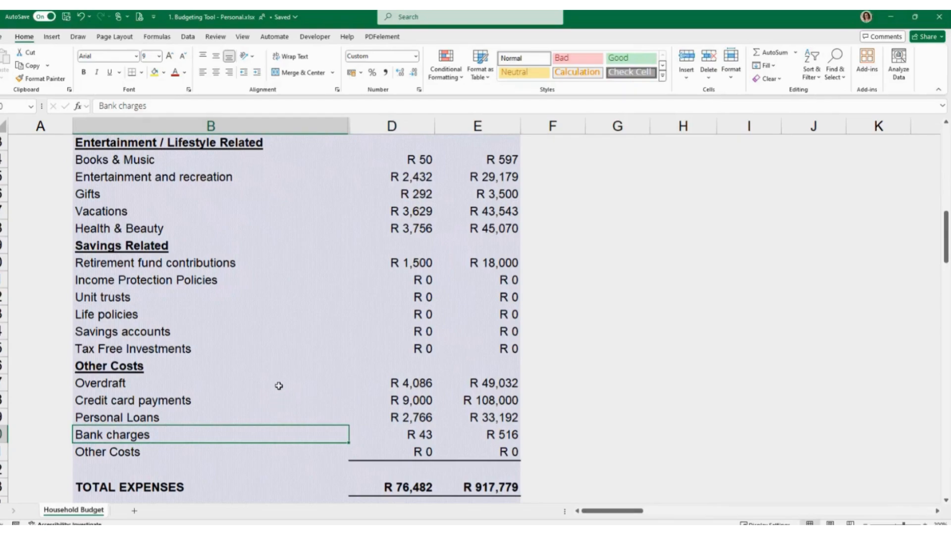
Compare the Housing Related items, Bond repayments through Insurance, with the housing slice of the Split of Expenses chart.
scroll(279, 386, up, 8)
click(149, 230)
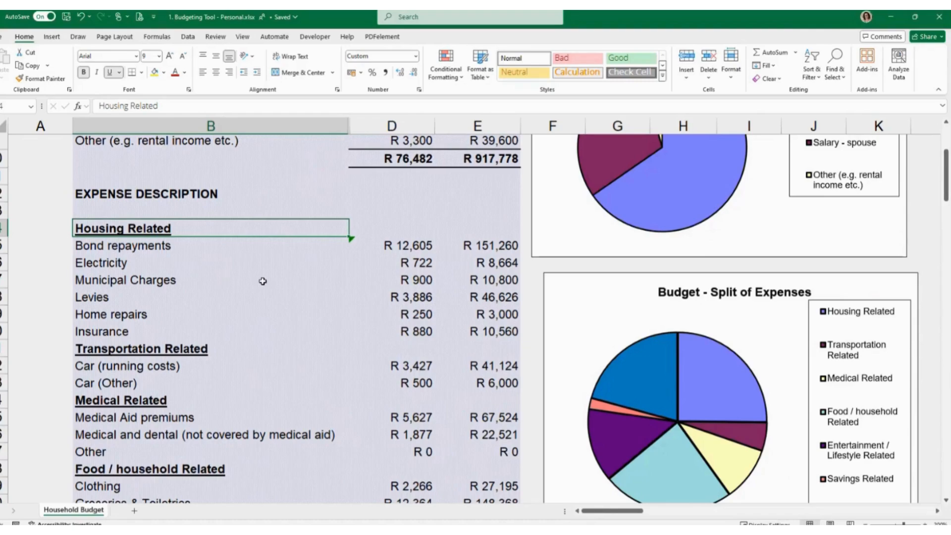
scroll(262, 281, down, 1)
click(756, 276)
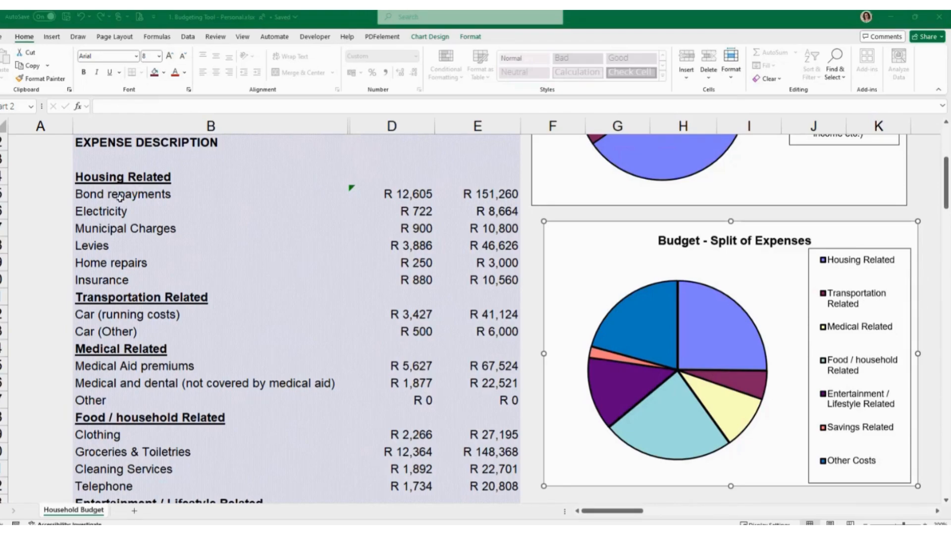
drag(120, 197, 128, 278)
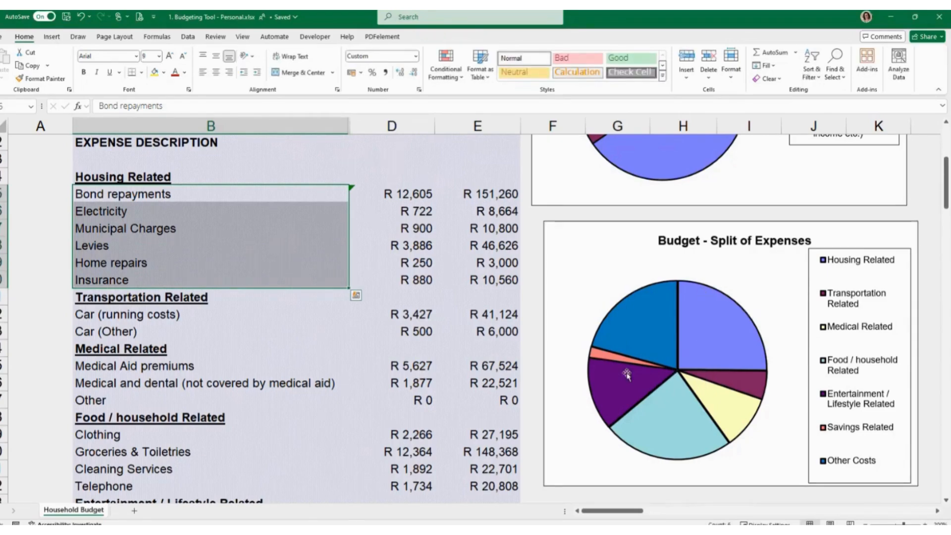
mouse_move(688, 382)
mouse_move(747, 313)
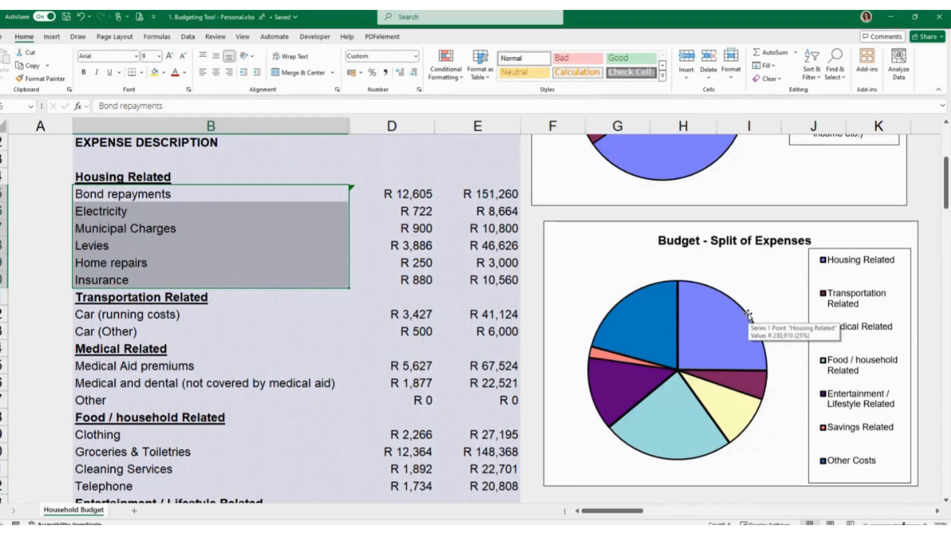
Compare the Food / household slice with its items, Clothing through Telephone, and inspect the monthly Groceries & Toiletries formula.
mouse_move(660, 437)
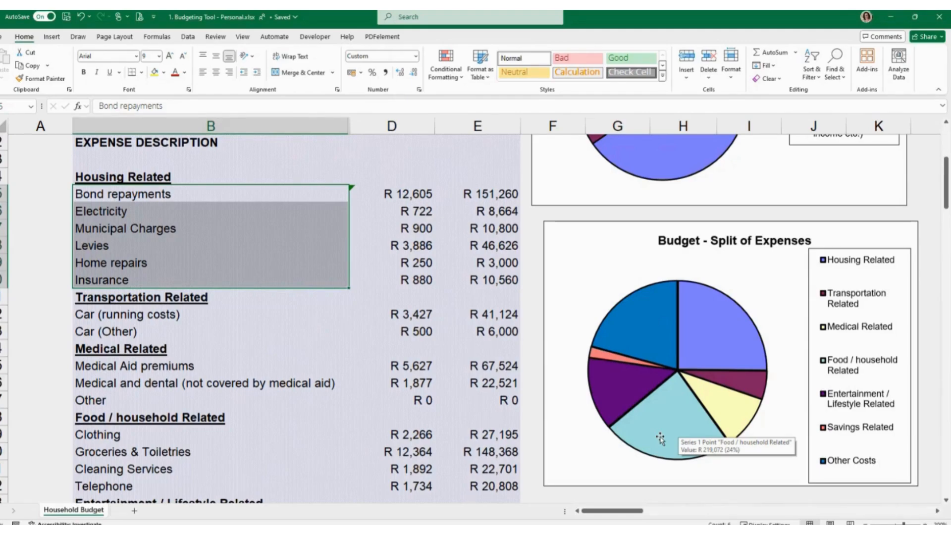
scroll(396, 406, down, 1)
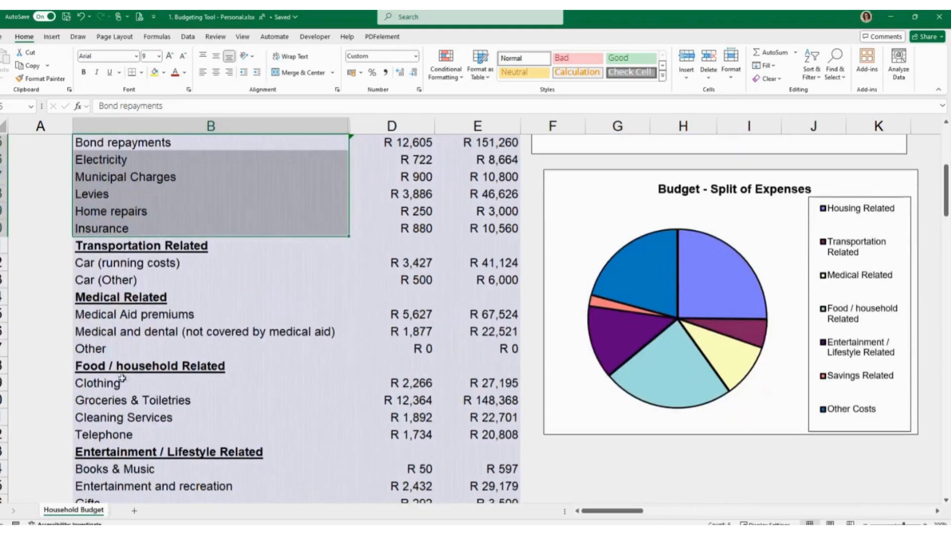
click(113, 384)
click(115, 399)
click(115, 416)
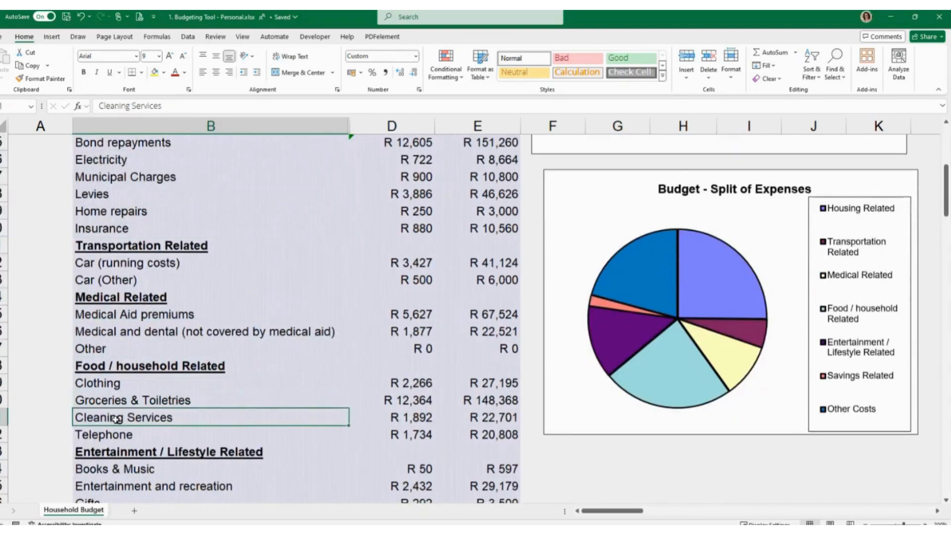
click(112, 433)
click(389, 401)
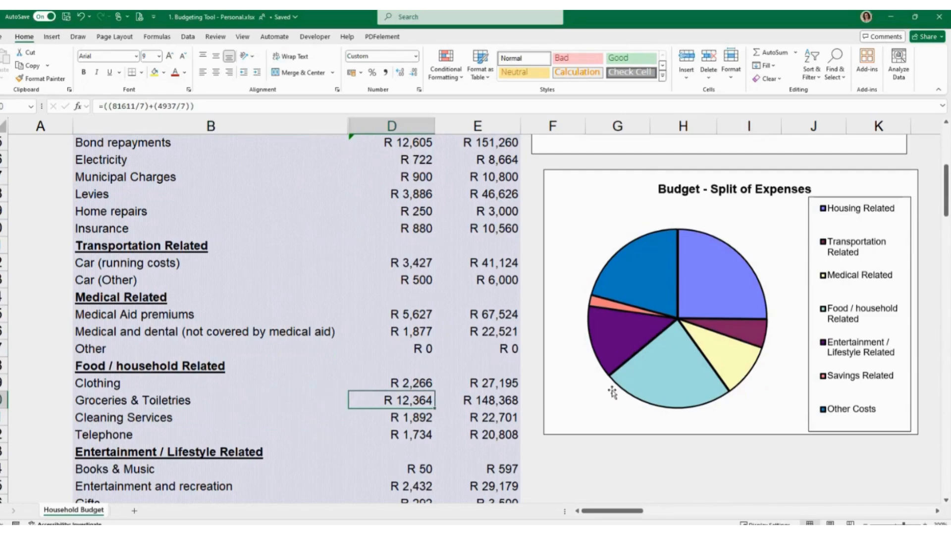
Examine the monthly Bond repayments amount in relation to the Housing Related slice of the expenses chart.
mouse_move(738, 286)
scroll(129, 252, up, 2)
click(129, 251)
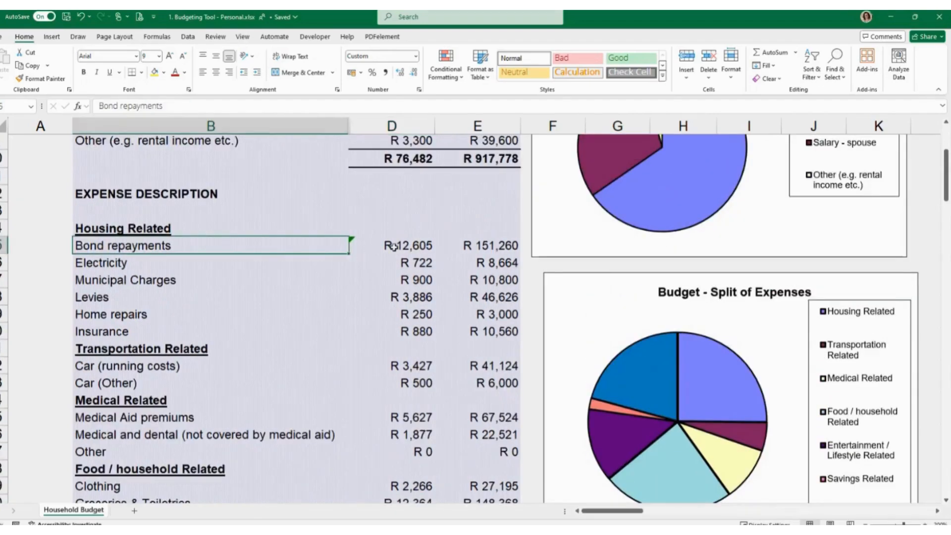
click(392, 246)
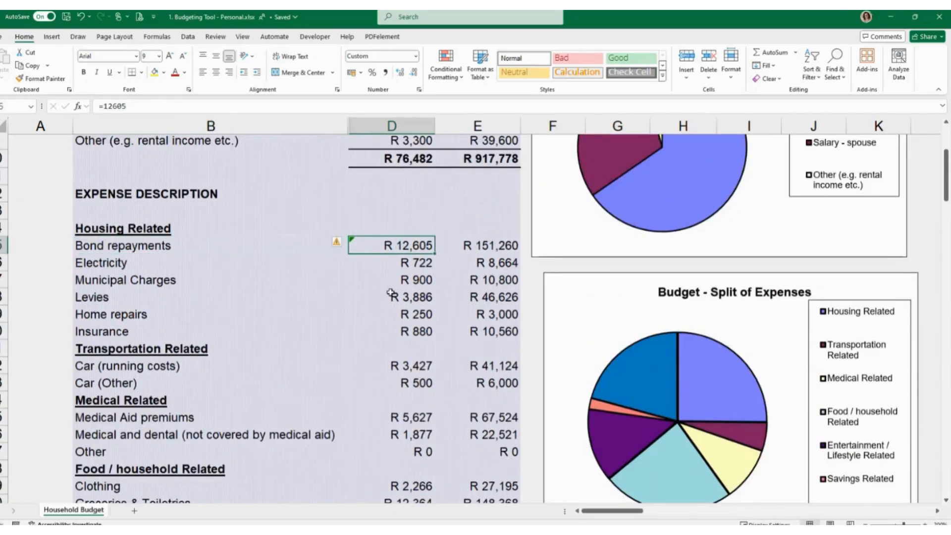
click(110, 243)
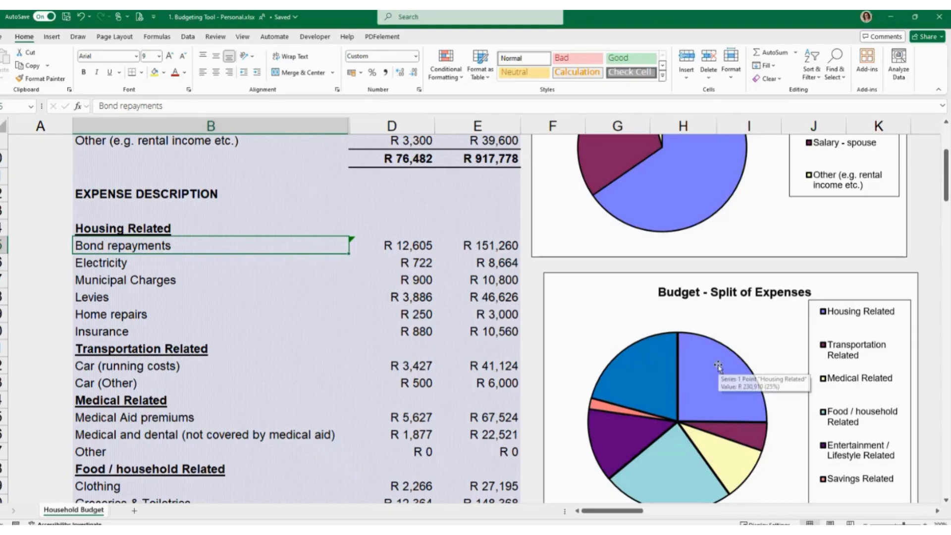
Compare the Split of Income and Split of Expenses pie charts.
scroll(717, 367, up, 3)
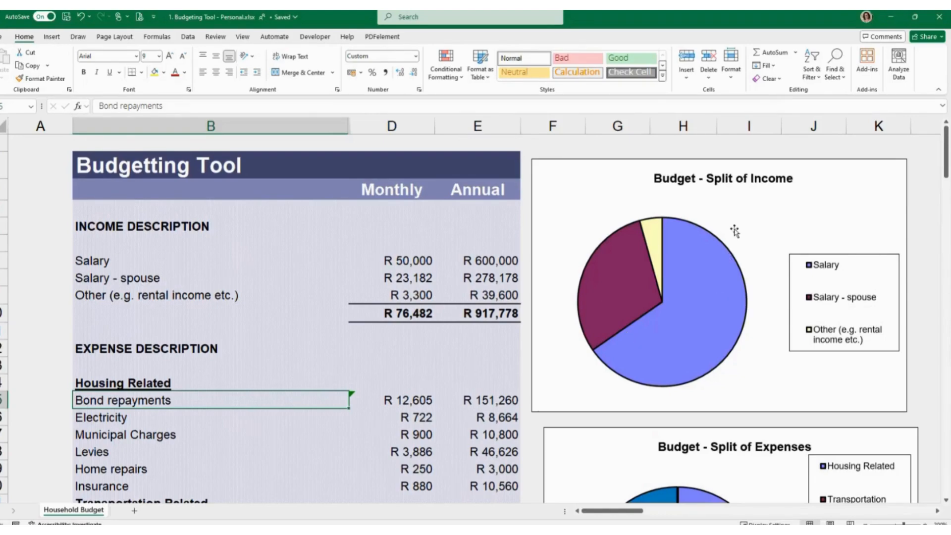
scroll(727, 246, down, 4)
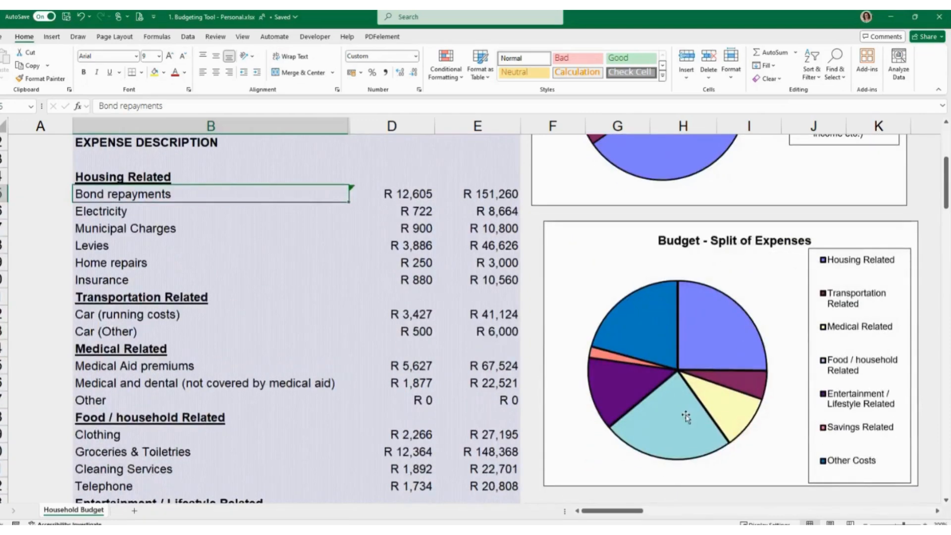
scroll(651, 381, up, 4)
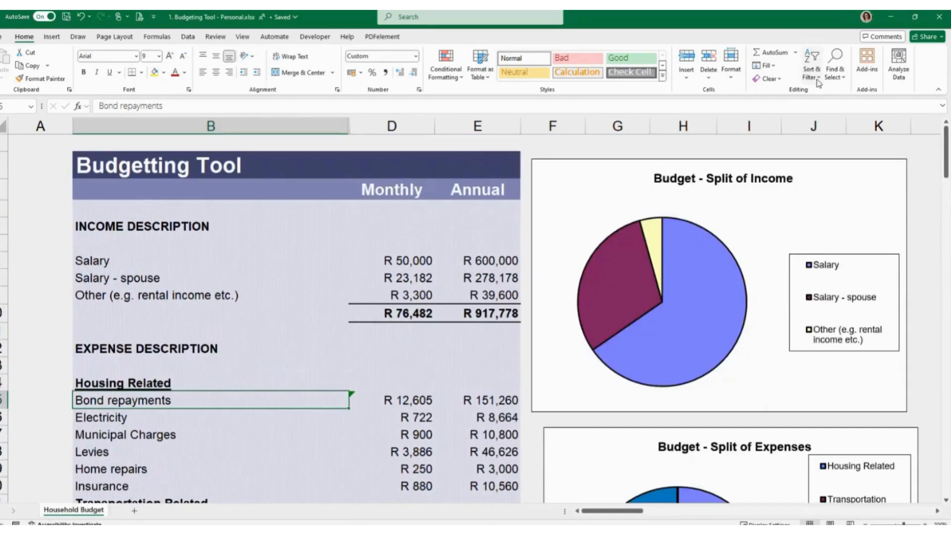
Switch to the blank workbook and save it as an Excel Workbook named Personal Budget.
key(super+Down)
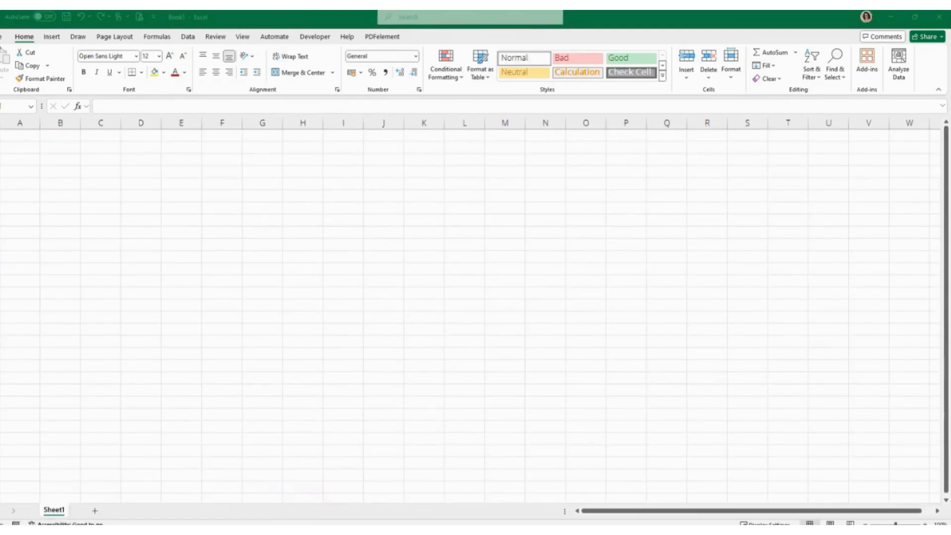
click(424, 257)
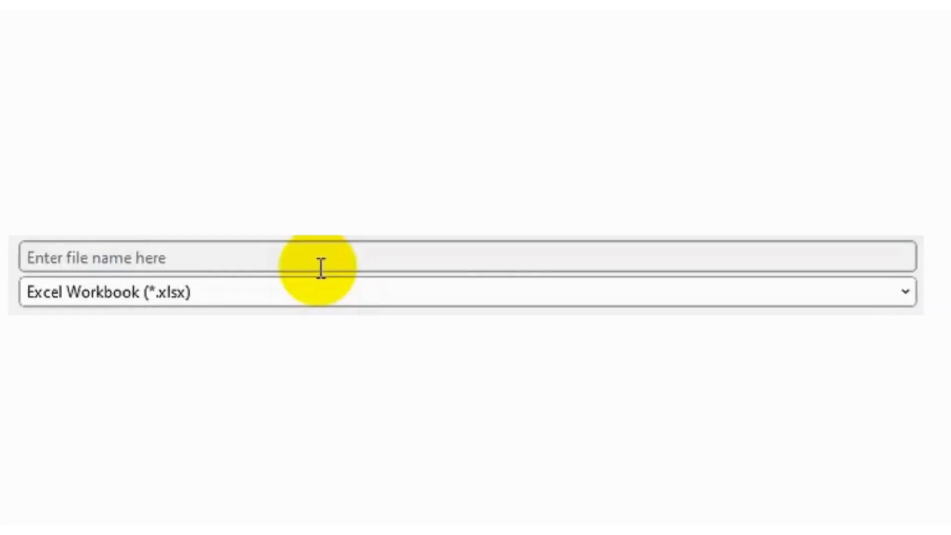
click(321, 267)
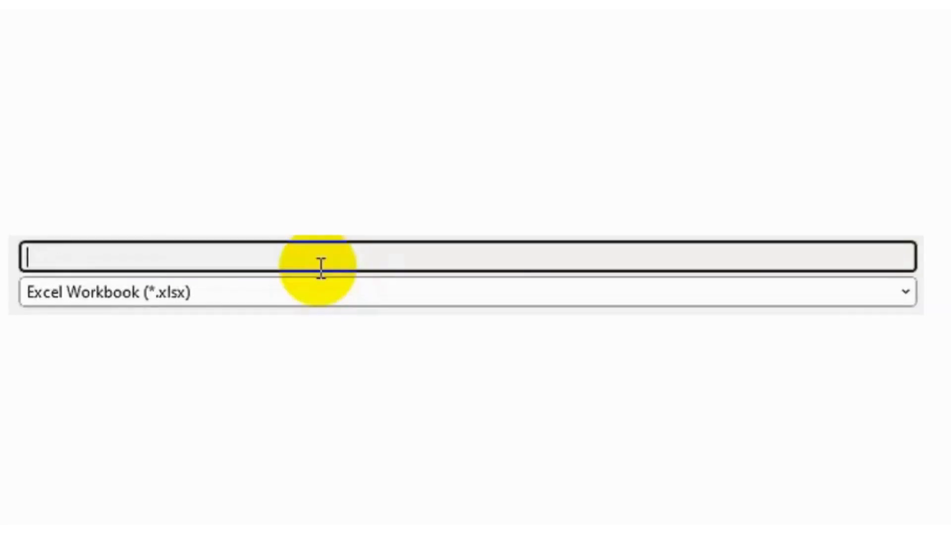
text(Personal Budge)
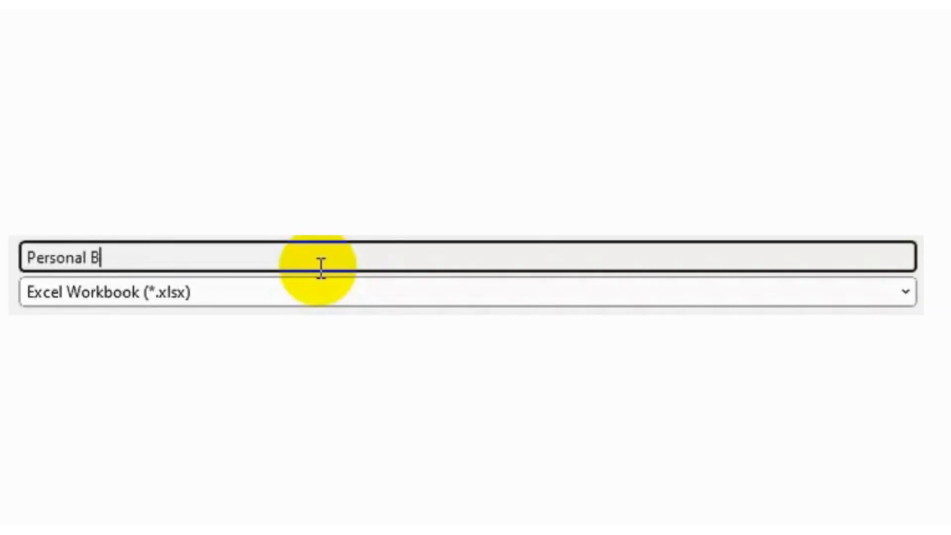
text(t 20xx)
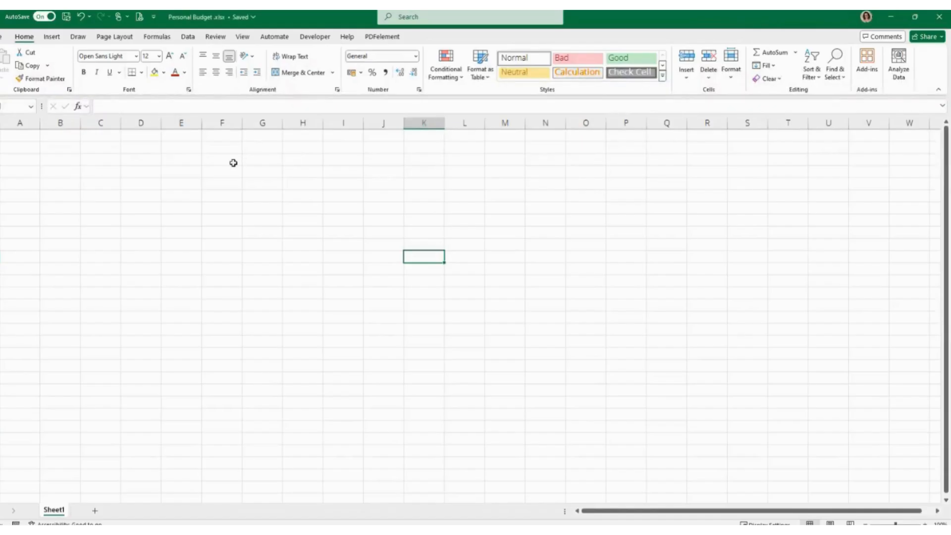
Enter the sheet title Personal Budget in cell B2.
click(53, 150)
text(Pe)
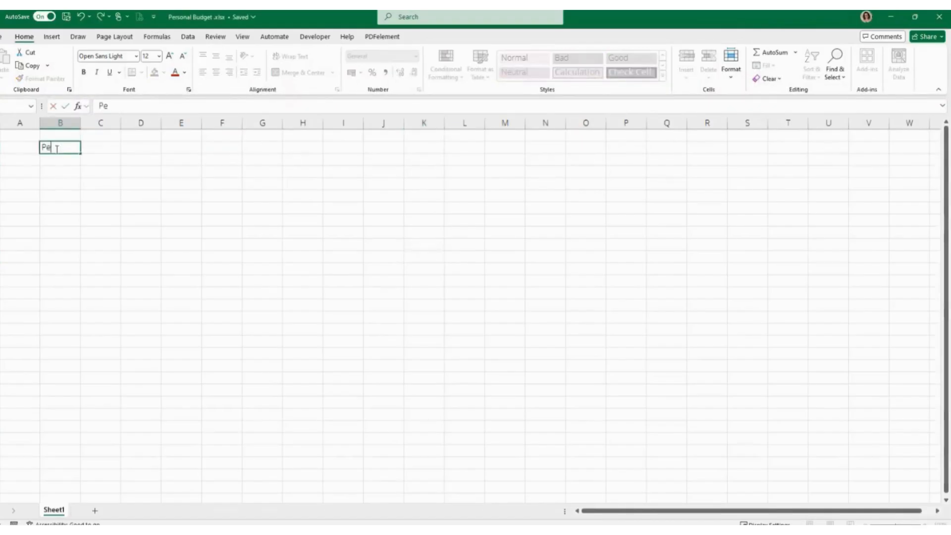
text(rsonal Budget)
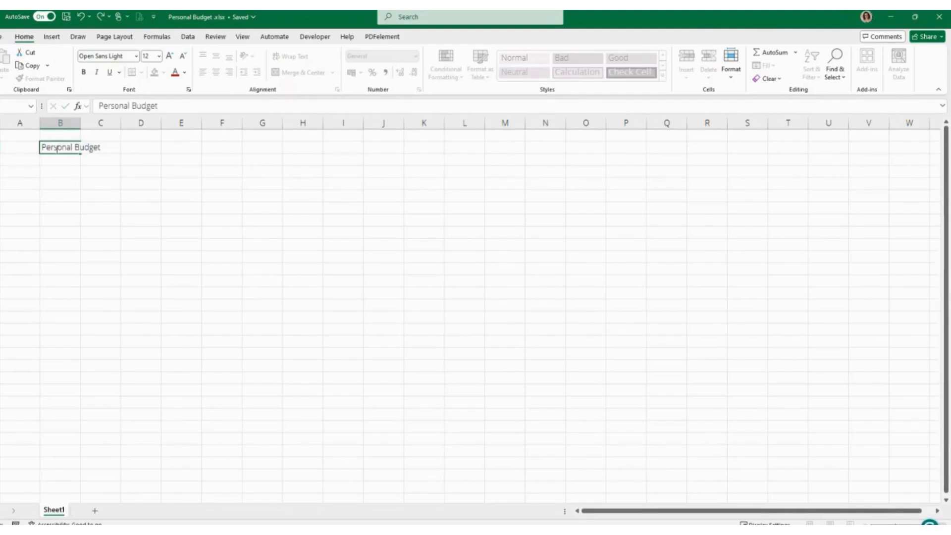
key(Return)
Add the column headings Monthly in D3 and Annual in E3.
key(Right)
key(Right)
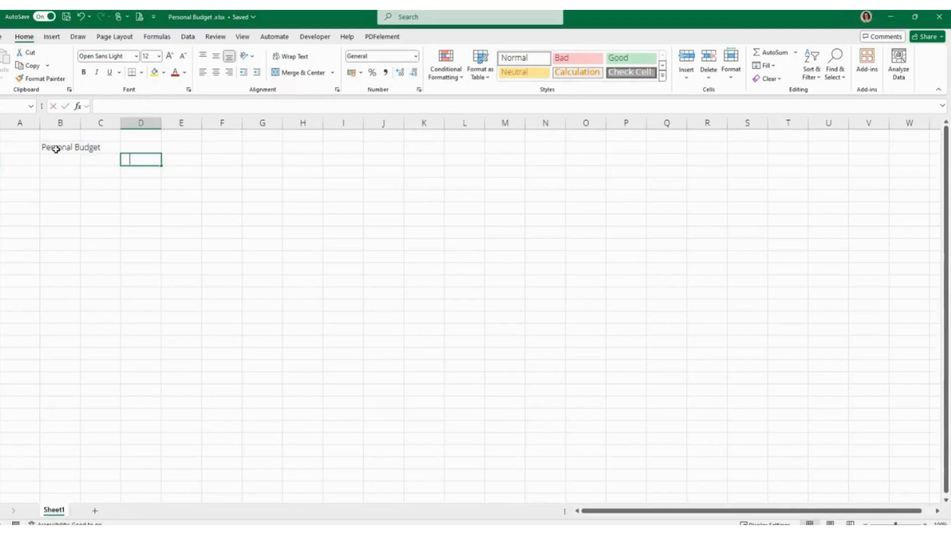
text(Monthly)
key(Right)
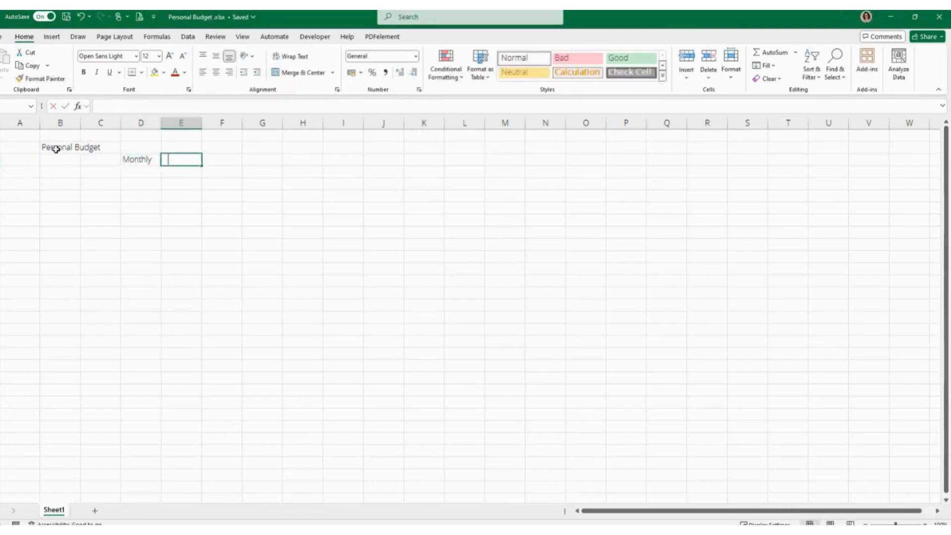
text(Annual)
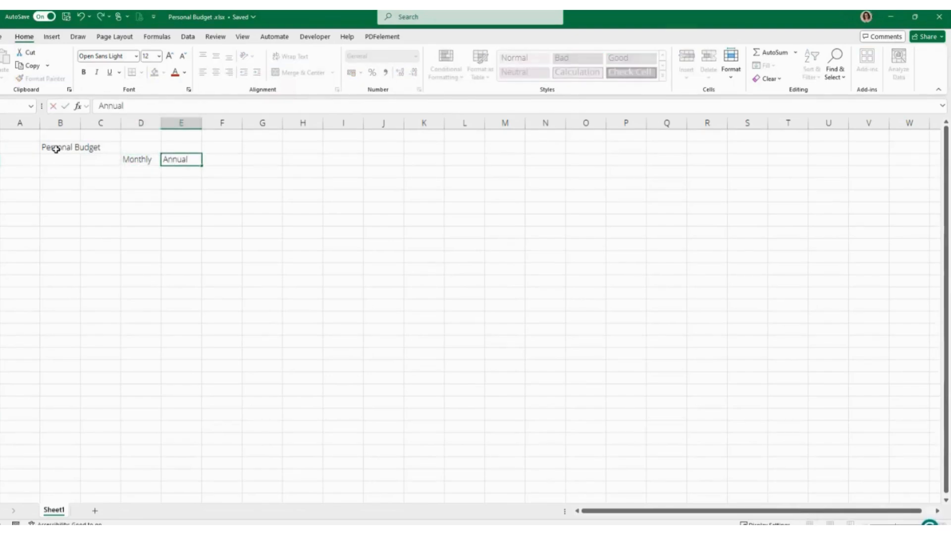
click(145, 188)
Enter the section heading INCOME DESCRIPTION in cell B4.
click(75, 173)
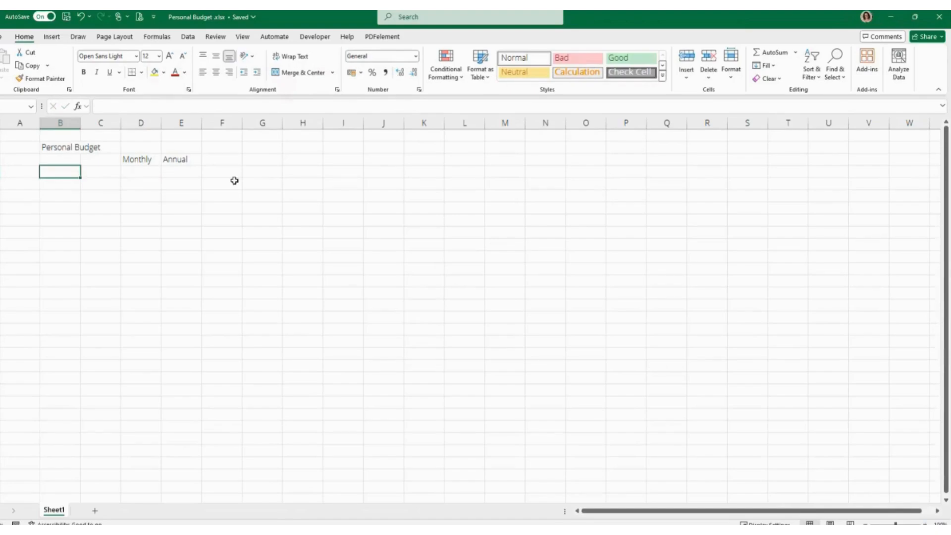
text(IN)
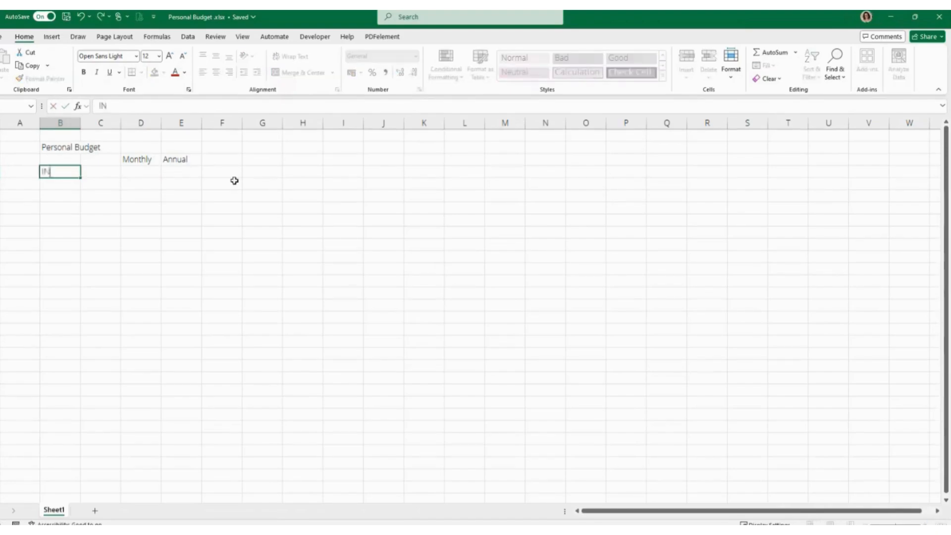
text(COME DESCR)
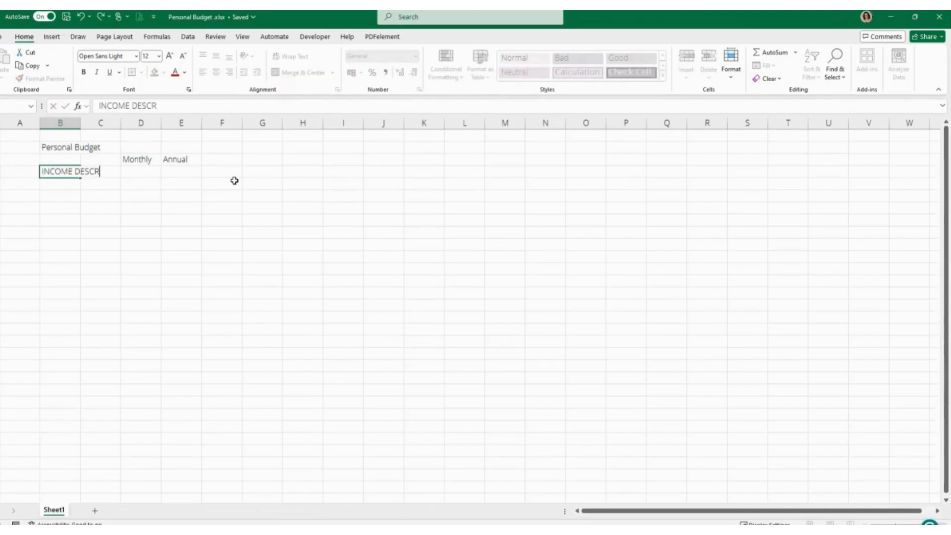
text(IPTION)
key(Return)
Leave blank rows for the income items and enter the section heading EXPENSE DESCRIPTION in cell B11.
key(Return)
key(Return)
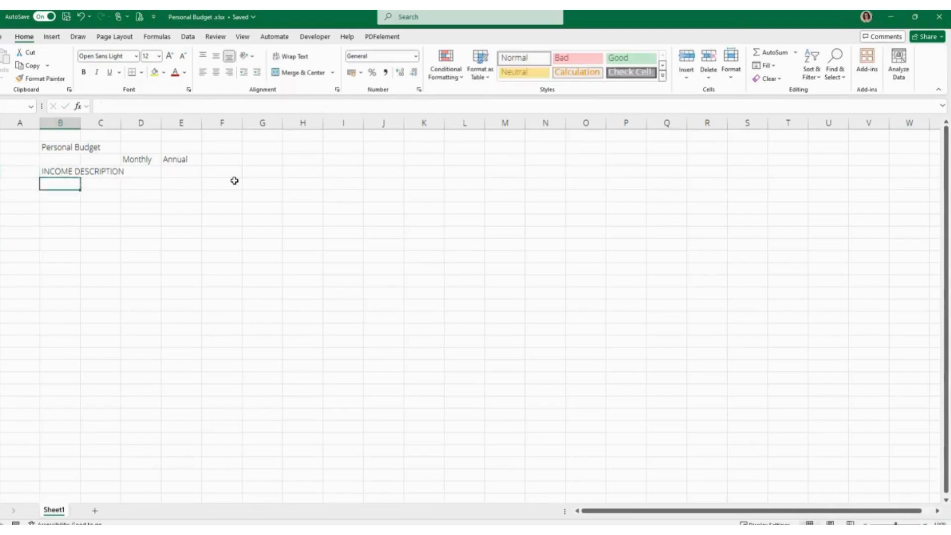
key(Return)
key(Return)
key(Return)
key(Return)
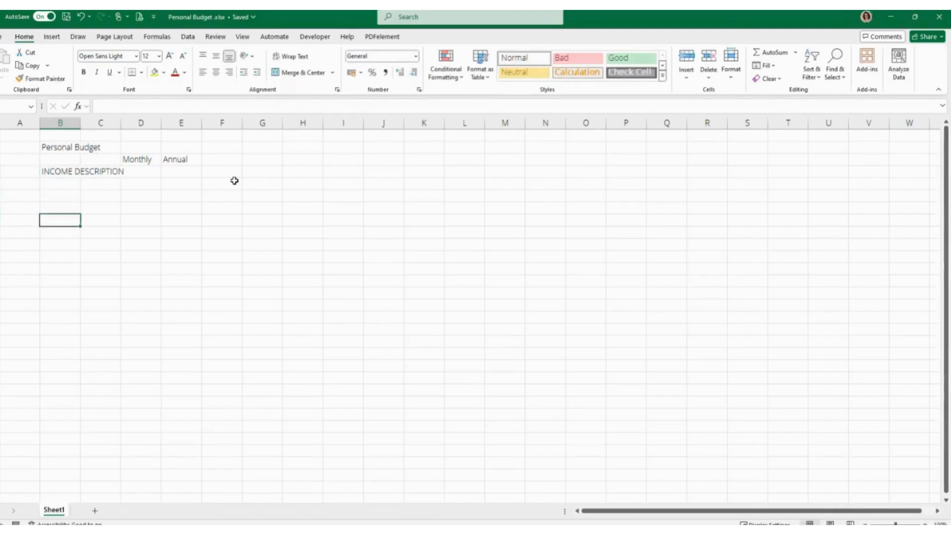
text(EXPENSE)
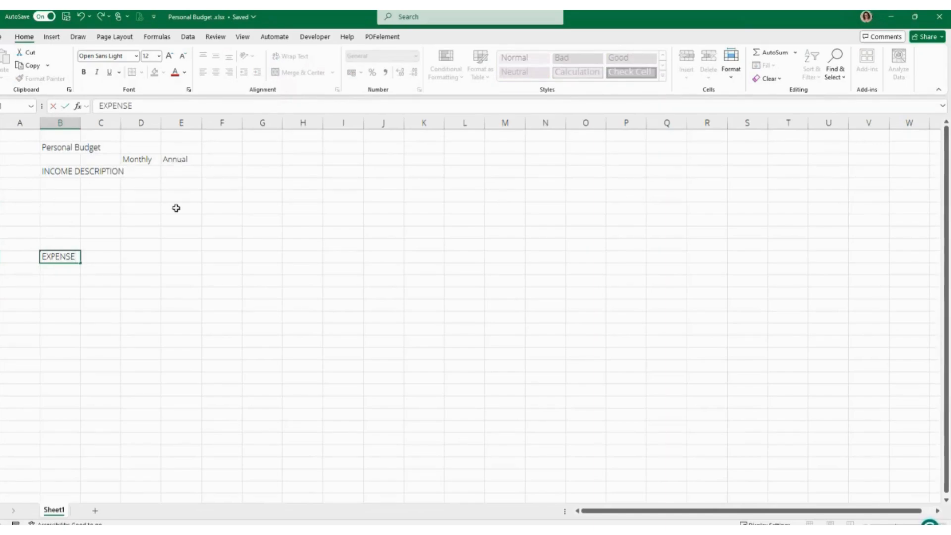
text( DESCRIP)
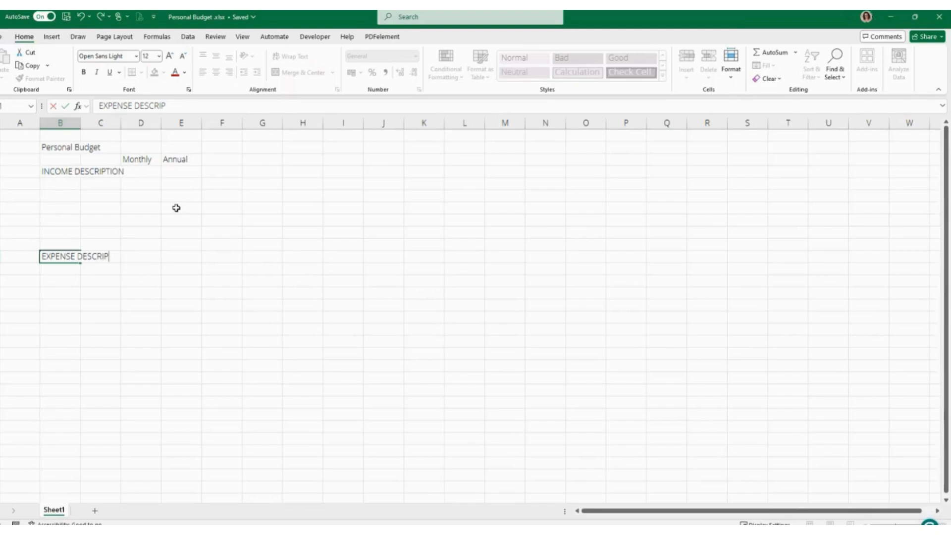
text(TION)
key(Up)
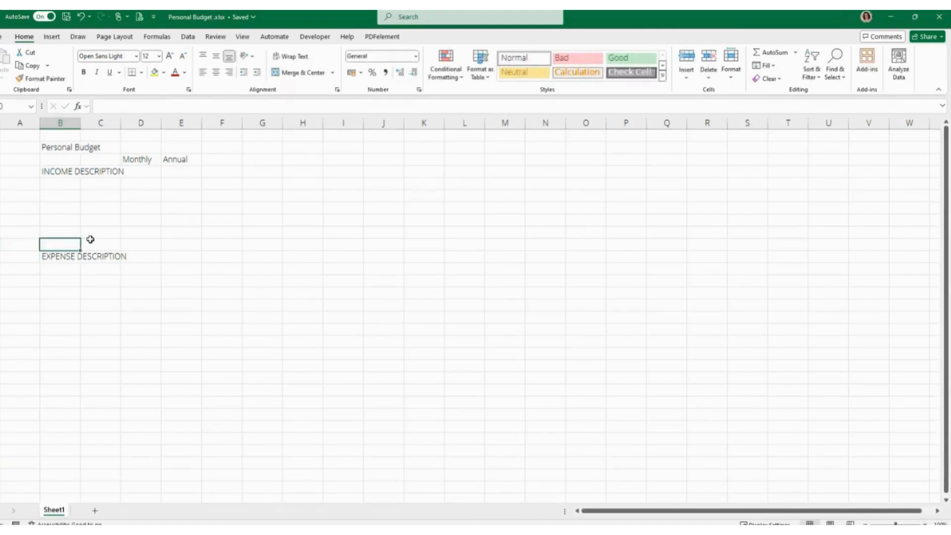
Move the EXPENSE DESCRIPTION heading down one row to cell B12.
click(67, 254)
drag(68, 253, 68, 265)
click(94, 191)
scroll(78, 244, down, 2)
scroll(75, 223, up, 2)
click(70, 185)
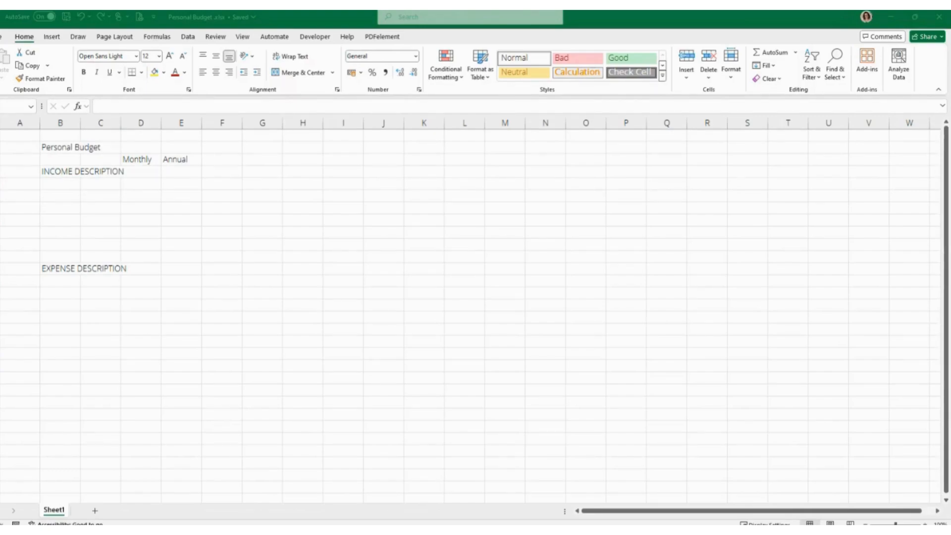
In the Budgeting Tool workbook, copy the income items Salary through Other together with their monthly amounts.
drag(0, 99, 333, 10)
click(99, 261)
drag(99, 261, 118, 294)
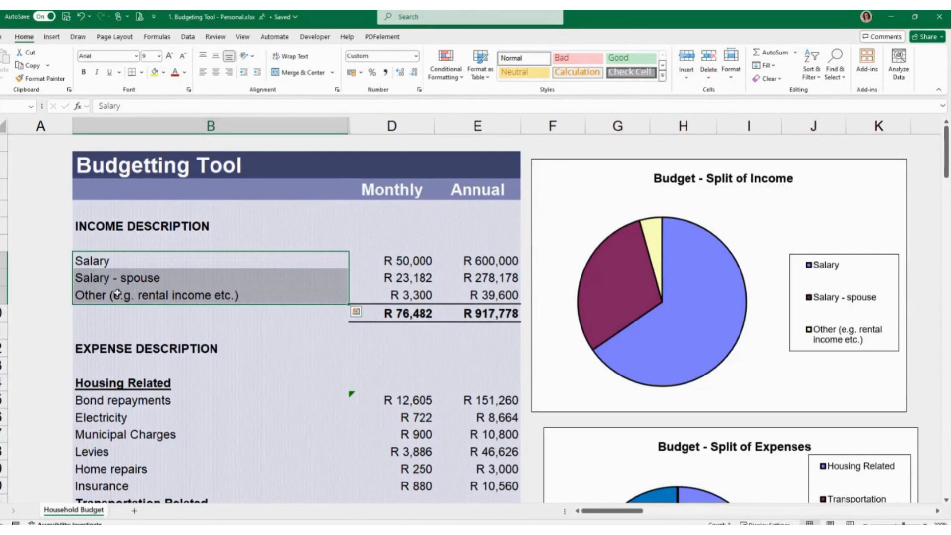
drag(119, 261, 388, 290)
key(ctrl+c)
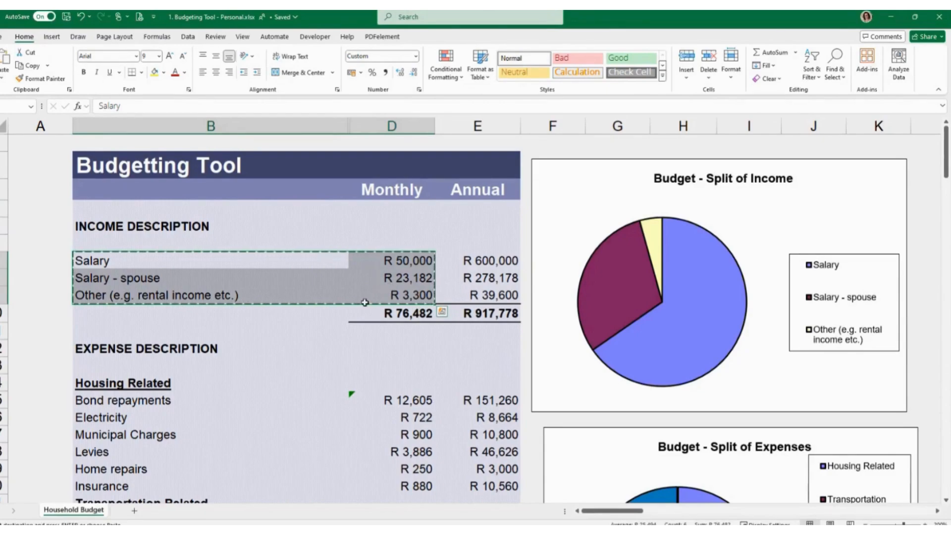
Paste the copied income items as values only at cell B6 of the Personal Budget workbook.
key(alt+Tab)
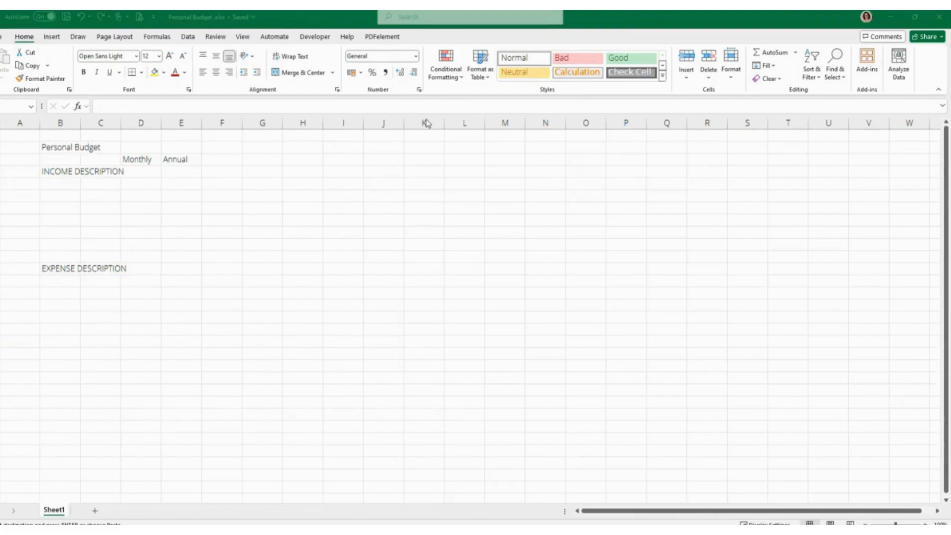
click(47, 194)
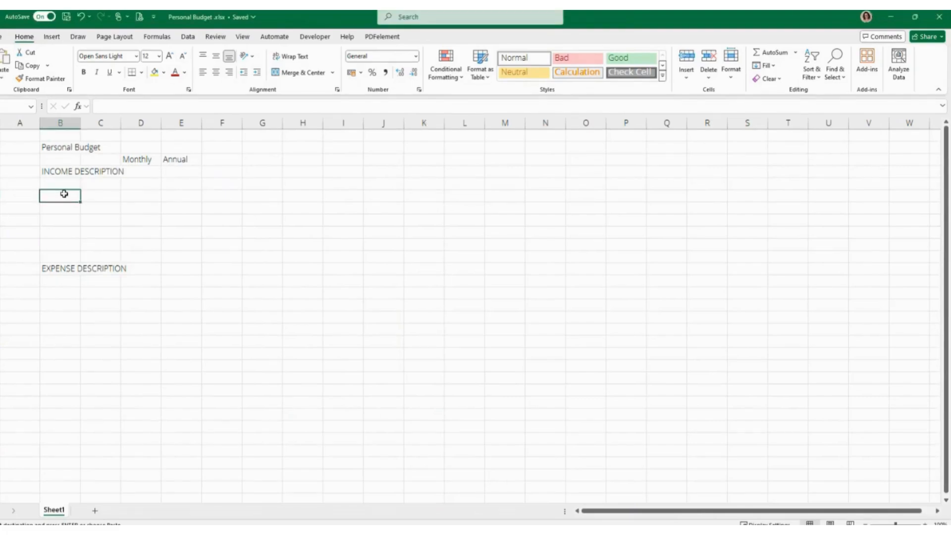
right_click(63, 193)
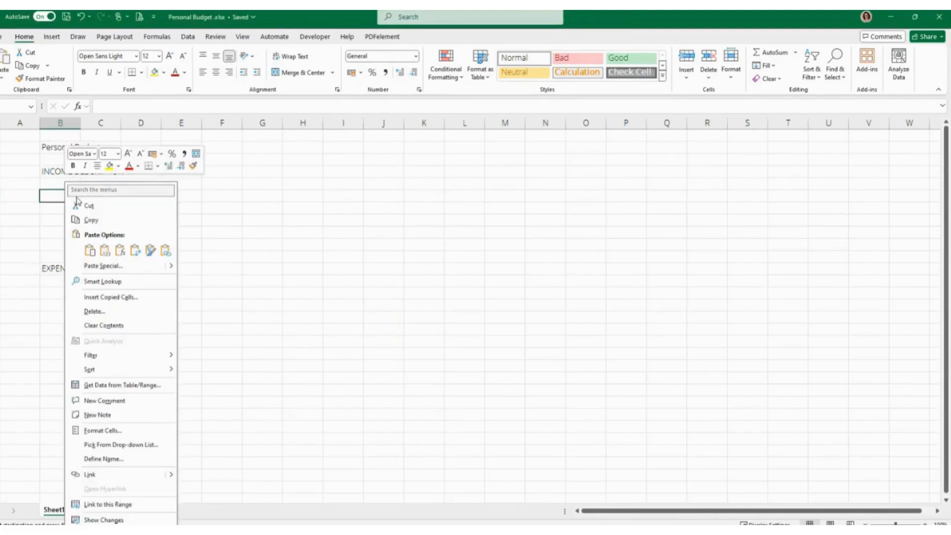
click(106, 251)
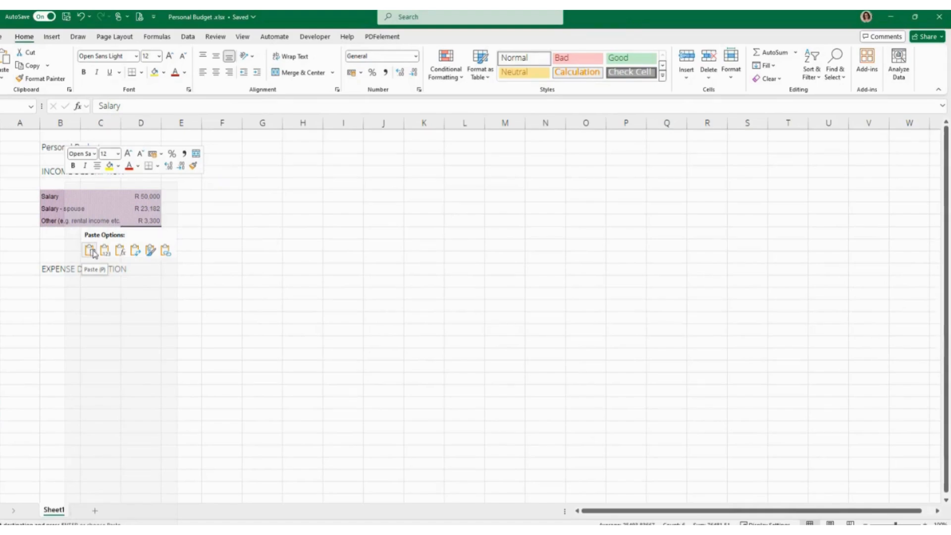
click(105, 251)
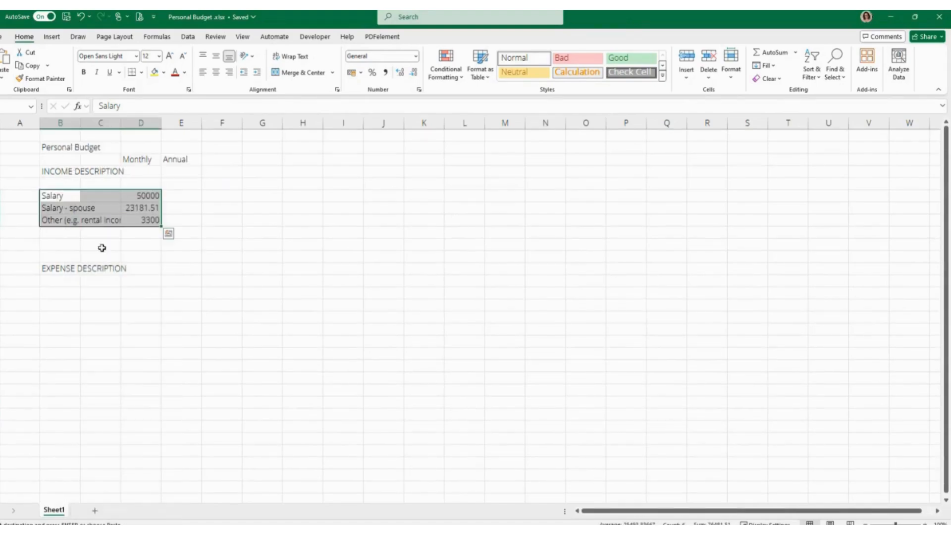
click(175, 257)
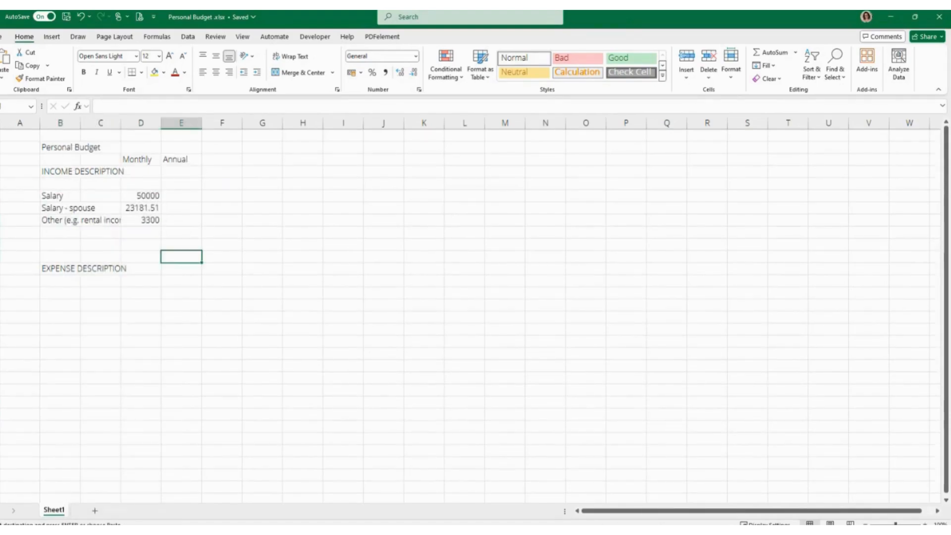
In the Budgeting Tool workbook, copy the expense categories and items from Housing Related downward with their monthly amounts.
key(alt+Tab)
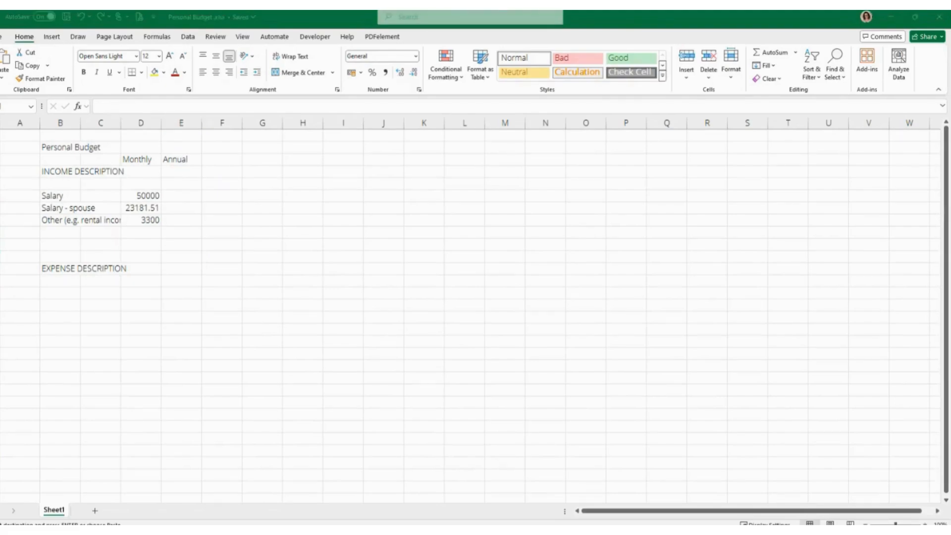
drag(0, 62, 340, 123)
drag(340, 34, 253, 2)
scroll(198, 297, down, 4)
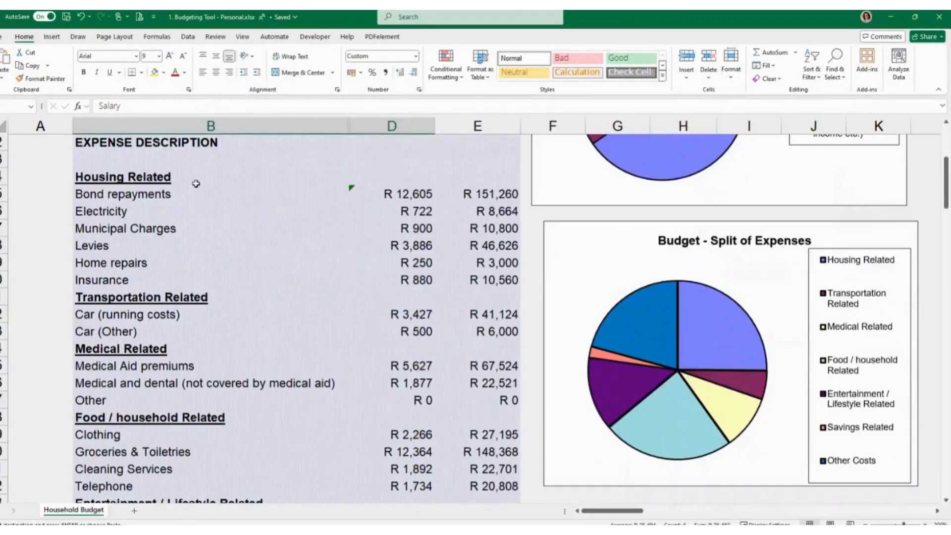
click(129, 179)
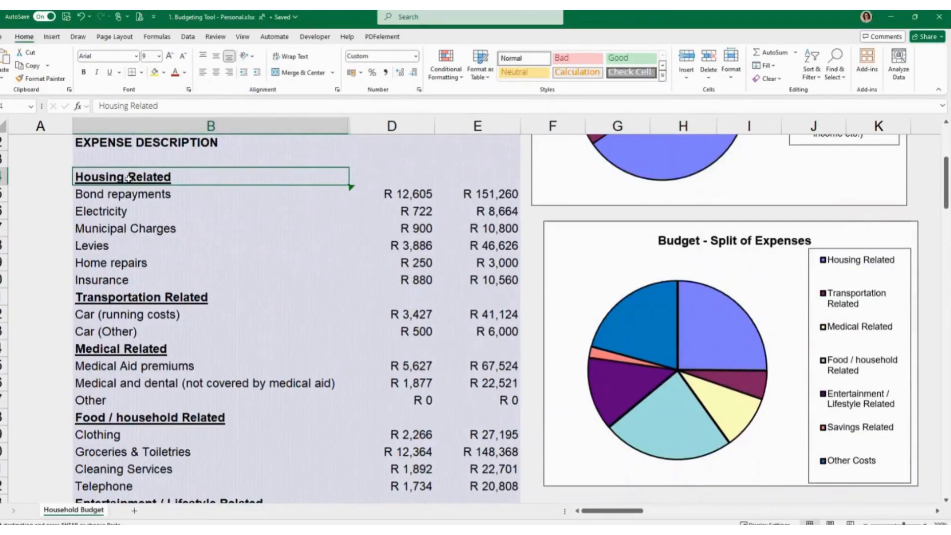
drag(129, 179, 415, 465)
key(ctrl+c)
Paste the copied expense rows as values only at cell B14 of the Personal Budget workbook, leaving a blank row under EXPENSE DESCRIPTION.
drag(334, 26, 0, 151)
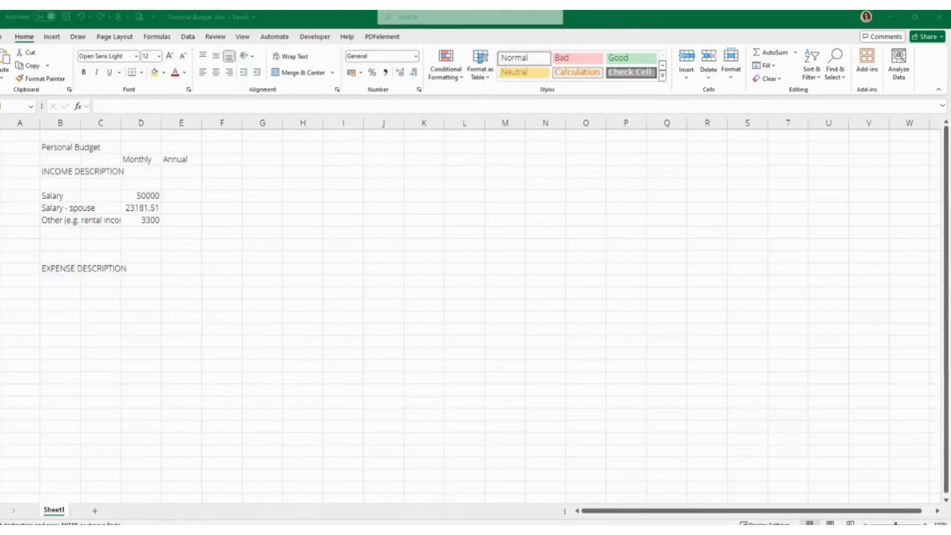
click(71, 282)
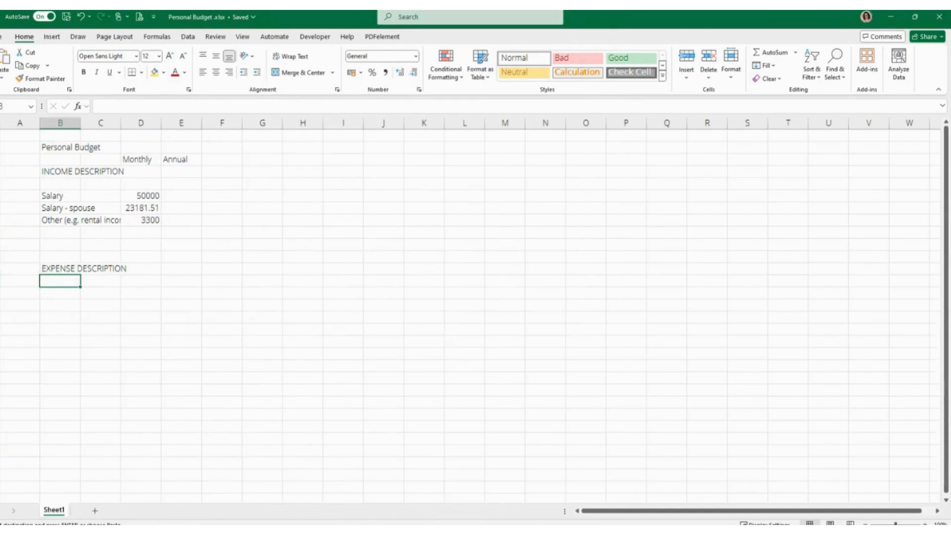
key(alt+Tab)
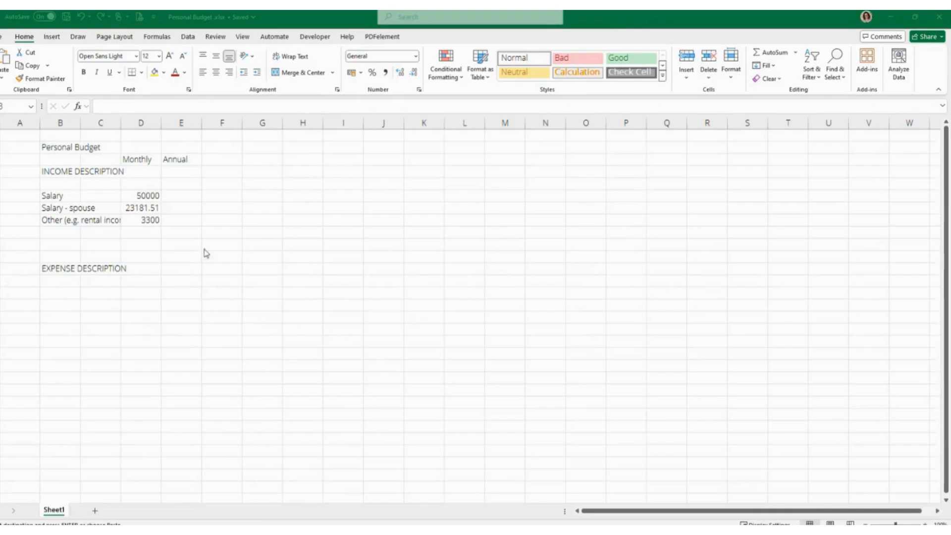
click(78, 284)
click(74, 292)
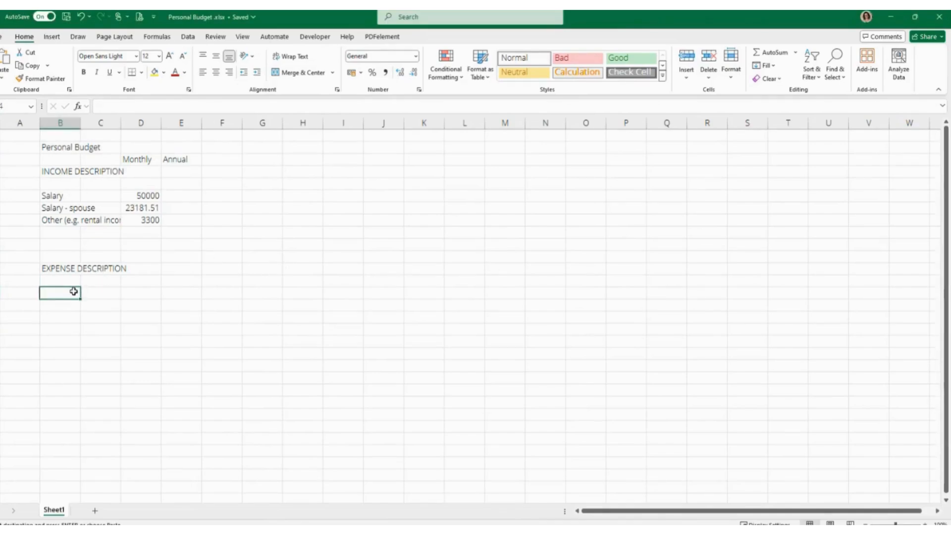
right_click(73, 291)
click(116, 251)
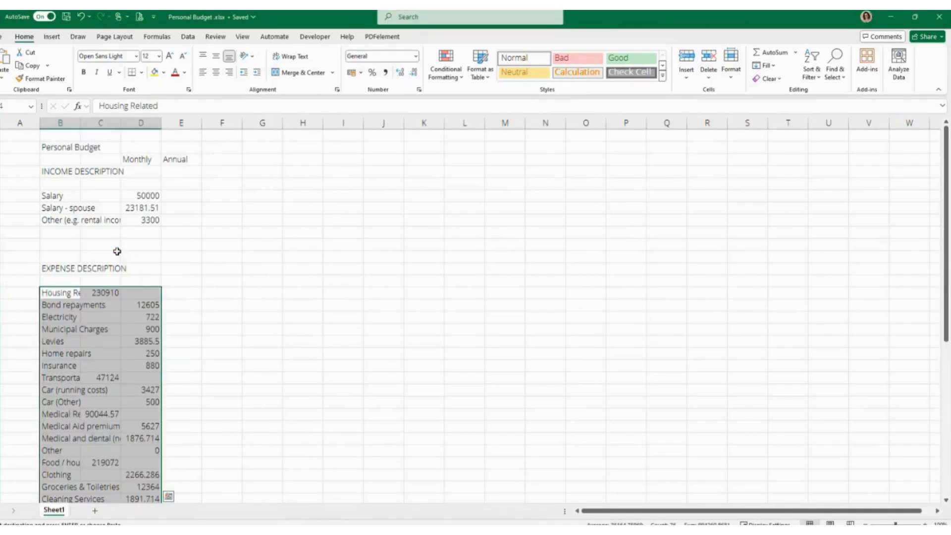
Clear all contents and formatting from column C, removing the category totals pasted beside the expense headings.
click(140, 291)
click(113, 294)
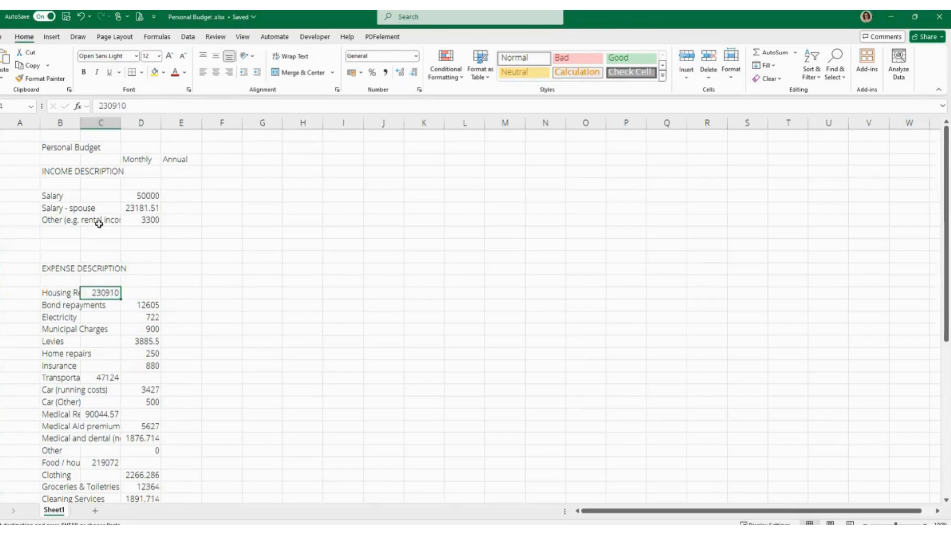
click(112, 123)
click(768, 78)
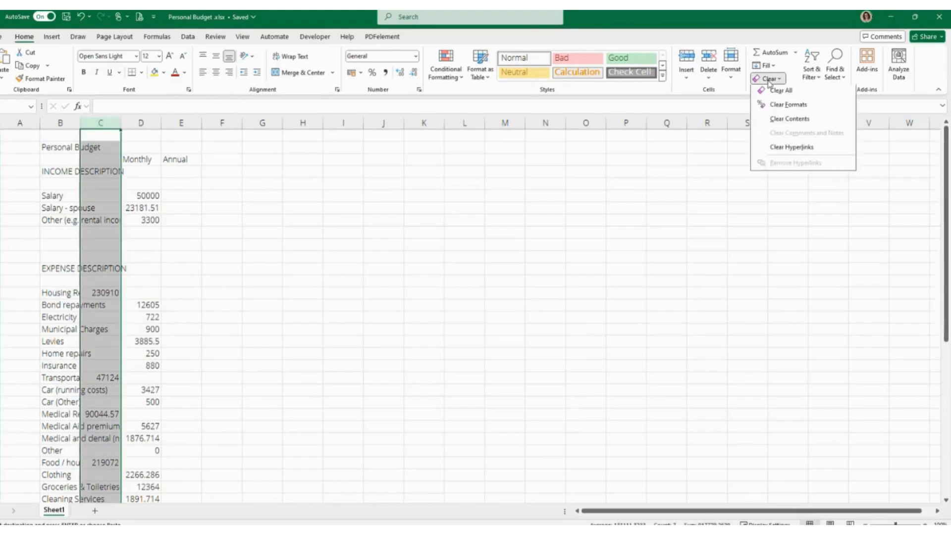
click(787, 94)
click(384, 231)
click(255, 245)
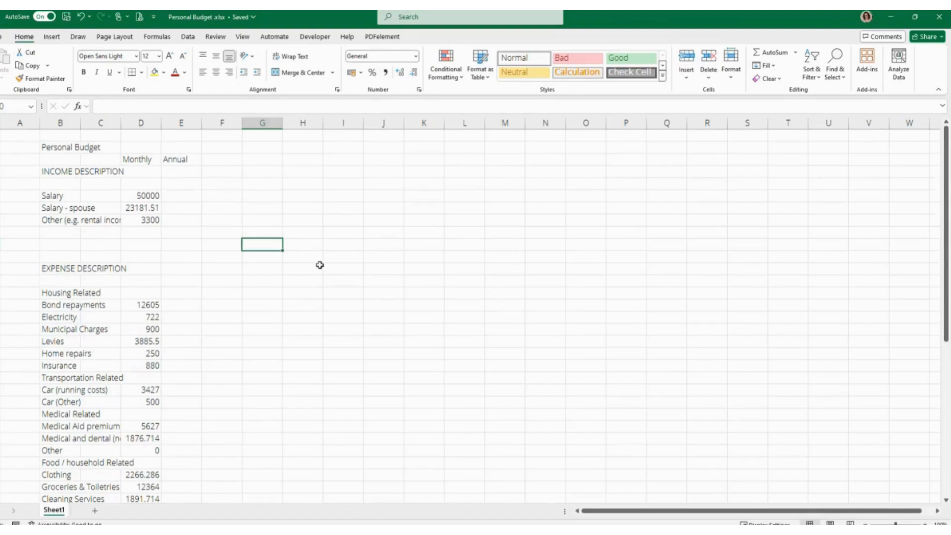
Auto-fit the width of column B to its longest income or expense description.
click(54, 197)
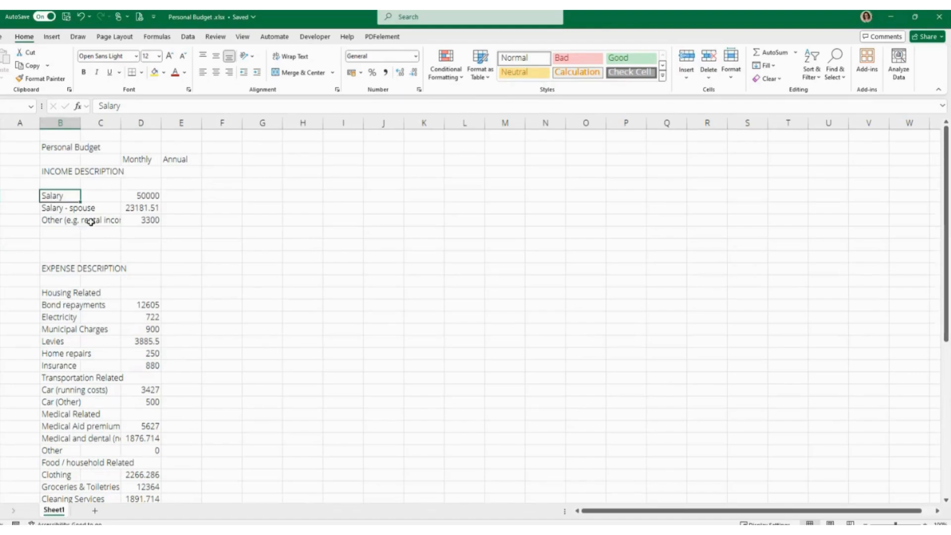
click(63, 122)
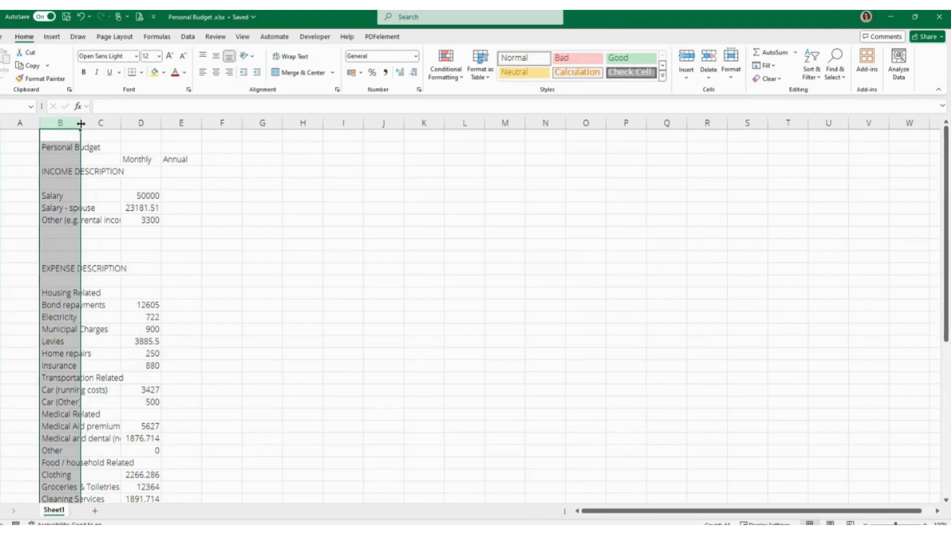
double_click(81, 123)
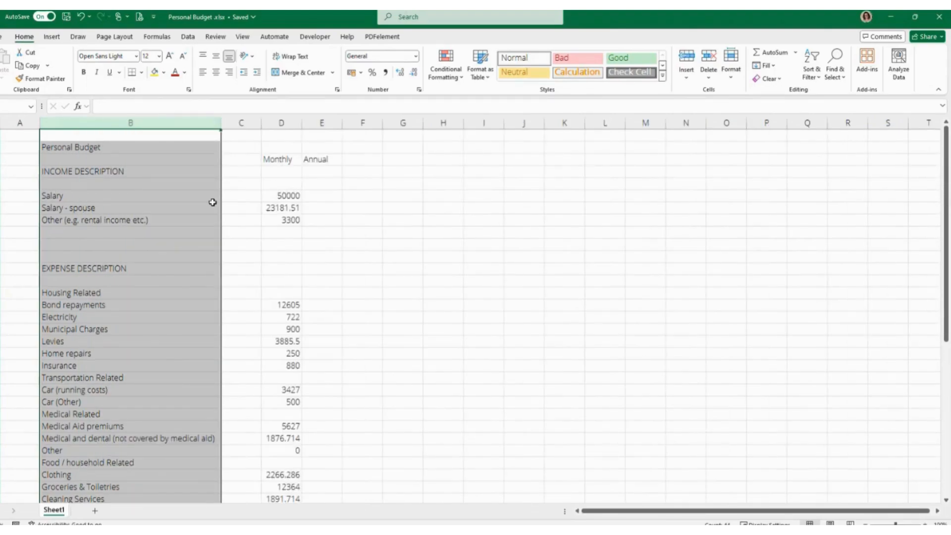
Examine the number formatting of the monthly income and expense amounts in column D.
click(270, 208)
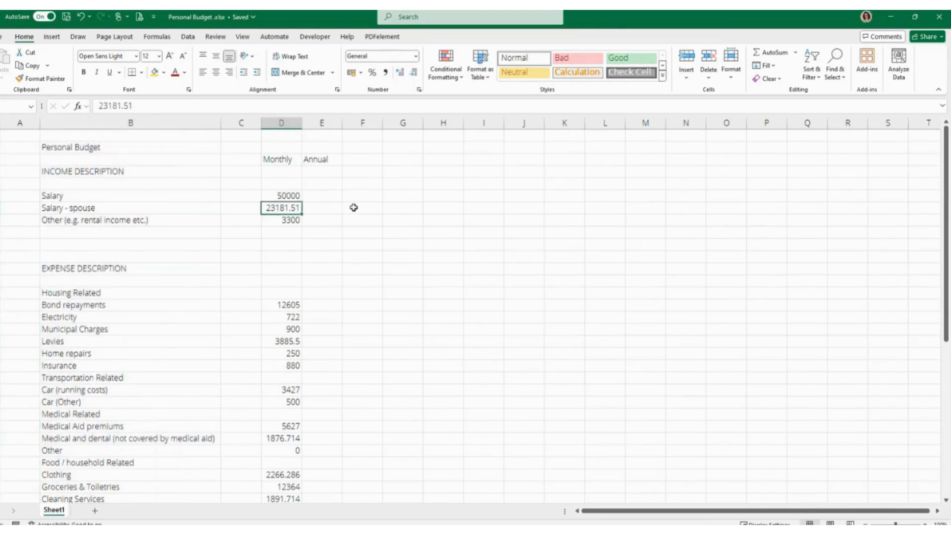
click(272, 189)
click(268, 208)
click(282, 228)
click(282, 220)
click(291, 196)
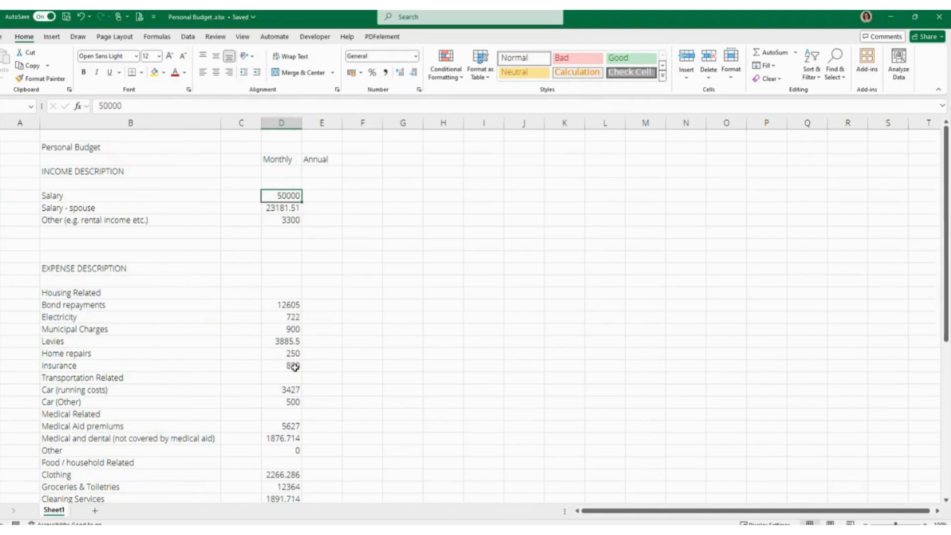
click(281, 436)
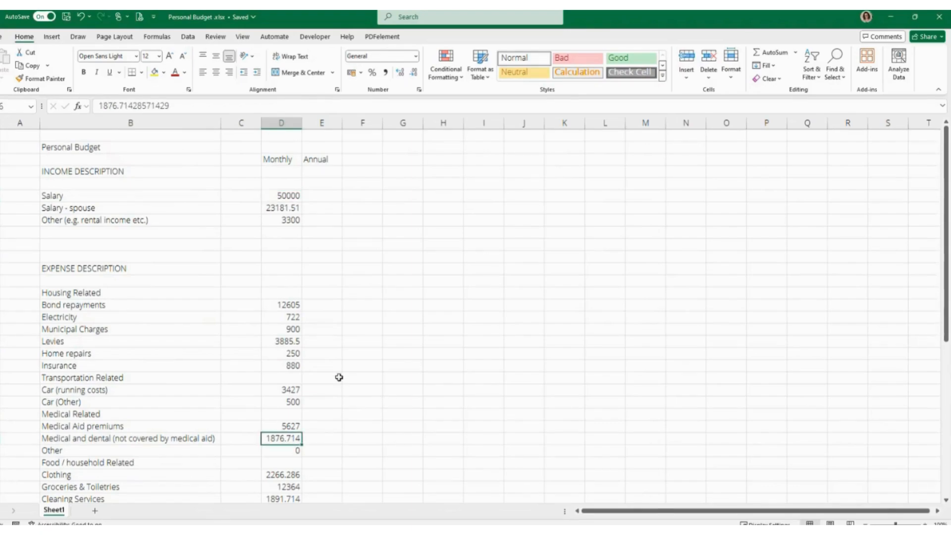
scroll(338, 377, down, 1)
scroll(338, 377, down, 6)
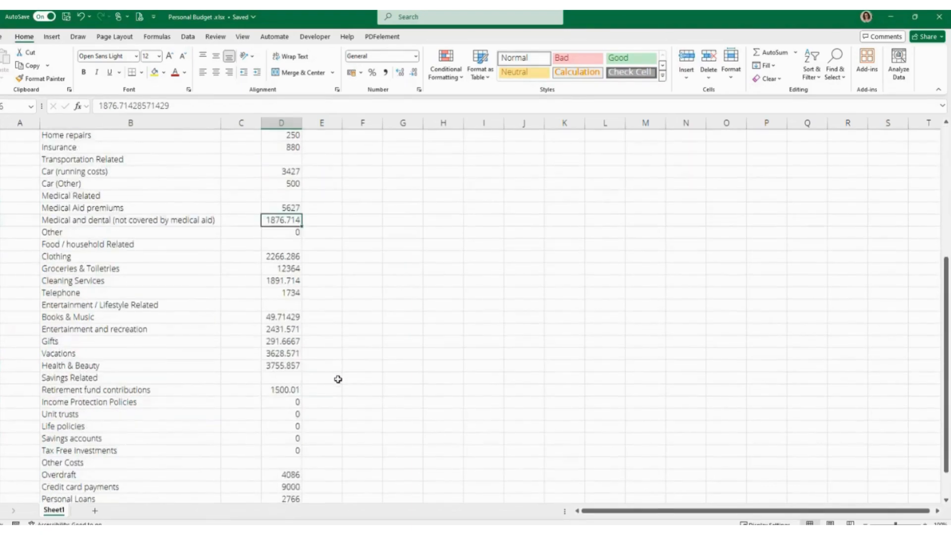
scroll(338, 379, up, 3)
scroll(338, 379, up, 4)
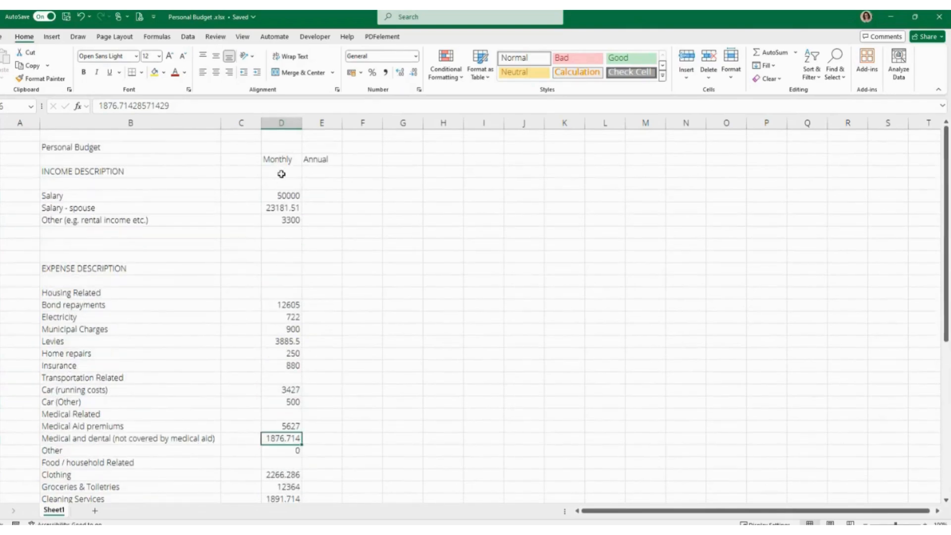
click(291, 194)
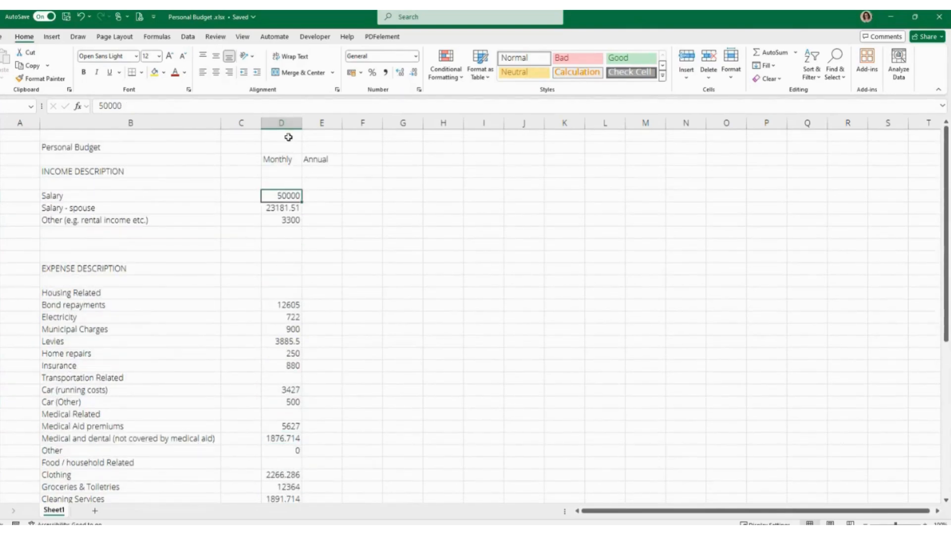
click(286, 119)
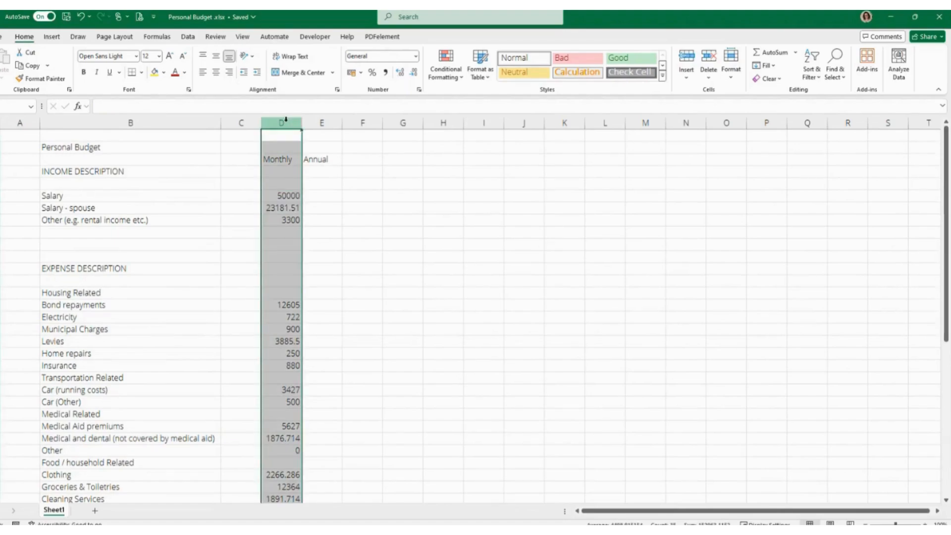
drag(292, 194, 289, 475)
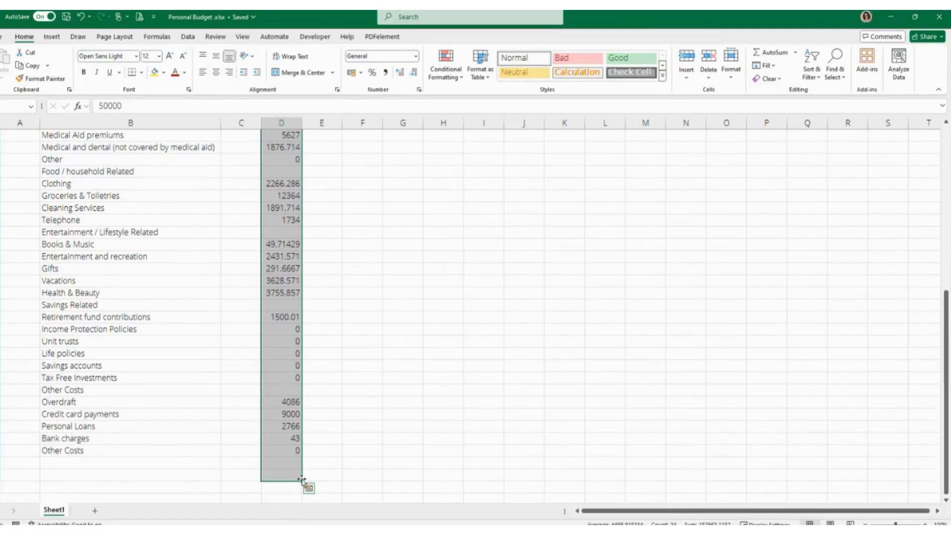
drag(302, 482, 302, 494)
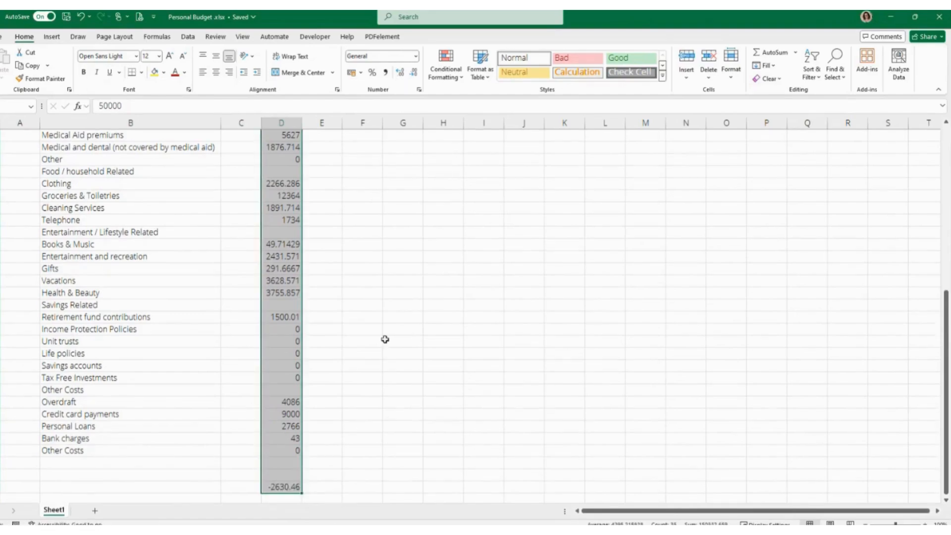
click(322, 426)
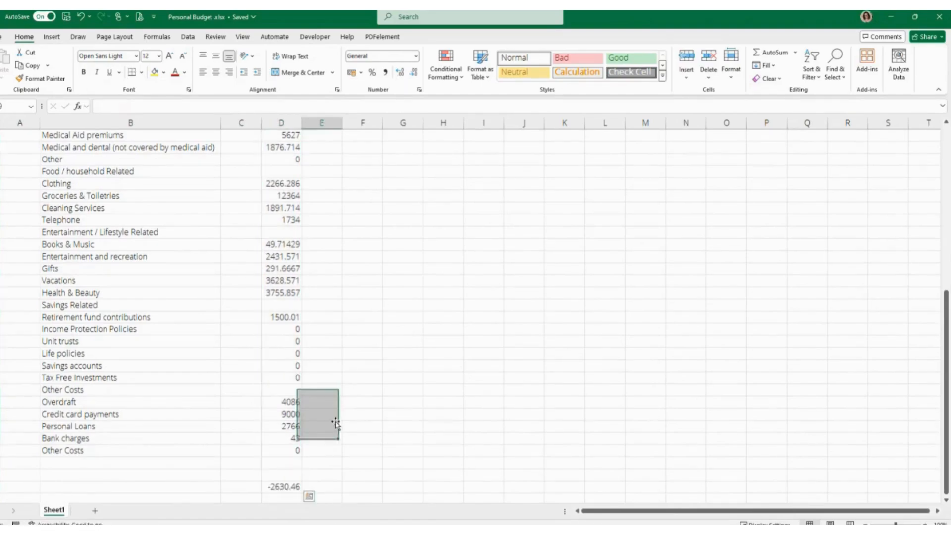
click(277, 486)
key(Delete)
Format the monthly amounts in column D, from Salary down past the final Other Costs row, as Currency.
scroll(290, 193, up, 8)
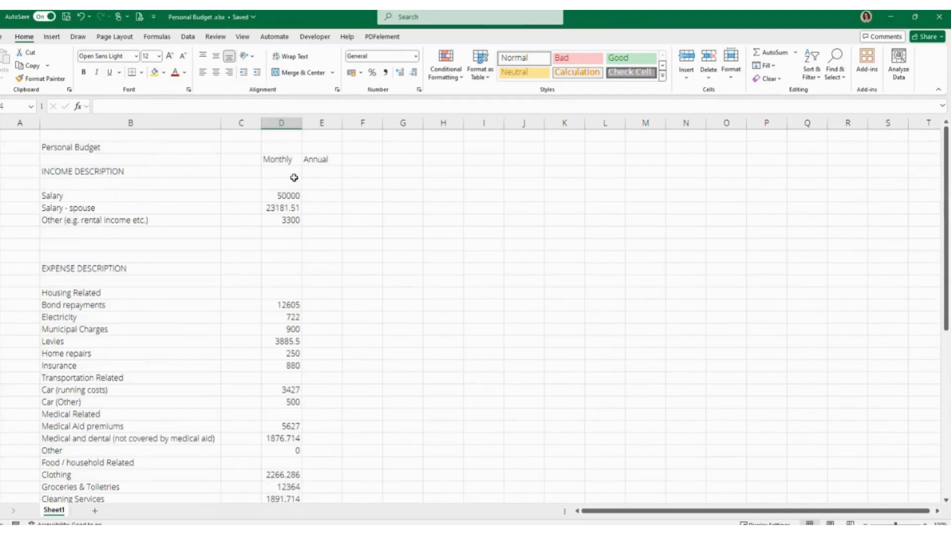
drag(286, 195, 300, 460)
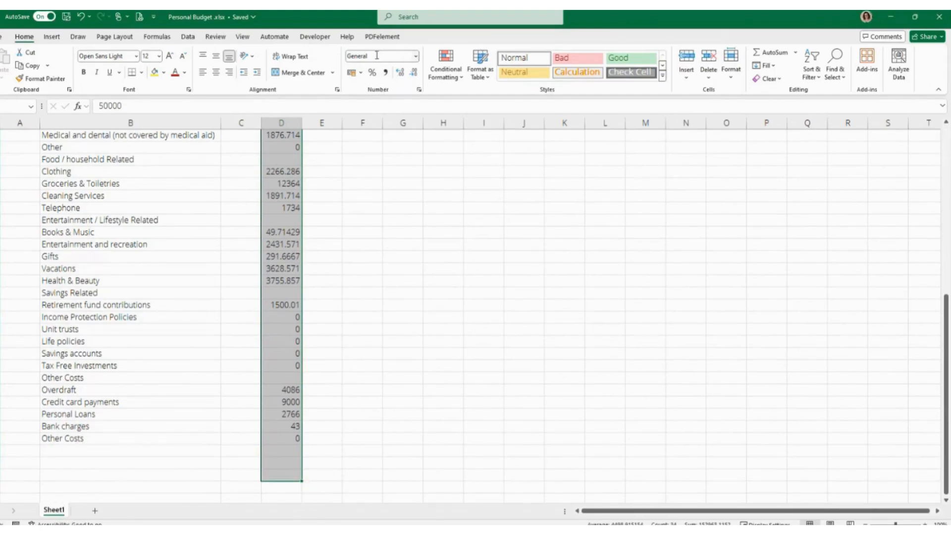
click(417, 58)
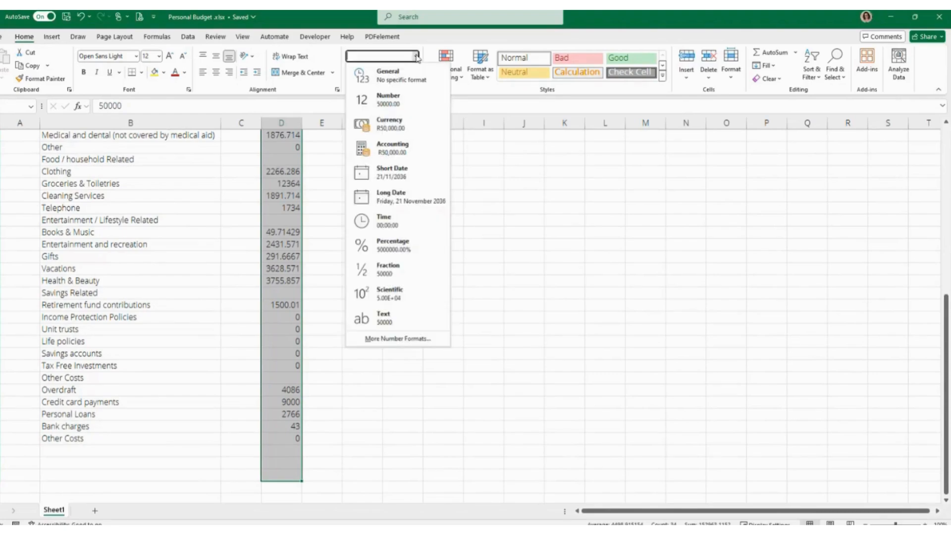
click(391, 123)
scroll(403, 124, up, 8)
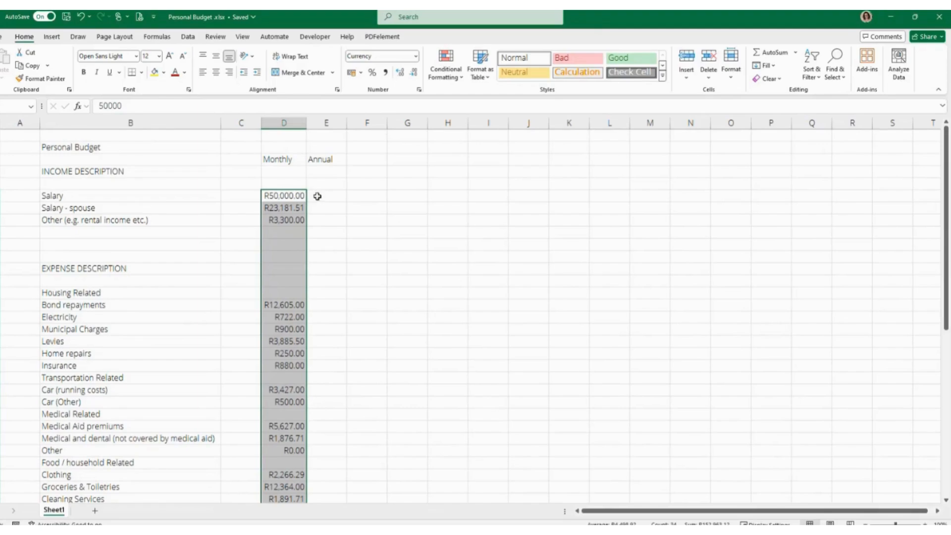
click(340, 232)
click(193, 241)
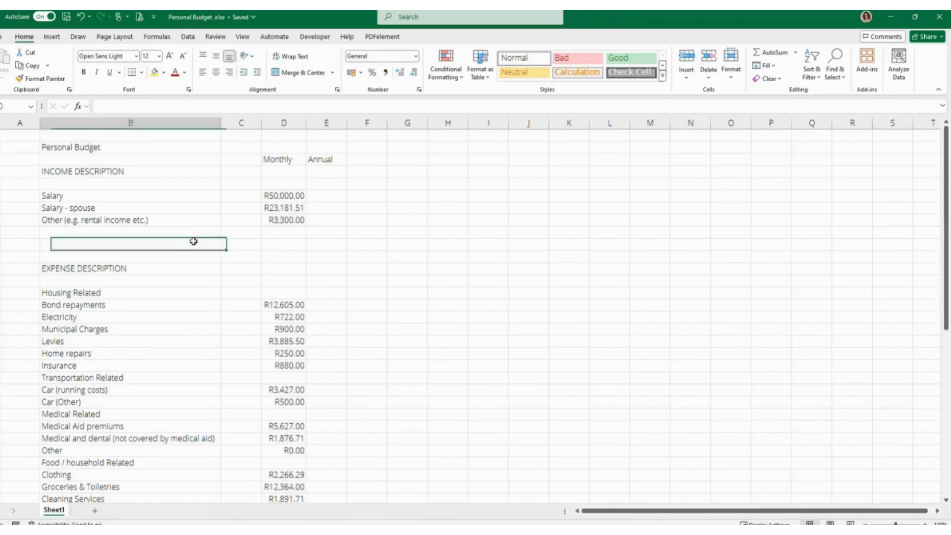
Make the INCOME DESCRIPTION and EXPENSE DESCRIPTION headings bold.
click(161, 172)
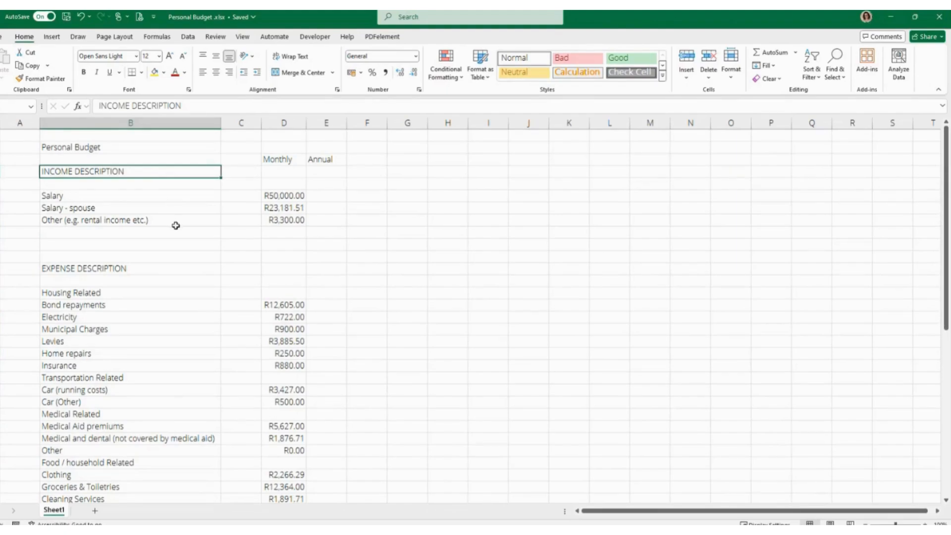
key(ctrl+b)
click(125, 268)
scroll(173, 262, down, 1)
key(ctrl+b)
Make the Housing Related category heading bold and underlined.
scroll(109, 292, down, 1)
click(110, 218)
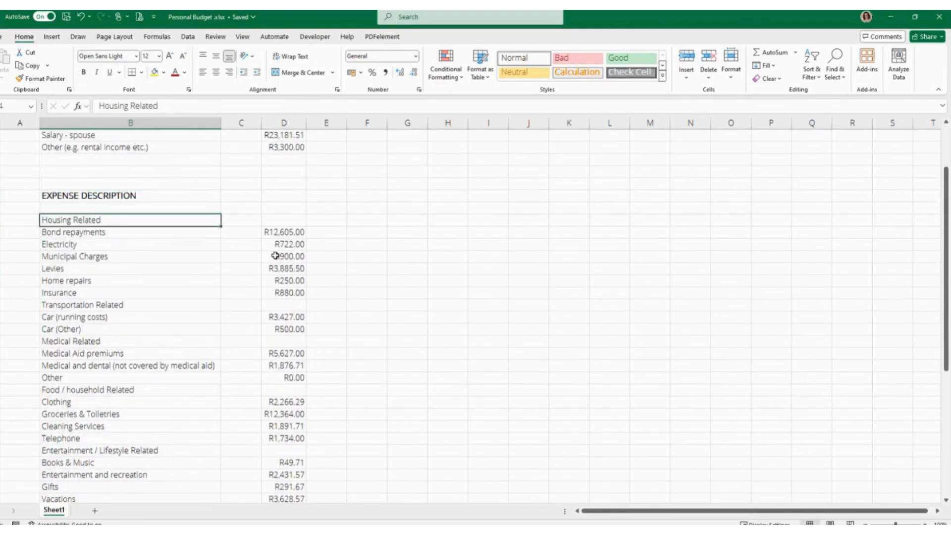
click(84, 73)
click(110, 72)
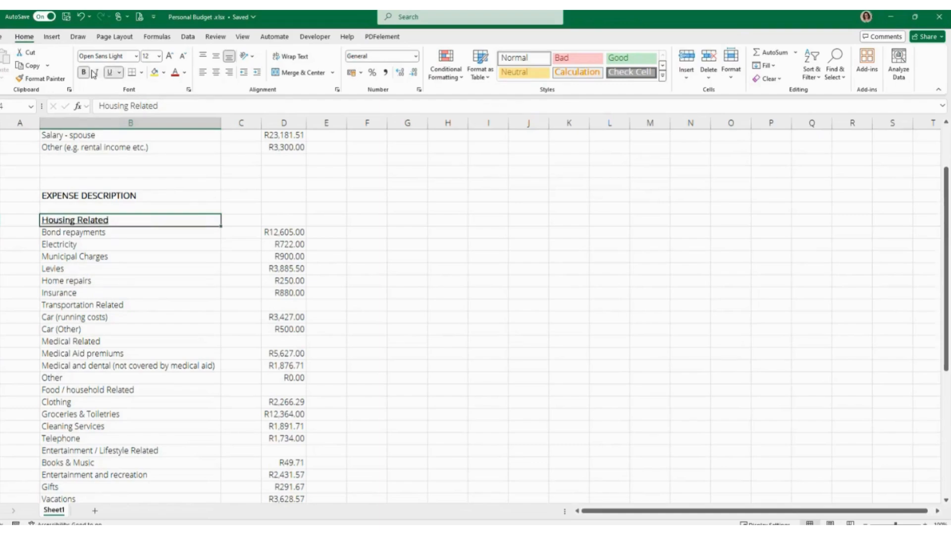
Copy the Housing Related heading's formatting to the Transportation Related, Medical Related and Food / household Related headings with Format Painter.
click(49, 78)
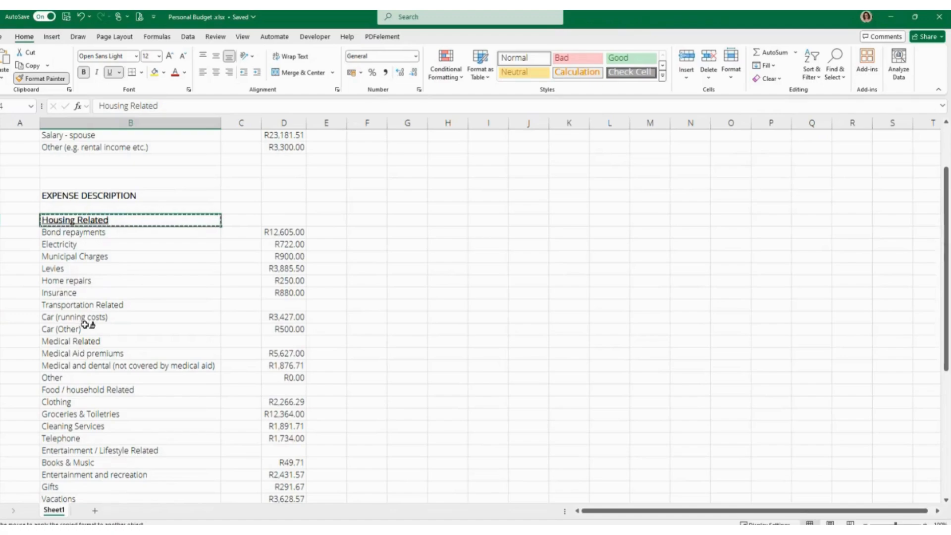
click(94, 305)
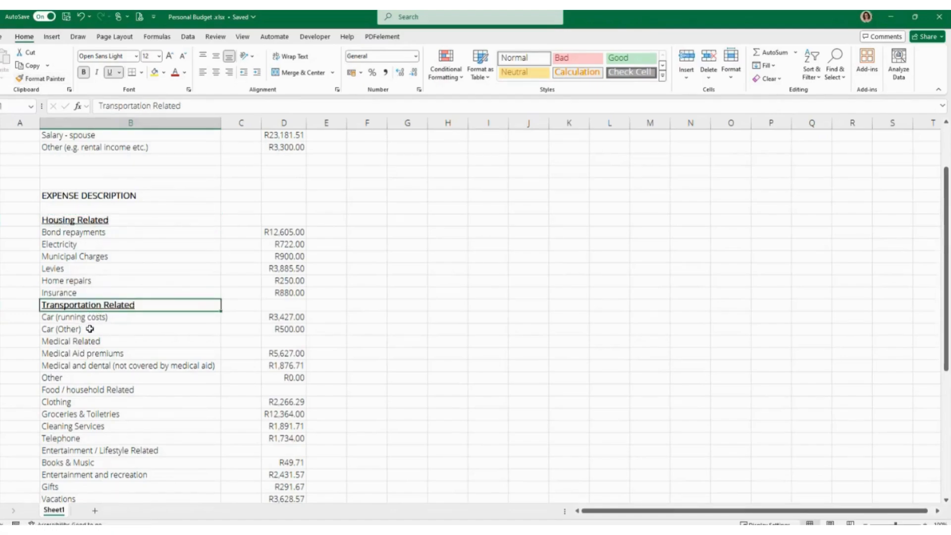
click(44, 78)
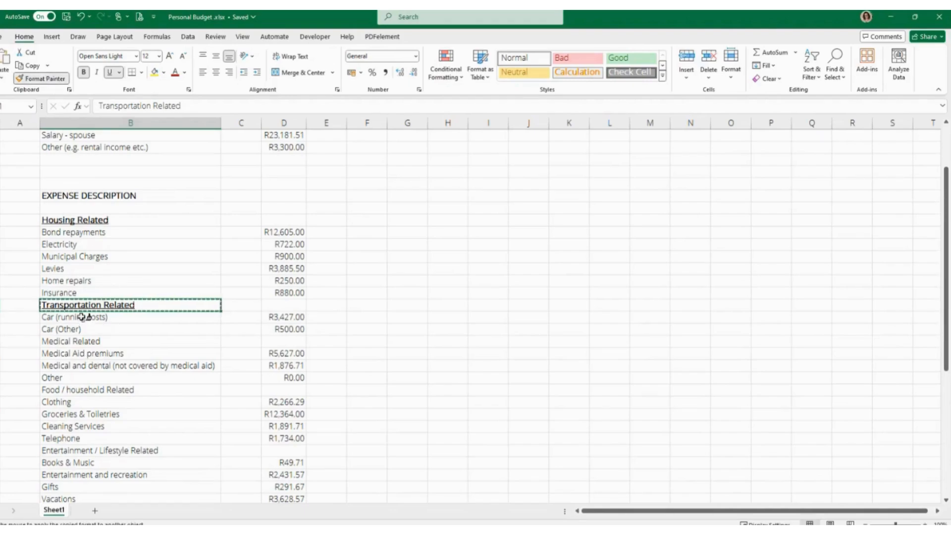
click(84, 342)
click(45, 78)
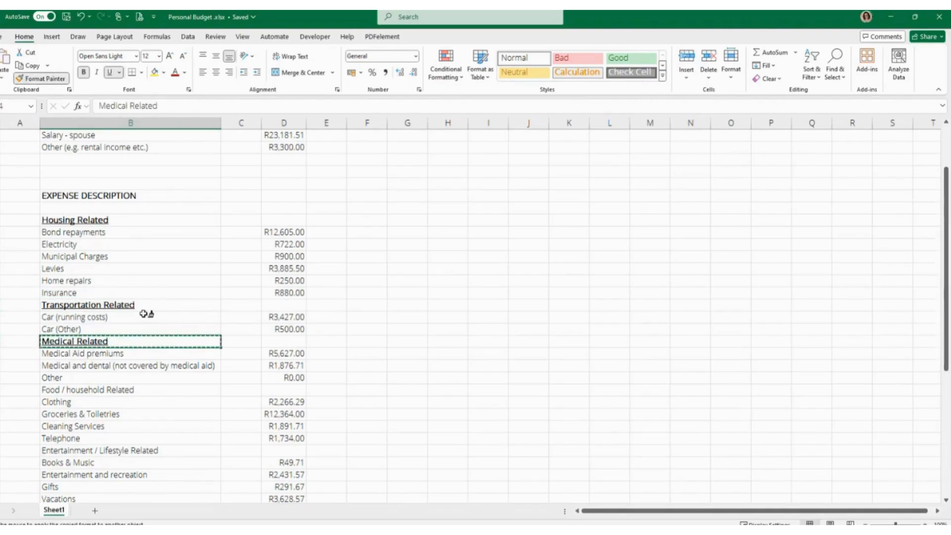
scroll(149, 303, down, 2)
click(73, 316)
Apply the same heading format with Format Painter to Entertainment / Lifestyle Related, Savings Related and the Other Costs category heading.
click(44, 78)
scroll(190, 298, down, 2)
scroll(189, 297, down, 3)
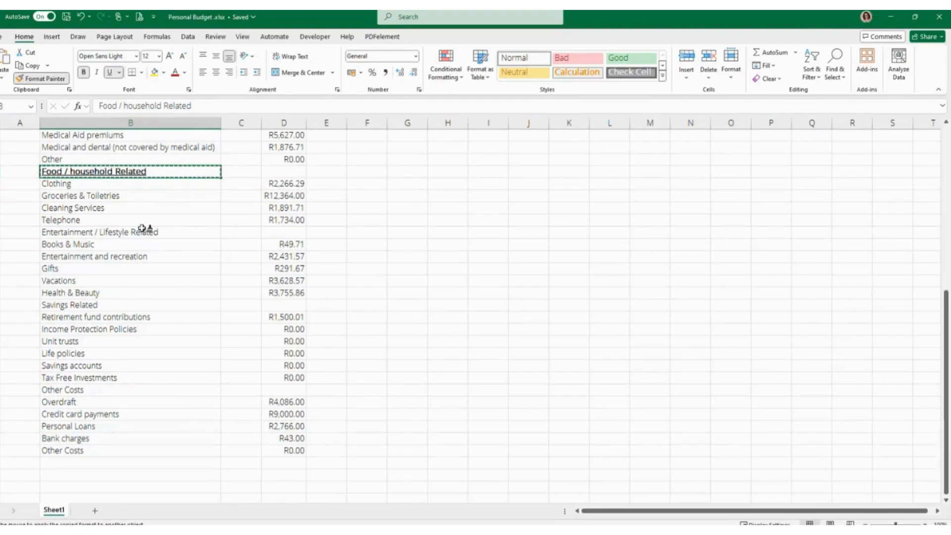
click(141, 232)
click(42, 79)
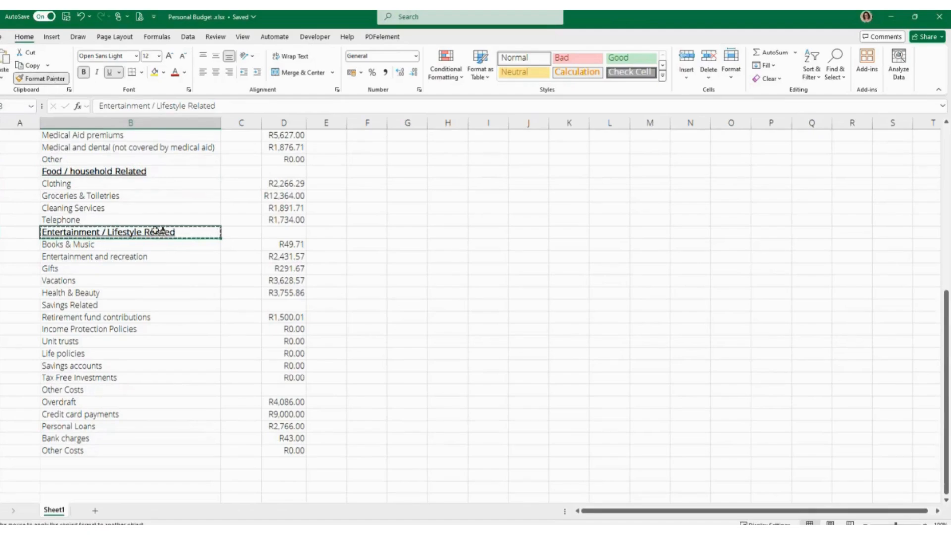
click(90, 305)
click(52, 81)
click(73, 390)
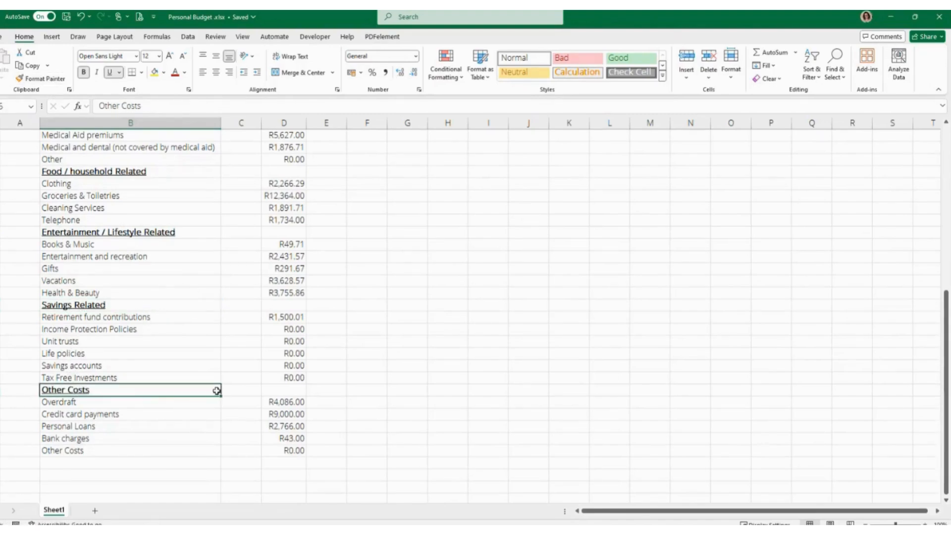
Enter the label TOTAL INCOME in cell B9, directly below the last income item.
scroll(230, 380, up, 8)
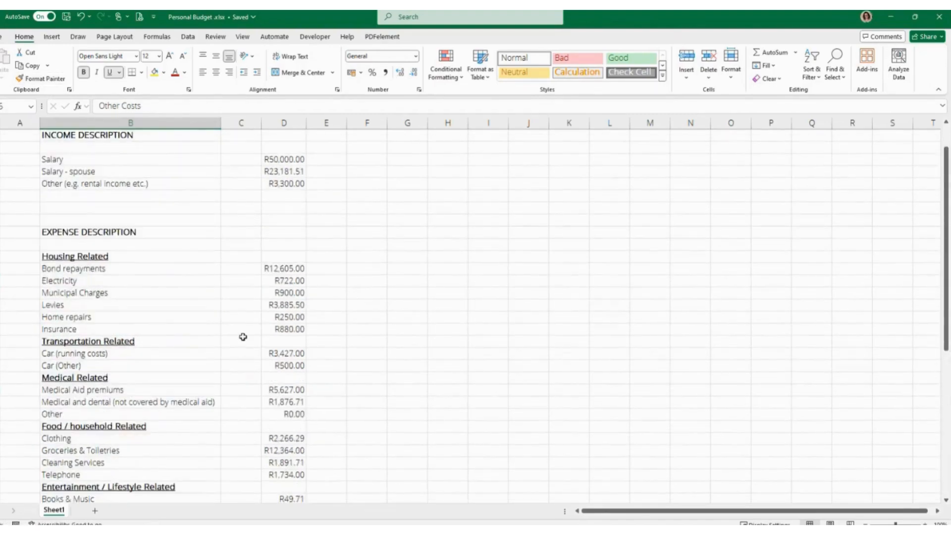
click(128, 232)
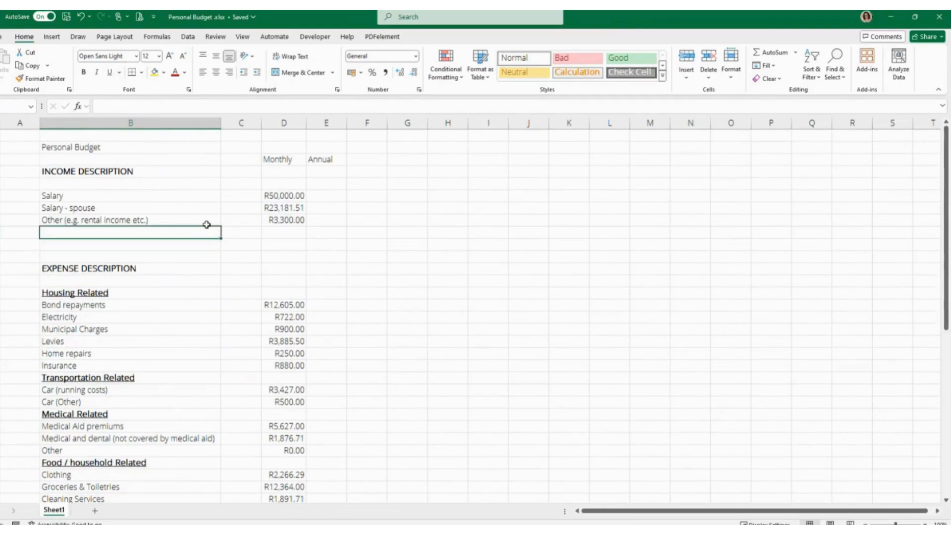
text(tota)
key(BackSpace)
key(BackSpace)
key(BackSpace)
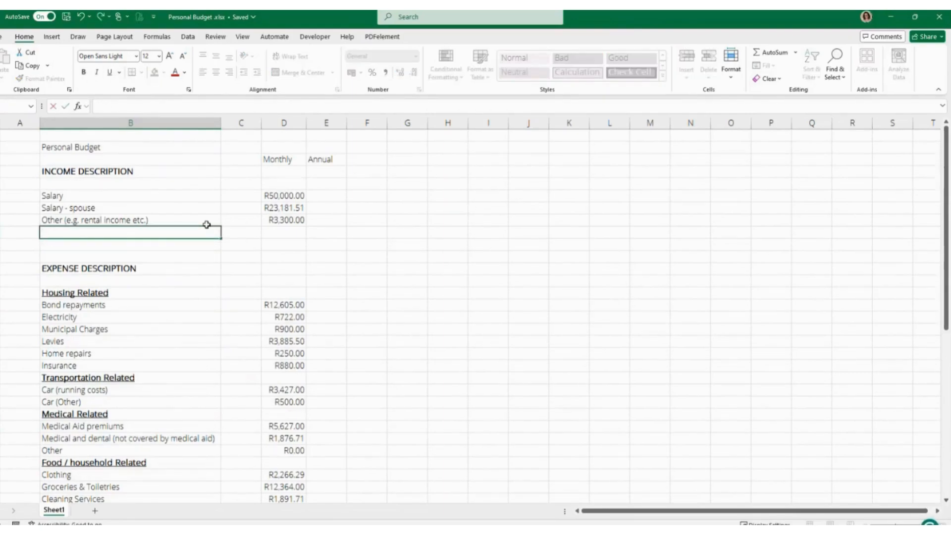
text(OTAL INCOME)
click(261, 260)
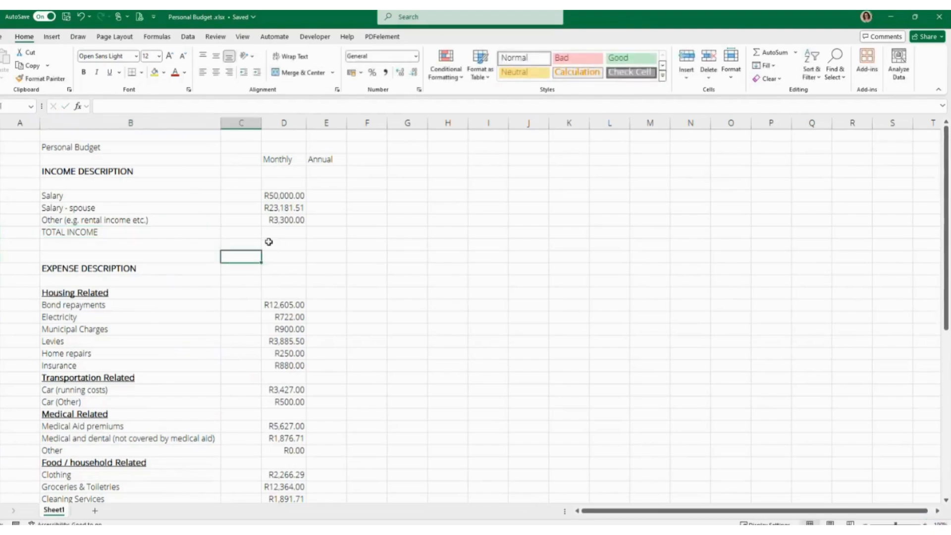
Add a top and thick bottom border to the TOTAL INCOME amount cells D9:E9 and make the TOTAL INCOME row bold.
click(279, 234)
drag(287, 233, 317, 233)
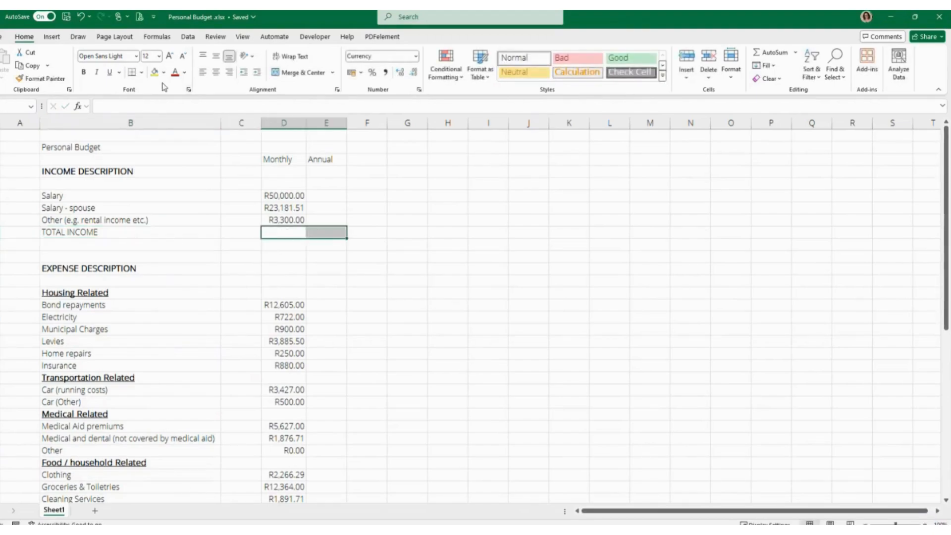
click(142, 73)
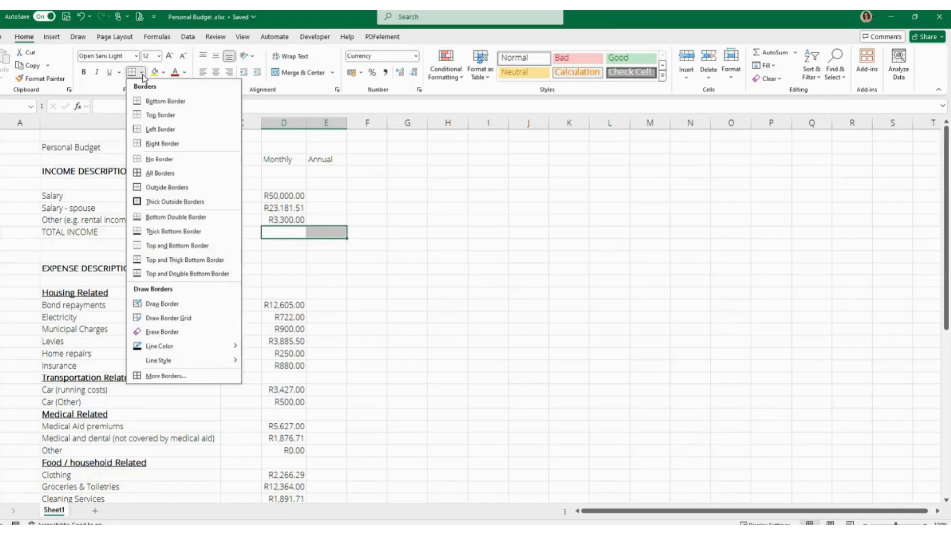
click(168, 260)
click(250, 244)
drag(273, 233, 317, 233)
drag(98, 237, 311, 231)
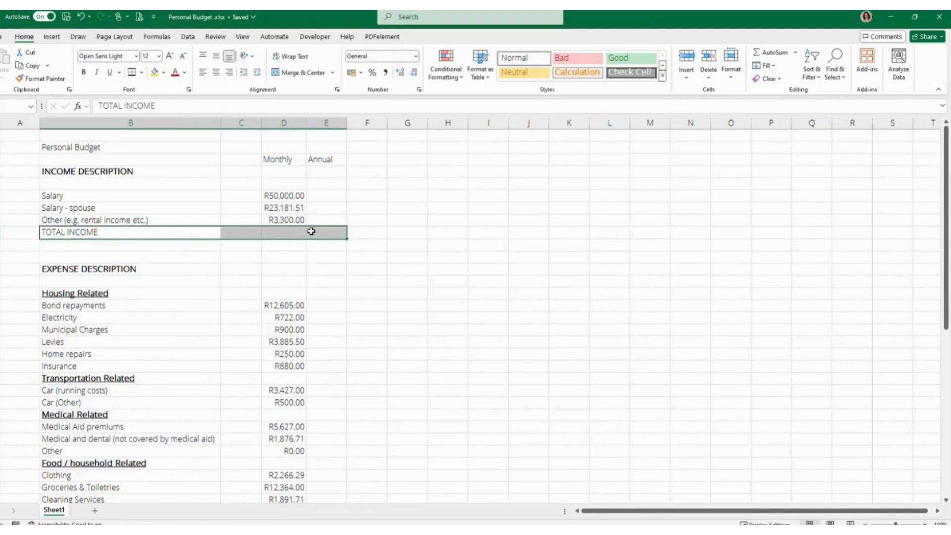
key(ctrl+b)
Enter the label TOTAL EXPENSES in cell B52, directly below the last Other Costs item.
scroll(272, 280, down, 8)
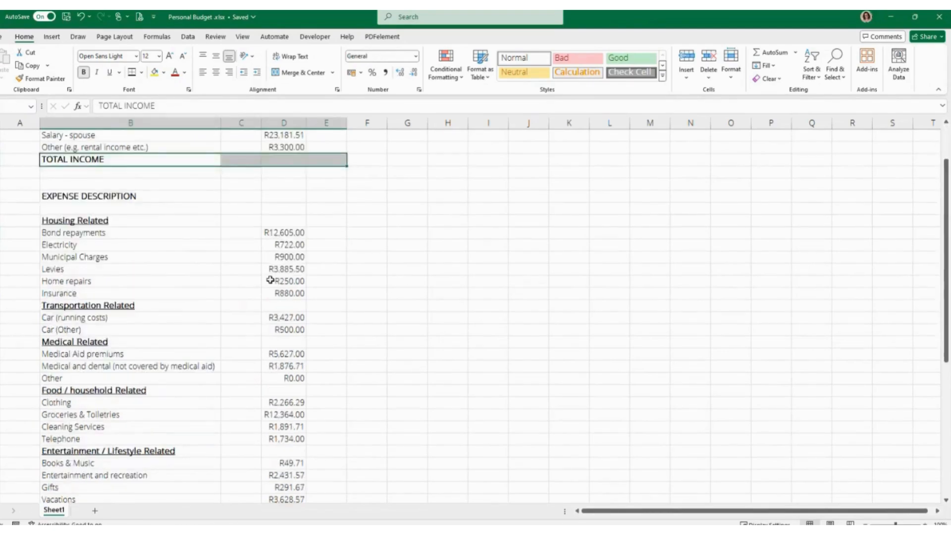
click(130, 463)
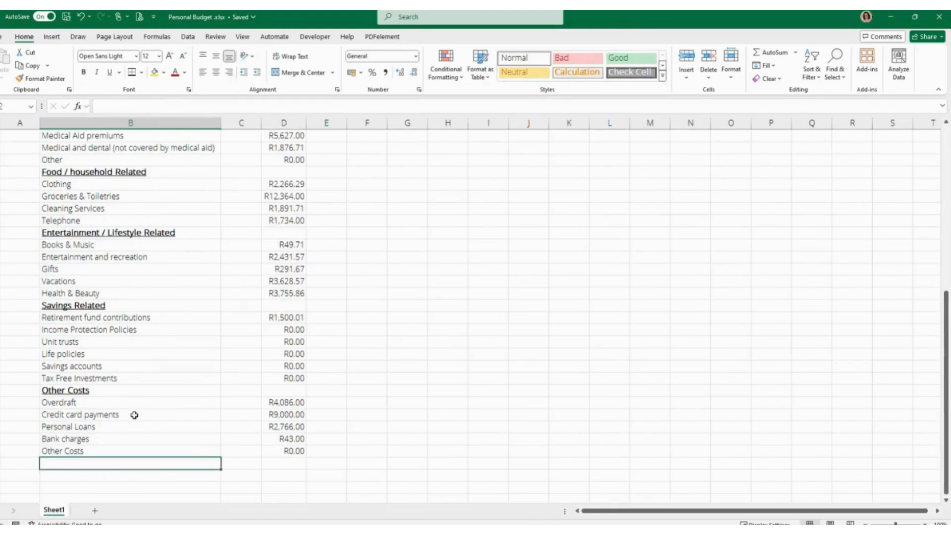
text(TOTAL)
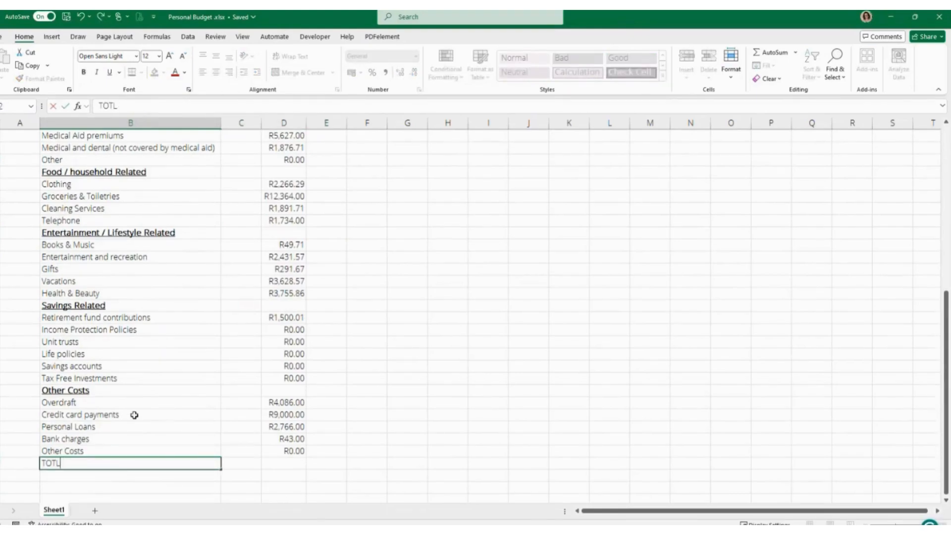
text( EXPENSES)
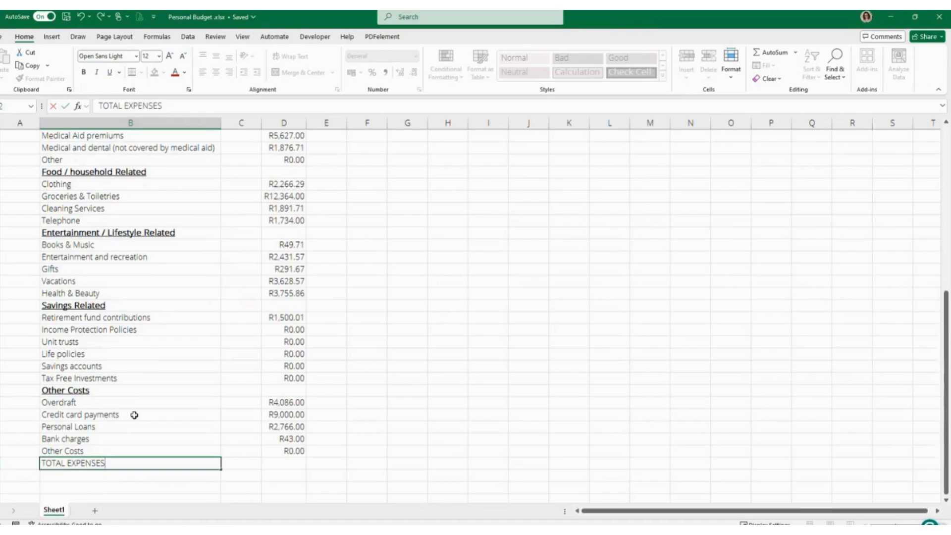
key(Tab)
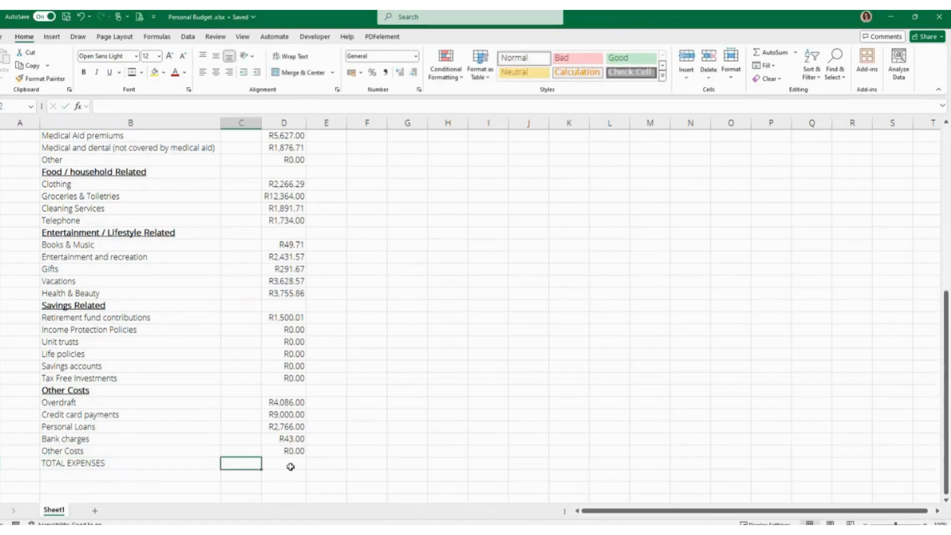
Give the TOTAL EXPENSES amount cells D52:E52 a top and thick bottom border and make the TOTAL EXPENSES row bold.
click(270, 463)
scroll(309, 378, up, 3)
scroll(309, 378, up, 5)
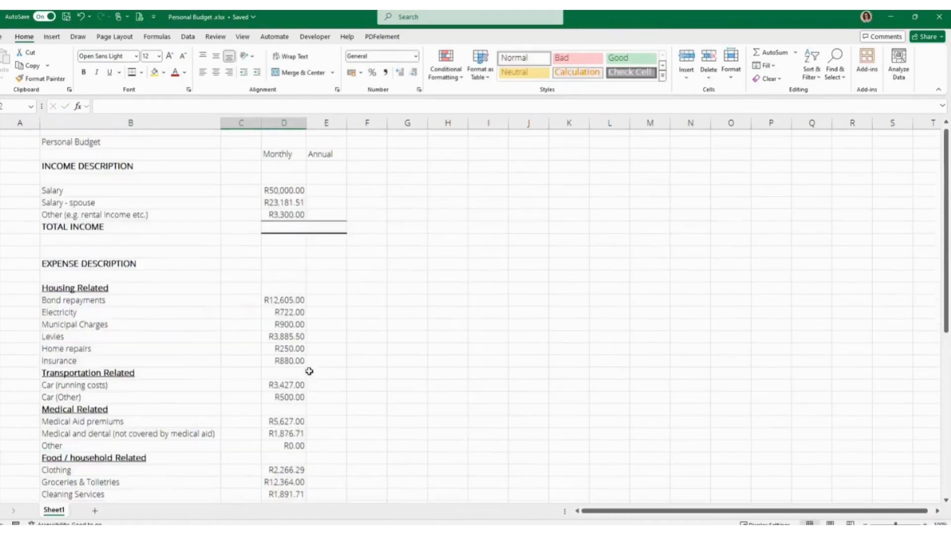
scroll(308, 374, down, 8)
drag(278, 468, 314, 461)
click(132, 74)
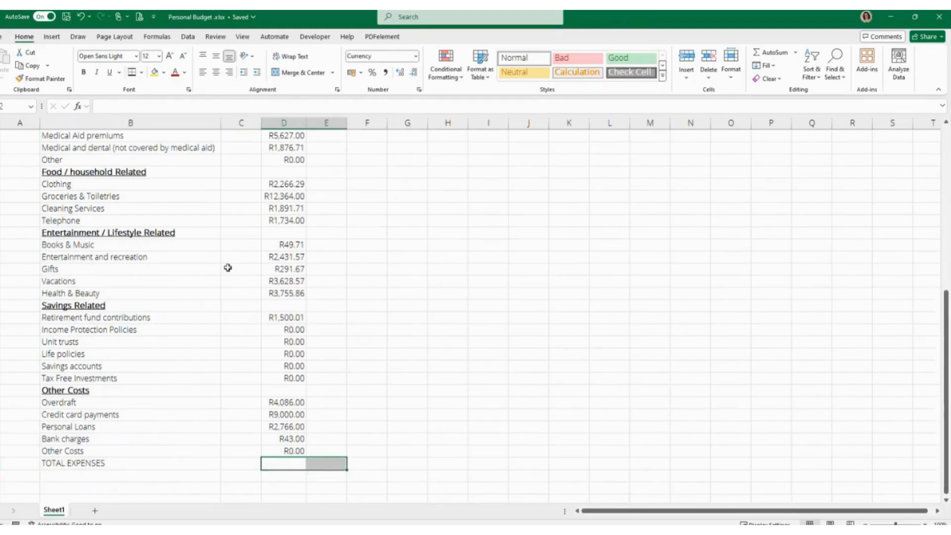
scroll(216, 297, down, 3)
click(172, 391)
drag(135, 354, 310, 358)
click(84, 73)
Enter the label CASH SHORT/EXTRA in cell B54, two rows below TOTAL EXPENSES.
click(122, 378)
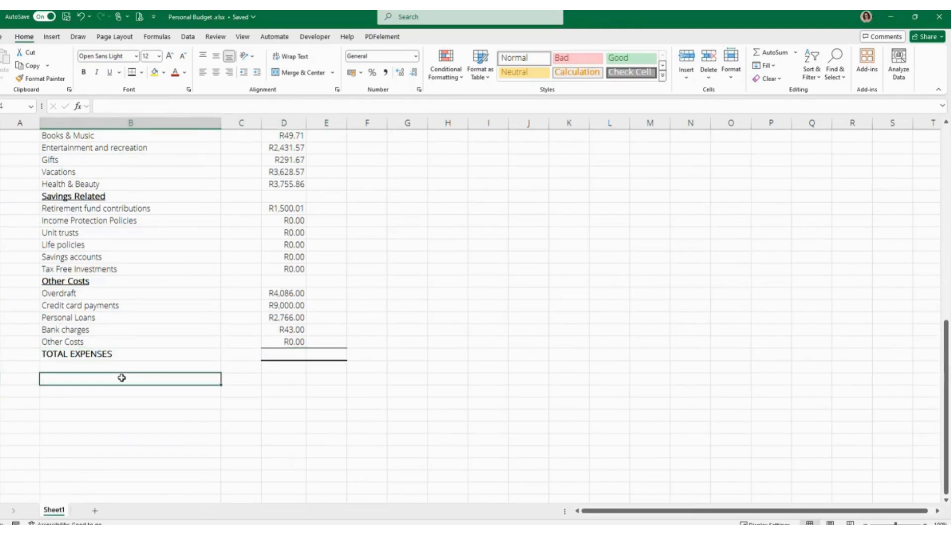
text(Le)
key(BackSpace)
key(BackSpace)
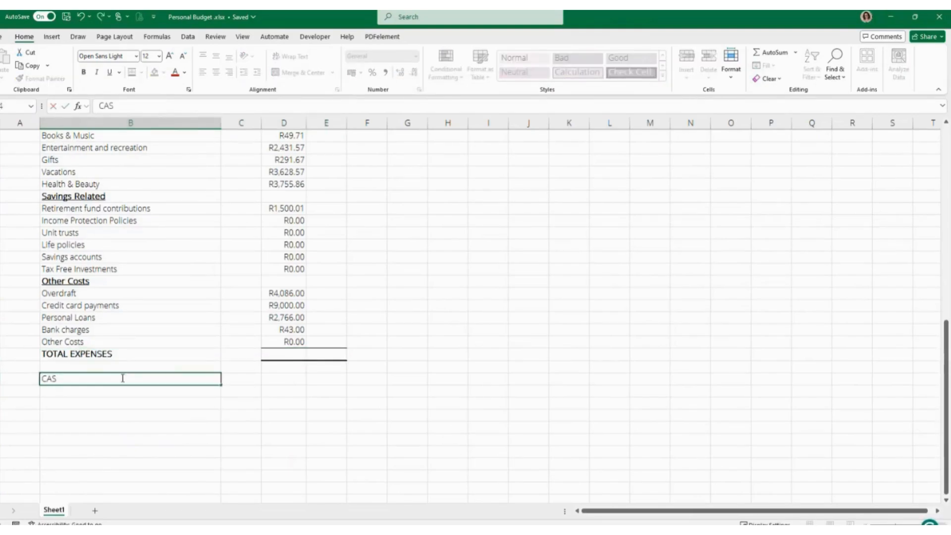
text(CASH SHORT/EXTRA)
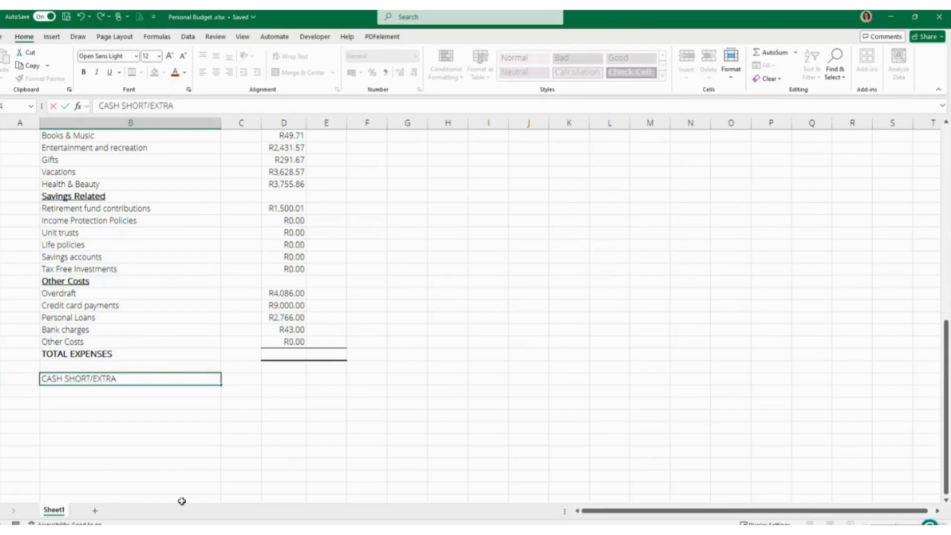
click(184, 425)
Add a top and double bottom border to D54:E54 and make the CASH SHORT/EXTRA row bold.
drag(274, 378, 312, 378)
click(143, 73)
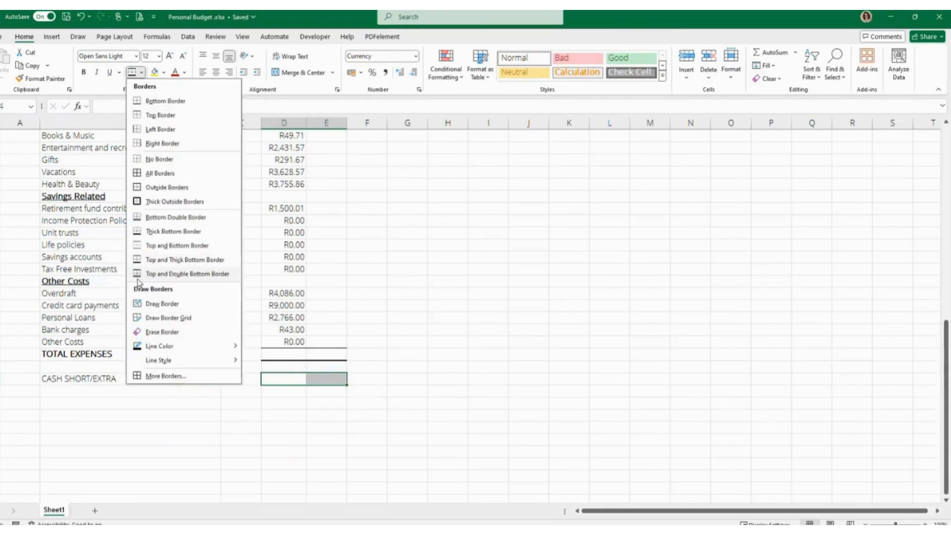
click(220, 274)
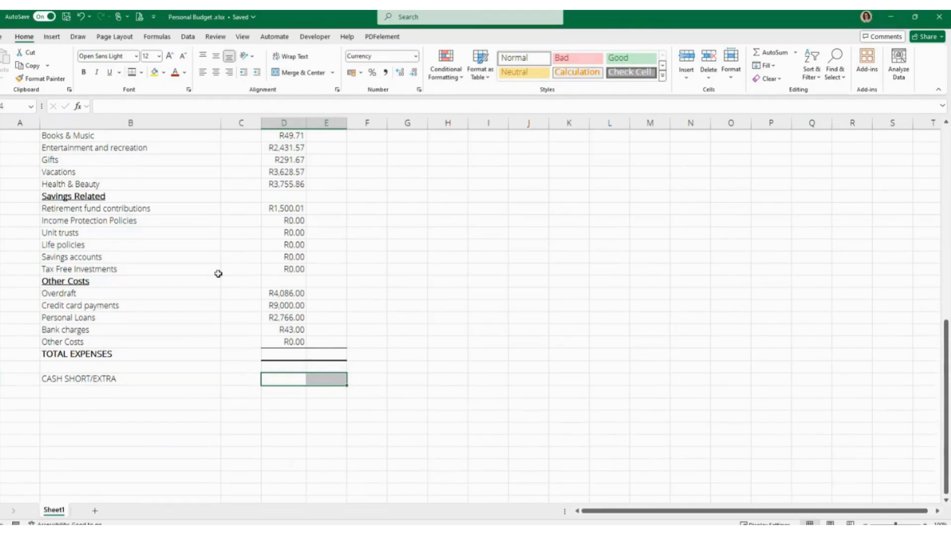
click(222, 416)
click(162, 378)
drag(161, 379, 310, 383)
key(ctrl+b)
click(311, 395)
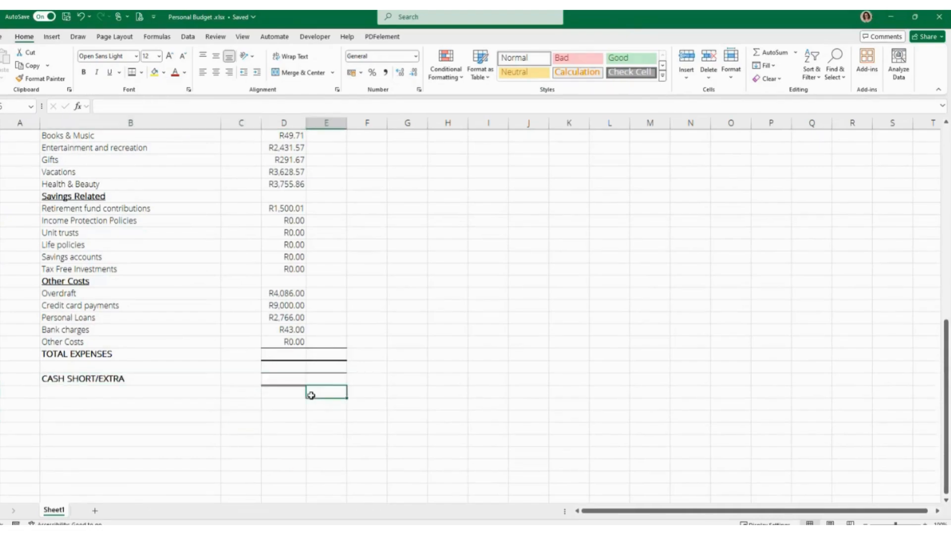
Calculate the annual Salary amount in cell E6 with the formula =D6*12.
scroll(307, 402, up, 15)
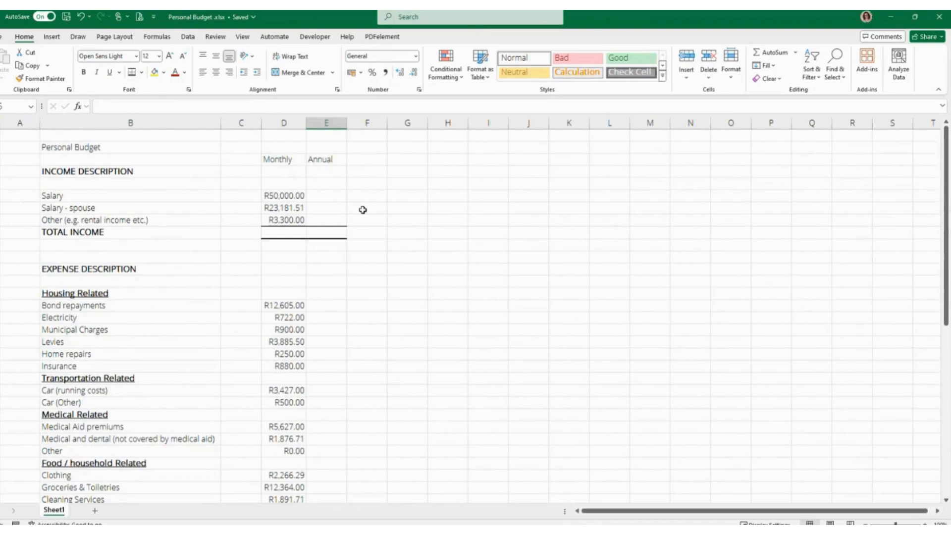
click(339, 194)
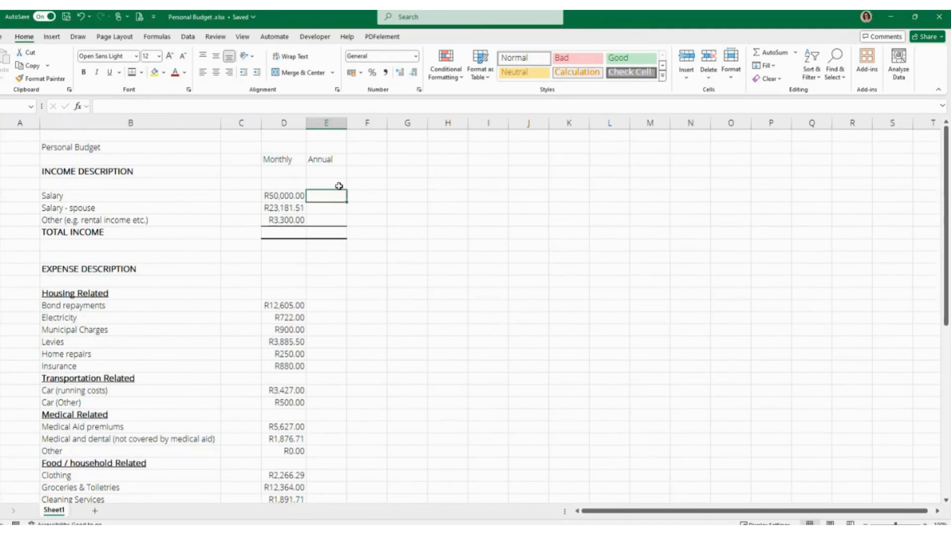
text(=)
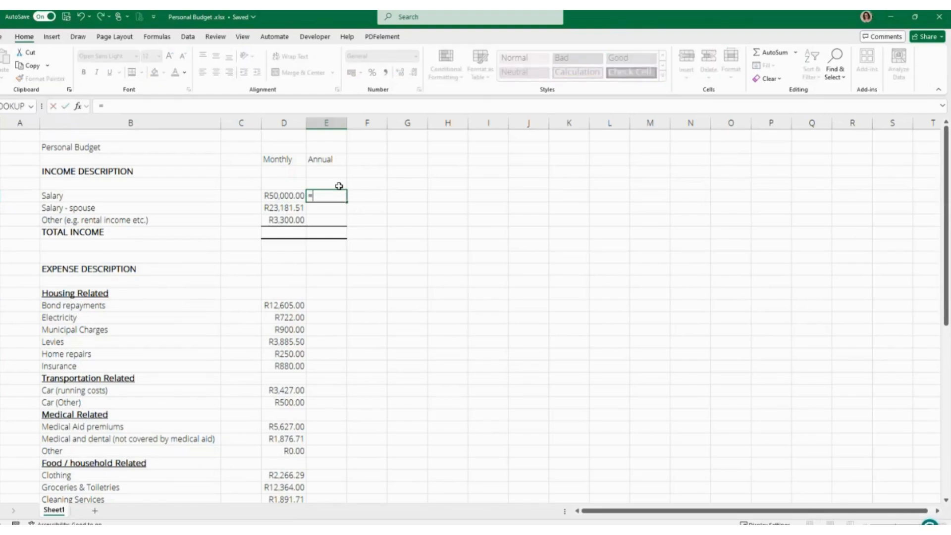
click(273, 195)
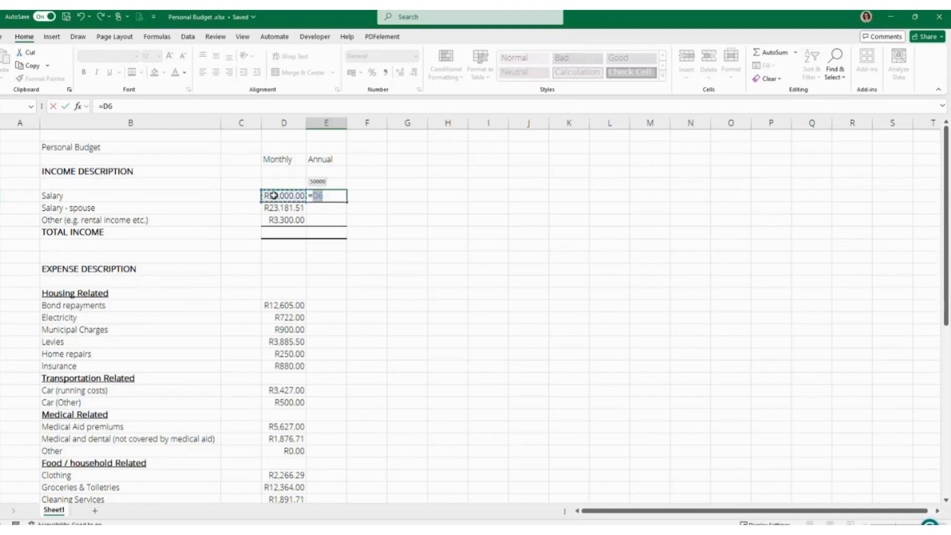
text(*)
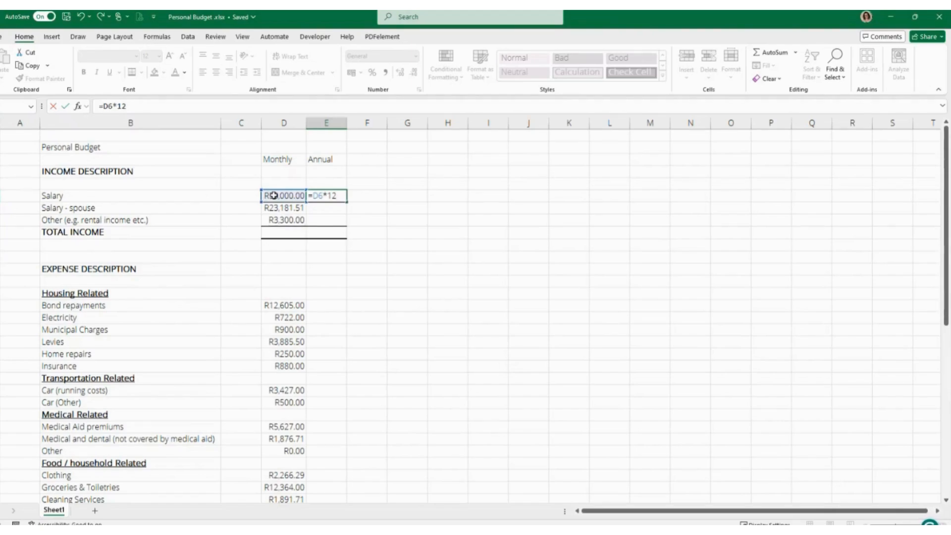
key(Return)
Fill the annual salary formula from E6 down to E8 for the other two income items.
click(349, 197)
mouse_move(355, 202)
mouse_down()
mouse_move(355, 222)
mouse_move(357, 203)
mouse_up()
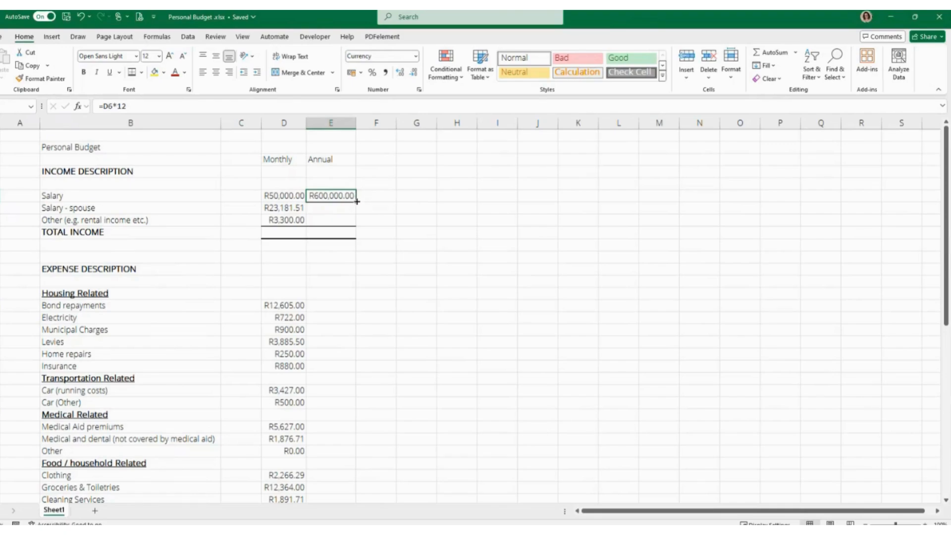
drag(357, 201, 357, 221)
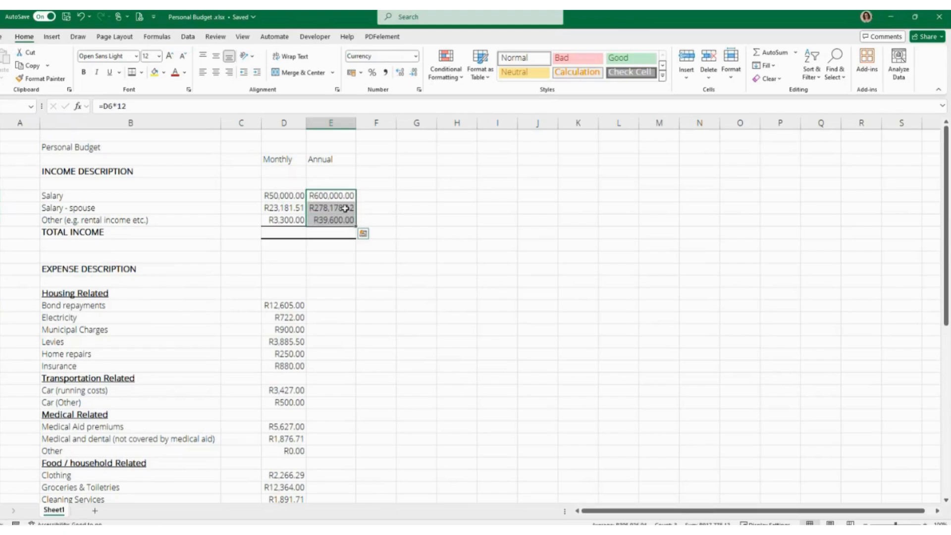
Examine the formulas behind the annual income amounts in E6:E8 to compare their cell references.
click(345, 209)
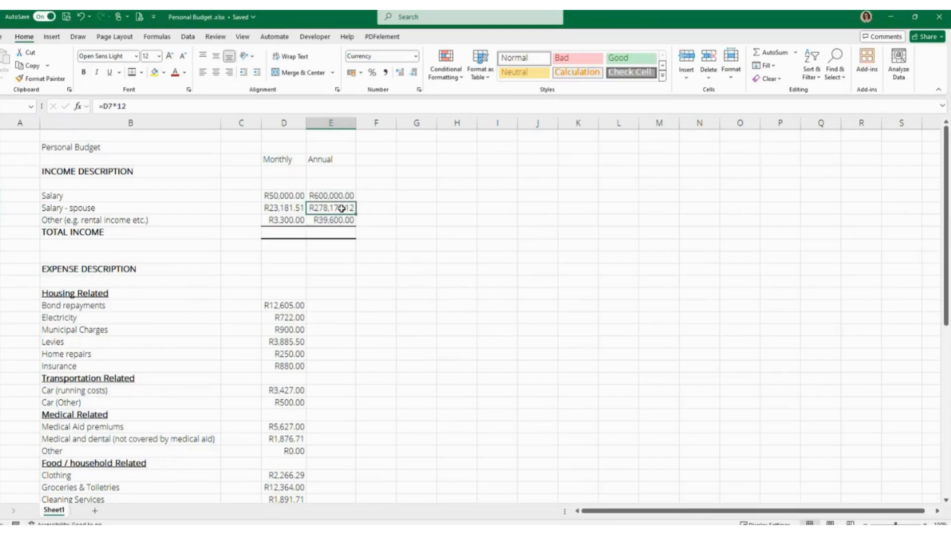
click(340, 217)
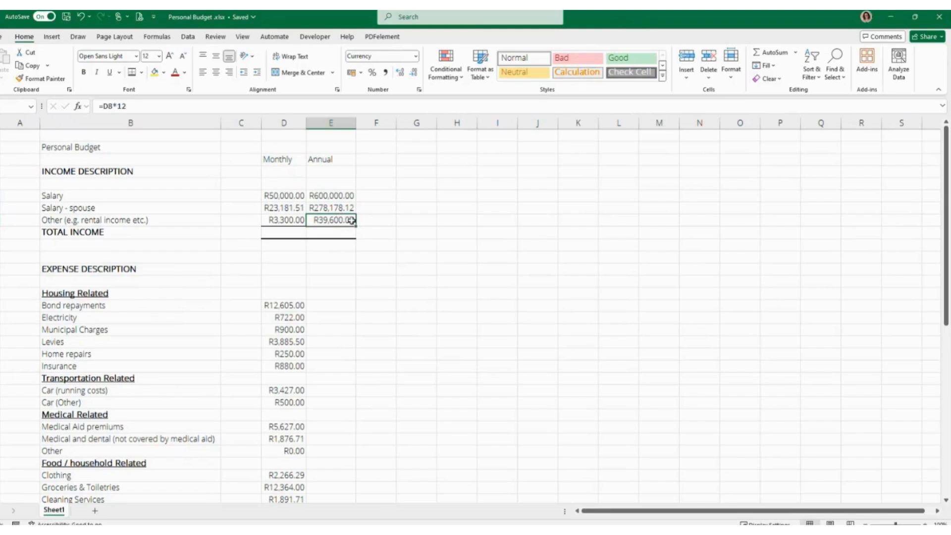
click(332, 208)
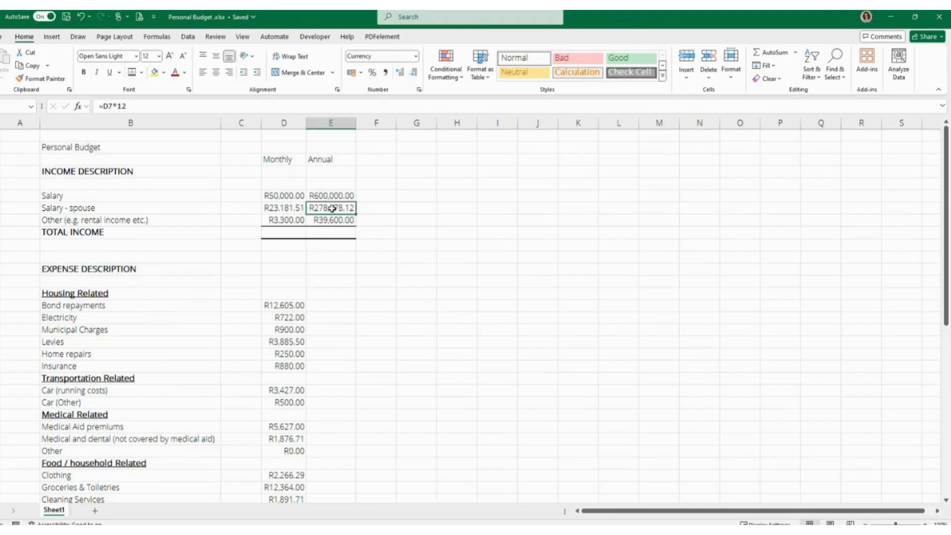
click(333, 195)
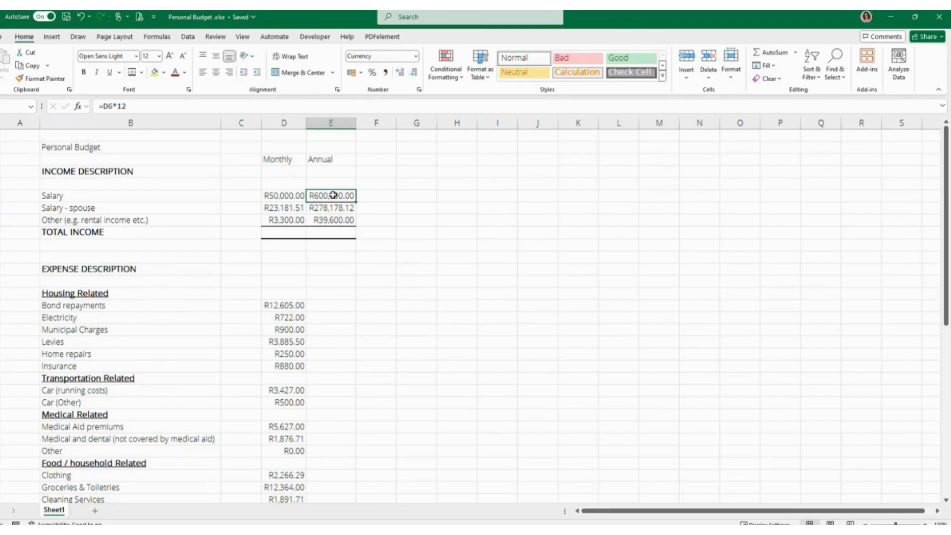
click(331, 206)
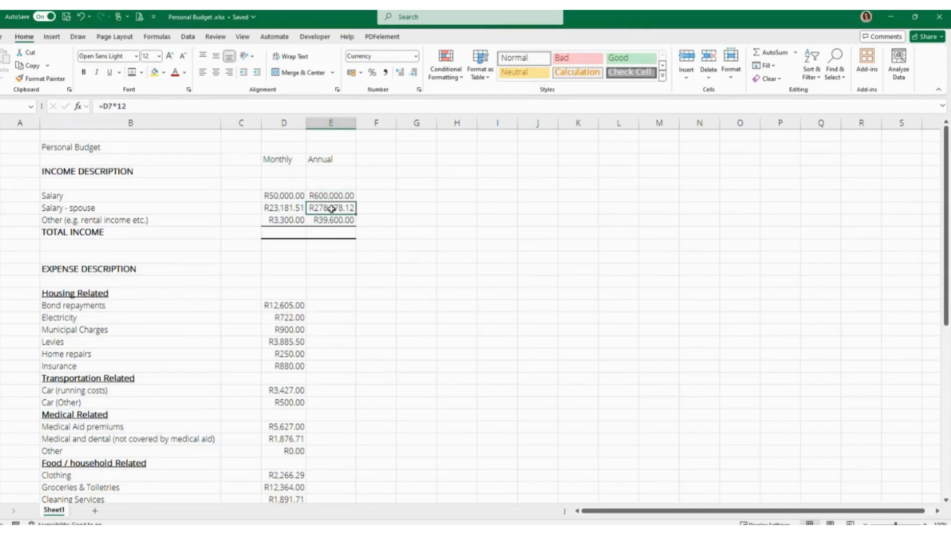
click(333, 196)
Copy the annual formula from E8 and paste it as formula only into the Housing Related annual cells E15:E20.
click(333, 205)
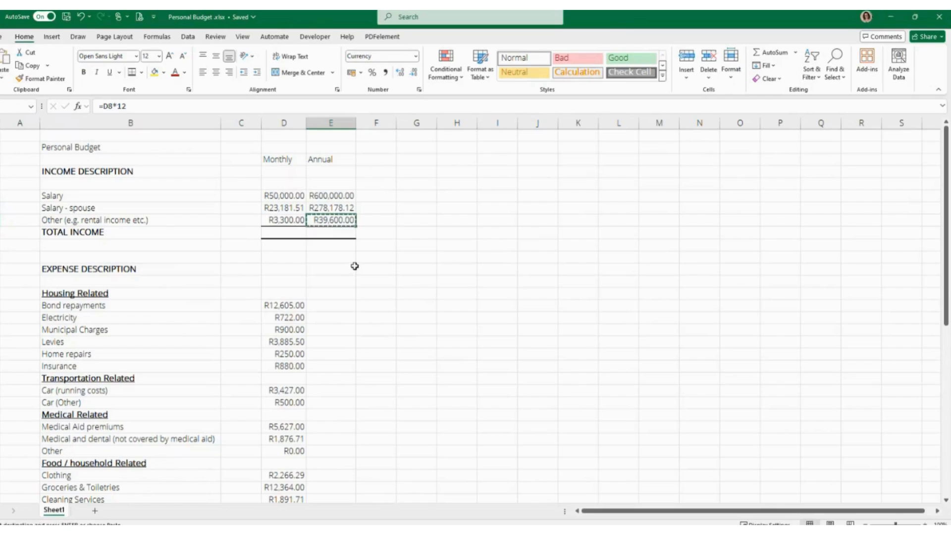
click(333, 308)
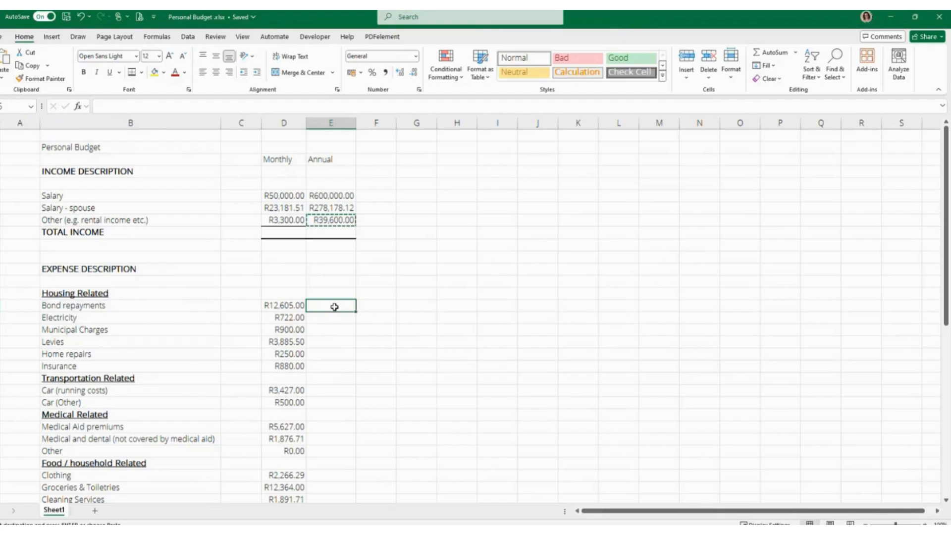
right_click(334, 307)
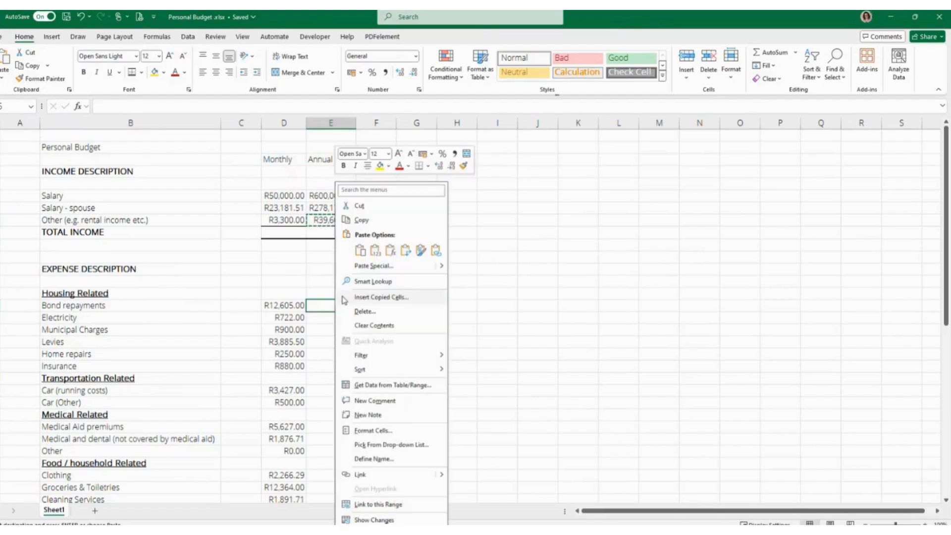
click(390, 250)
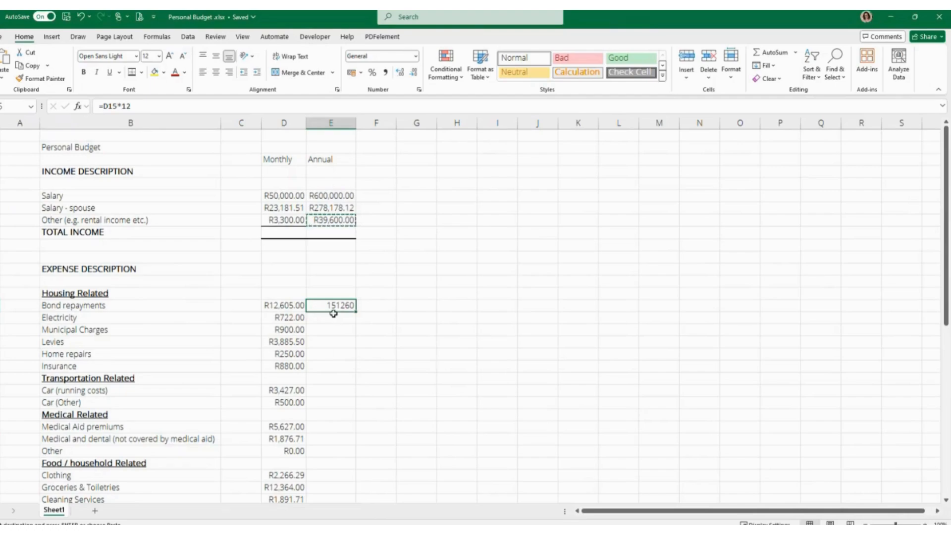
drag(334, 315, 331, 365)
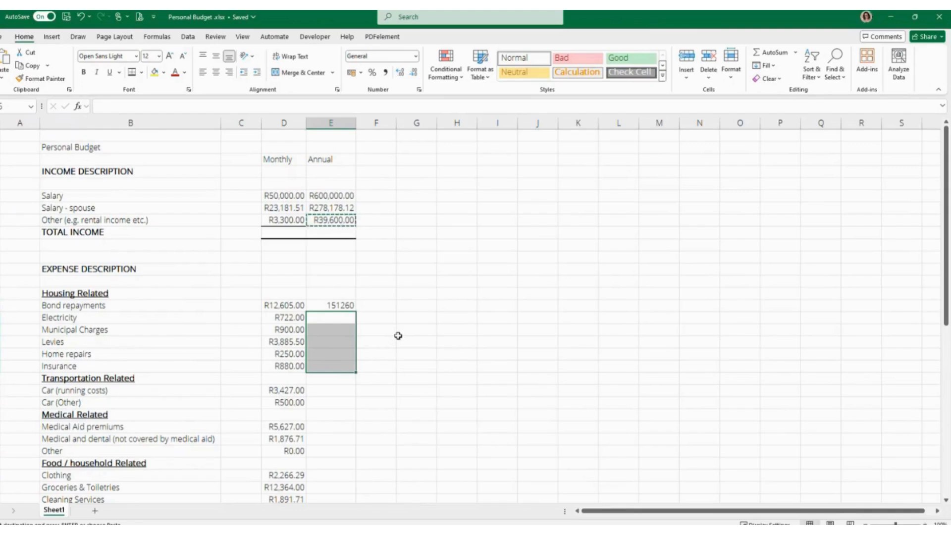
key(ctrl+v)
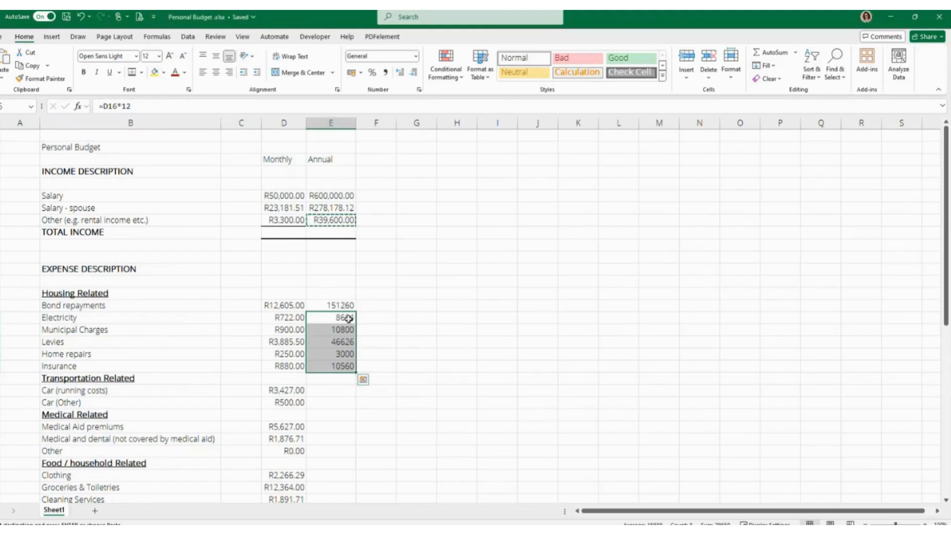
Paste the copied annual formula into the Annual cells of the Transportation (E22:E23), Medical (E25:E27) and Food / household (E29:E32) items.
drag(324, 389, 333, 401)
text(41124 6000)
scroll(387, 373, down, 3)
drag(314, 323, 319, 335)
key(ctrl+v)
scroll(319, 330, down, 2)
drag(327, 296, 329, 325)
key(ctrl+v)
scroll(329, 313, down, 2)
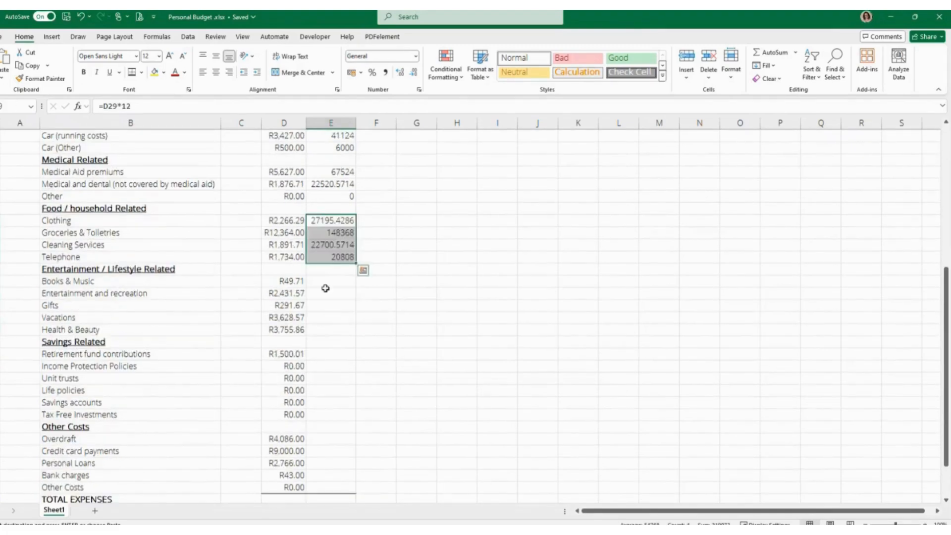
Paste the copied annual formula into the Annual cells of Entertainment / Lifestyle (E34:E38), Savings (E40:E45) and Other Costs (E47:E51).
drag(325, 281, 324, 448)
key(ctrl+v)
scroll(328, 347, down, 1)
text(18000.12 0 0 0 0 0)
key(ctrl+v)
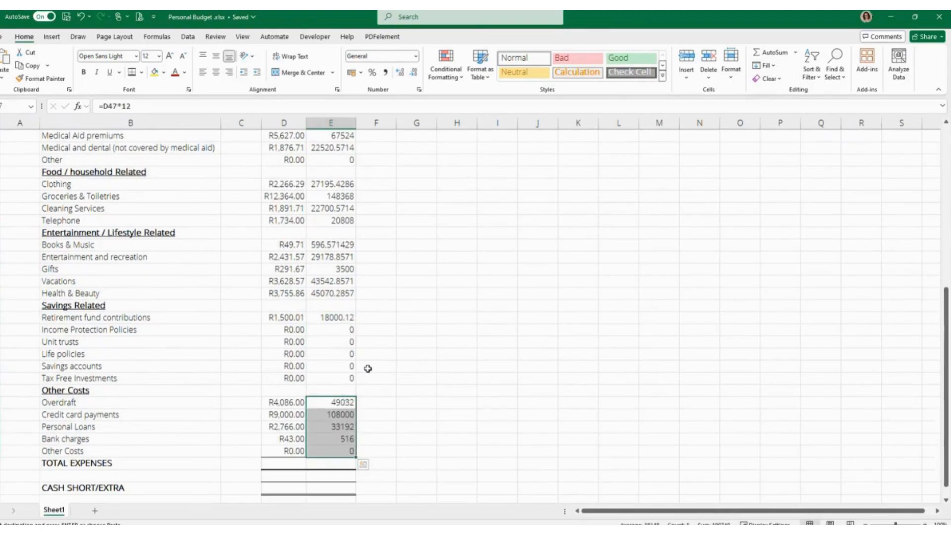
Format the Annual expense cells from Bond repayments down to CASH SHORT/EXTRA (E15:E54) as Currency.
scroll(366, 368, up, 7)
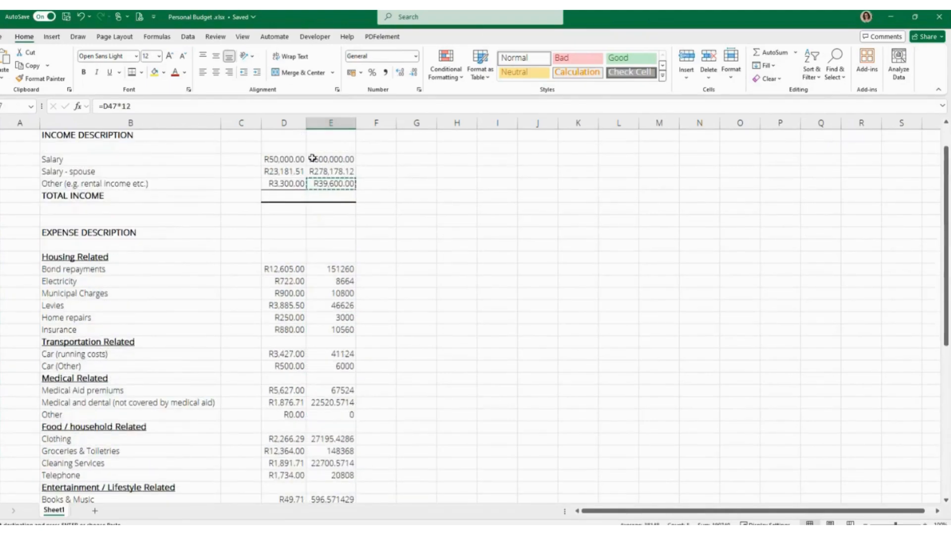
drag(343, 268, 341, 474)
click(417, 59)
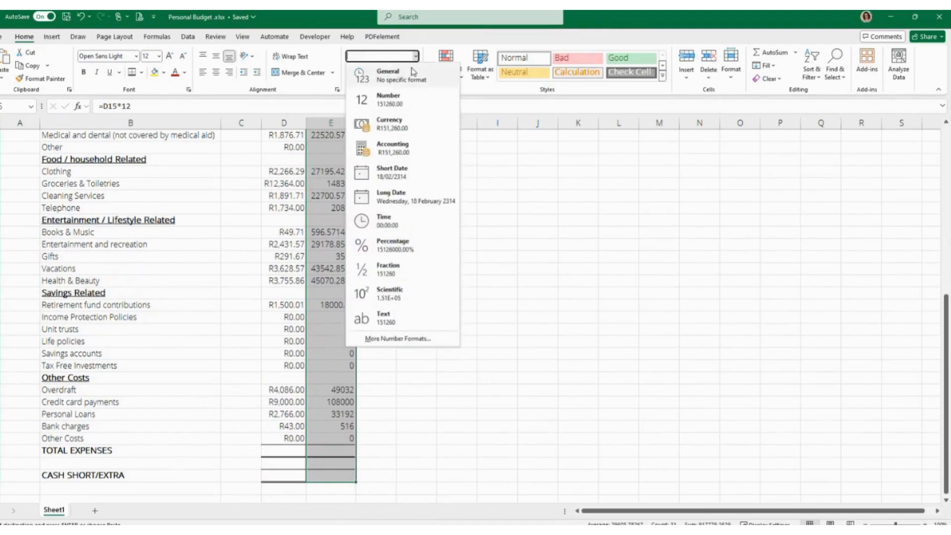
click(406, 124)
scroll(401, 283, up, 8)
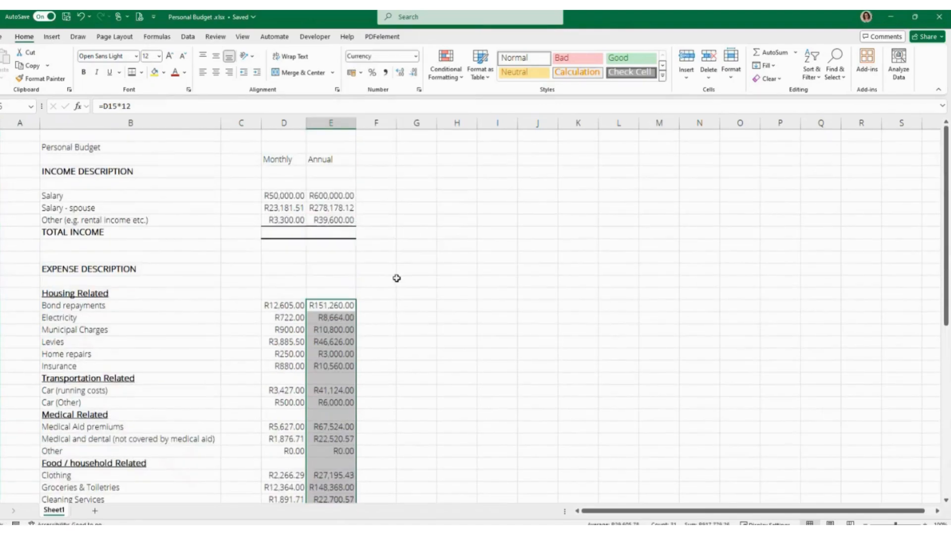
Total the monthly income in D9 with an AutoSum of D6:D8.
click(329, 260)
click(293, 232)
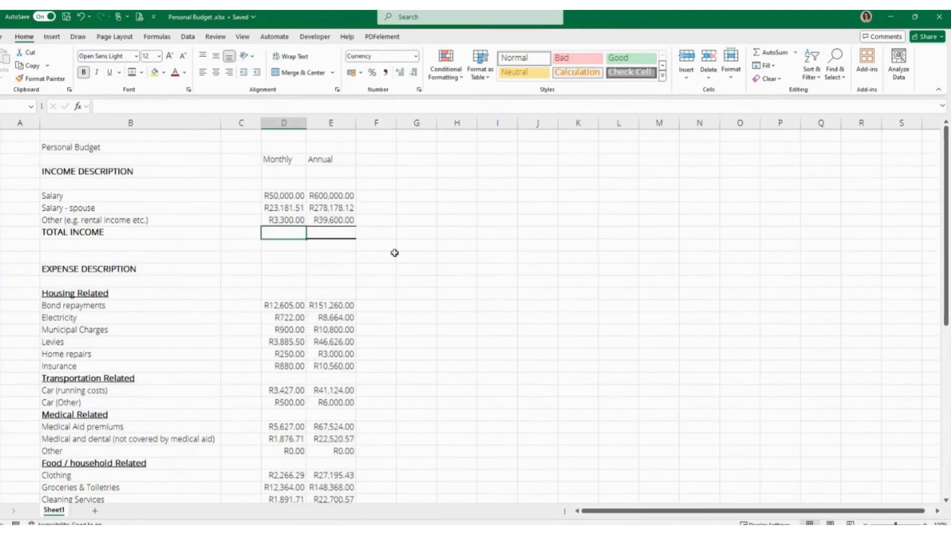
click(281, 193)
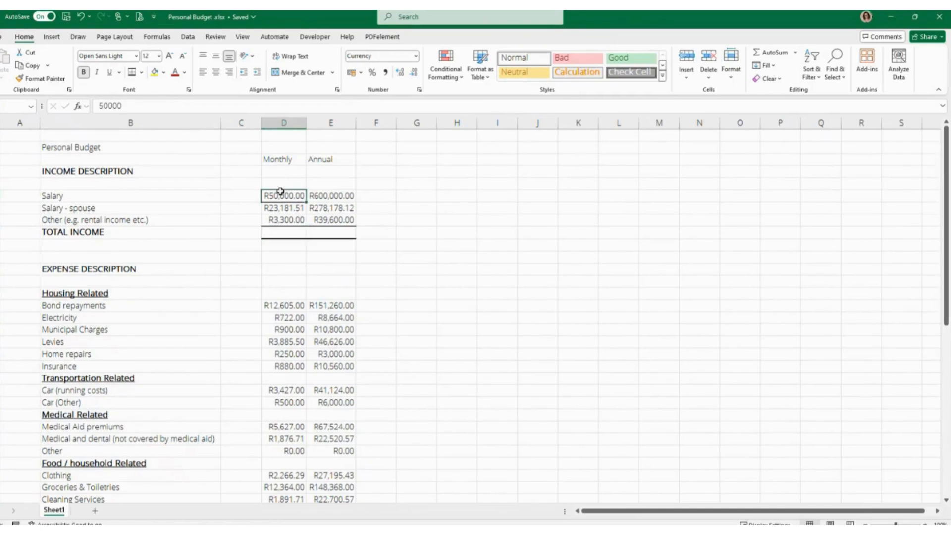
click(335, 192)
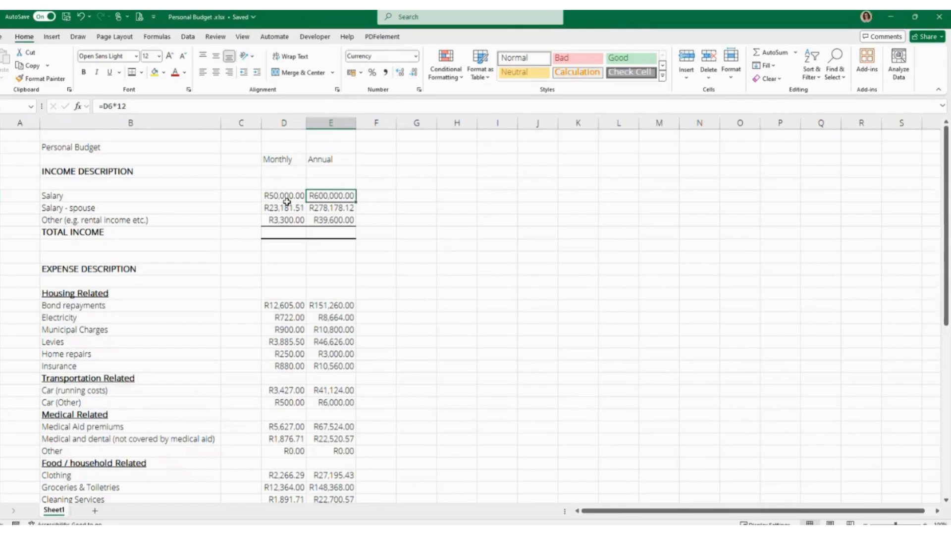
click(281, 233)
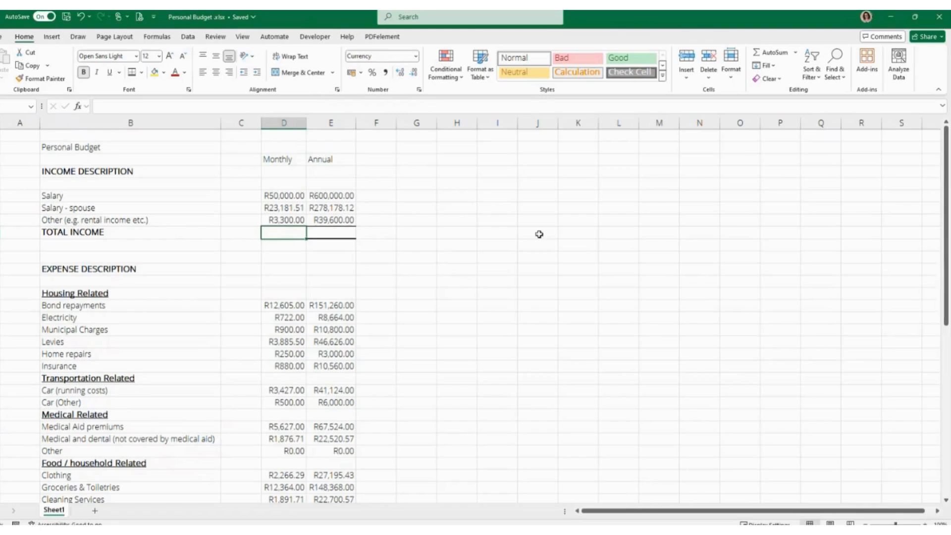
click(756, 53)
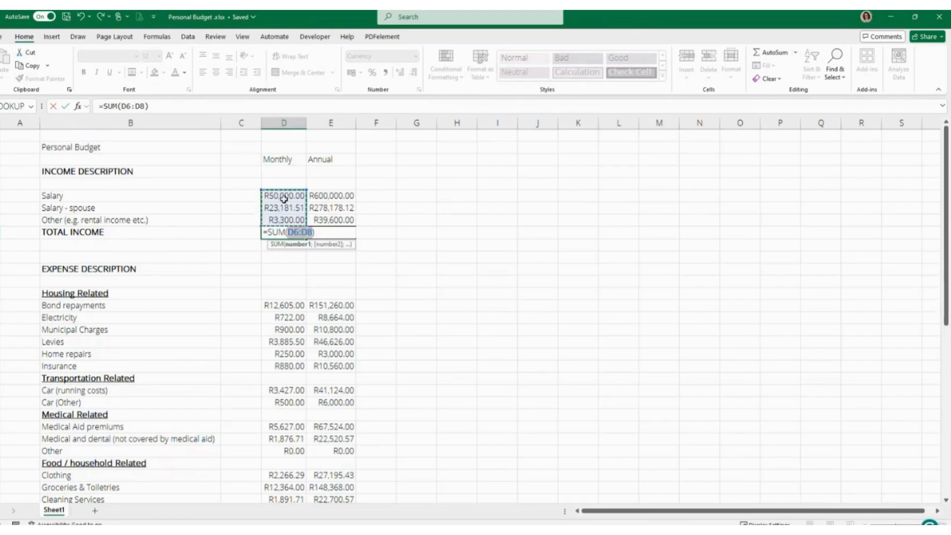
key(Return)
Fill the TOTAL INCOME formula from D9 across to E9 and auto-fit the width of column E.
click(296, 231)
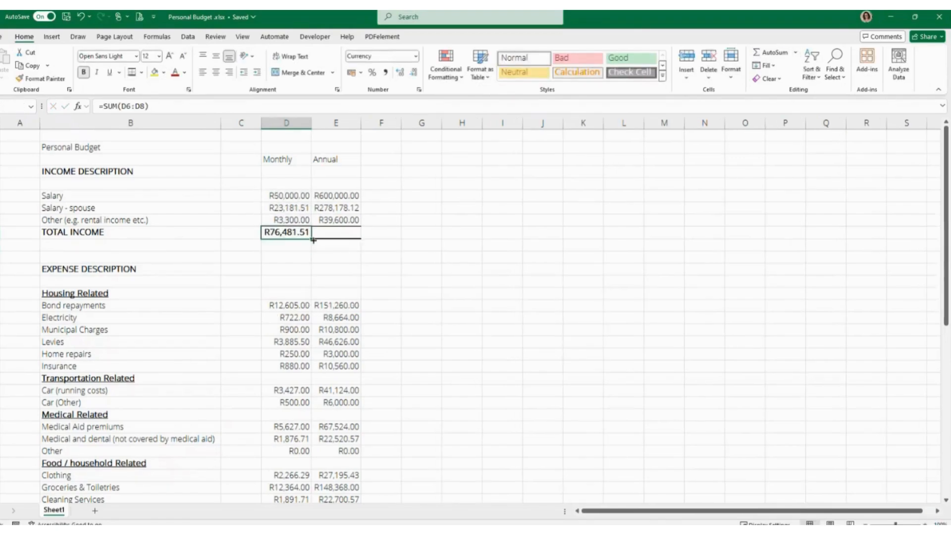
drag(315, 239, 347, 235)
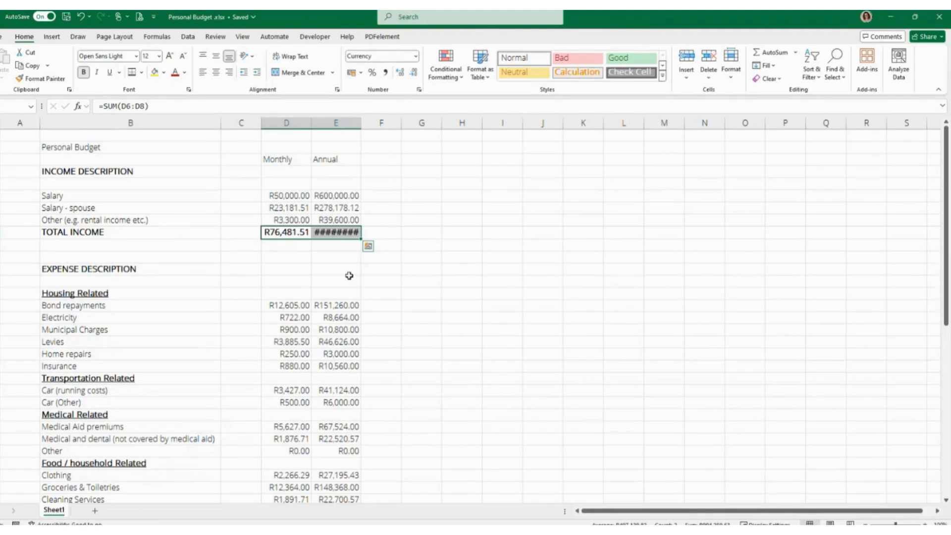
click(338, 195)
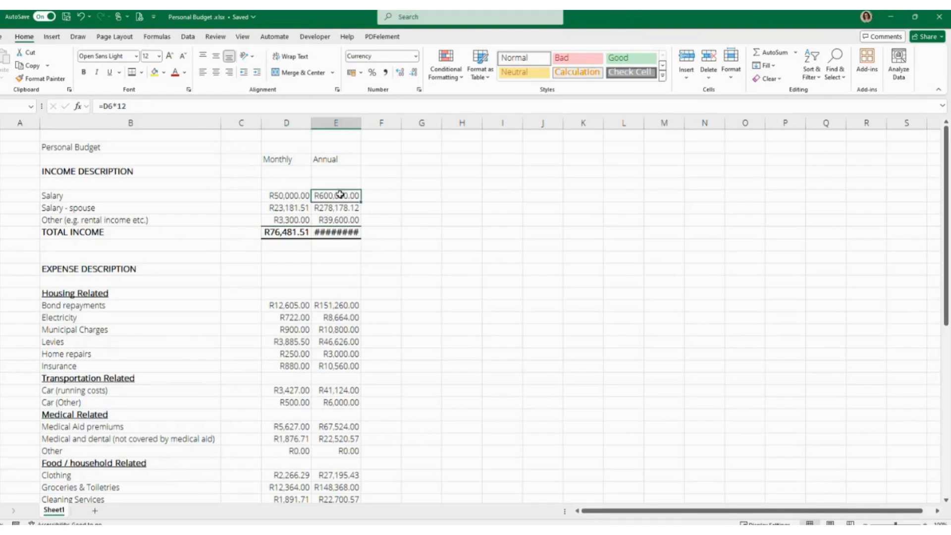
click(352, 231)
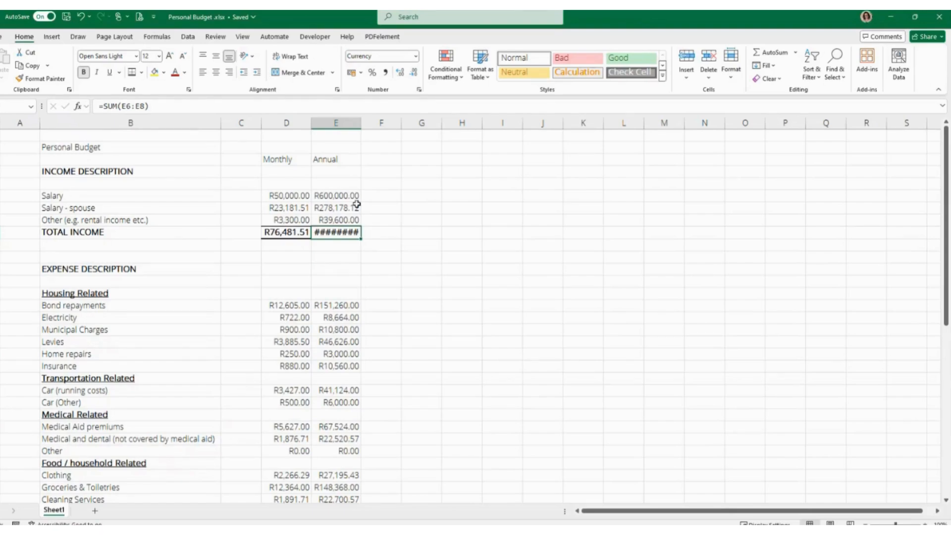
double_click(361, 125)
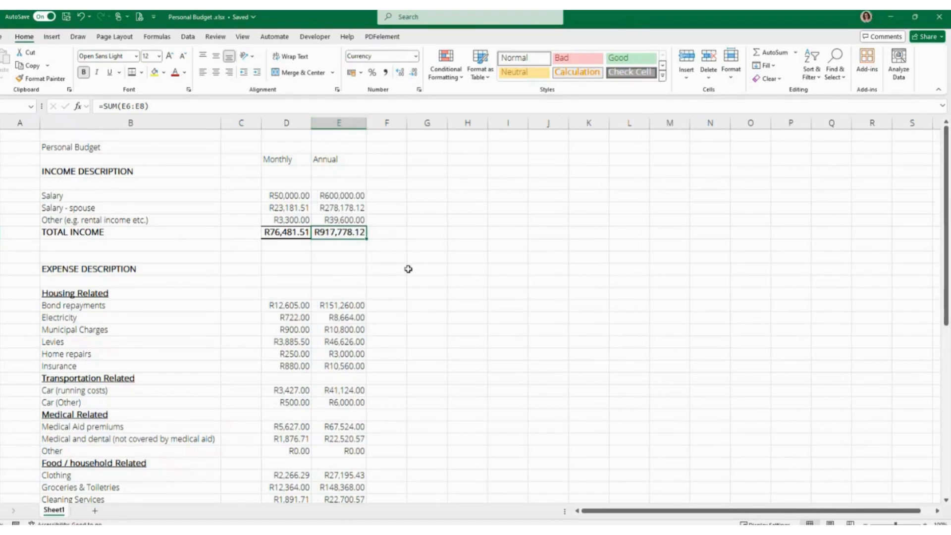
Total the monthly expenses in D52 with AutoSum, extending its range to D15:D51.
scroll(408, 269, down, 10)
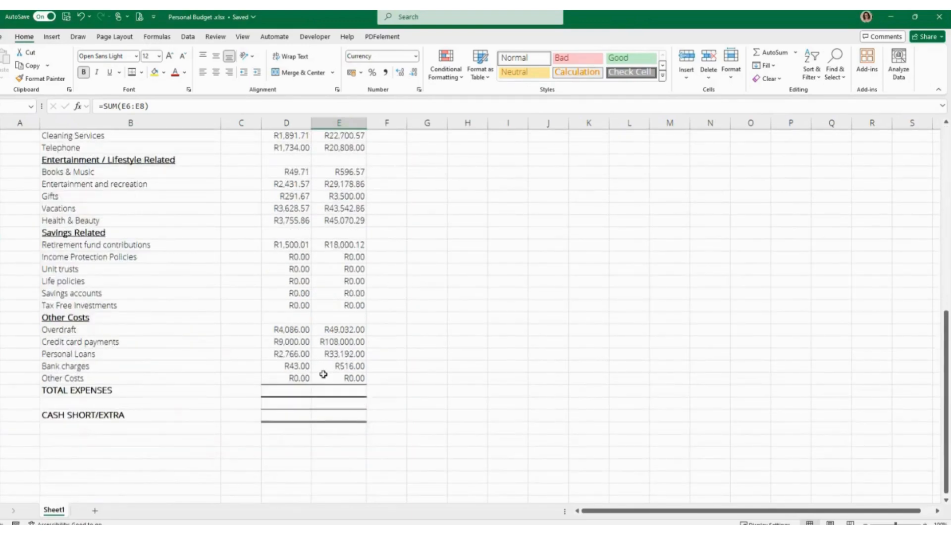
click(297, 391)
click(770, 52)
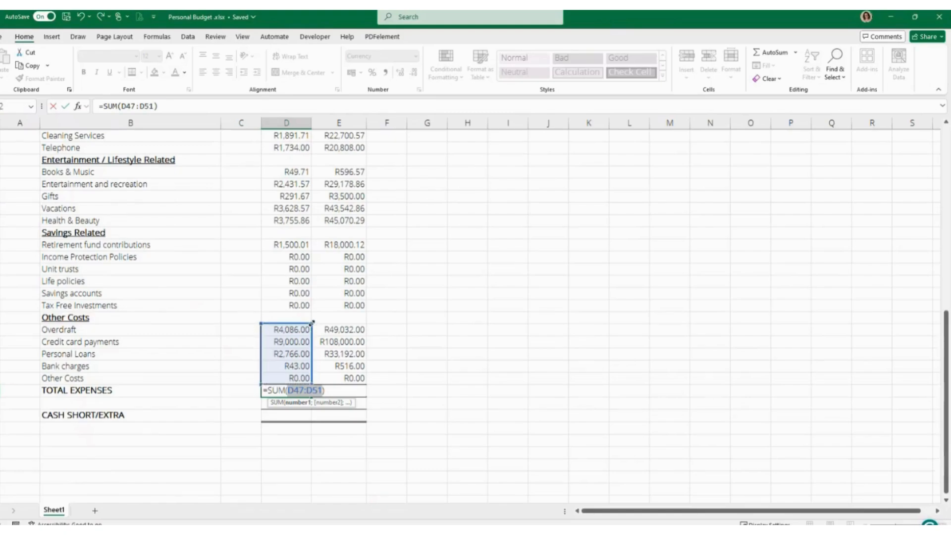
drag(315, 308, 315, 202)
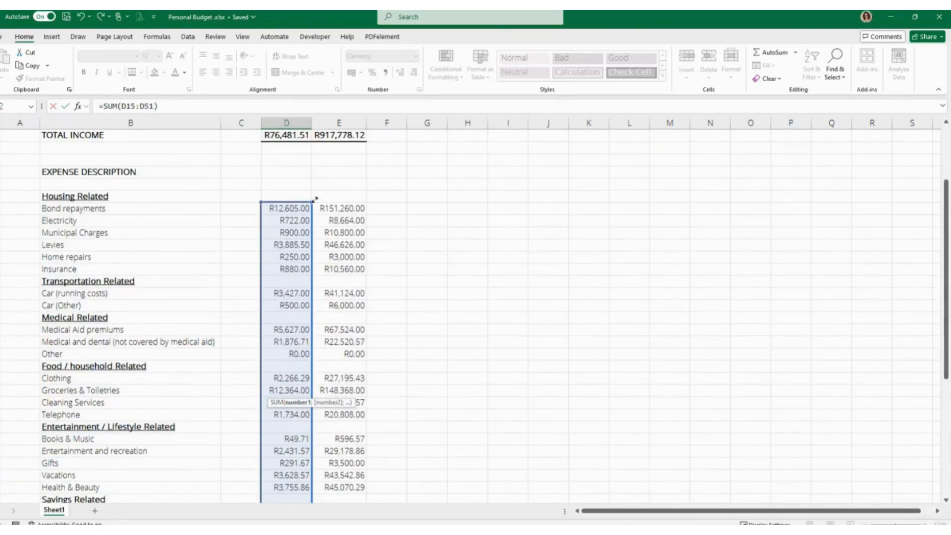
drag(314, 199, 314, 201)
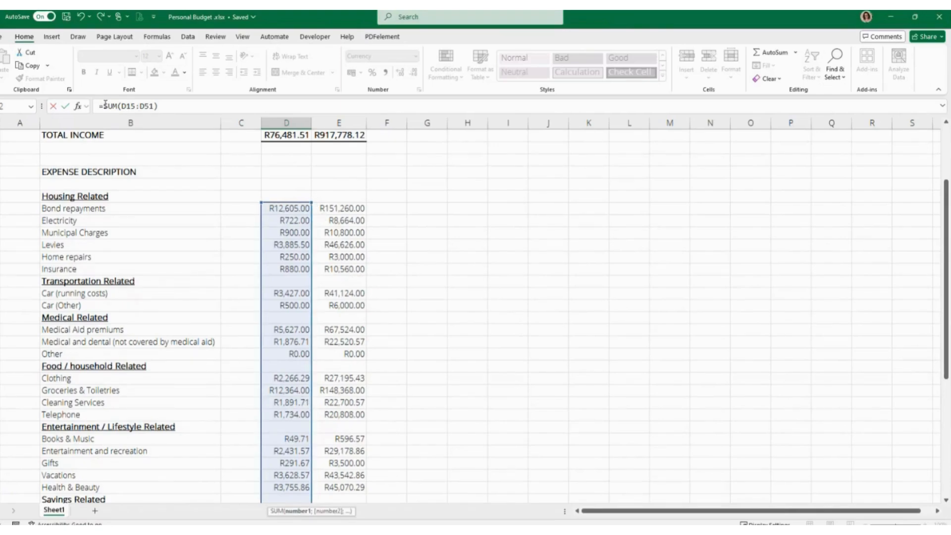
scroll(287, 278, down, 6)
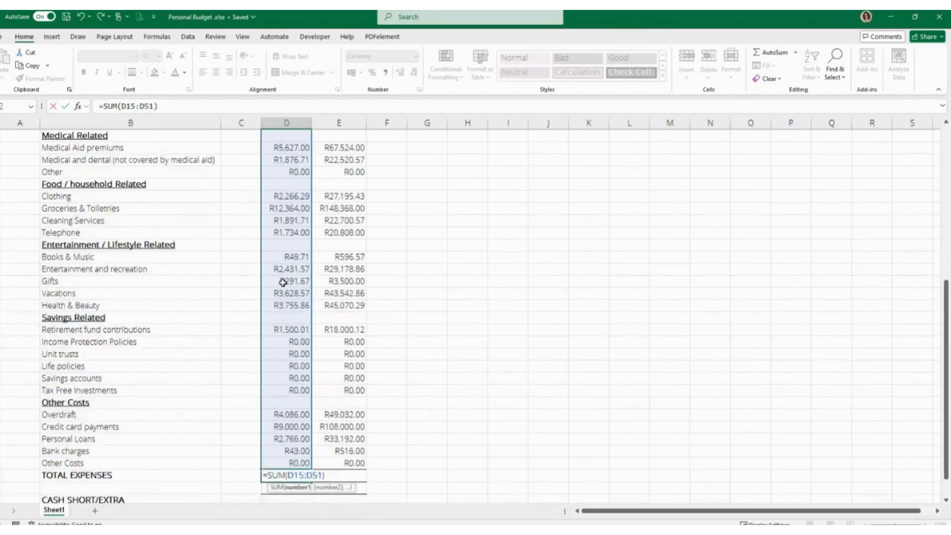
key(Return)
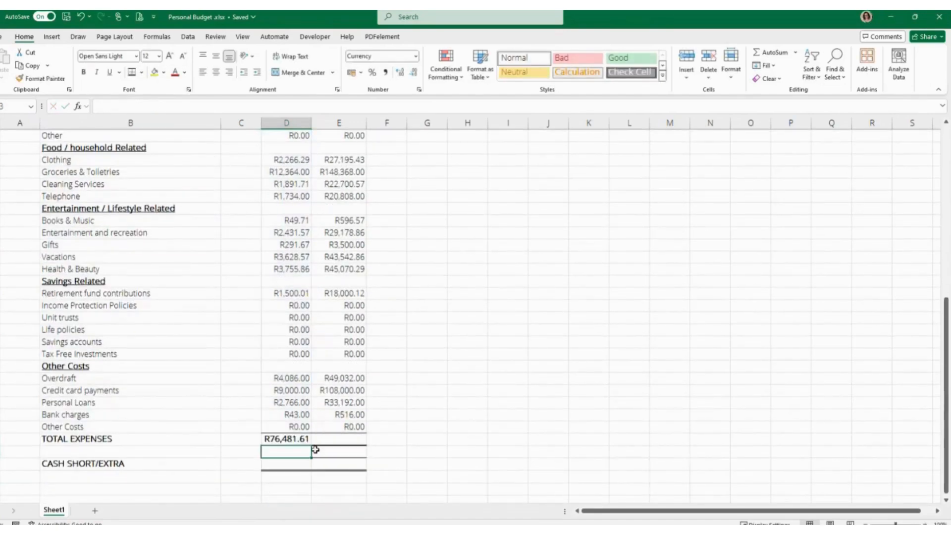
Fill the TOTAL EXPENSES formula from D52 across to the Annual column in E52.
click(292, 432)
drag(313, 446, 364, 439)
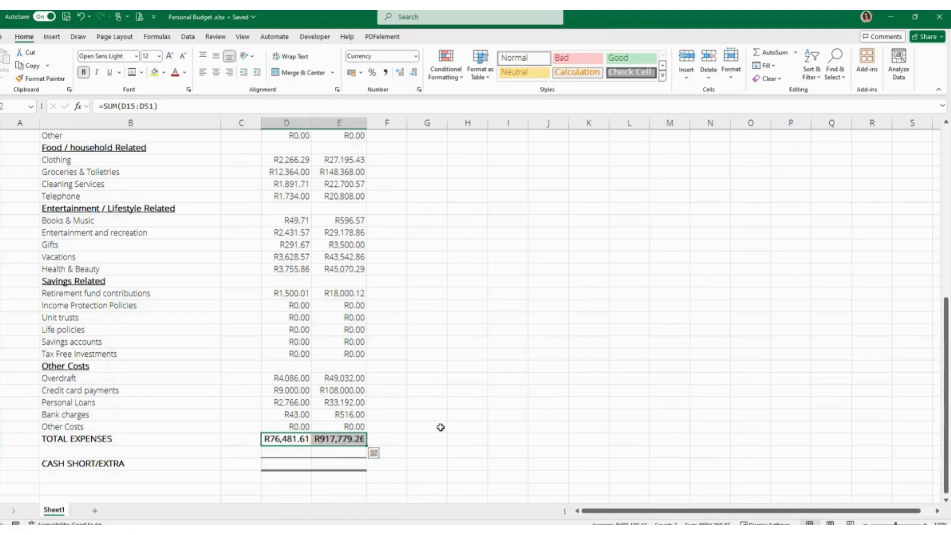
scroll(440, 427, down, 1)
scroll(440, 427, down, 1)
click(401, 424)
Enter the formula =D9-D52 in the monthly CASH SHORT/EXTRA cell D54 to subtract total expenses from total income.
click(288, 391)
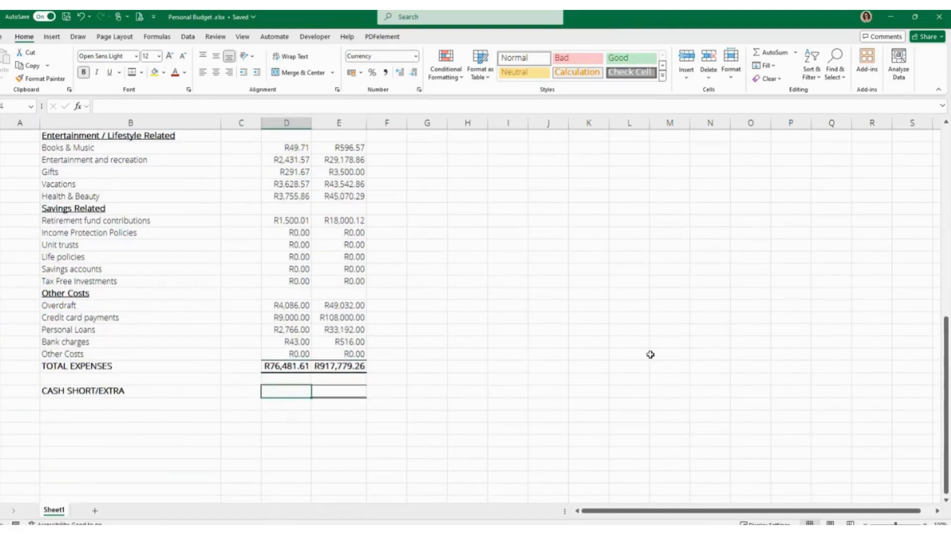
text(=)
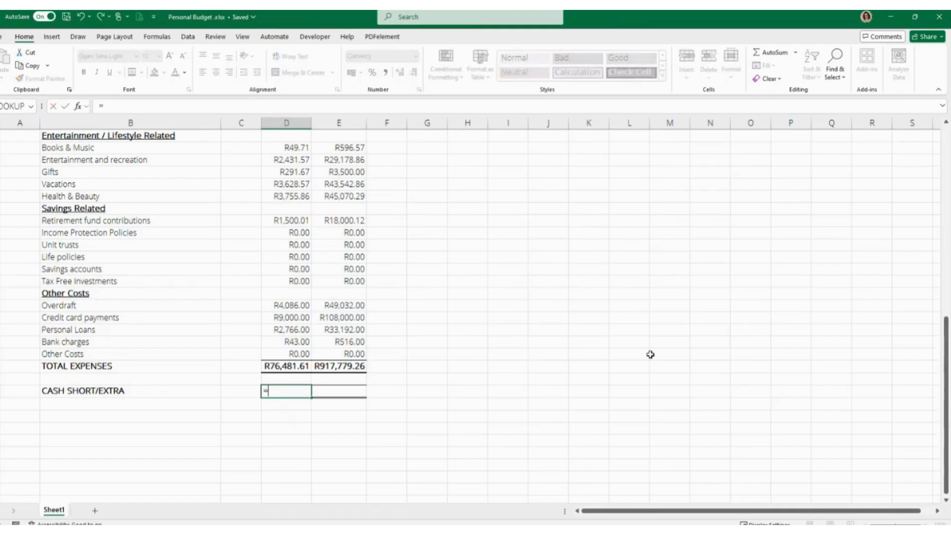
scroll(496, 290, up, 2)
scroll(496, 290, up, 6)
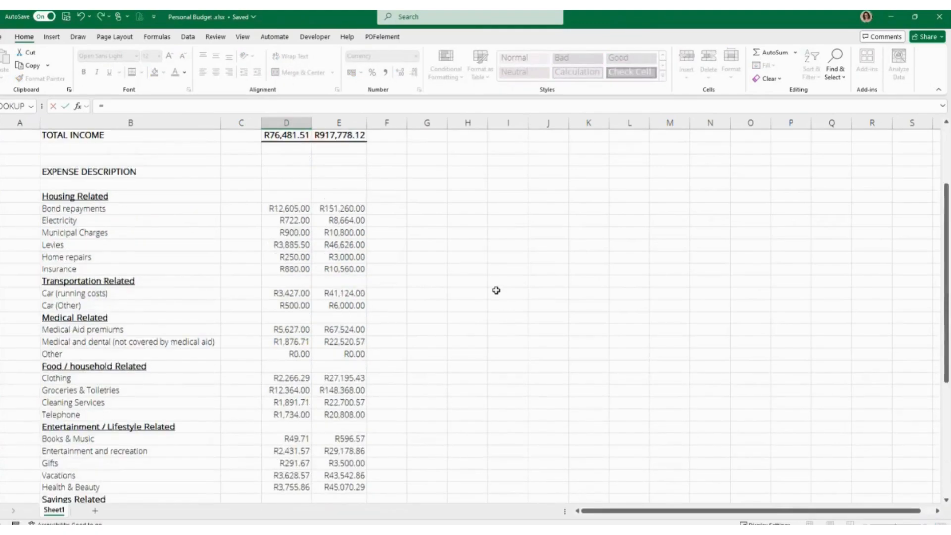
scroll(475, 226, up, 3)
click(290, 232)
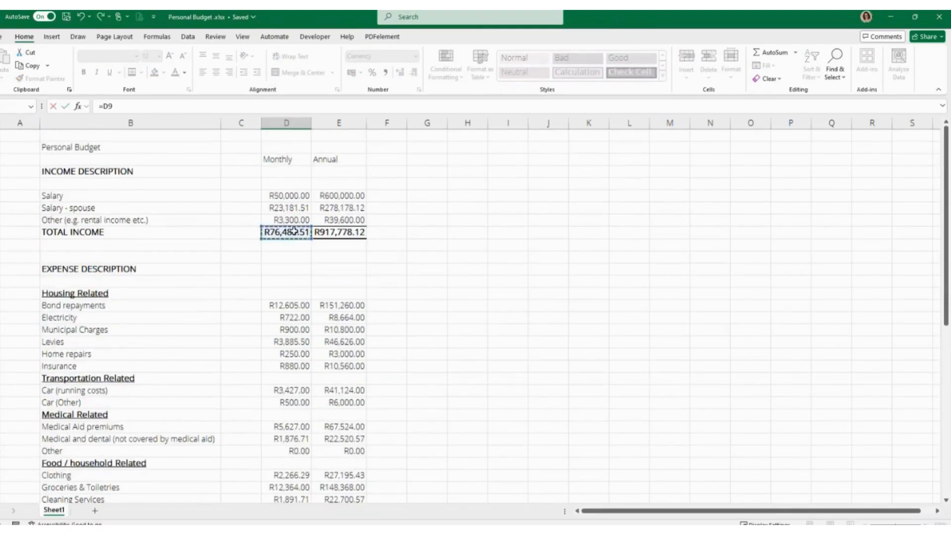
text(-)
scroll(301, 243, down, 11)
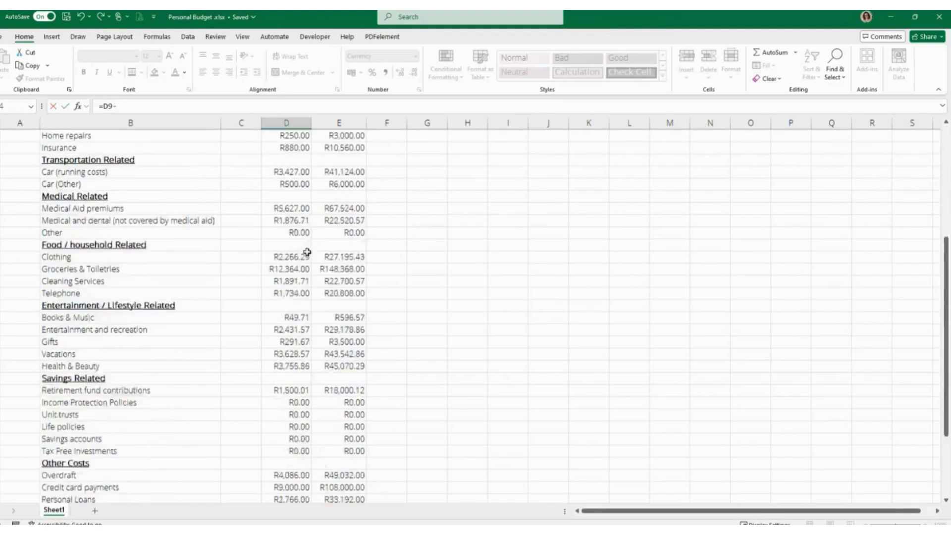
click(282, 354)
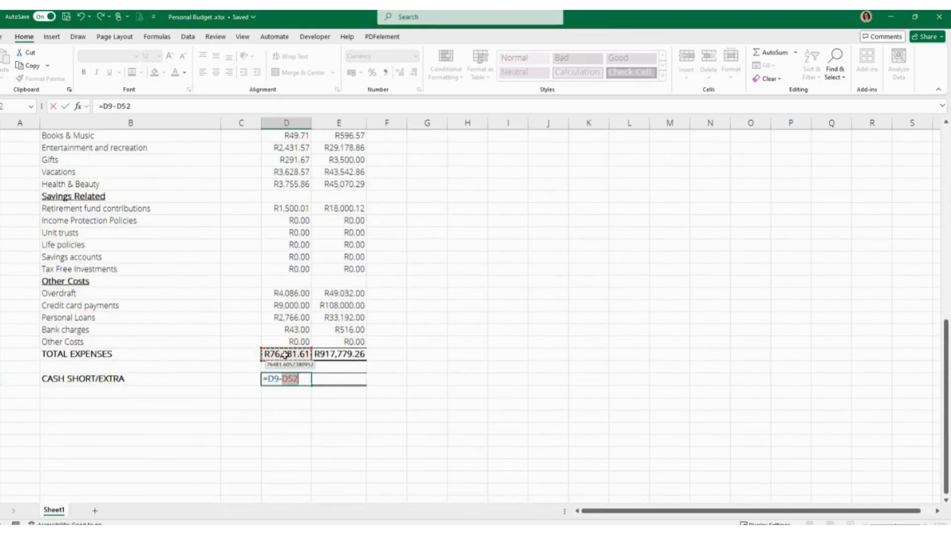
key(Return)
Fill the CASH SHORT/EXTRA formula from D54 across to E54 and compare the two cells' formulas.
click(297, 380)
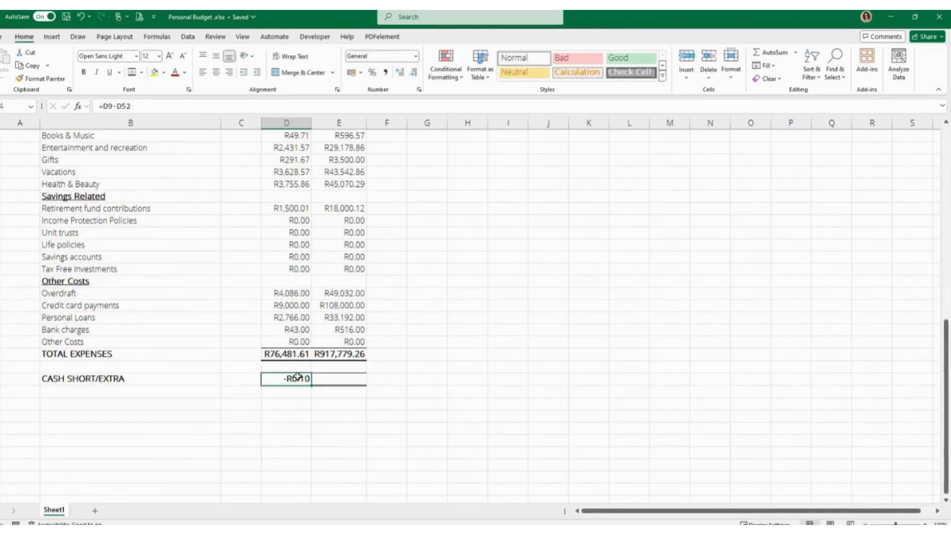
drag(313, 385, 346, 382)
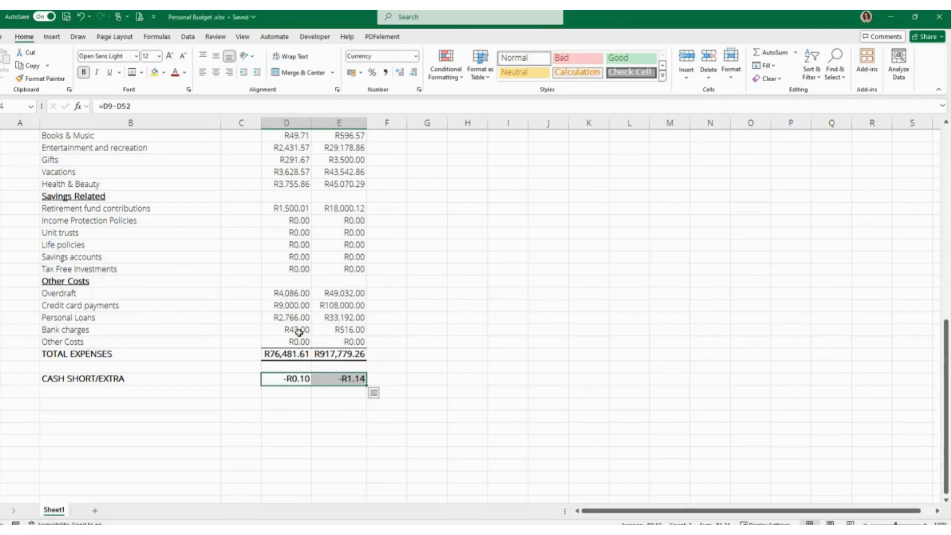
click(285, 377)
click(315, 378)
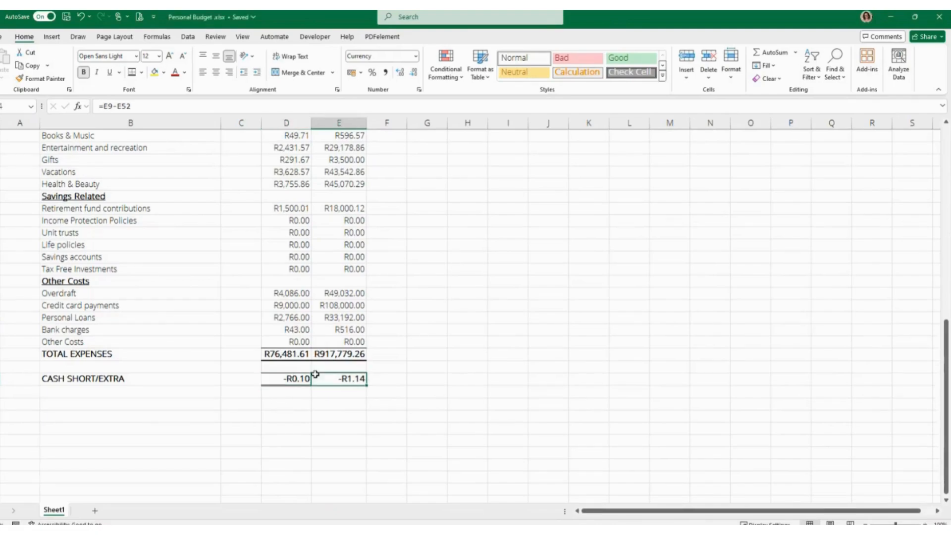
click(284, 378)
click(330, 379)
scroll(294, 412, up, 1)
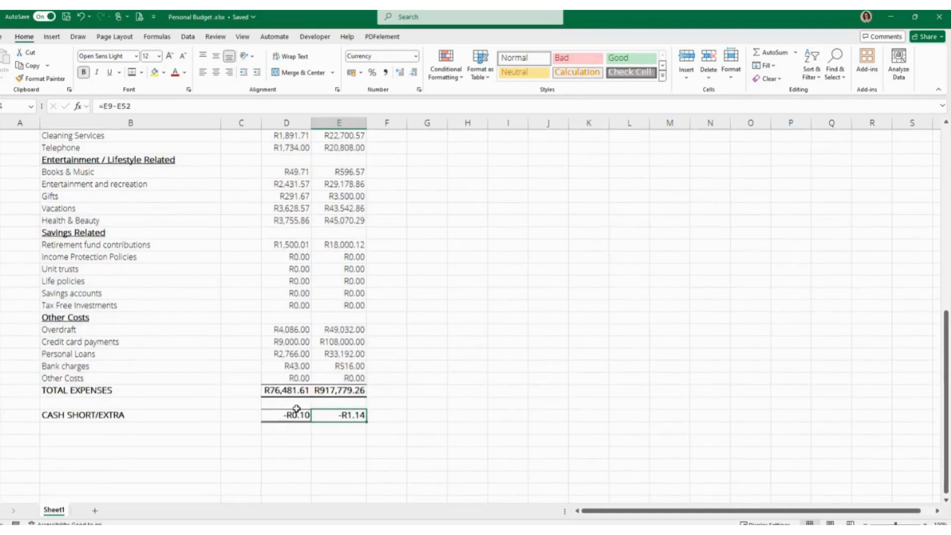
scroll(297, 408, up, 10)
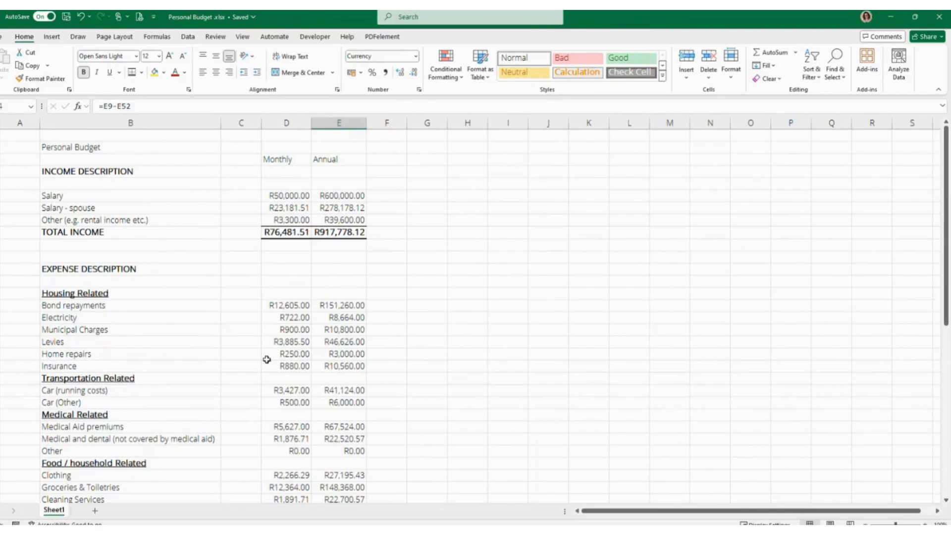
click(399, 181)
click(396, 160)
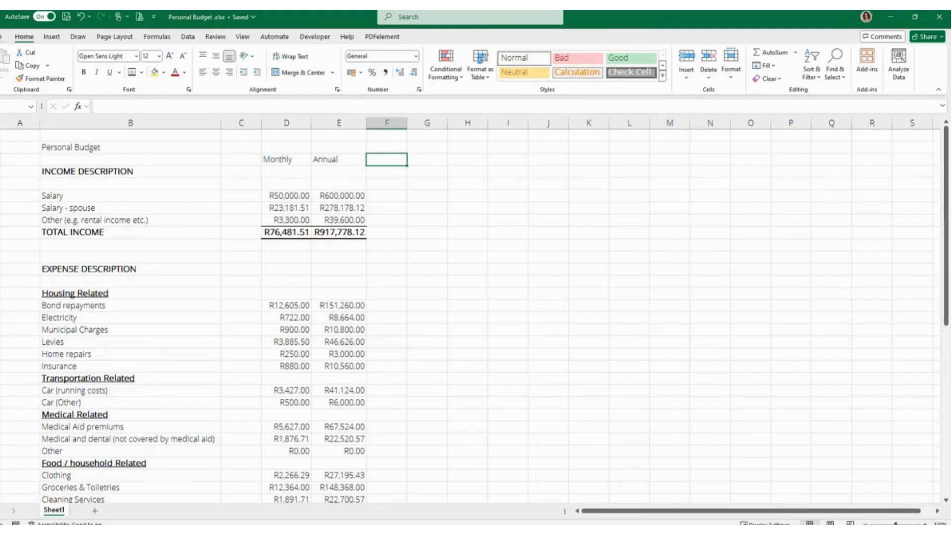
click(51, 39)
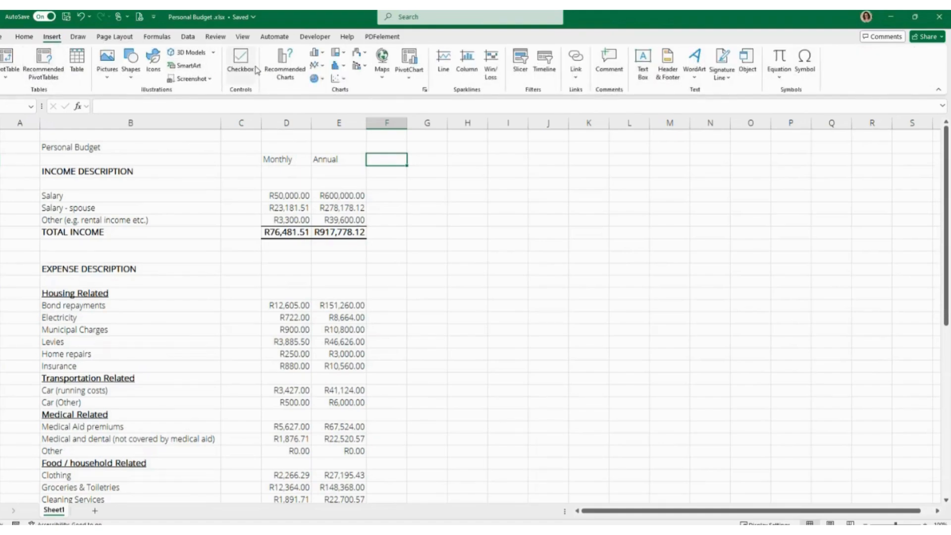
click(323, 80)
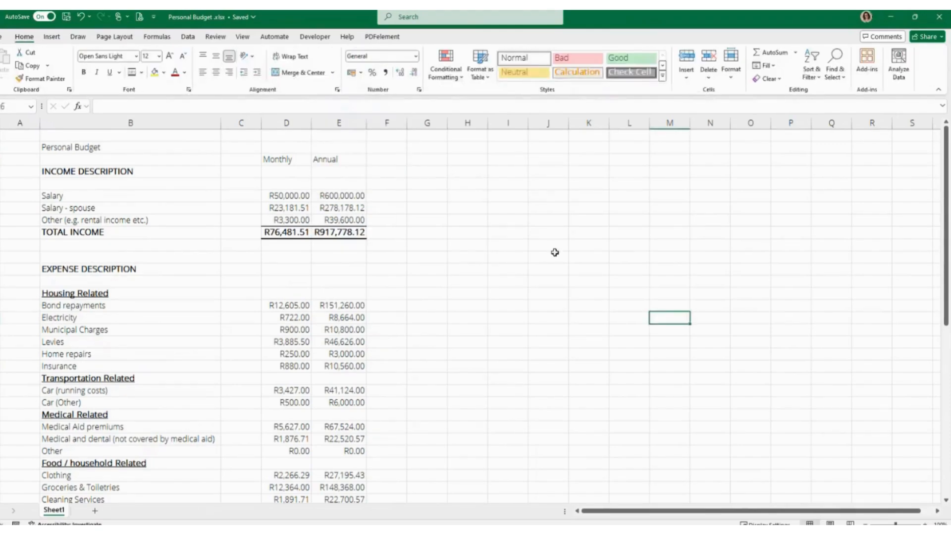
Insert a 2-D pie chart of the income figures beside the data at F6 and move it up next to the income table.
click(468, 233)
click(423, 168)
click(393, 186)
key(Down)
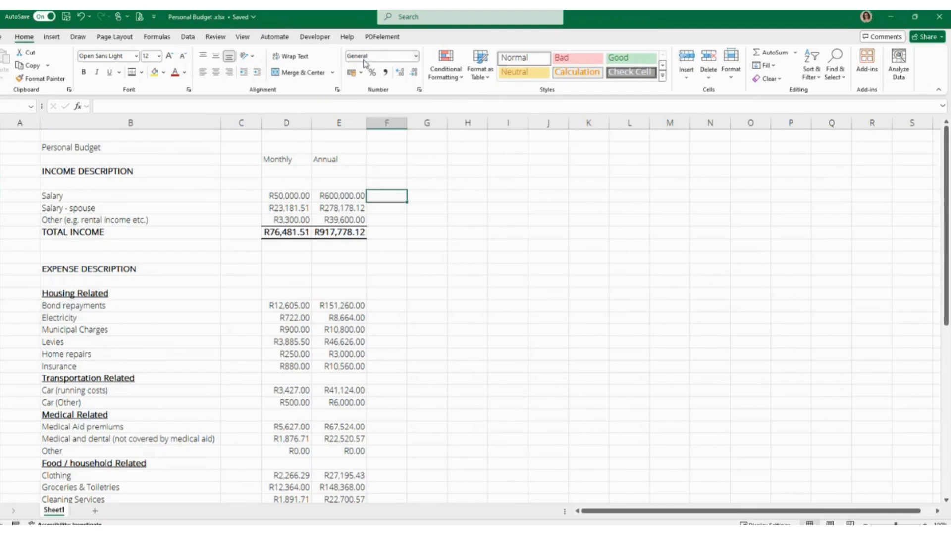
click(52, 37)
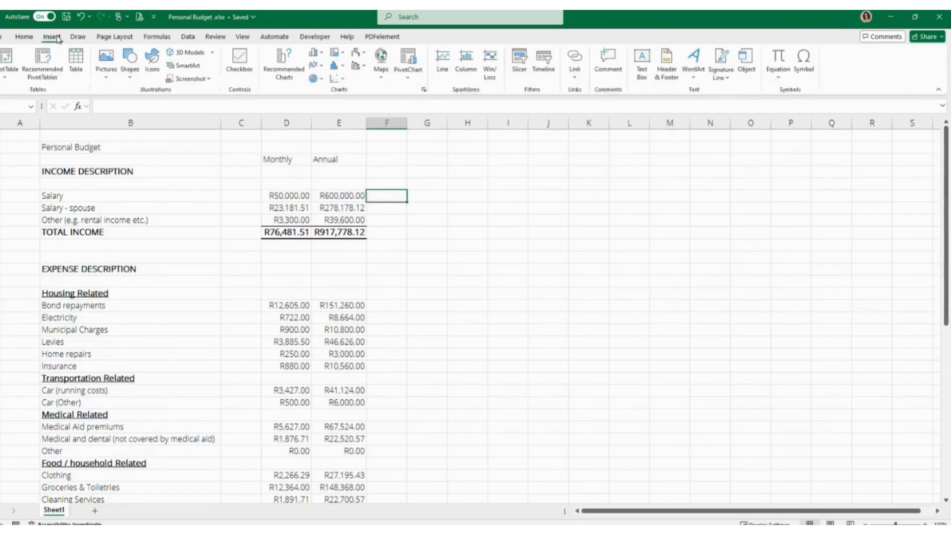
click(316, 79)
click(317, 121)
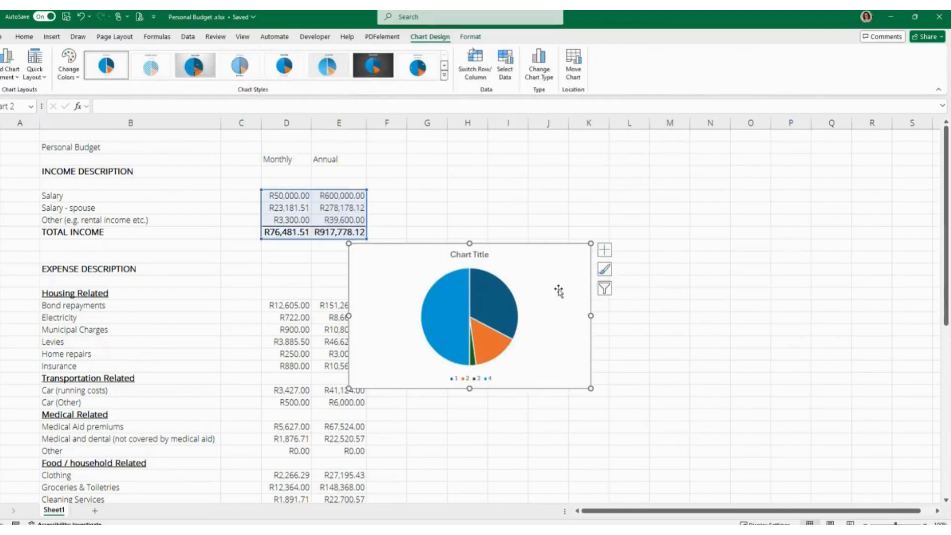
drag(534, 295, 558, 214)
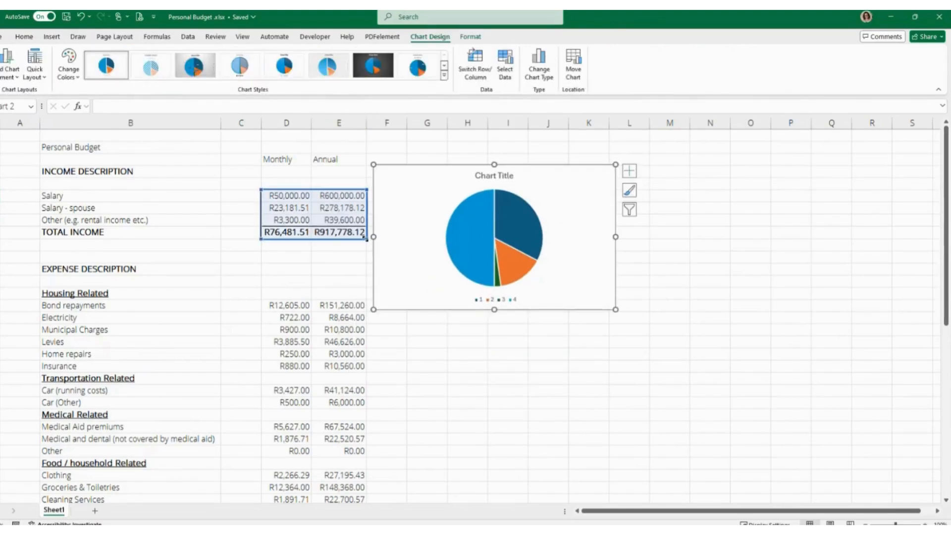
Limit the pie chart's data range to the monthly income amounts D6:D8 and check the source cells and the annual Salary formula.
drag(341, 236, 310, 222)
click(298, 195)
click(299, 208)
click(299, 220)
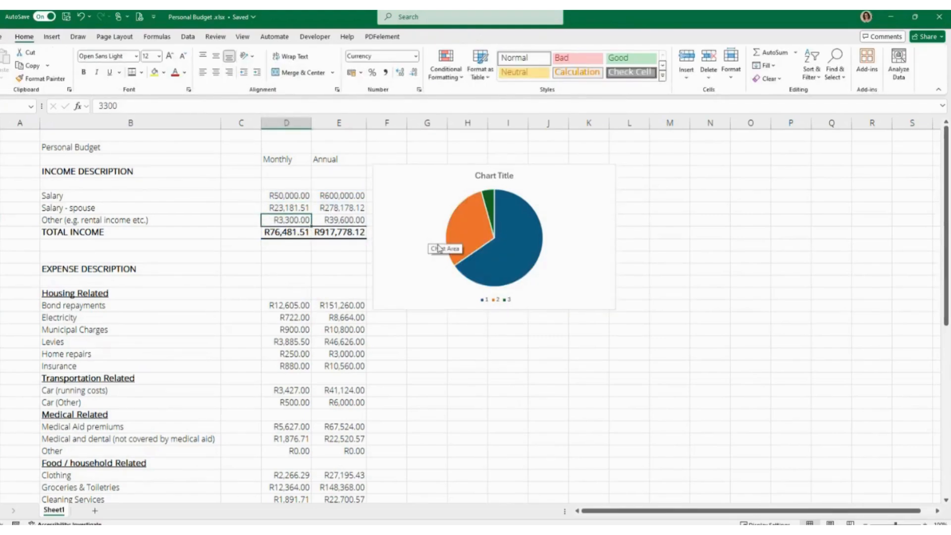
click(295, 196)
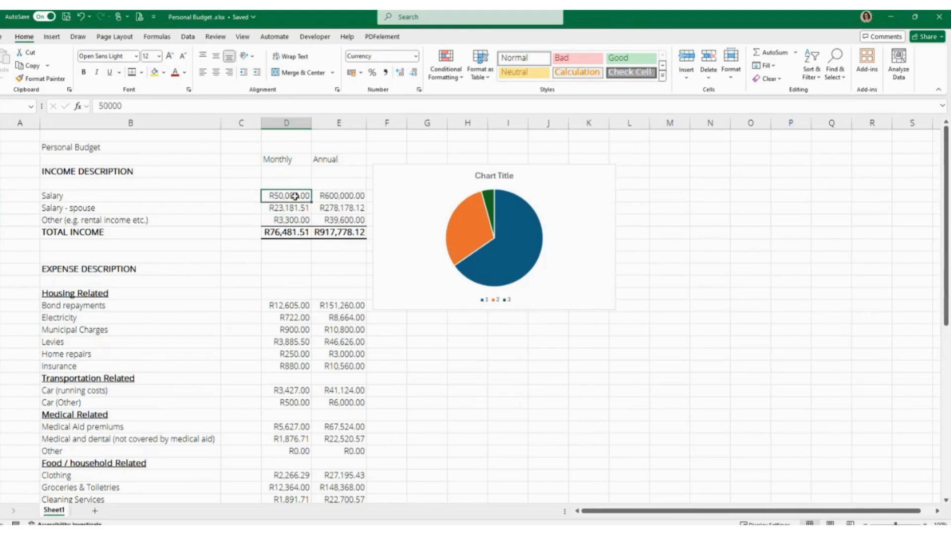
click(349, 194)
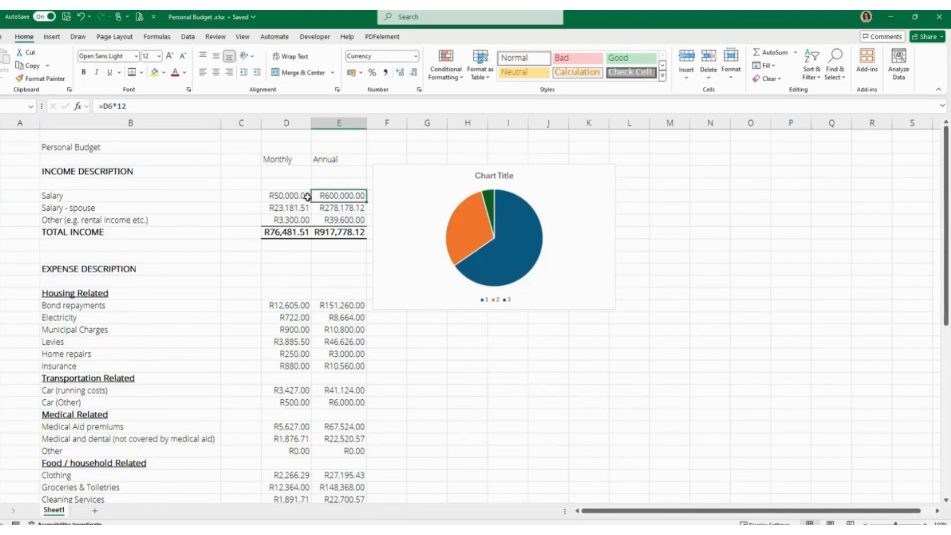
click(495, 300)
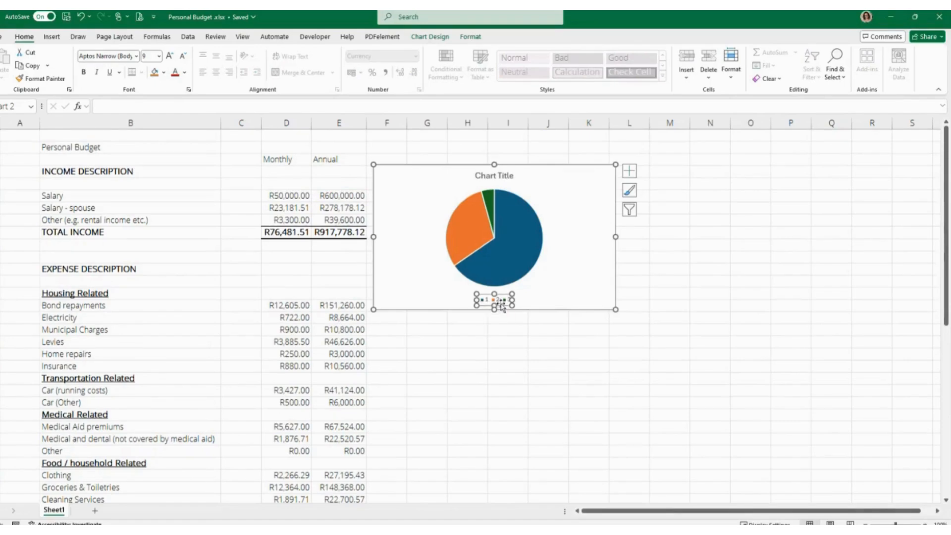
click(568, 232)
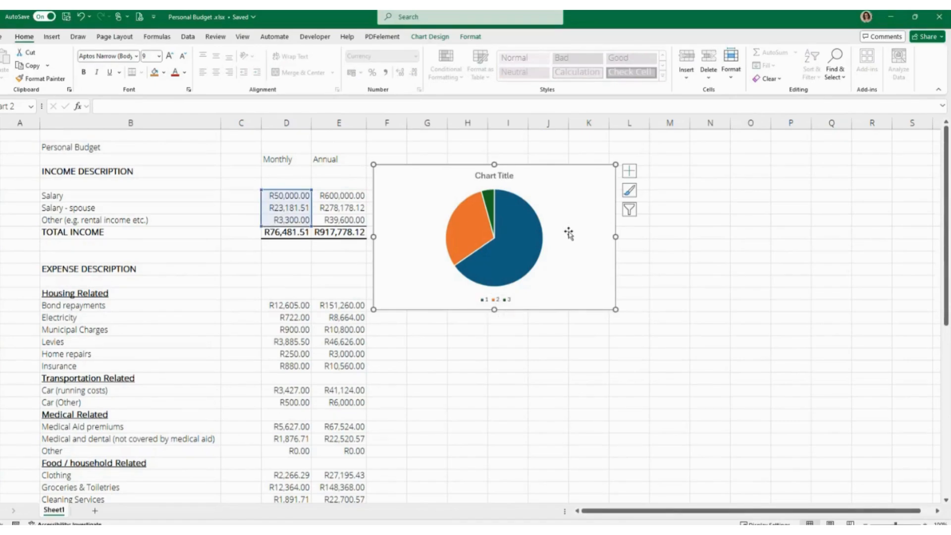
click(516, 230)
click(500, 299)
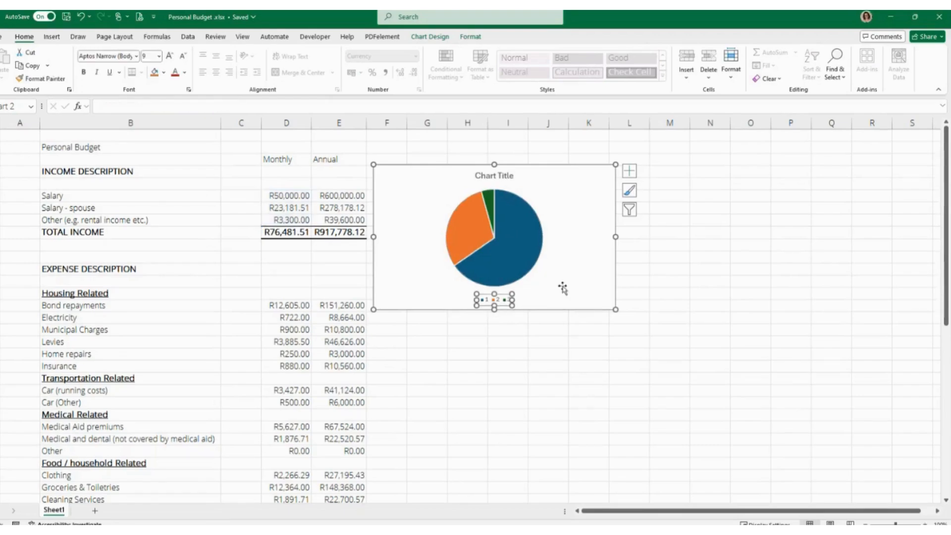
Change the pie chart's category labels to the income descriptions in B6:B8 through its data source settings.
click(577, 203)
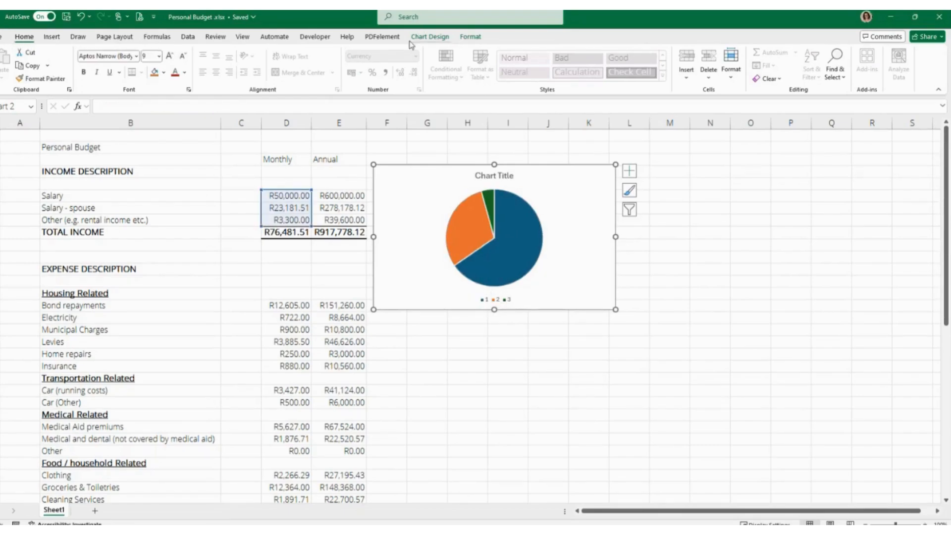
click(433, 39)
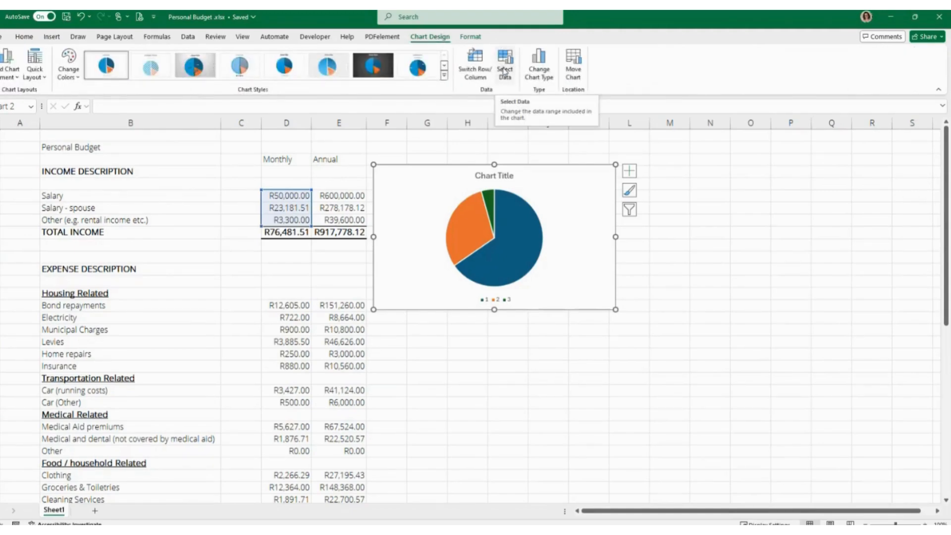
click(504, 71)
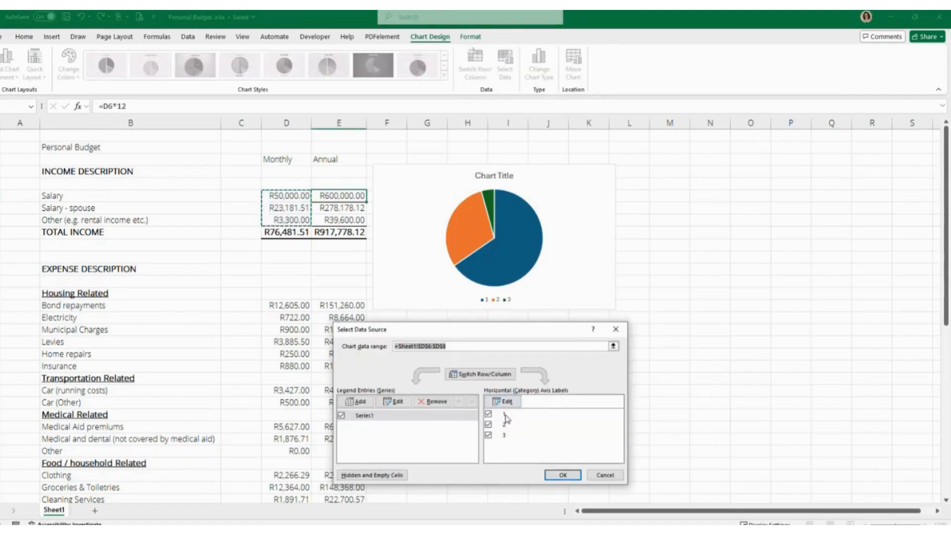
click(503, 401)
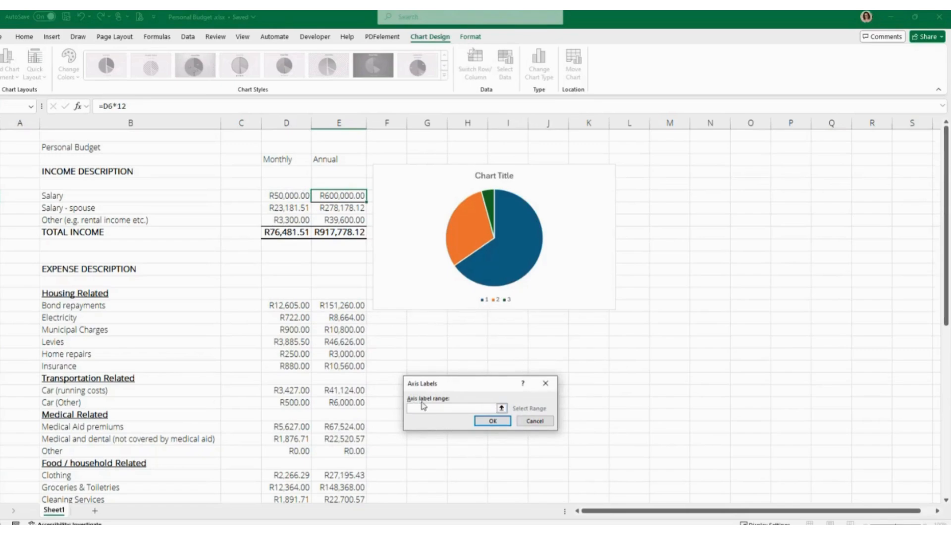
drag(83, 193, 217, 223)
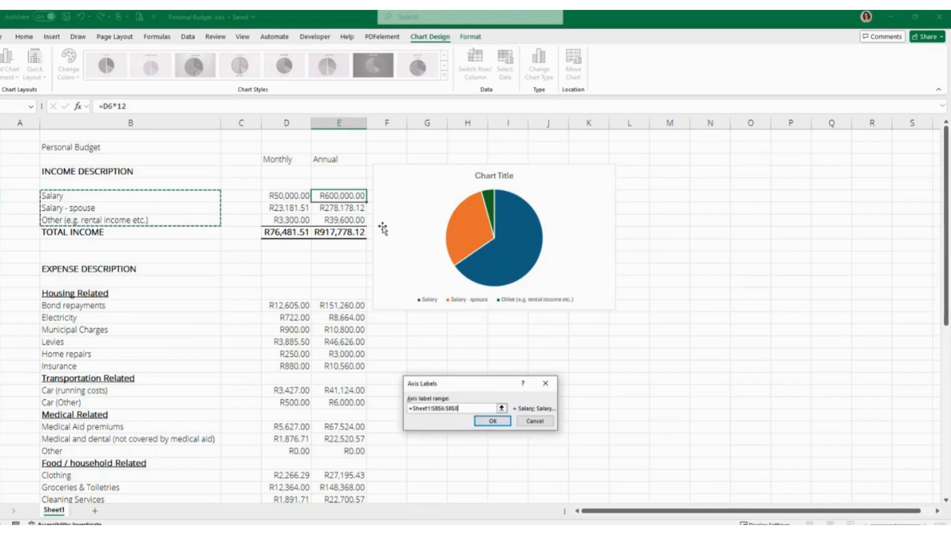
click(493, 421)
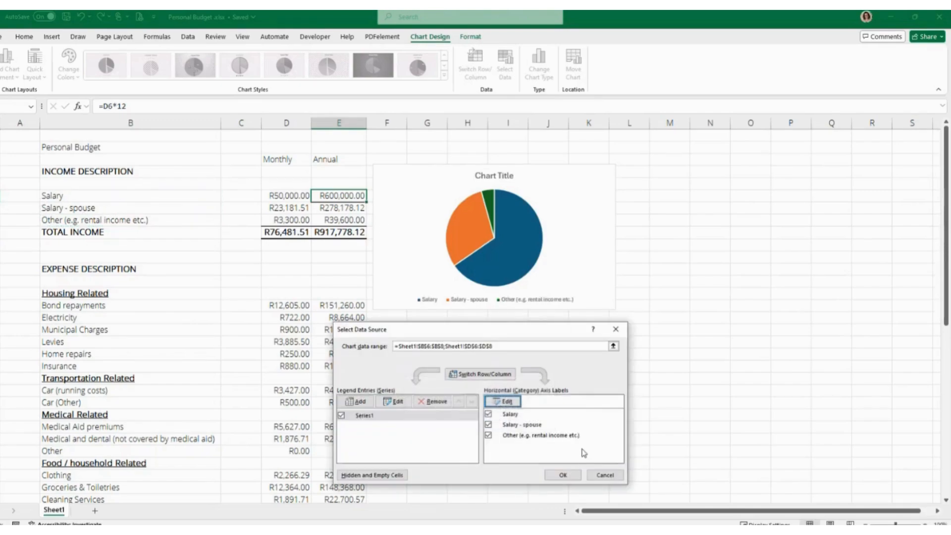
click(562, 475)
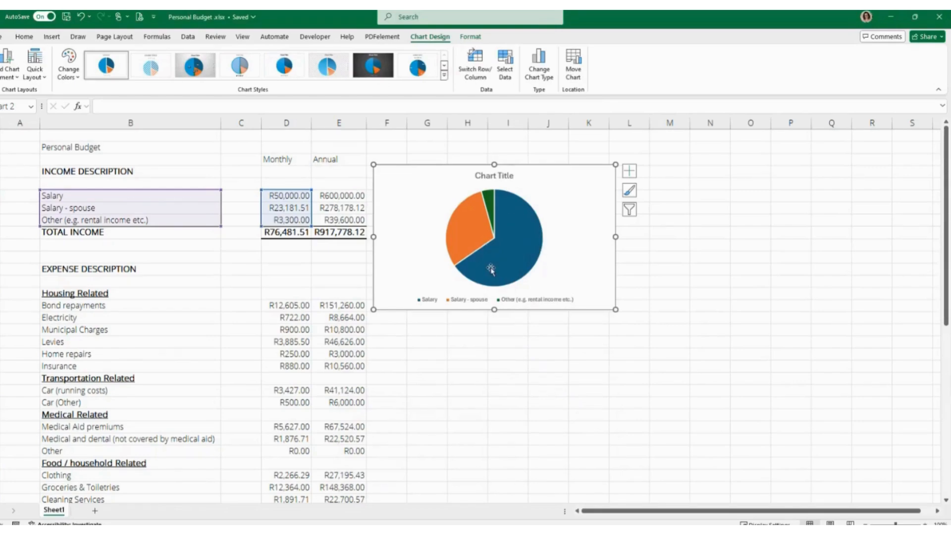
Replace the pie chart's placeholder title with "Budget - Split Income".
mouse_move(528, 249)
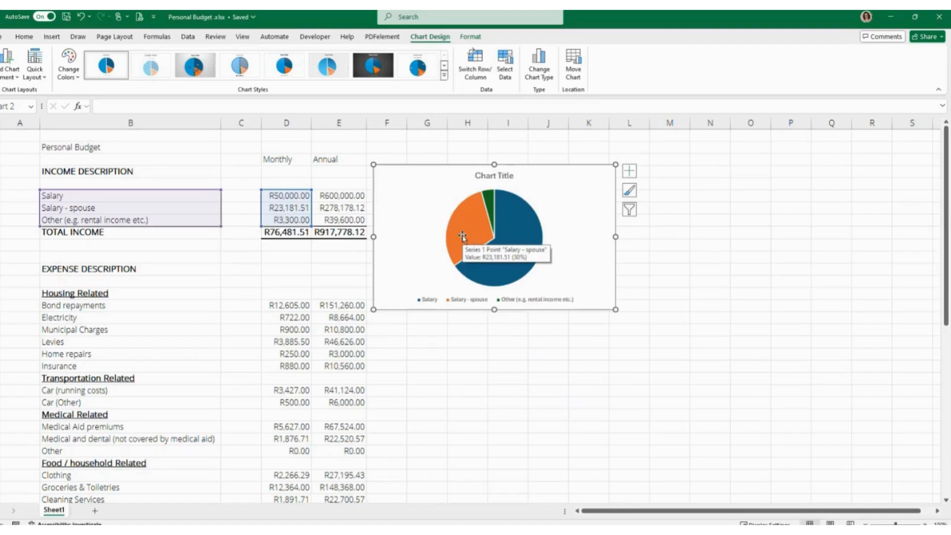
mouse_move(490, 198)
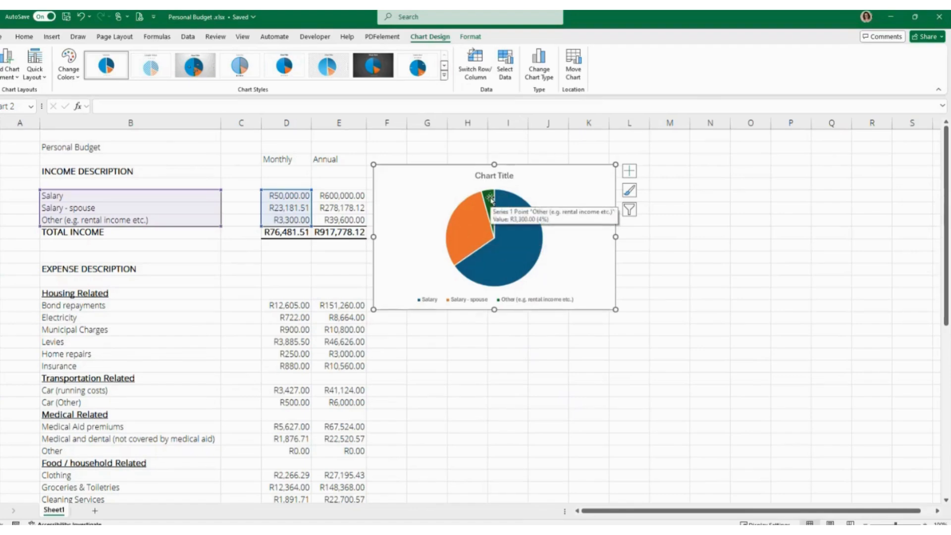
click(493, 174)
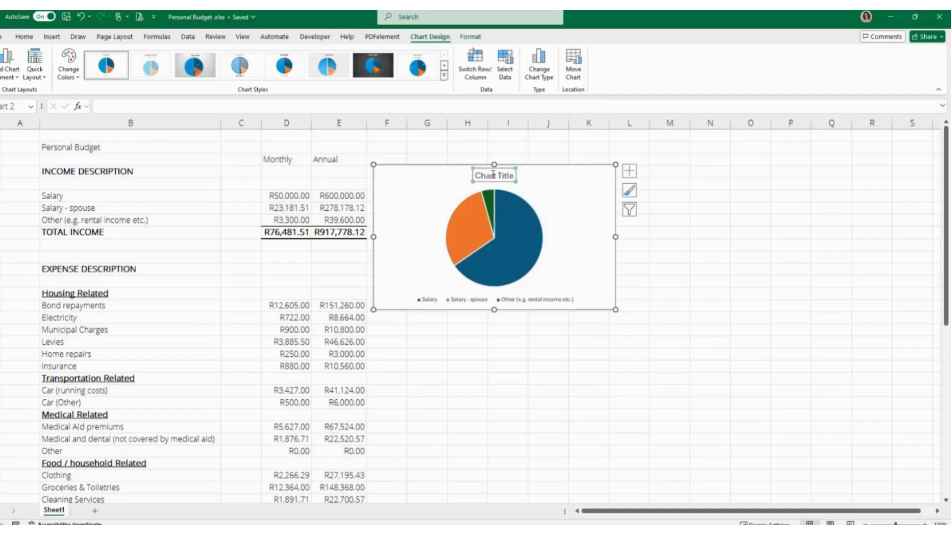
click(511, 176)
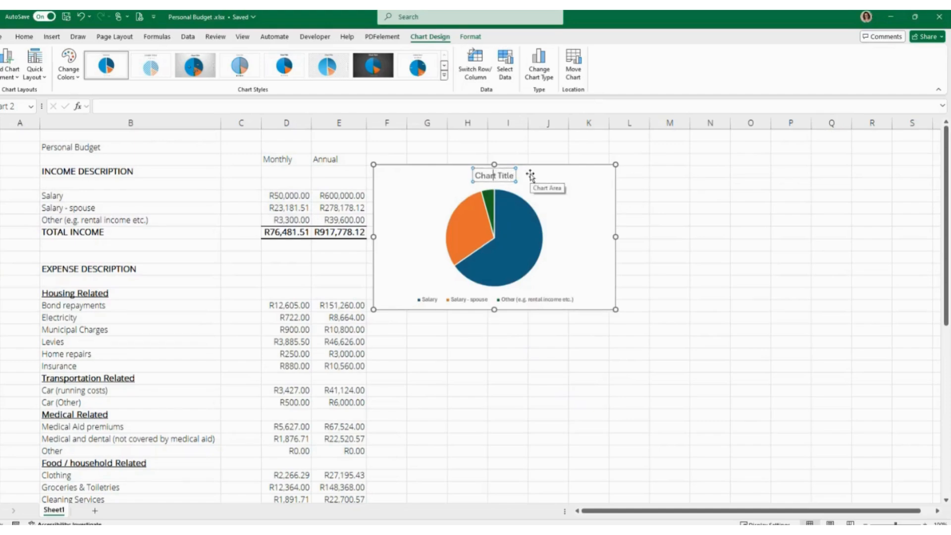
key(shift+Right)
key(shift+Right)
key(shift+Right)
key(shift+Right)
key(shift+Right)
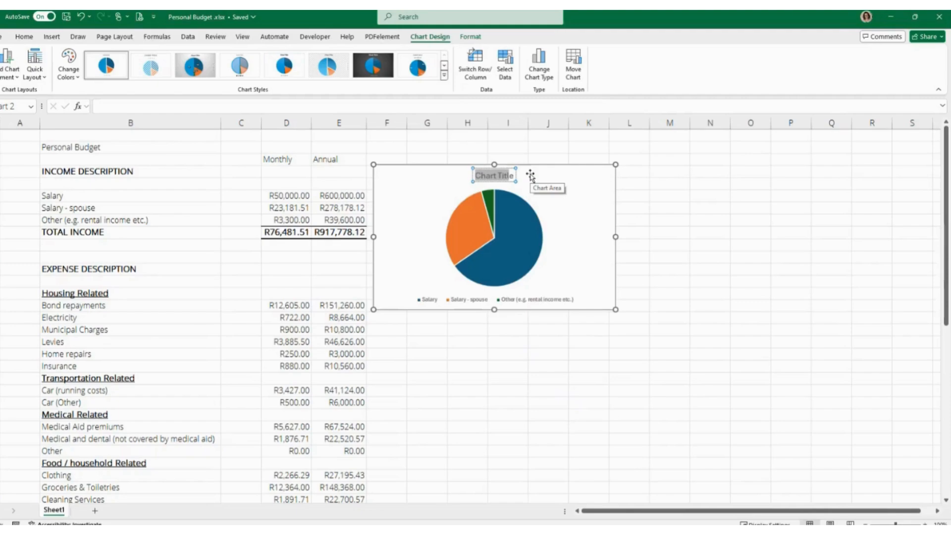
text(bUDGET)
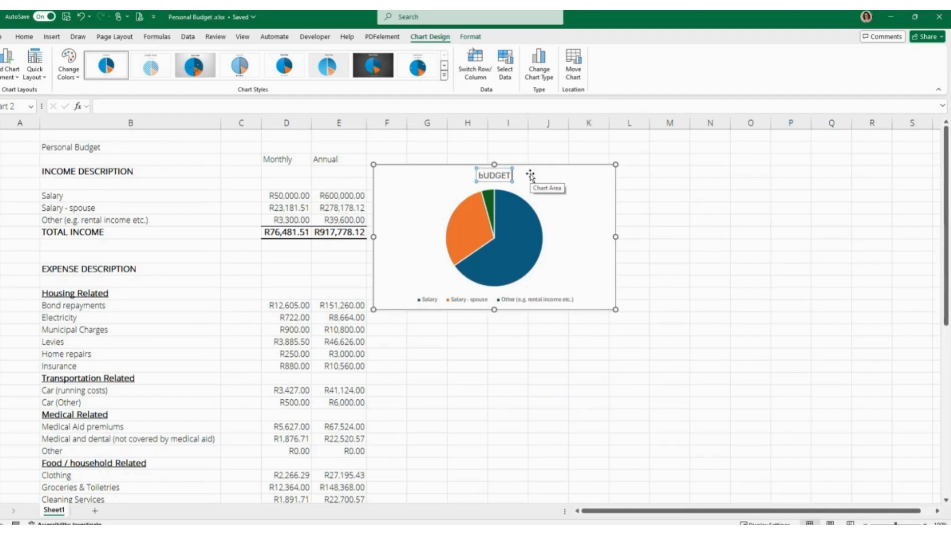
key(ctrl+BackSpace)
text(Budget - Split Income)
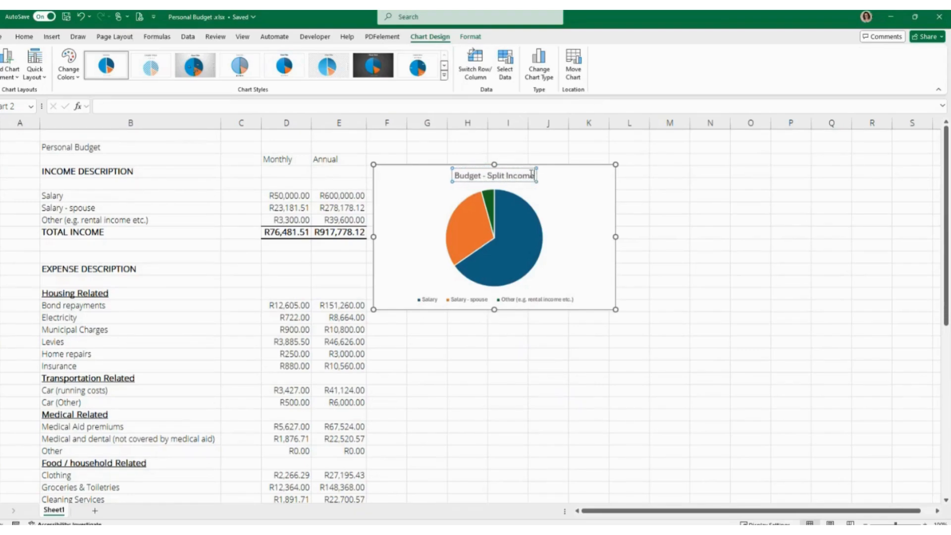
click(709, 208)
Move the income pie chart up by about one row and deselect it.
click(548, 229)
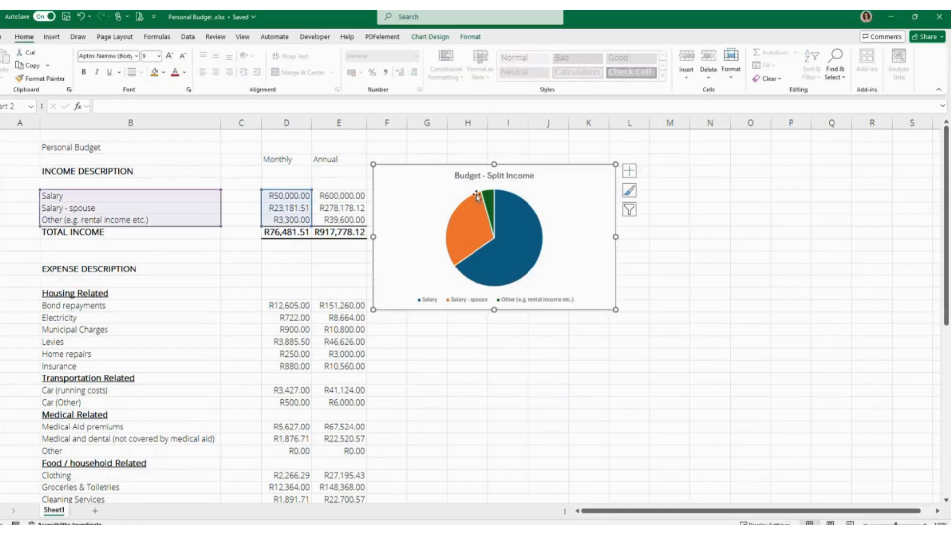
drag(477, 197, 473, 183)
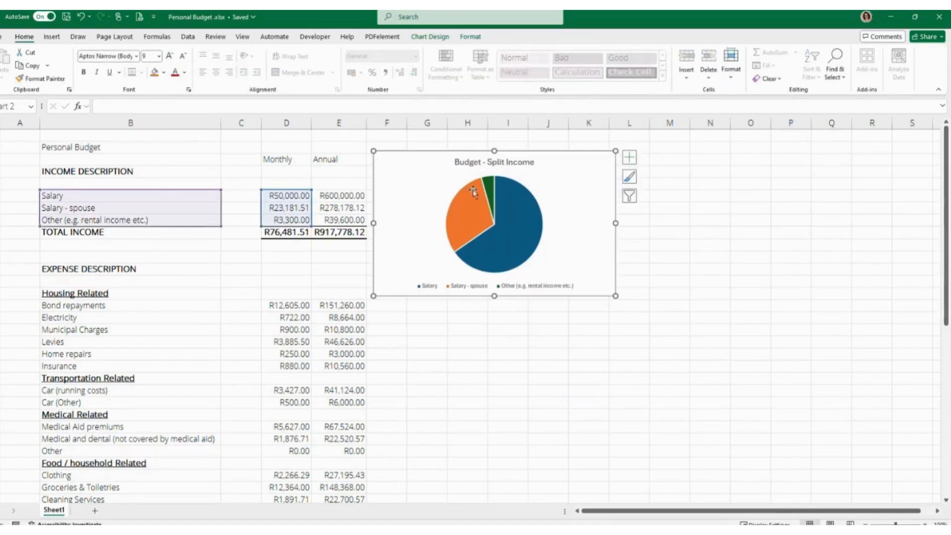
click(710, 306)
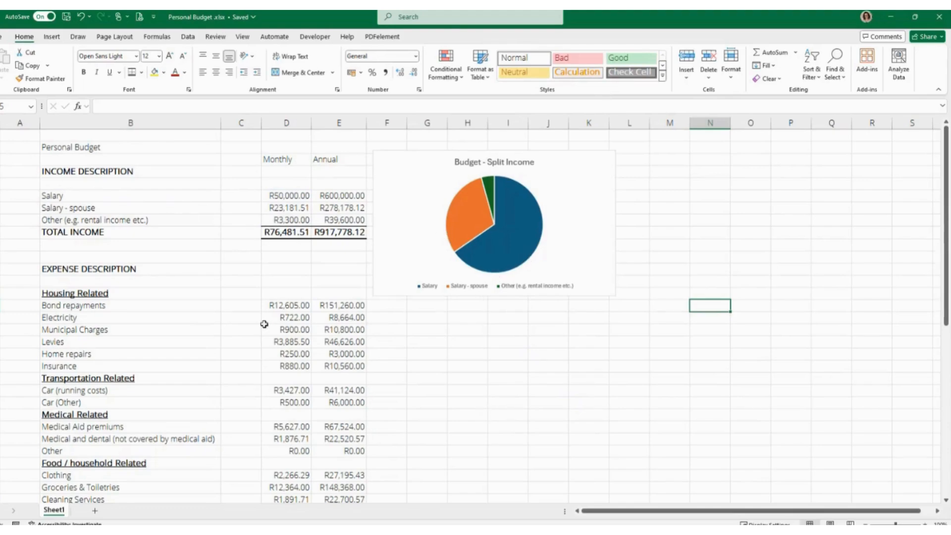
scroll(201, 322, down, 1)
scroll(201, 322, down, 1)
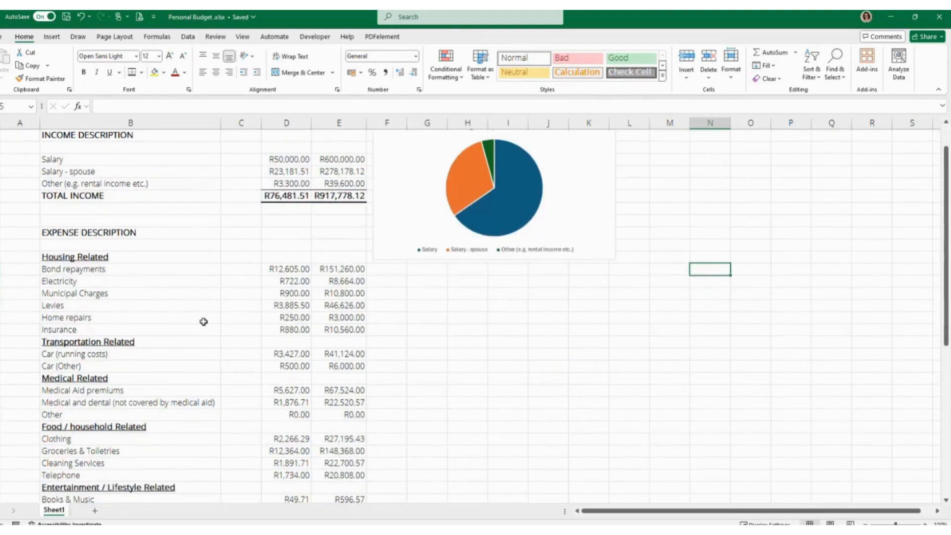
click(76, 257)
click(68, 341)
click(76, 388)
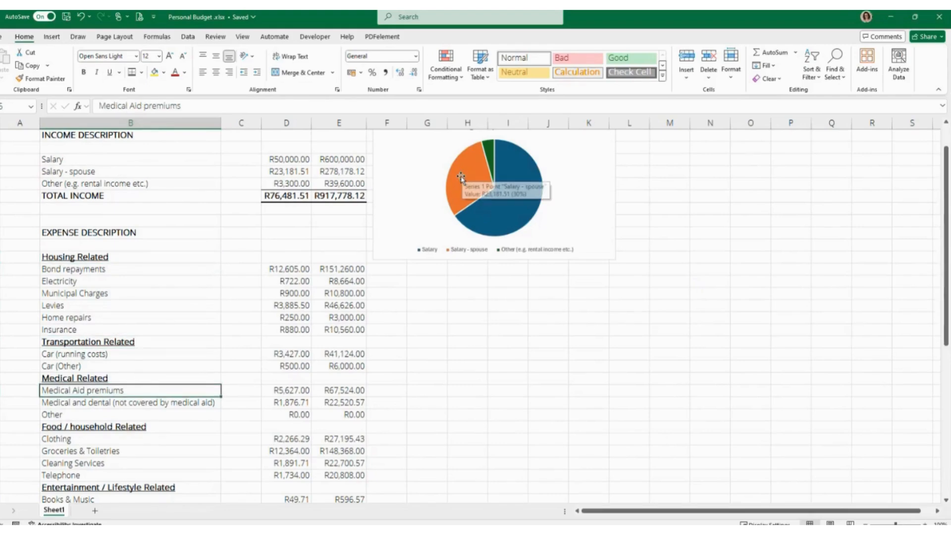
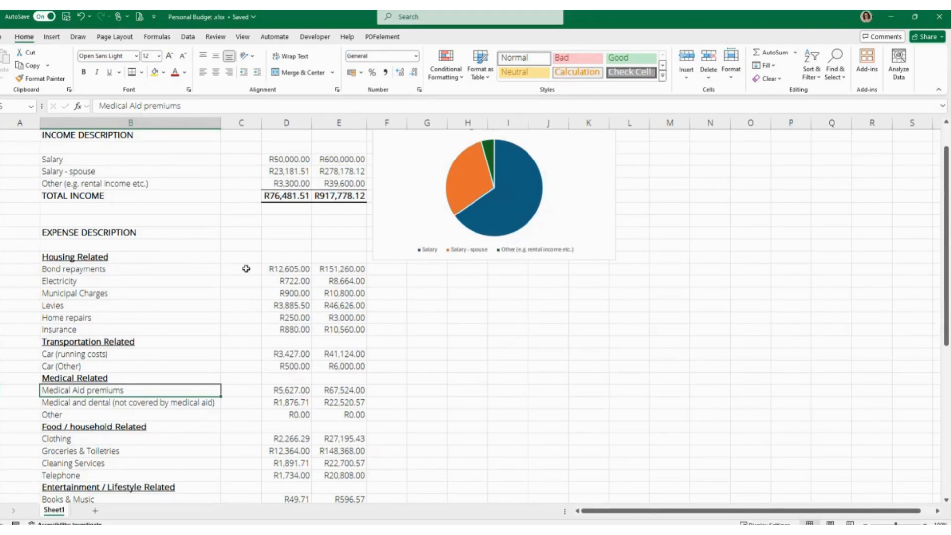
Total the monthly housing expenses beside the Housing Related heading in C14 with =SUM(D15:D20).
click(102, 255)
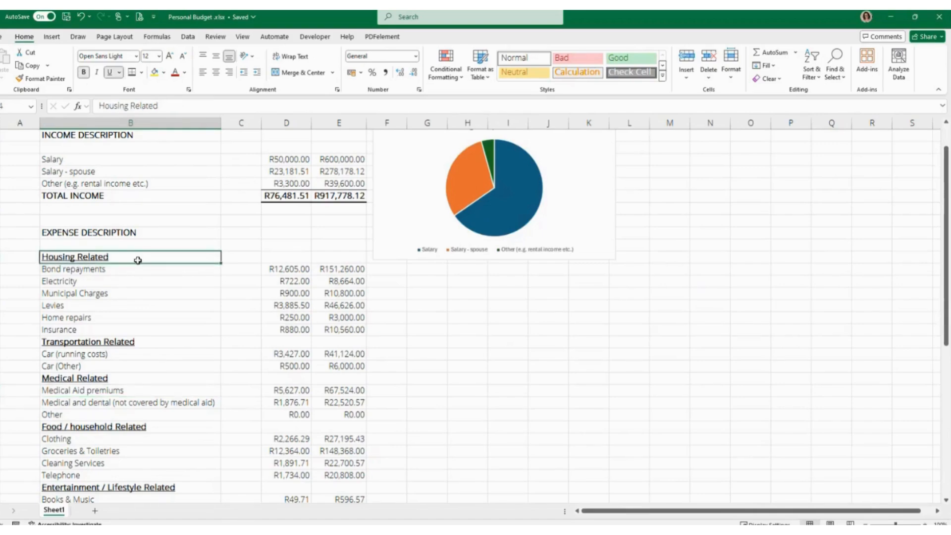
click(251, 261)
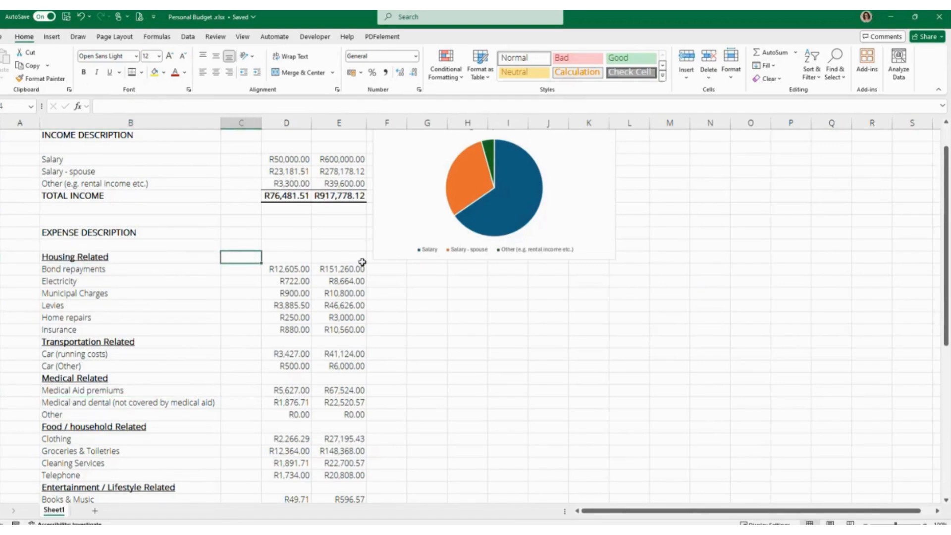
text(=s)
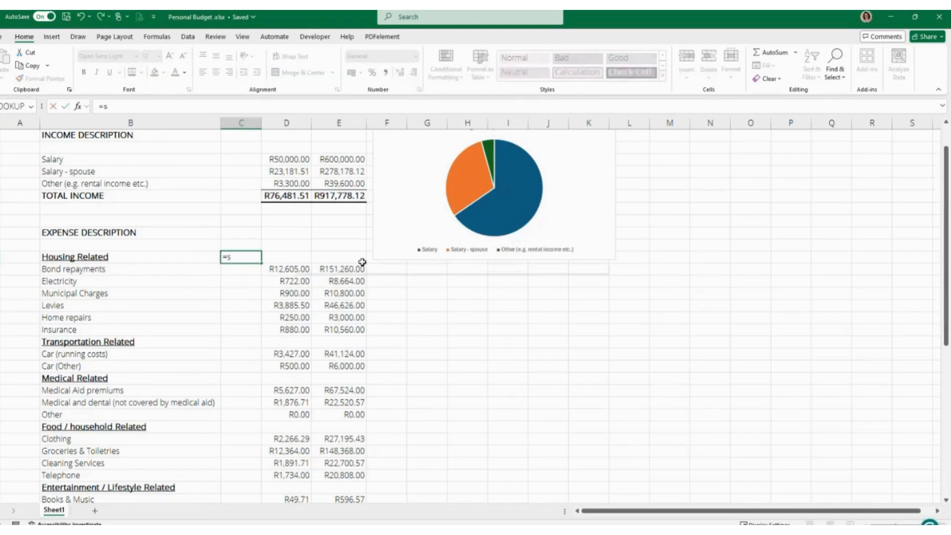
text(um()
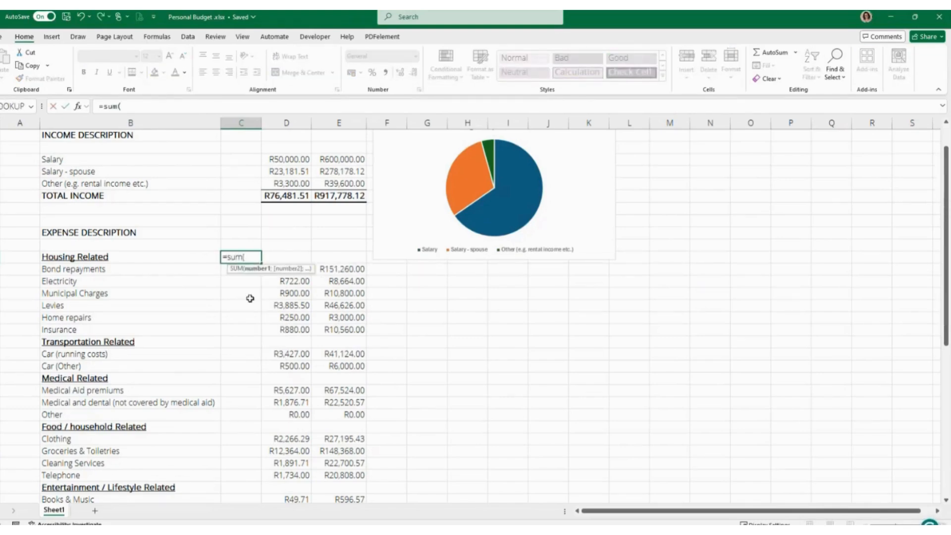
click(268, 273)
drag(267, 276, 271, 324)
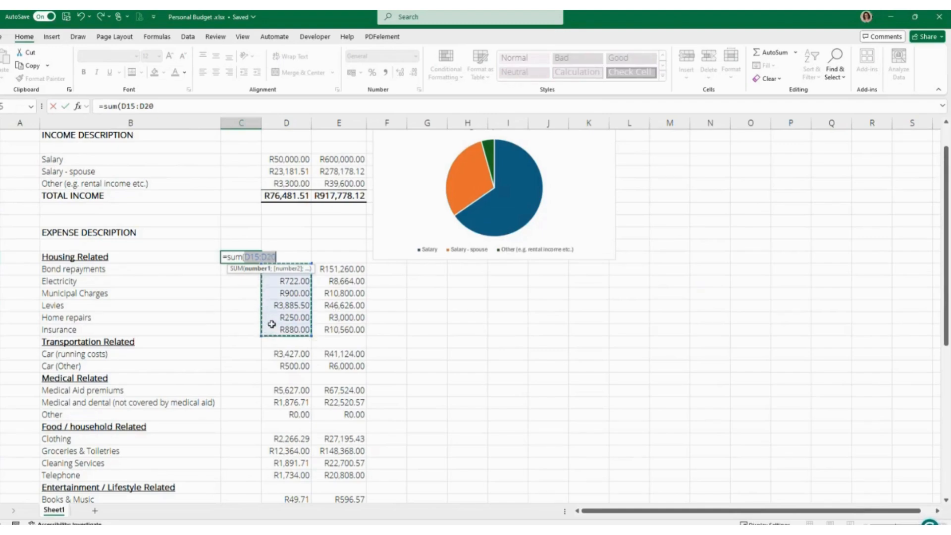
text())
key(Return)
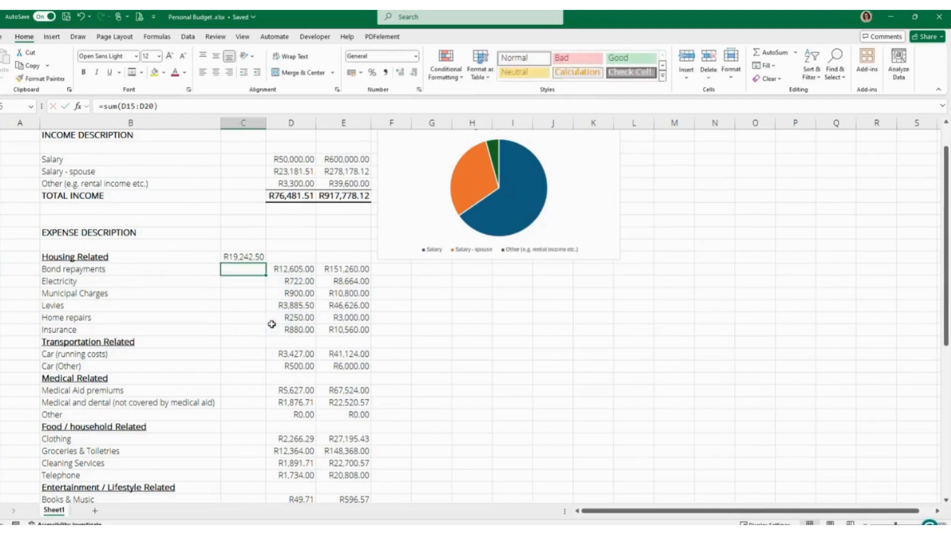
Total the monthly car costs beside the Transportation Related heading in C21 by summing D22:D23.
click(248, 341)
text(=sum()
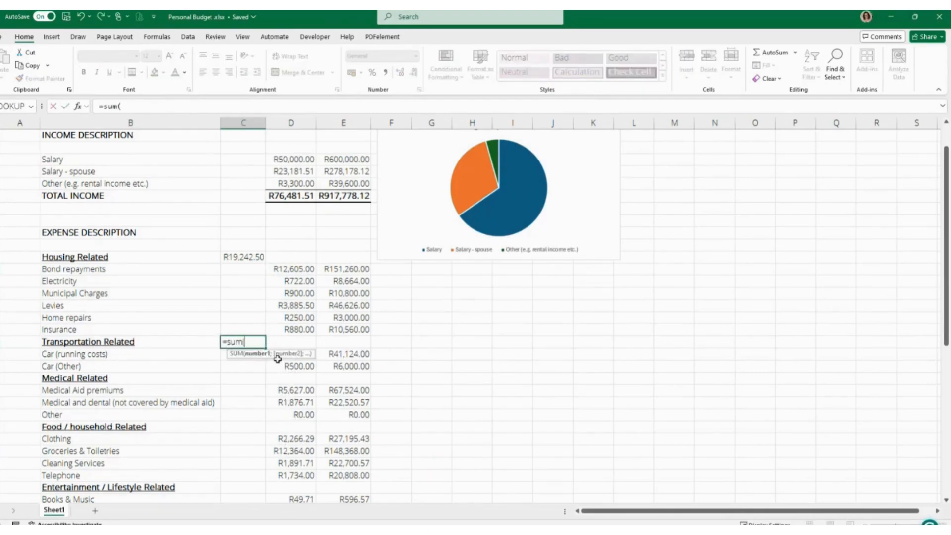
drag(278, 356, 276, 368)
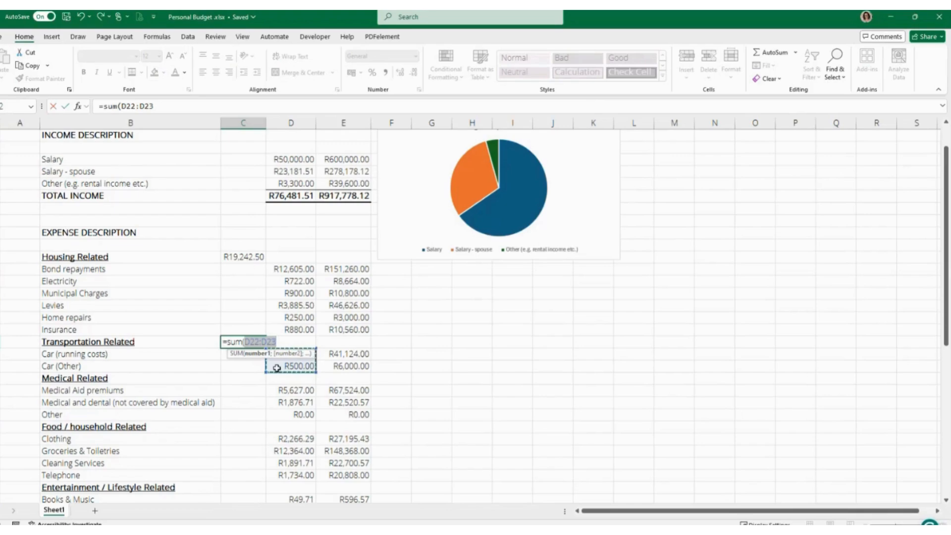
key(Return)
Total the monthly medical expenses beside the Medical Related heading in C24, using AutoSum with the range changed to D25:D27.
click(226, 377)
click(770, 52)
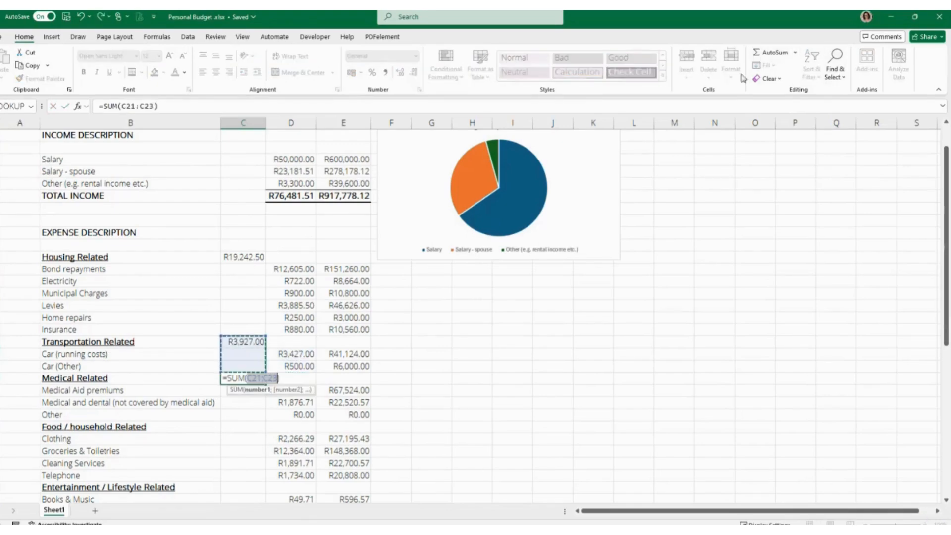
click(243, 354)
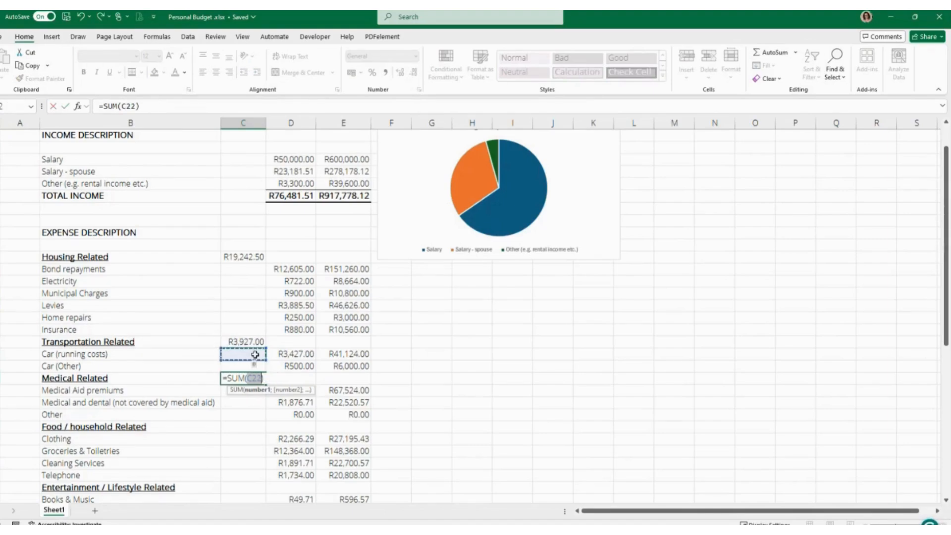
click(291, 389)
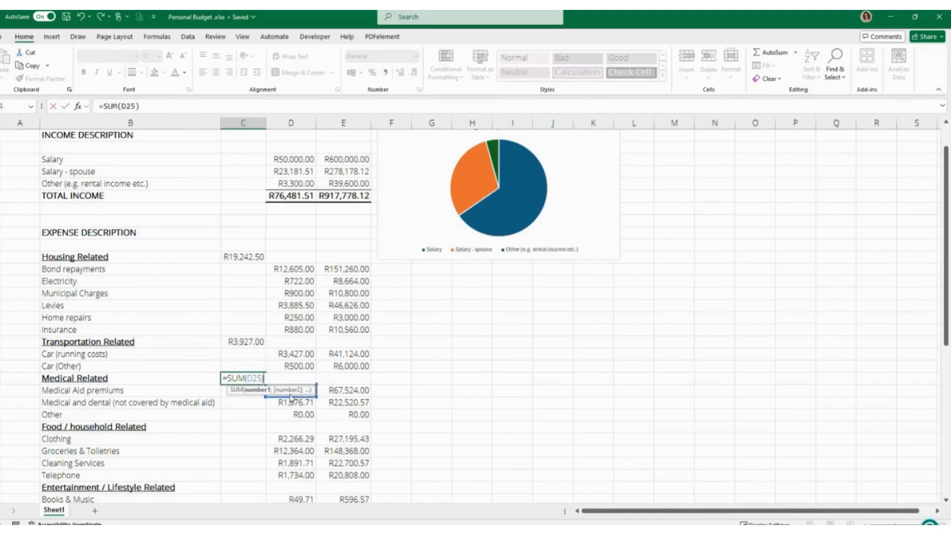
drag(315, 396, 316, 415)
key(Return)
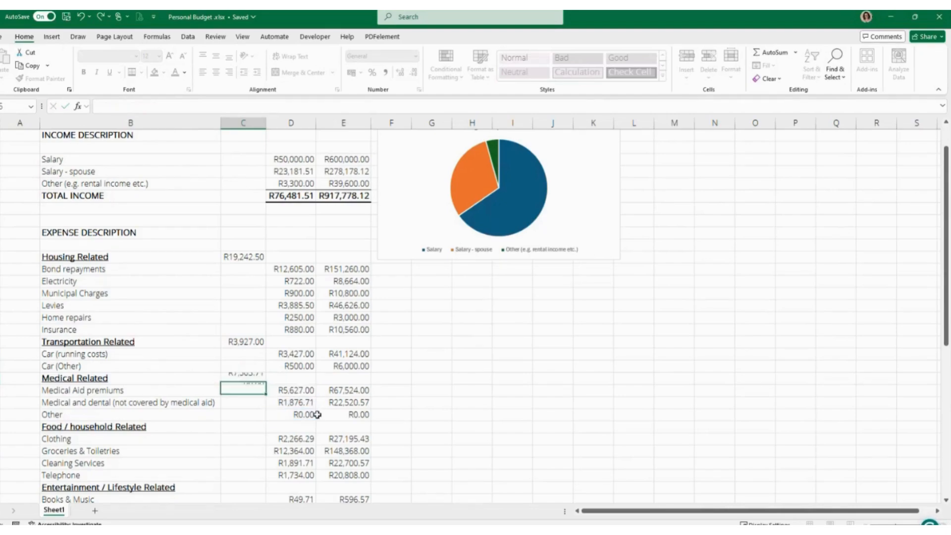
Total the monthly groceries, cleaning and telephone costs beside the Food / household Related heading in C28 with =SUM(D30:D32).
scroll(241, 371, down, 2)
click(224, 353)
text(=sum()
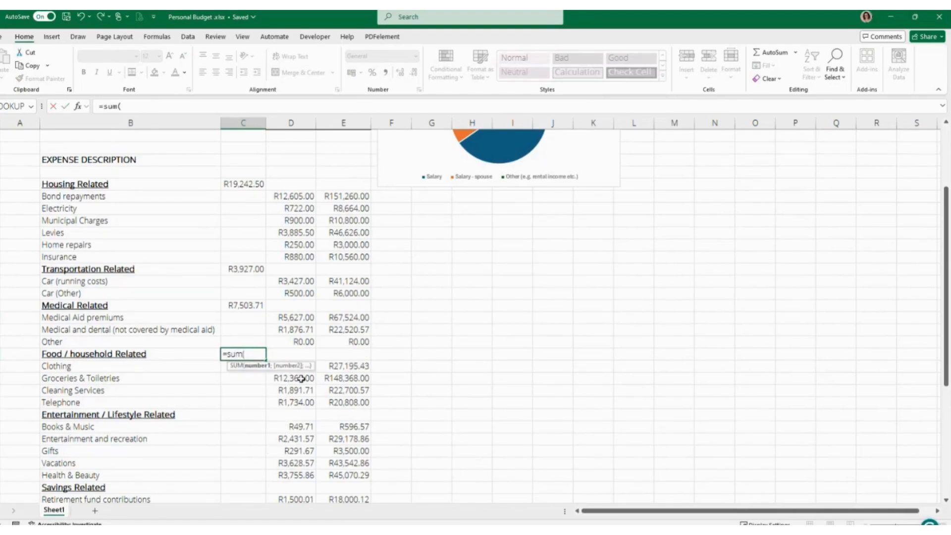
drag(278, 375, 272, 399)
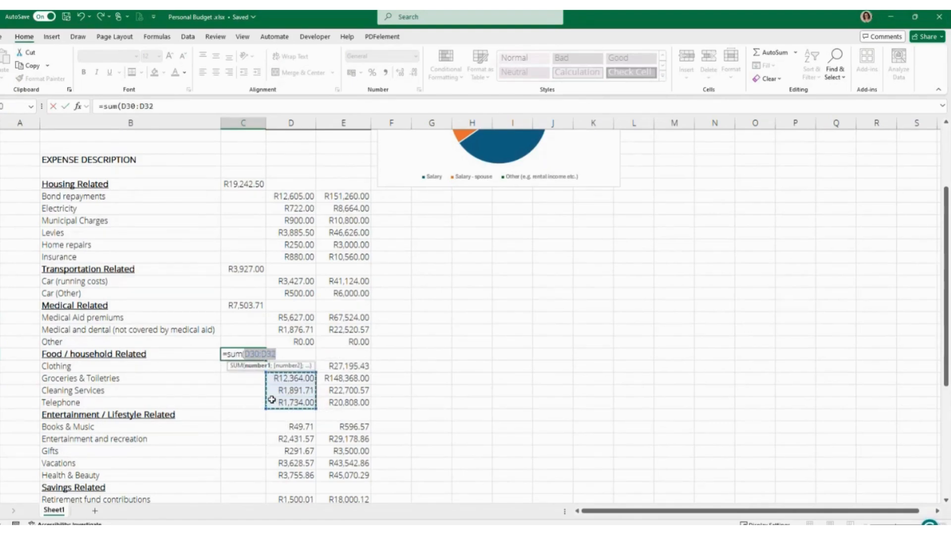
text())
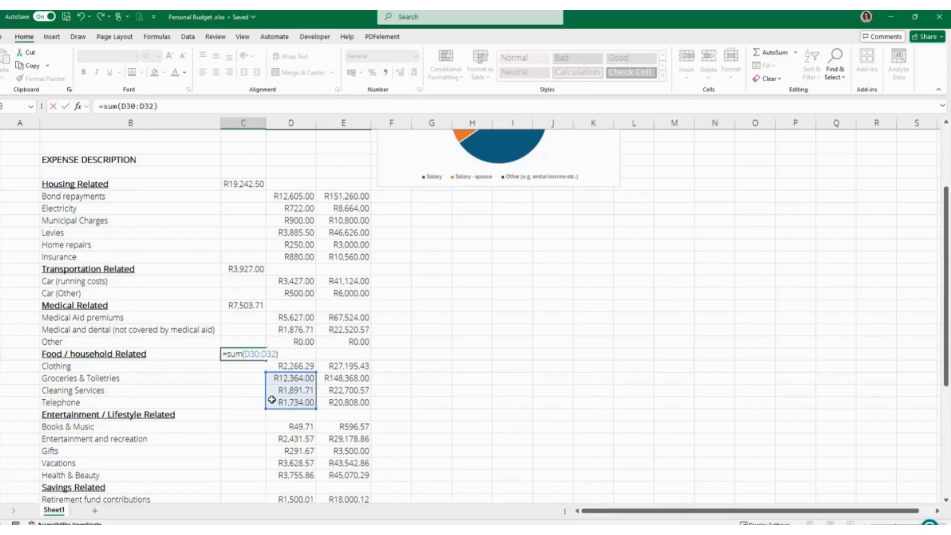
key(Return)
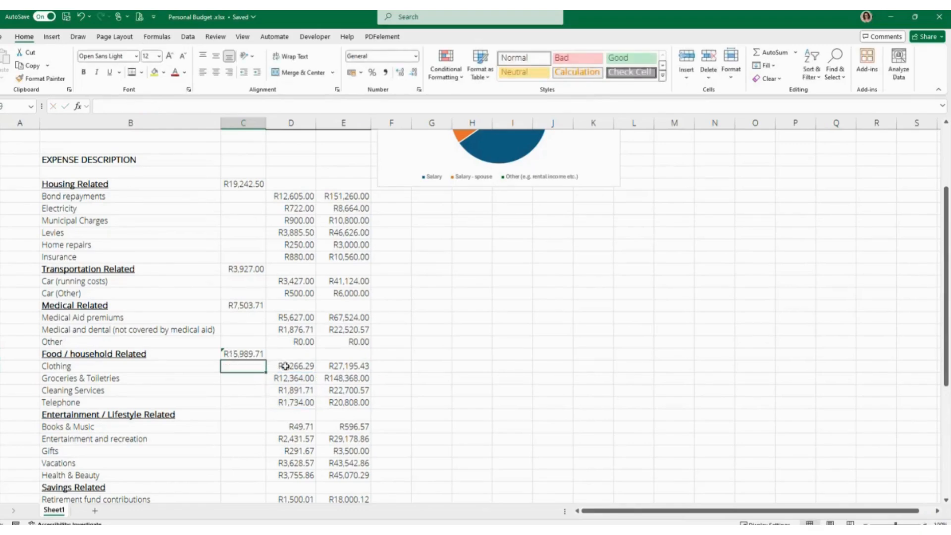
Extend the Food / household Related sum in C28 to D29:D32 so that it includes Clothing.
click(242, 353)
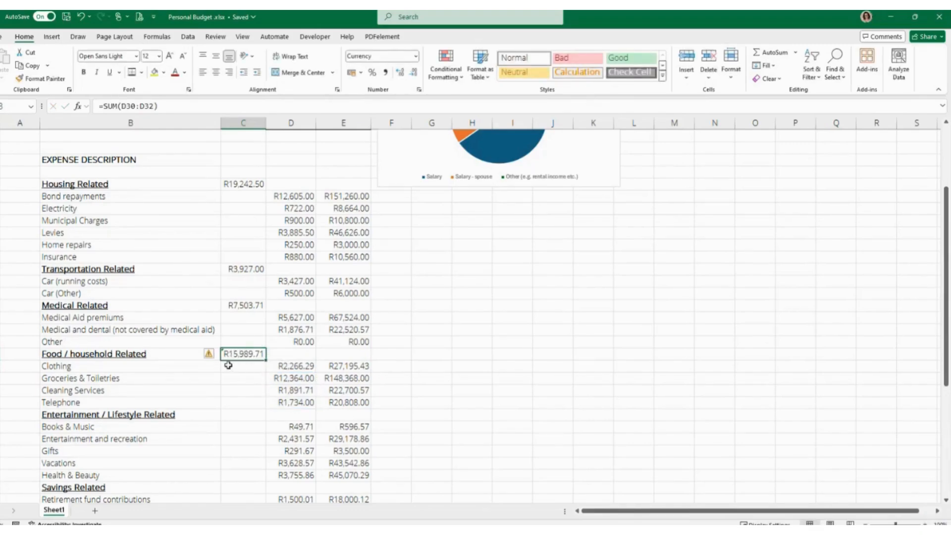
mouse_move(216, 358)
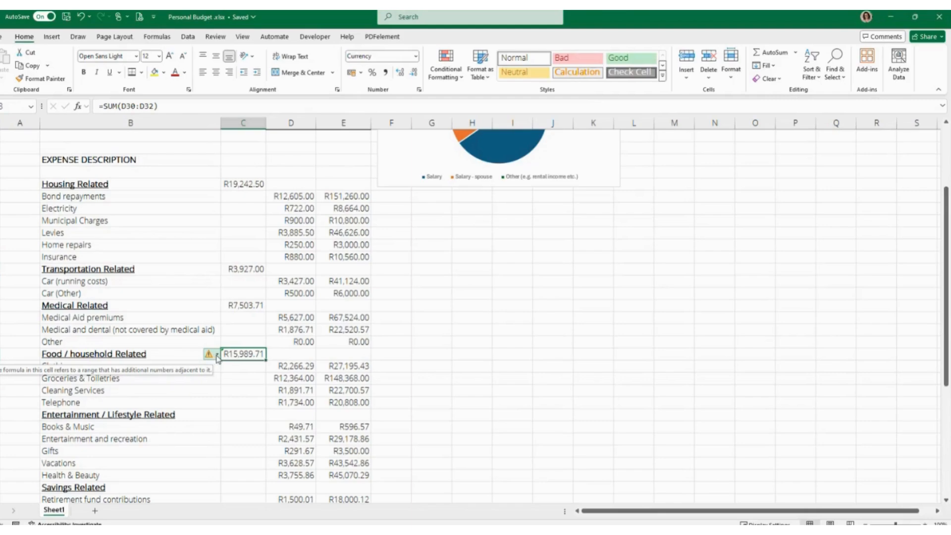
double_click(248, 353)
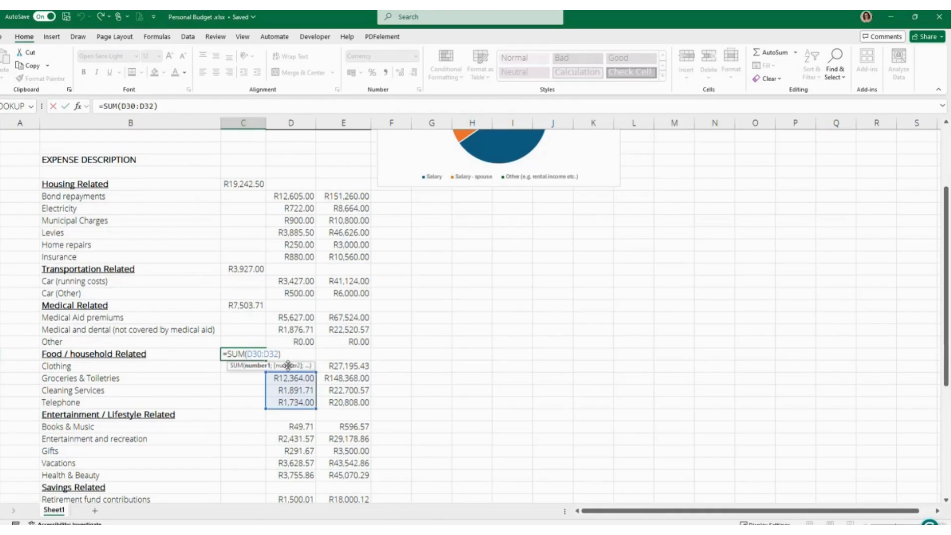
drag(288, 365, 231, 365)
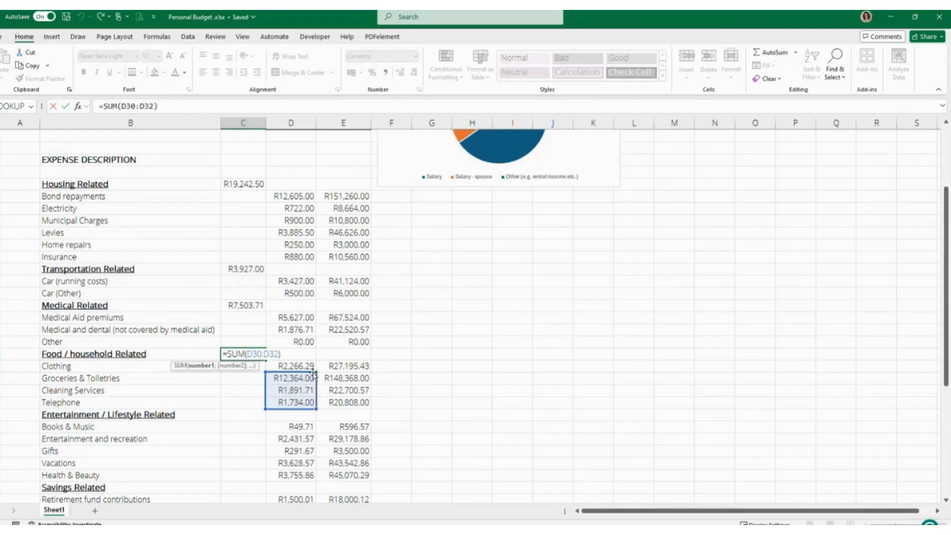
drag(316, 370, 314, 363)
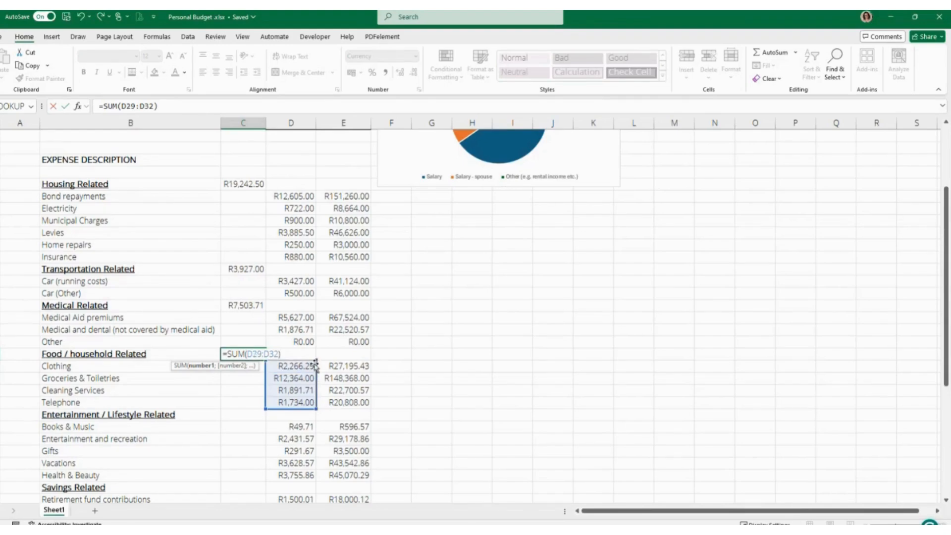
key(Return)
Total the monthly entertainment expenses beside the Entertainment / Lifestyle Related heading in C33 by summing D34:D38.
click(252, 414)
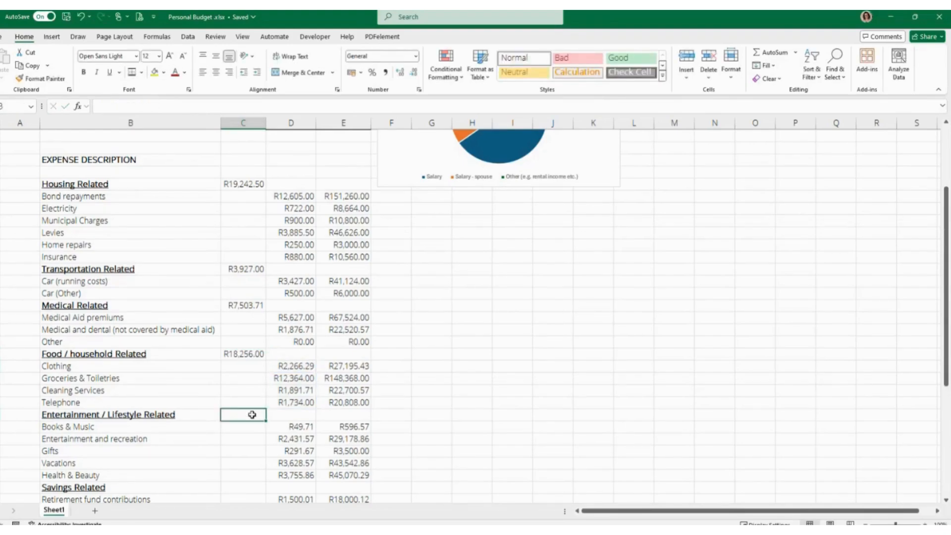
text(=sum()
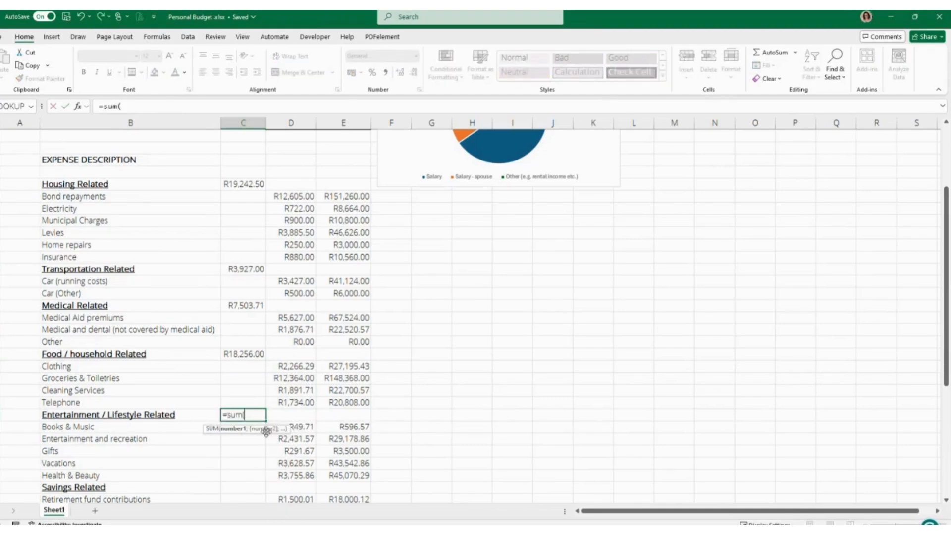
drag(280, 426, 283, 470)
key(Return)
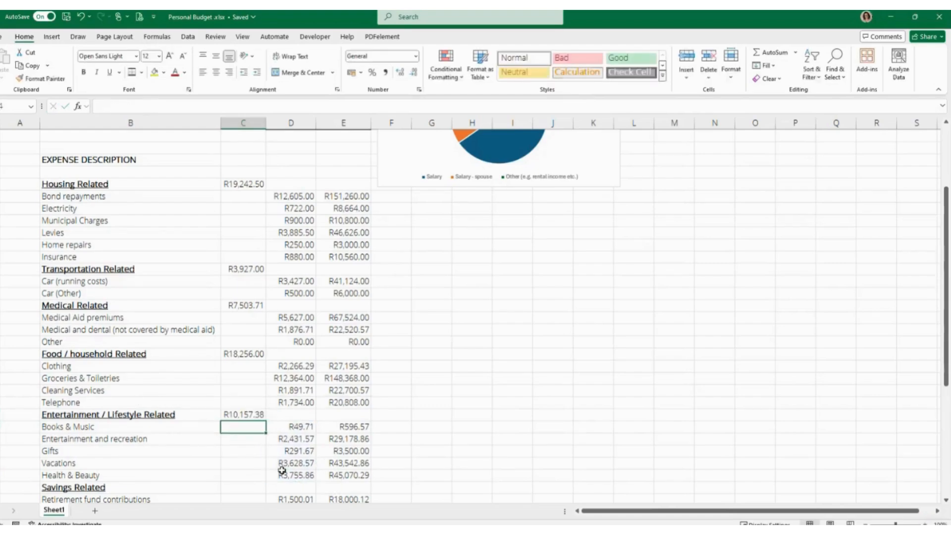
Total the monthly savings beside the Savings Related heading in C39 by summing D40:D45.
scroll(301, 459, down, 2)
click(243, 413)
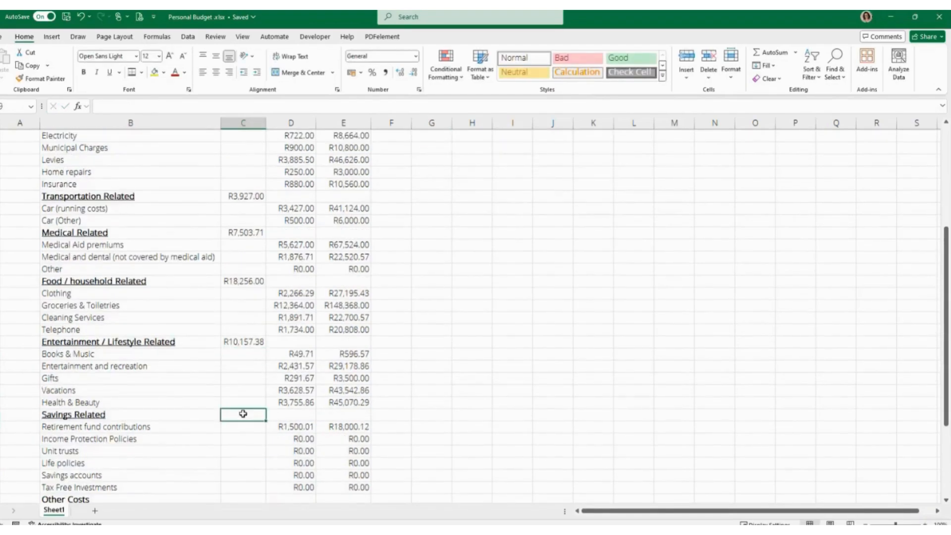
text(=sum()
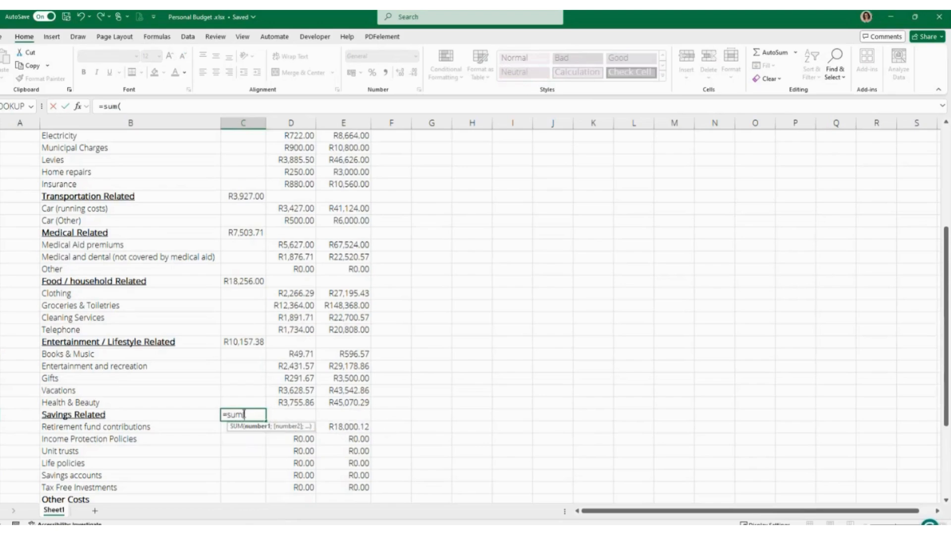
drag(288, 429, 294, 482)
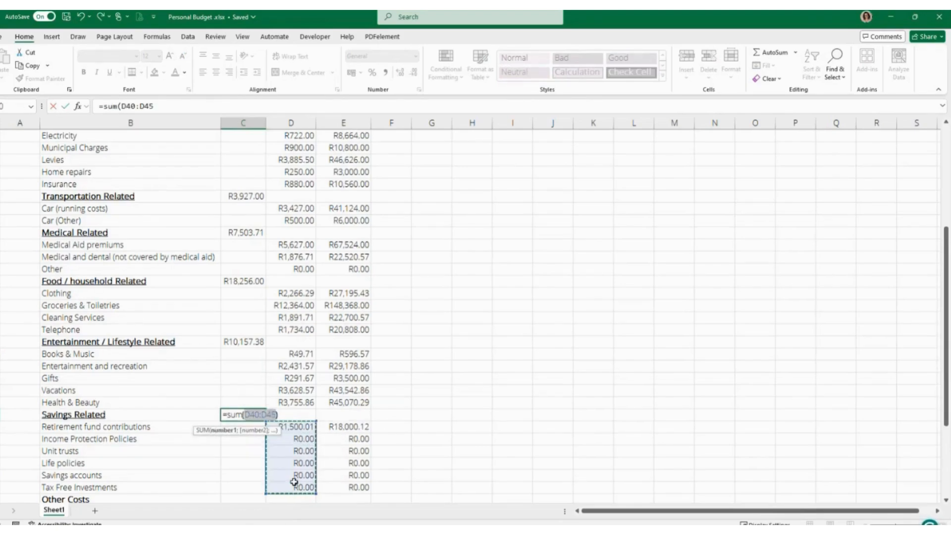
key(Return)
Total the remaining monthly expenses beside the Other Costs heading in C46 by summing D47:D51.
scroll(340, 448, down, 3)
click(247, 390)
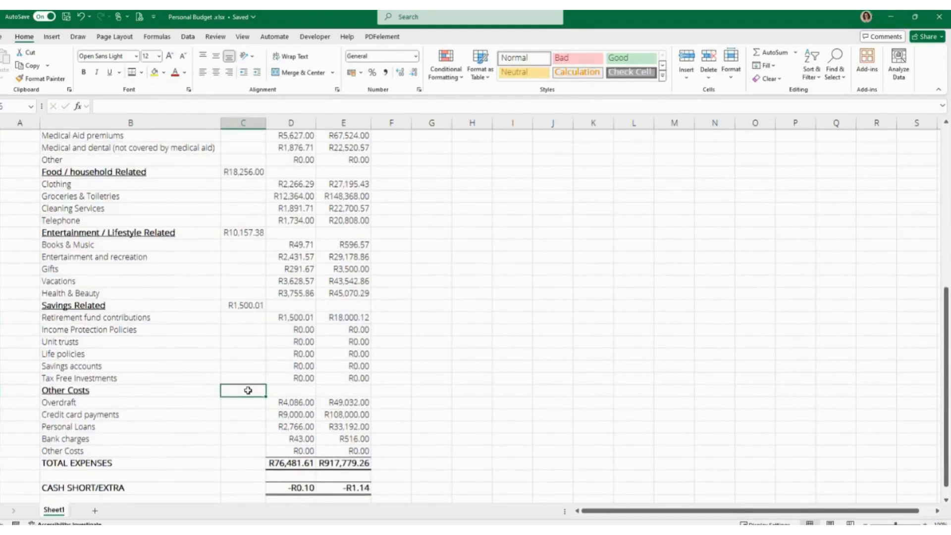
text(=sum()
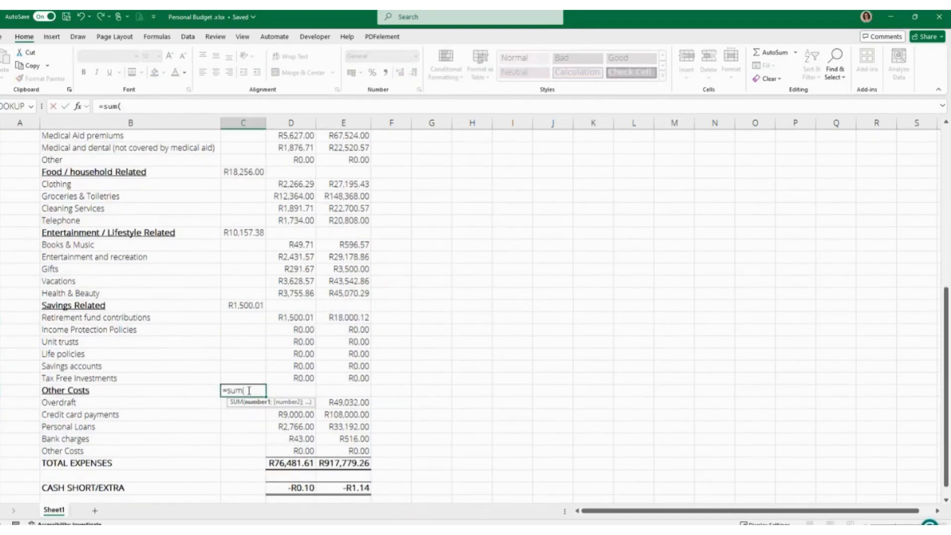
drag(295, 402, 290, 449)
text())
key(Return)
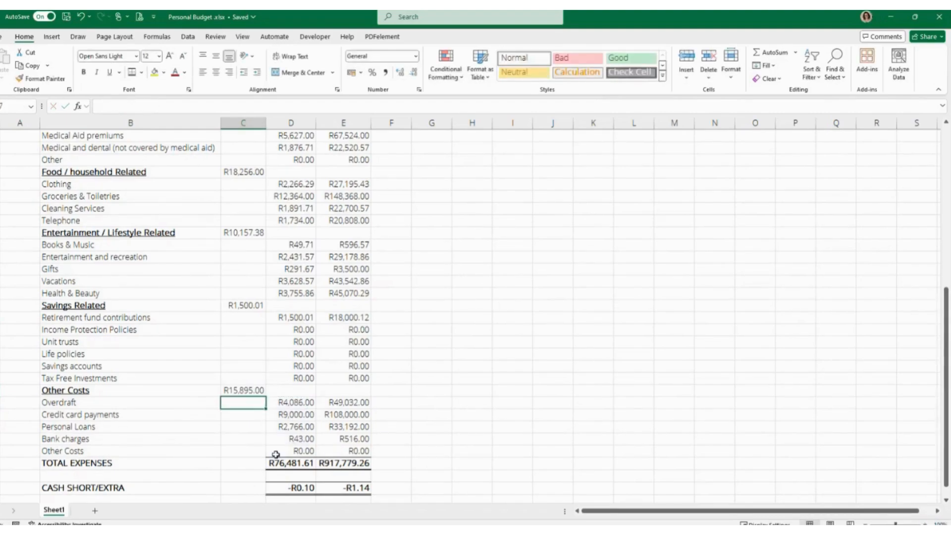
Start an expense summary below the income pie chart by linking G17 to the Housing Related heading with =B14.
scroll(529, 374, up, 8)
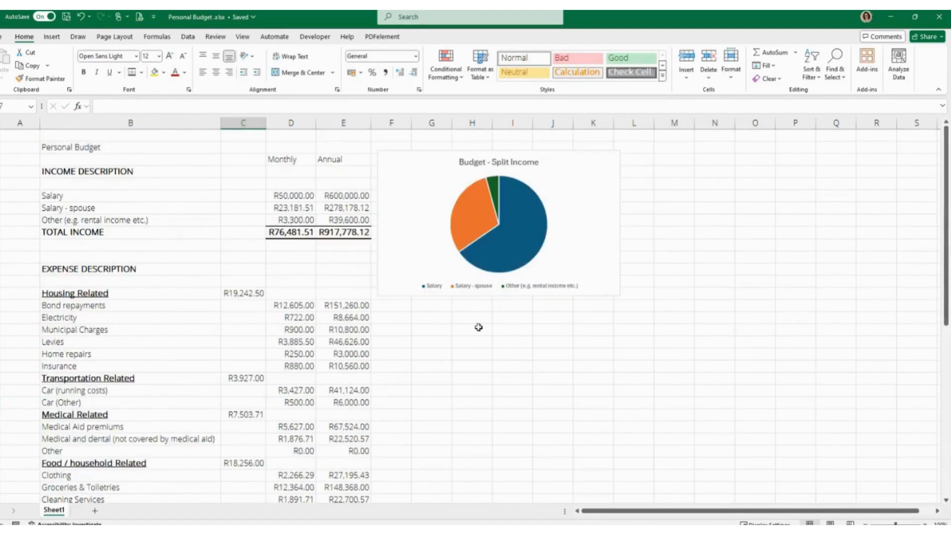
click(473, 341)
click(442, 331)
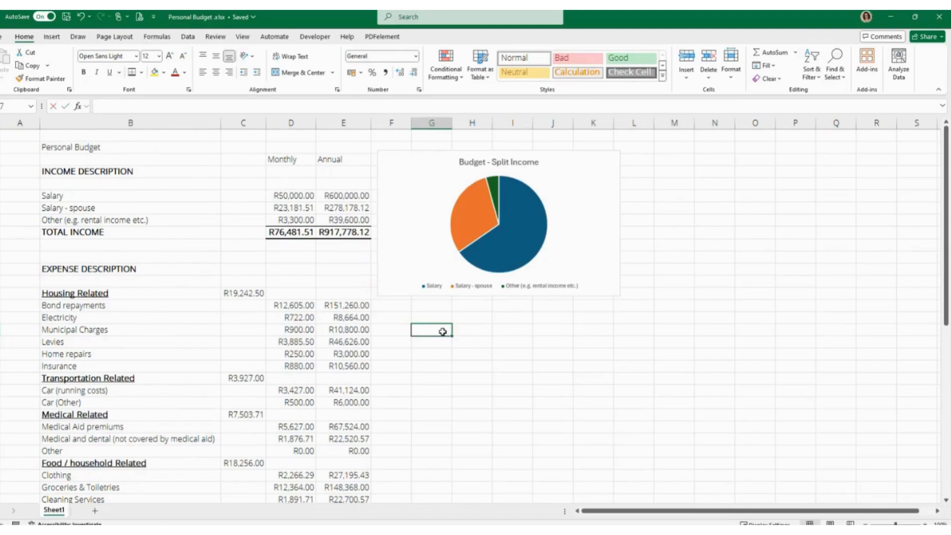
text(=)
click(102, 294)
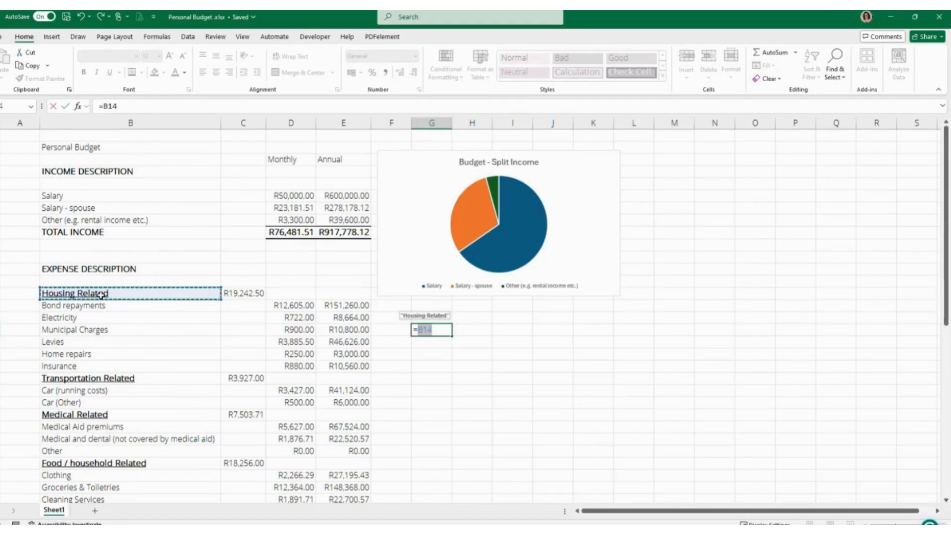
click(101, 293)
key(Return)
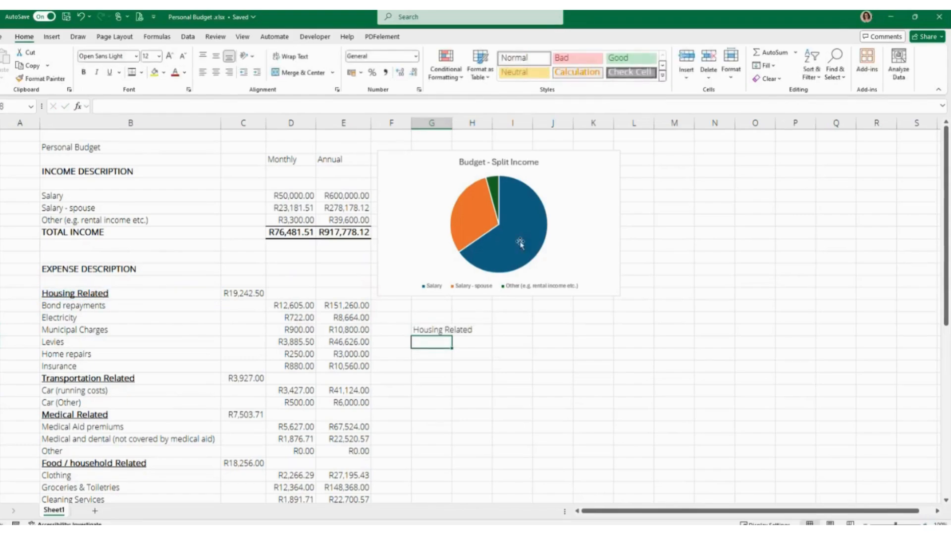
Link H17, beside the Housing Related summary label, to the housing subtotal with =C14.
click(481, 331)
text(=)
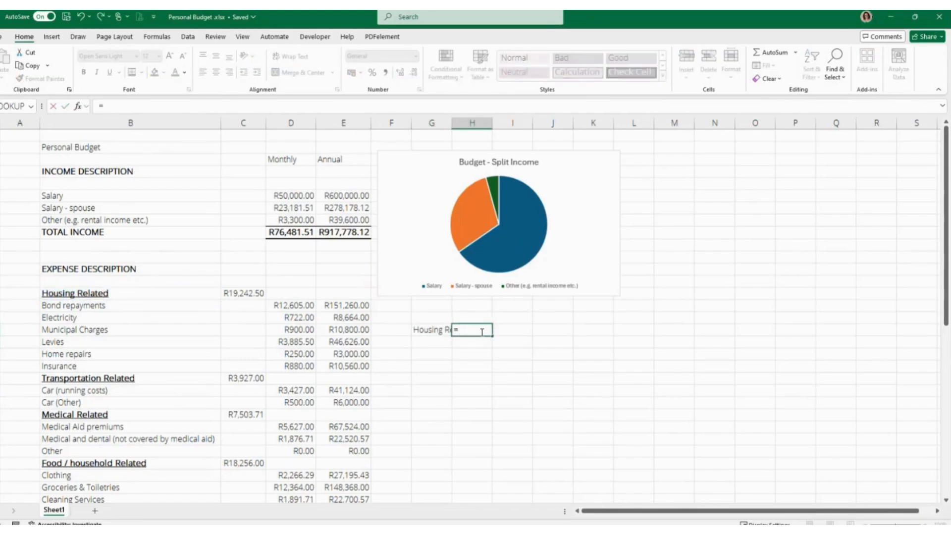
click(246, 294)
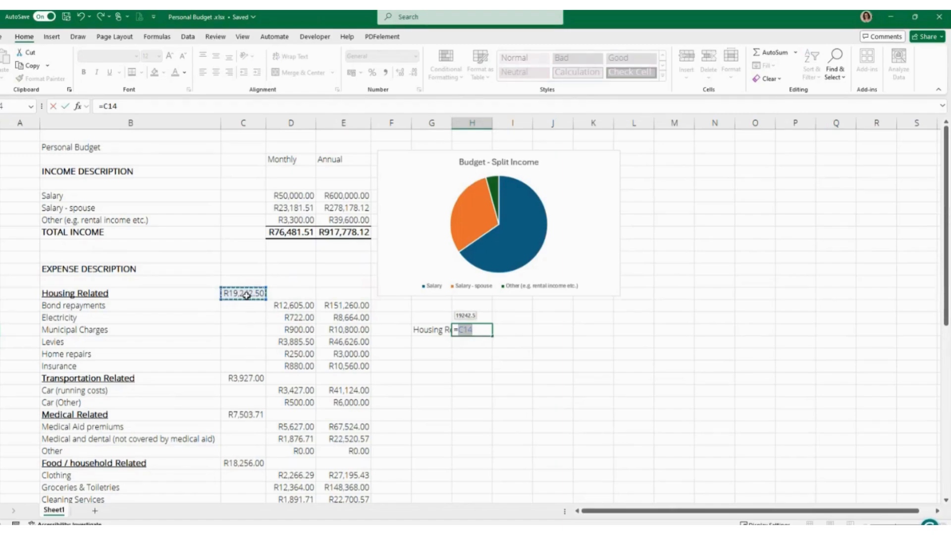
key(Return)
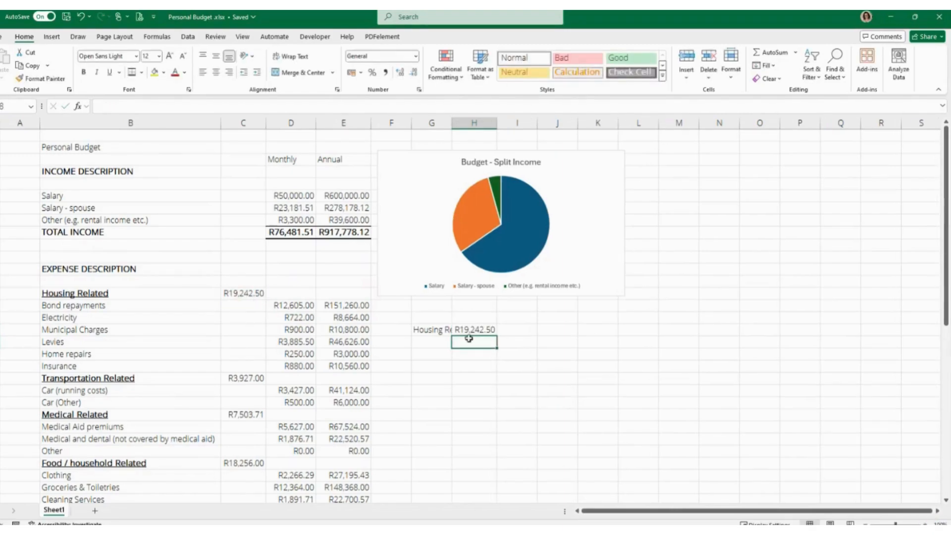
Link the next two summary labels, G18 and G19, to the Transportation Related heading (=B21) and the Medical Related heading (=B24).
click(432, 341)
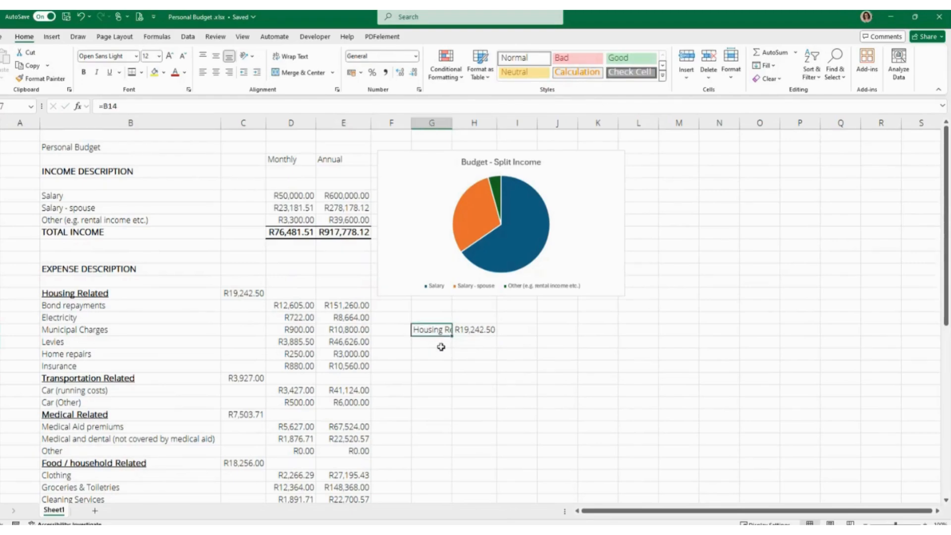
text(=)
click(131, 377)
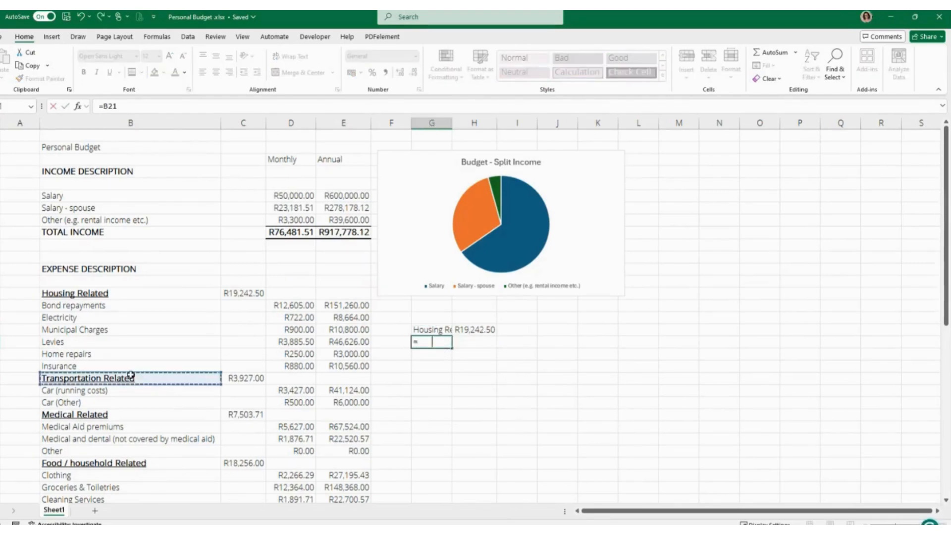
key(Return)
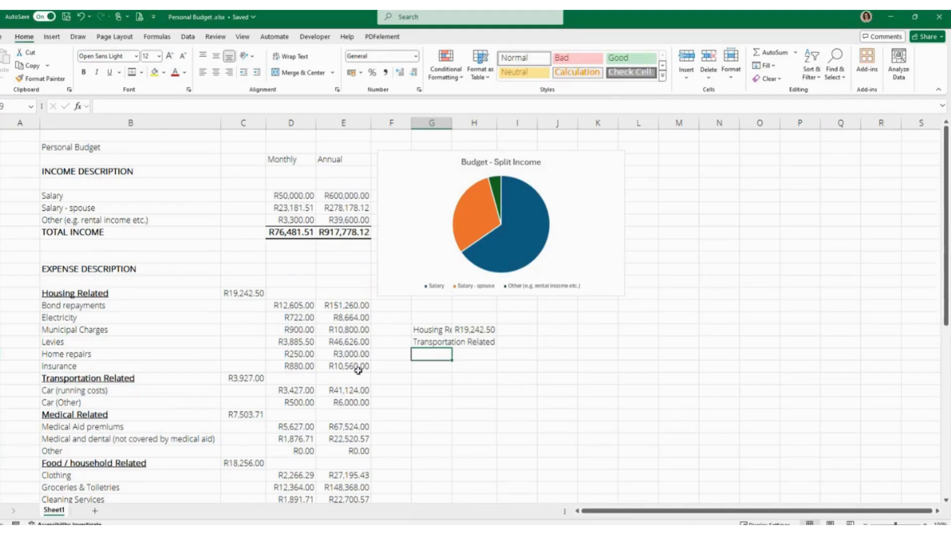
text(=)
click(74, 414)
key(Return)
Link summary labels G20 and G21 to the Food / household Related heading (=B28) and the Entertainment / Lifestyle Related heading (=B33).
text(=)
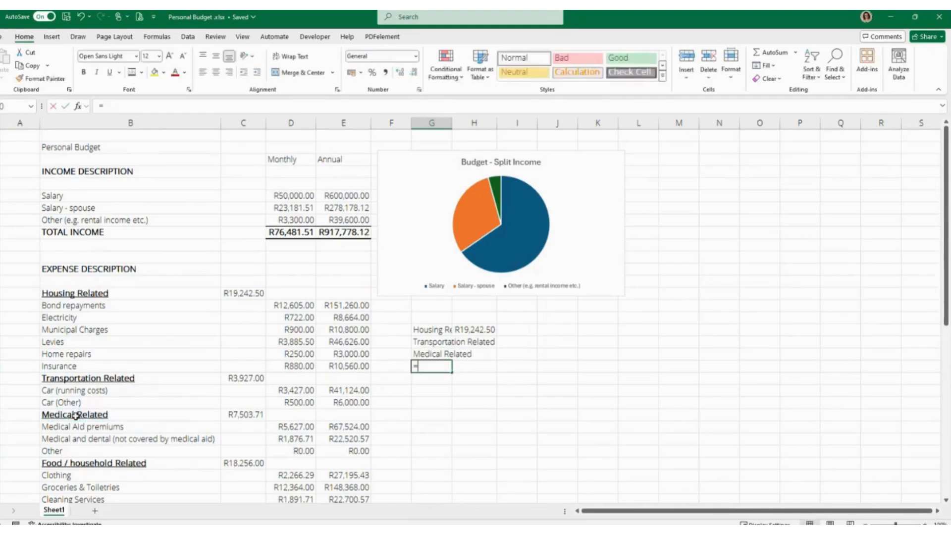
click(73, 463)
key(Return)
text(=)
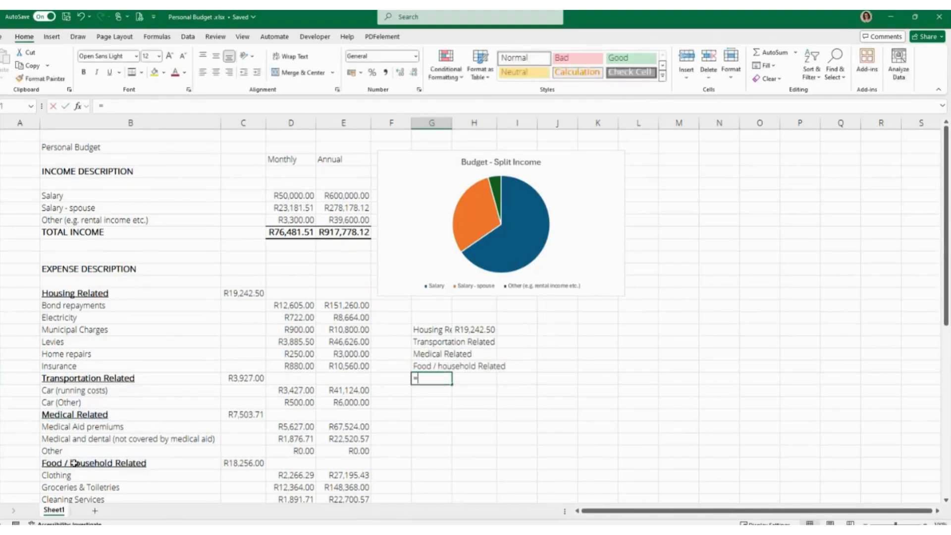
scroll(119, 445, down, 2)
click(126, 451)
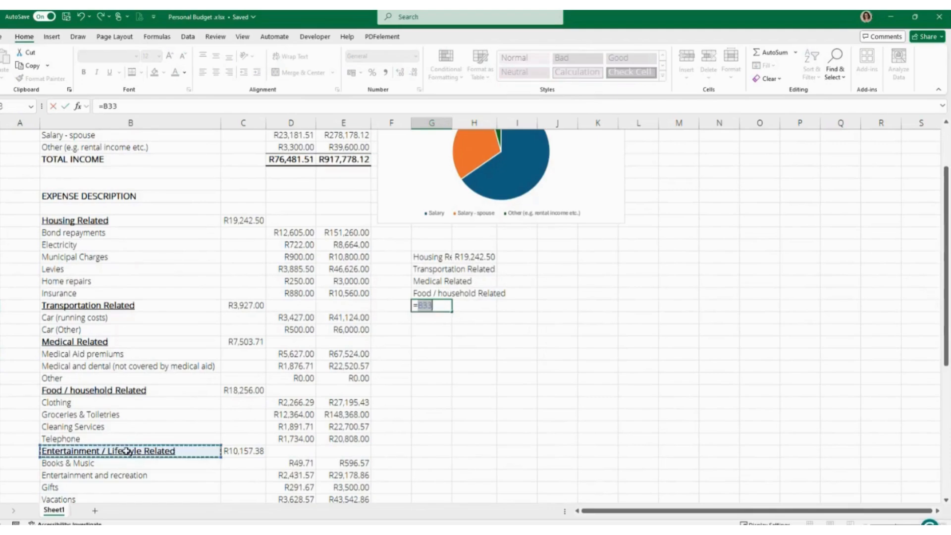
key(Return)
Link summary label G22 to the Savings Related heading in B39.
text(=)
scroll(178, 446, down, 4)
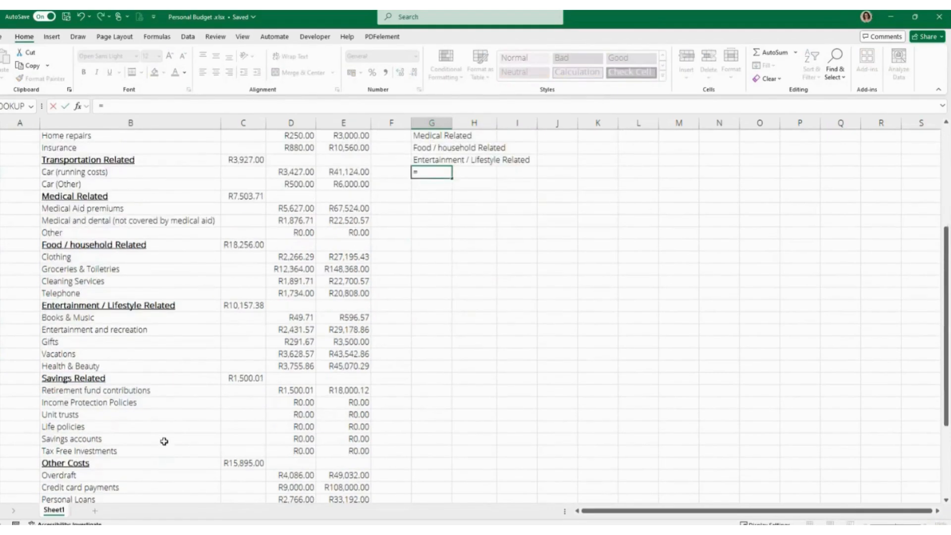
click(103, 379)
key(Return)
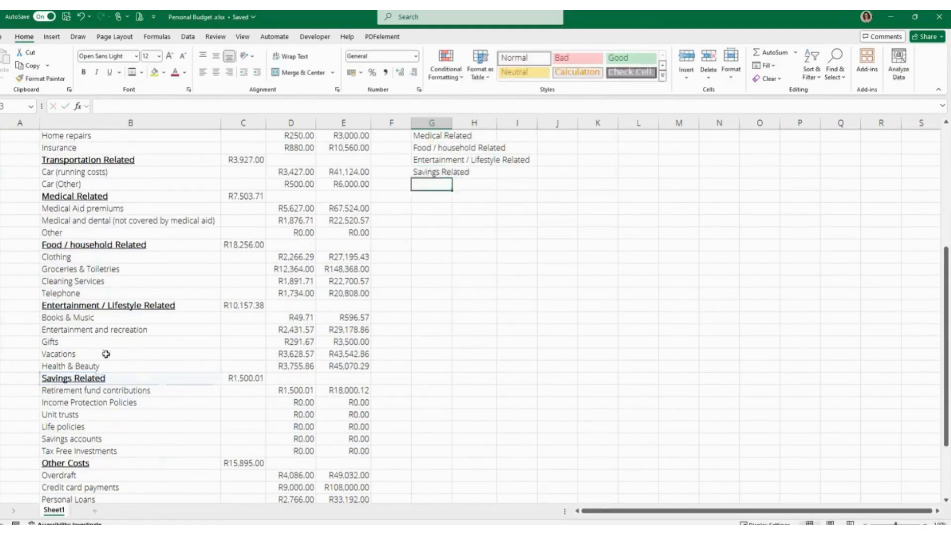
click(68, 465)
text(=)
key(Return)
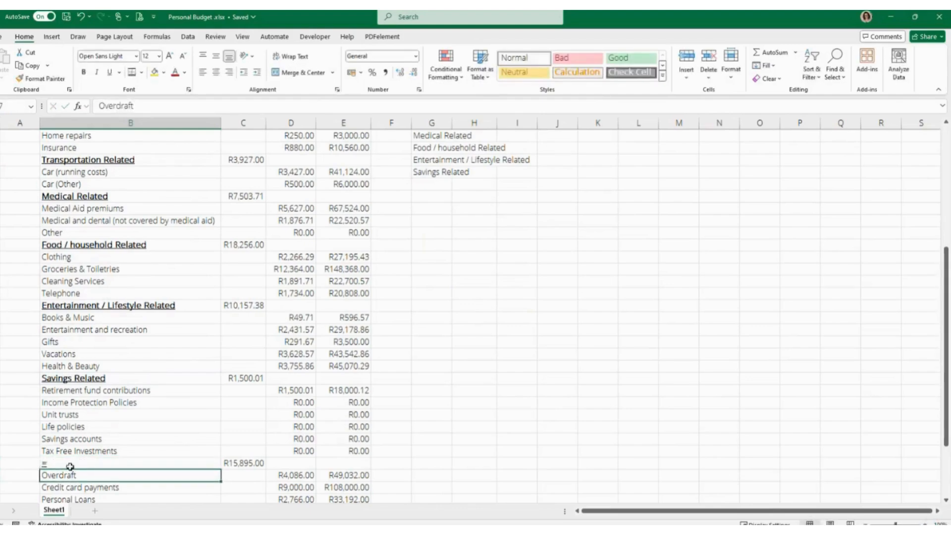
key(ctrl+z)
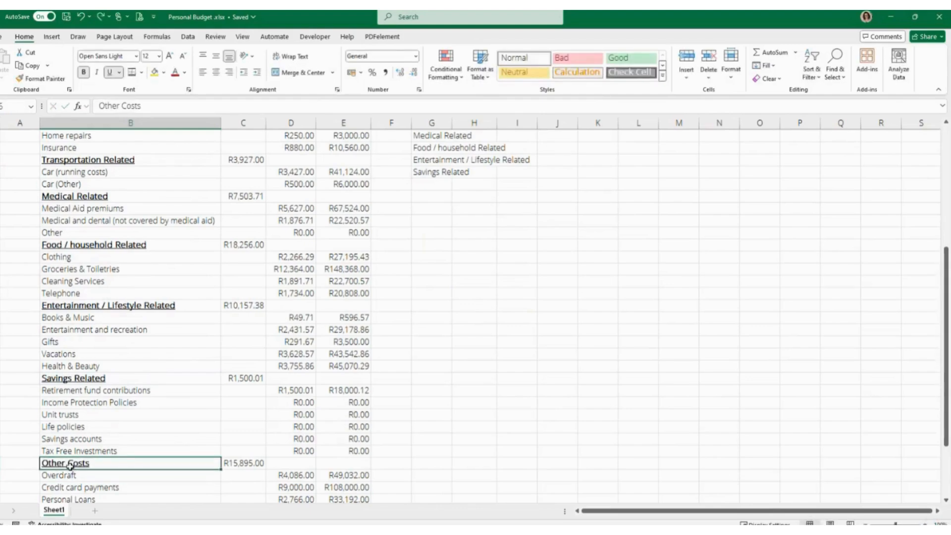
Link summary label G23 to the Other Costs heading in B46.
click(438, 183)
text(=)
click(58, 465)
key(Return)
scroll(297, 421, down, 4)
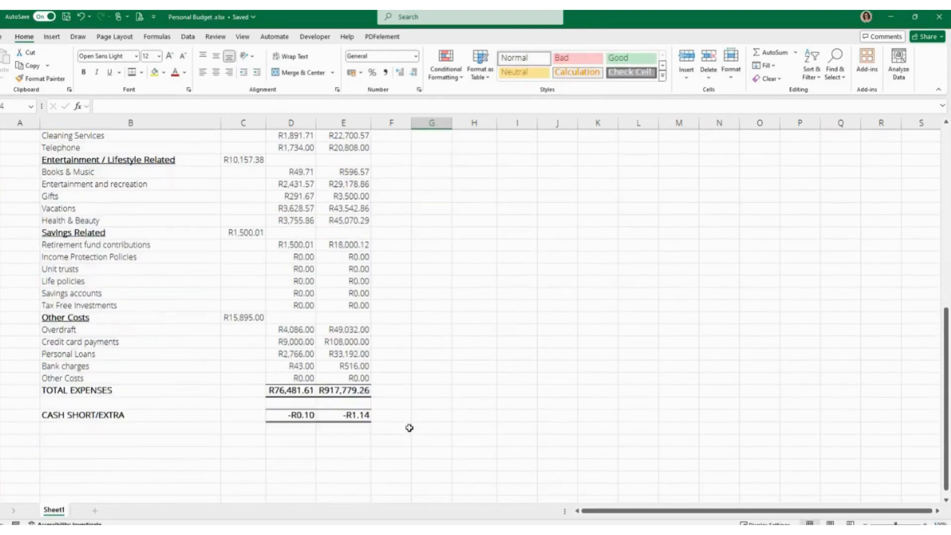
Link summary amounts H18 and H19 to the Transportation subtotal (=C21) and the Medical subtotal (=C24).
scroll(462, 378, up, 9)
click(481, 308)
text(=)
click(250, 341)
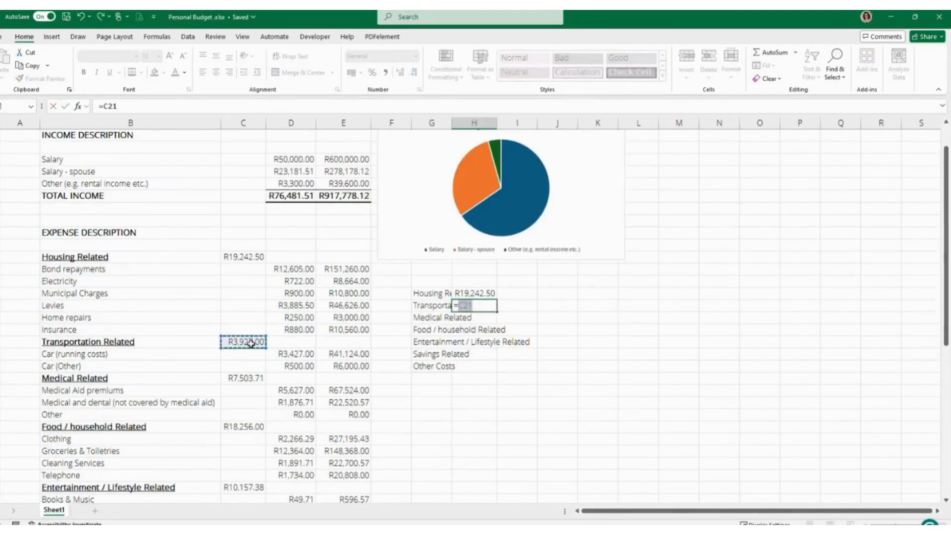
key(Return)
text(=)
click(239, 377)
key(Return)
Link summary amounts H20 and H21 to the Food / household subtotal (=C28) and the Entertainment / Lifestyle subtotal (=C33).
text(=)
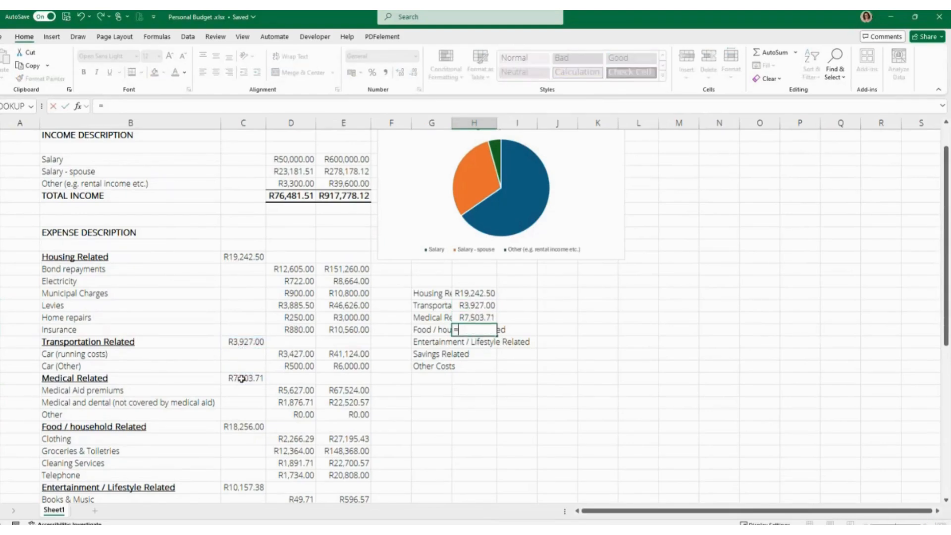
click(241, 427)
key(Return)
text(=)
click(243, 486)
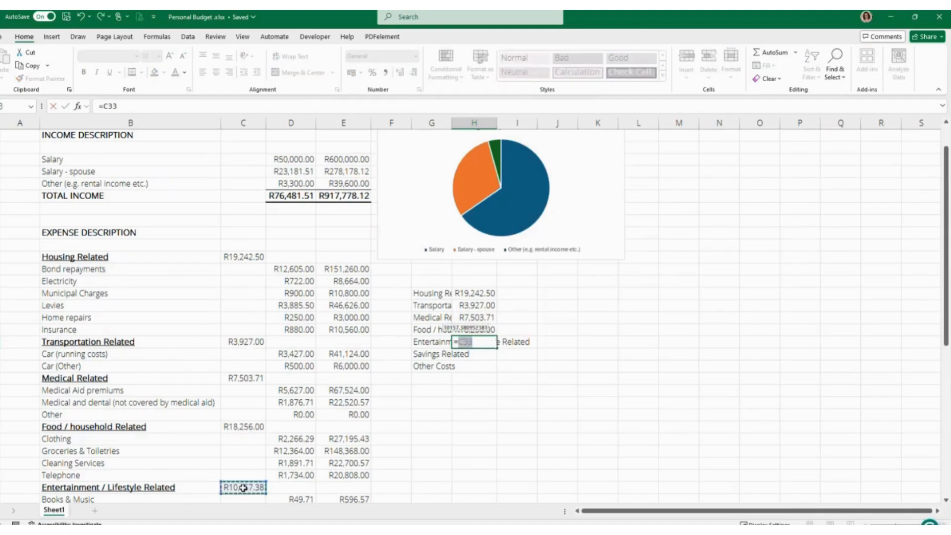
key(Return)
Link summary amount H22 to the Savings Related subtotal with =C39.
text(=)
scroll(303, 399, down, 4)
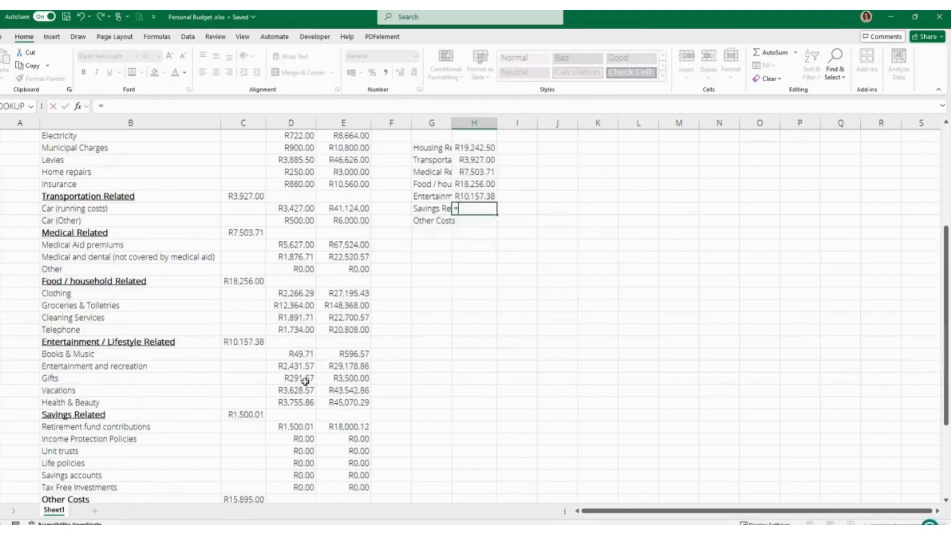
click(238, 414)
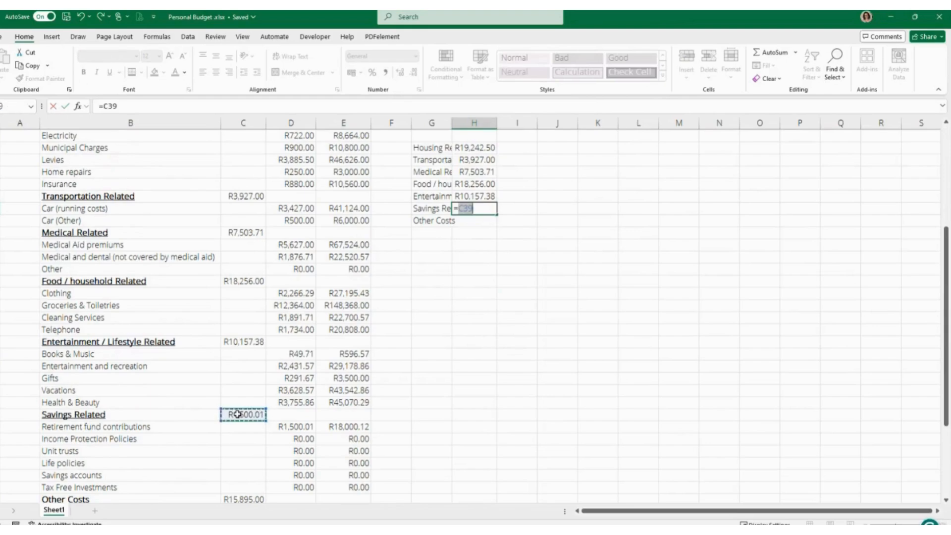
key(Return)
Link summary amount H23 to the Other Costs subtotal with =C46.
scroll(238, 414, down, 2)
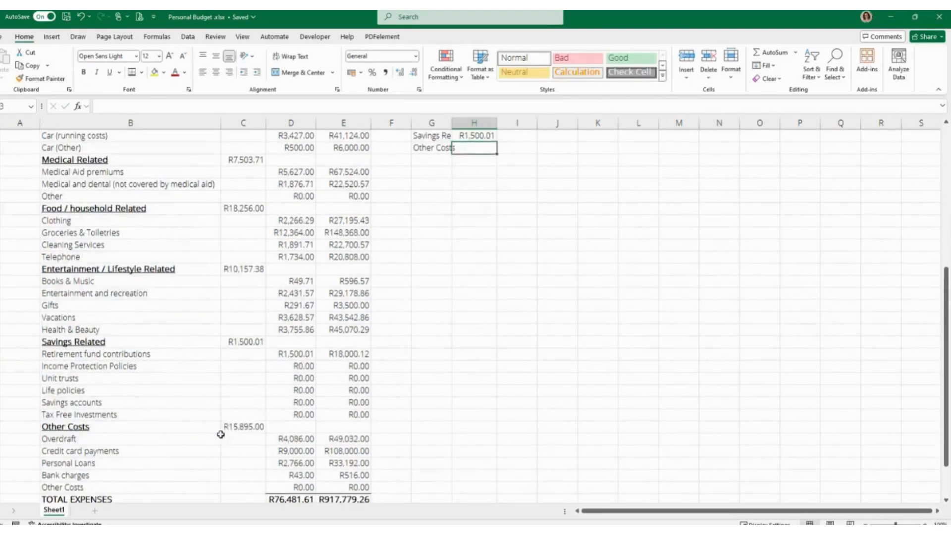
click(247, 425)
text(=)
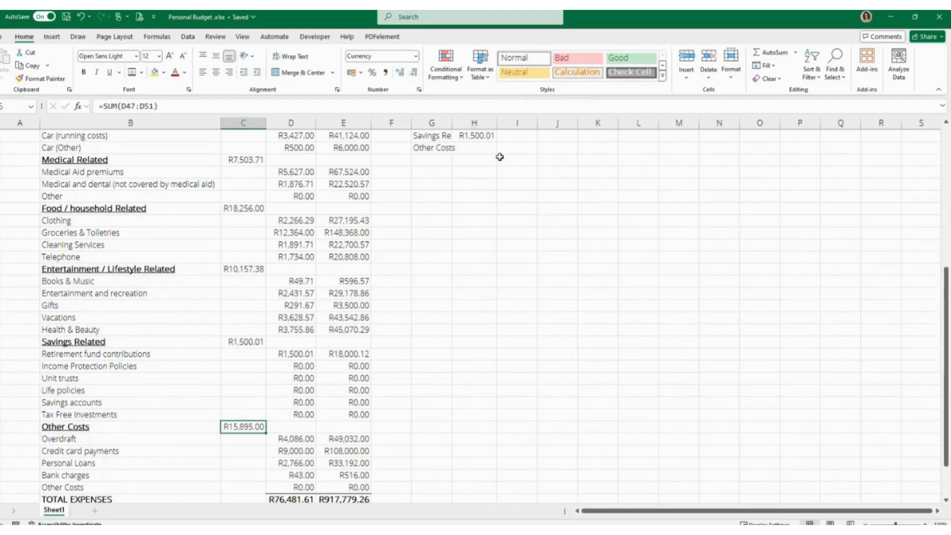
click(479, 147)
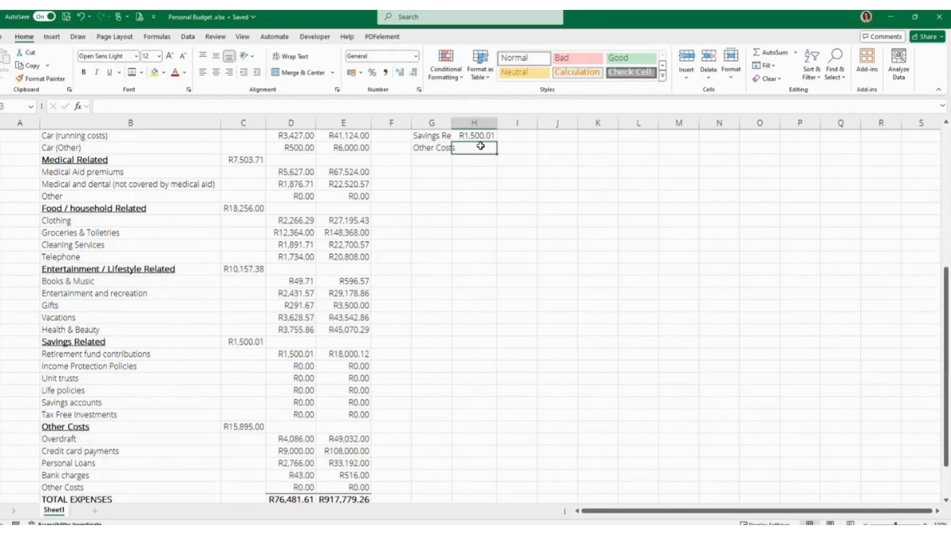
text(=)
click(242, 426)
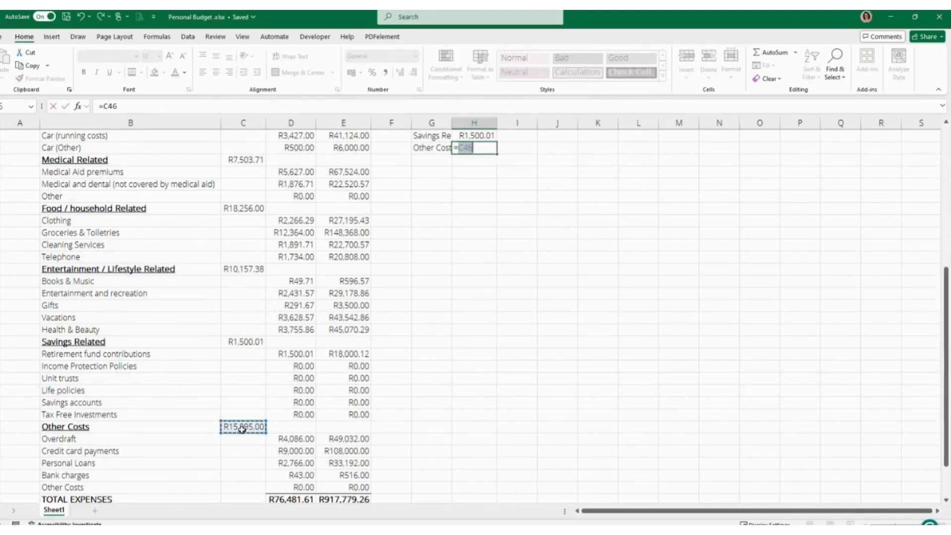
key(Return)
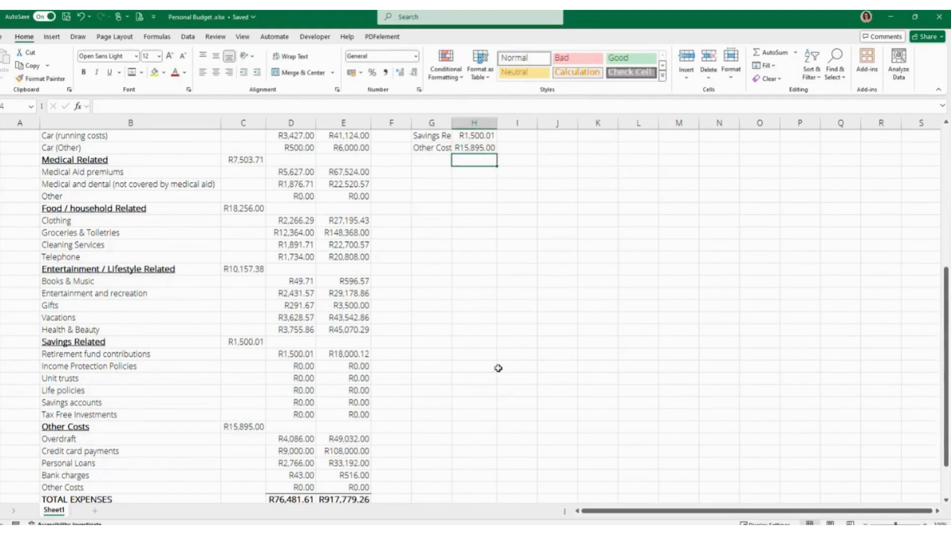
Enter the label "Check Sum" in G24, directly under the Other Costs summary label.
scroll(496, 370, up, 1)
scroll(496, 369, up, 6)
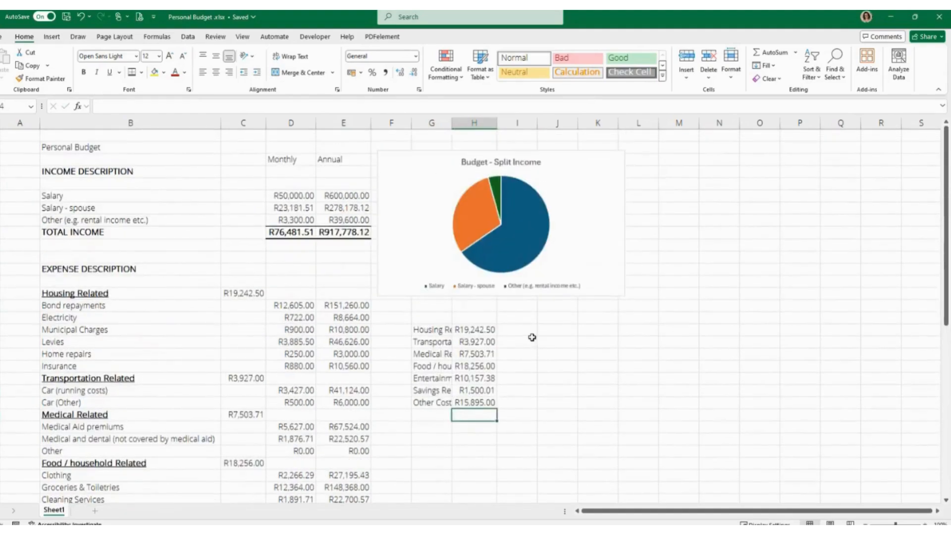
click(540, 352)
click(512, 375)
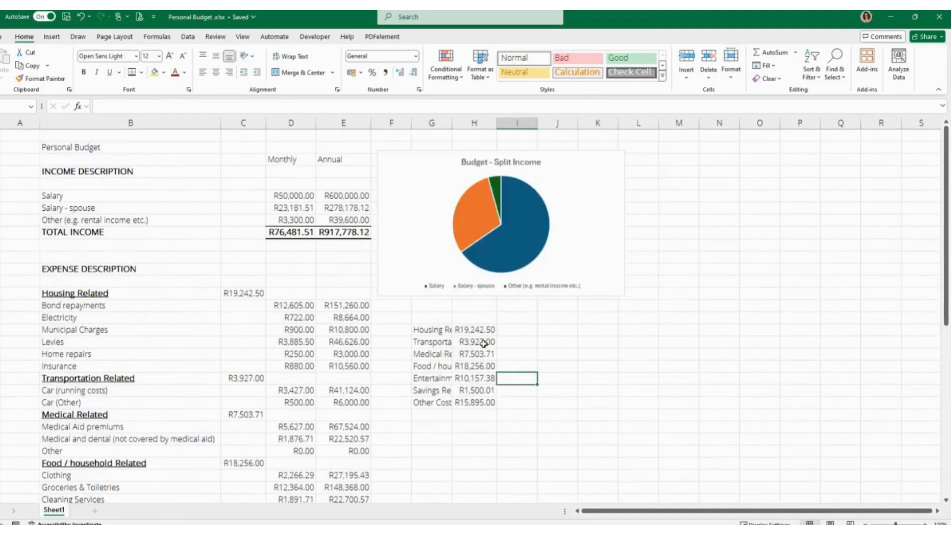
click(441, 412)
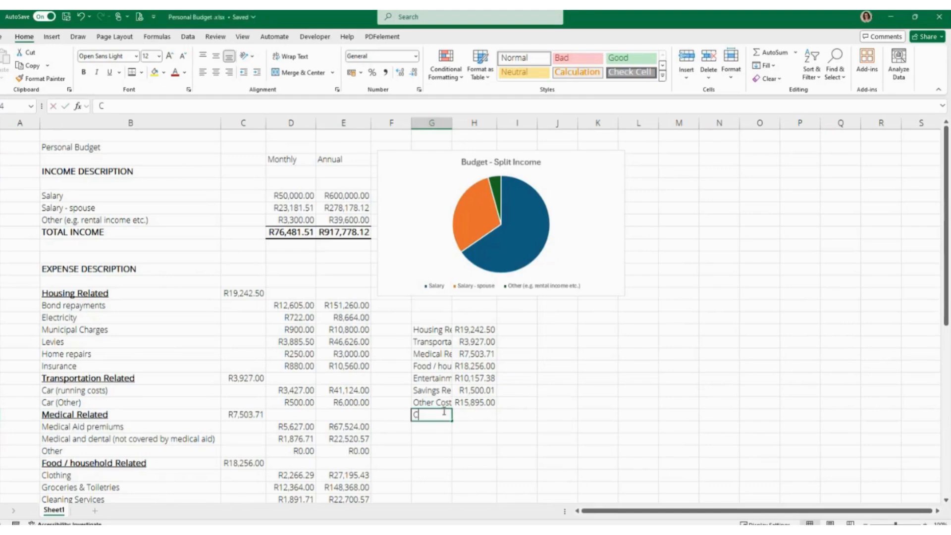
text(Check SUm)
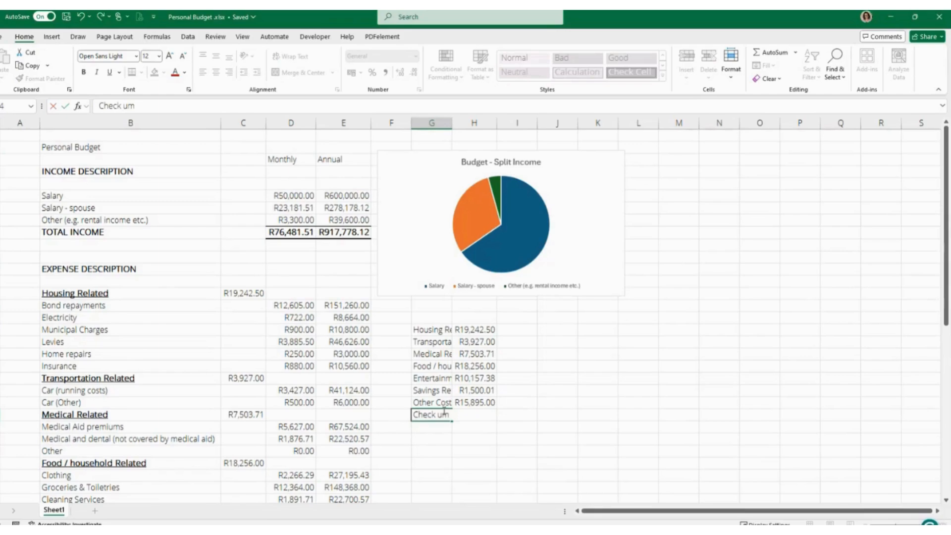
key(Tab)
Total the category amounts H17:H23 with a SUM formula in H24.
text(=sum)
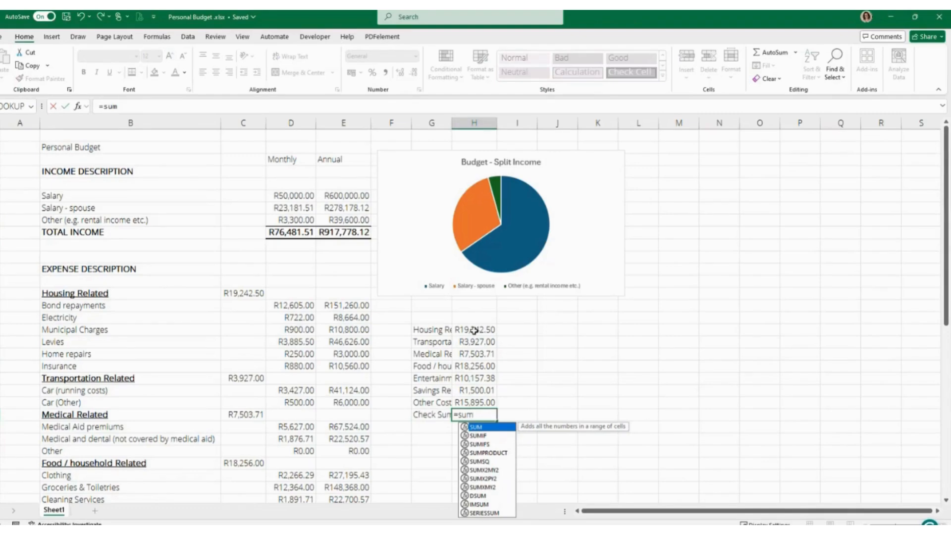
text(()
drag(474, 330, 474, 402)
key(Return)
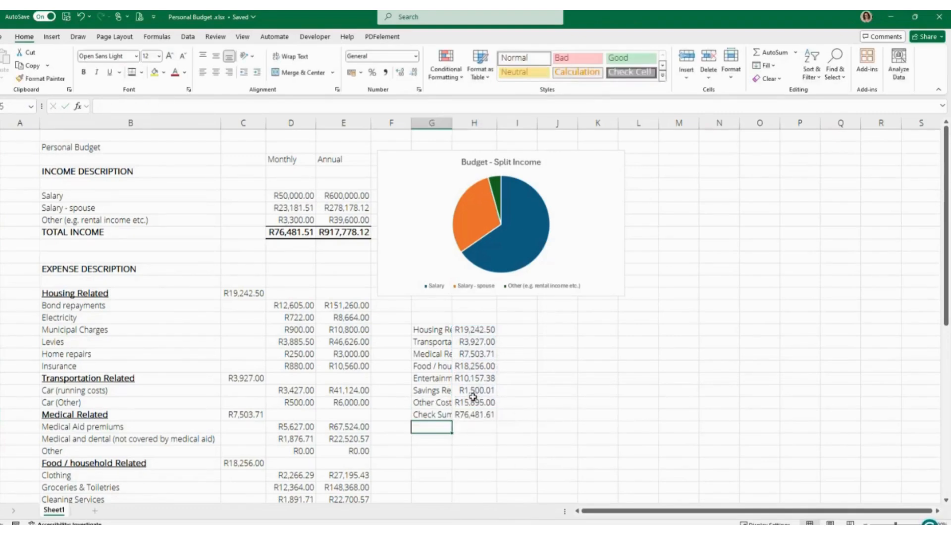
Add a check in H25 that compares the Check Sum with the monthly total expenses, using =H24=D52.
scroll(475, 397, down, 2)
click(471, 341)
click(478, 360)
text(=)
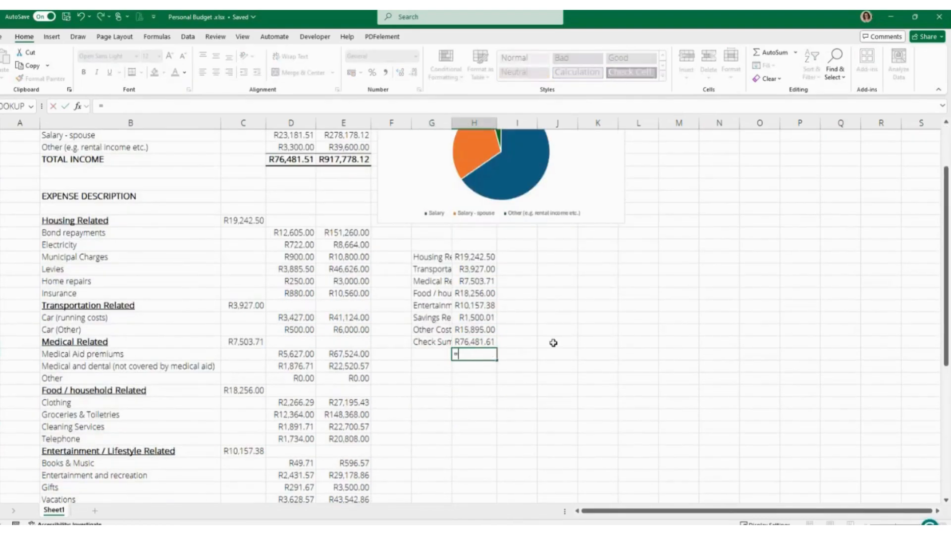
click(481, 340)
text(=)
scroll(496, 352, down, 6)
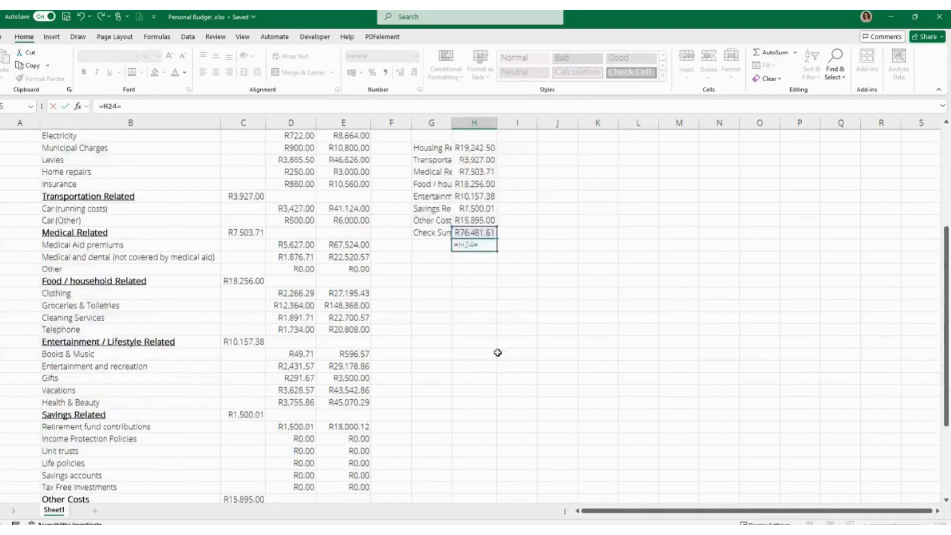
scroll(481, 361, down, 1)
click(293, 427)
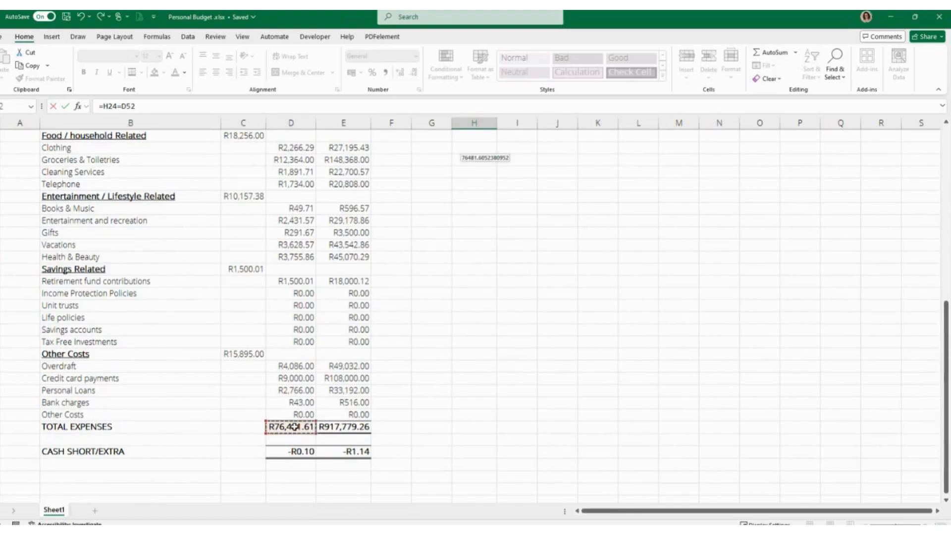
scroll(489, 381, up, 3)
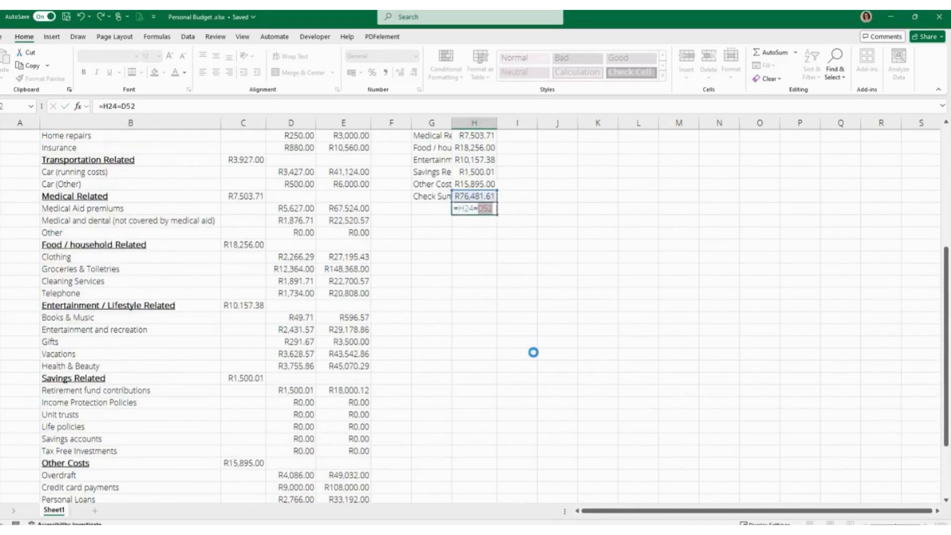
key(Return)
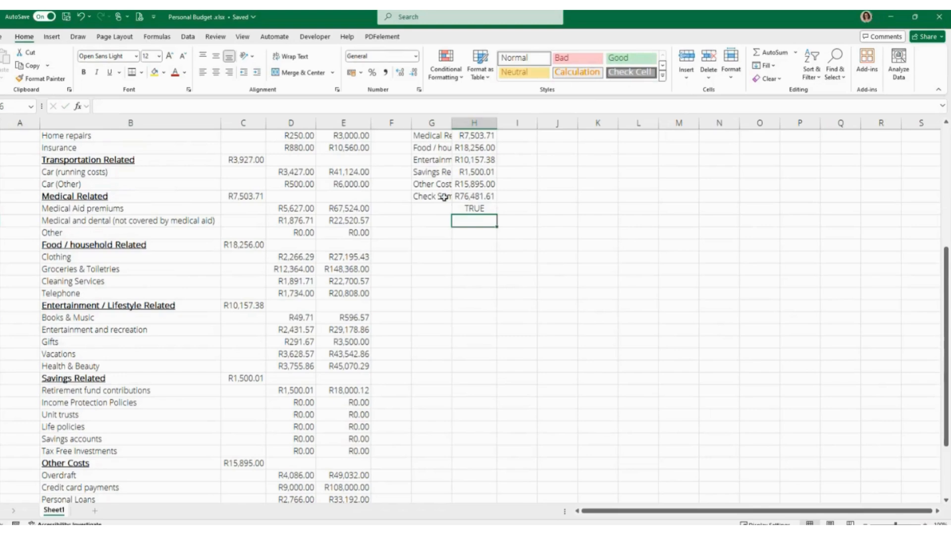
Test the check by linking the housing amount H17 to the bond repayments with =D15, and inspect H25.
scroll(485, 220, up, 2)
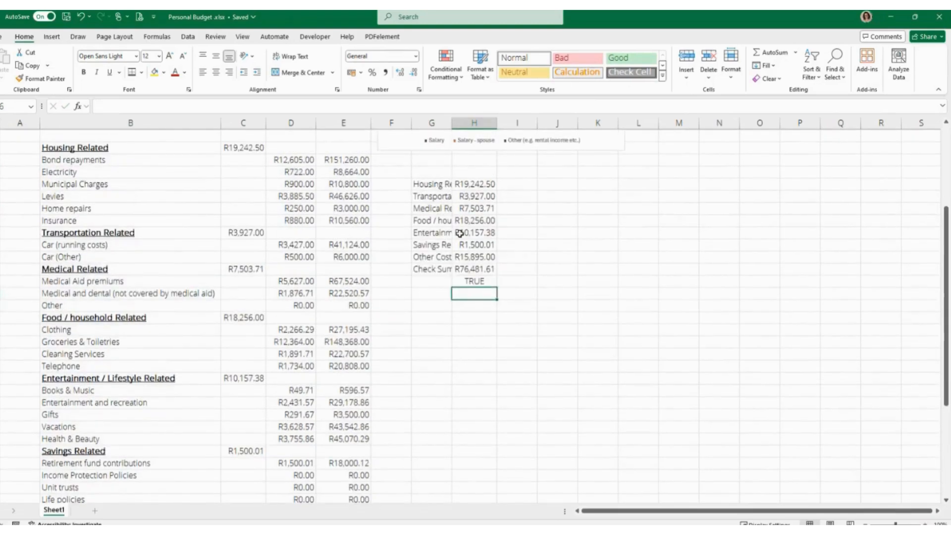
scroll(493, 297, down, 1)
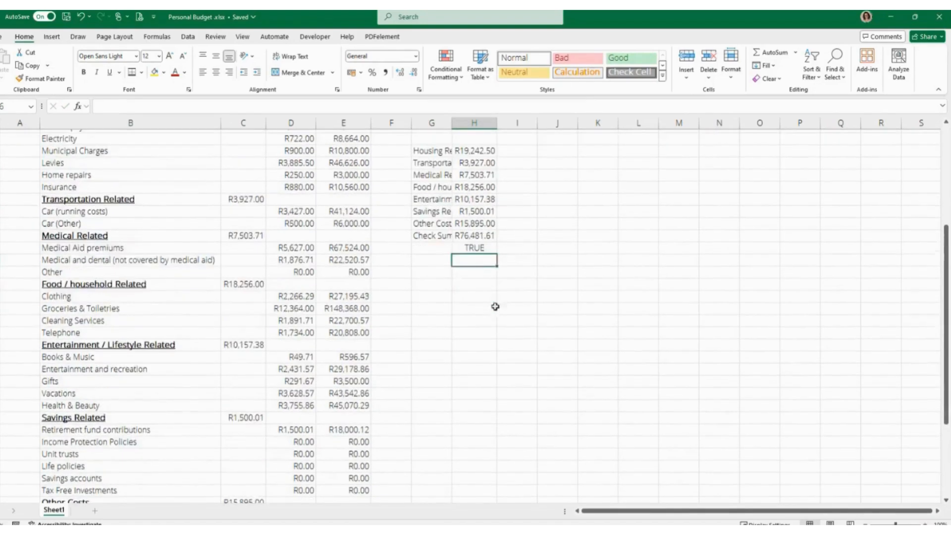
scroll(489, 365, up, 3)
click(492, 257)
text(=)
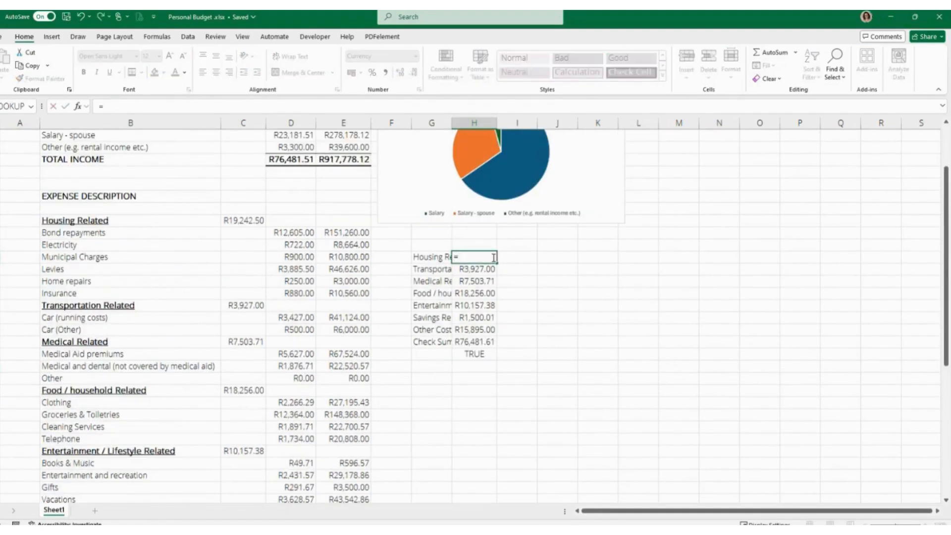
click(287, 231)
key(Return)
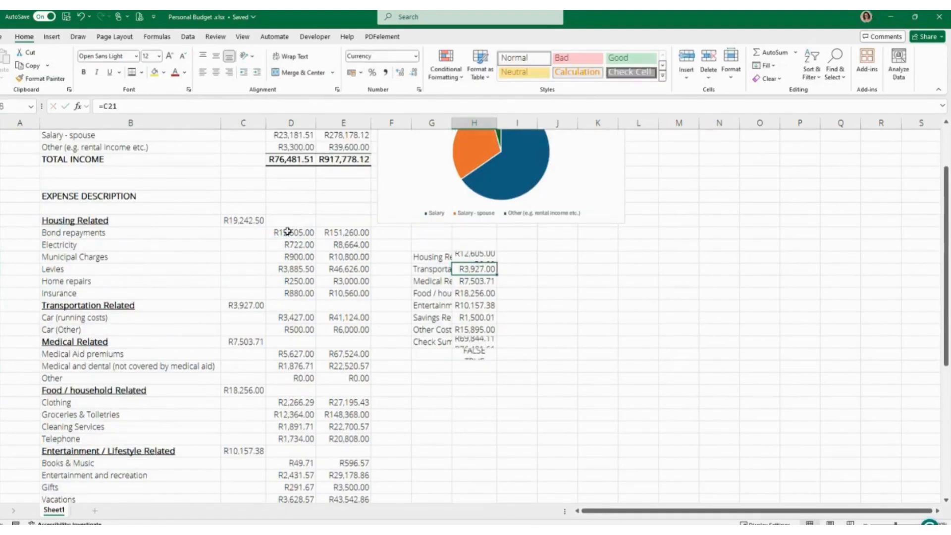
click(494, 354)
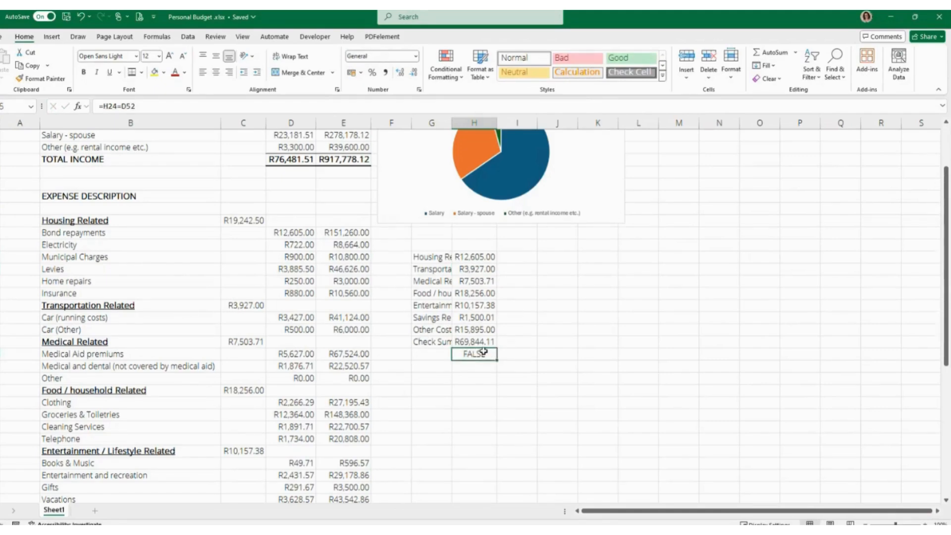
Relink the housing amount H17 to the Housing Related subtotal with =C14.
double_click(478, 257)
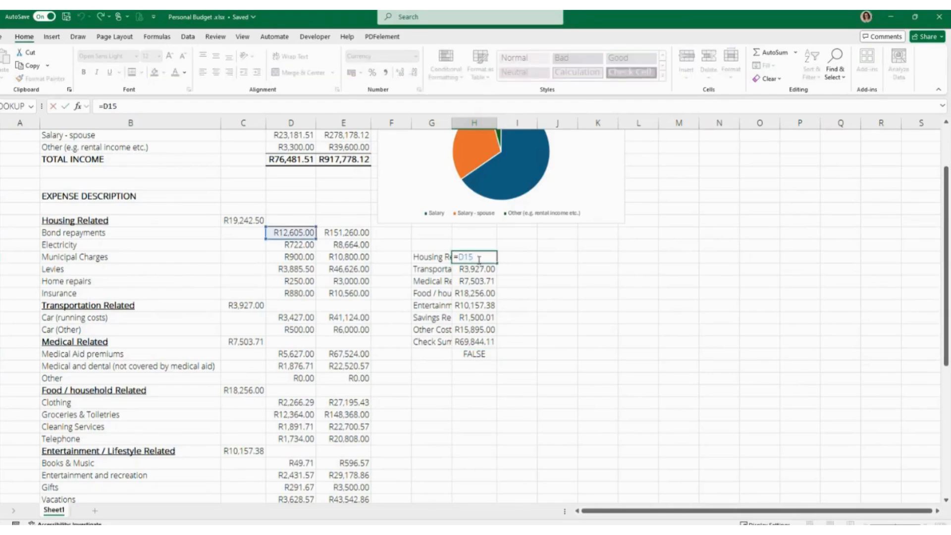
click(505, 277)
double_click(474, 257)
click(248, 221)
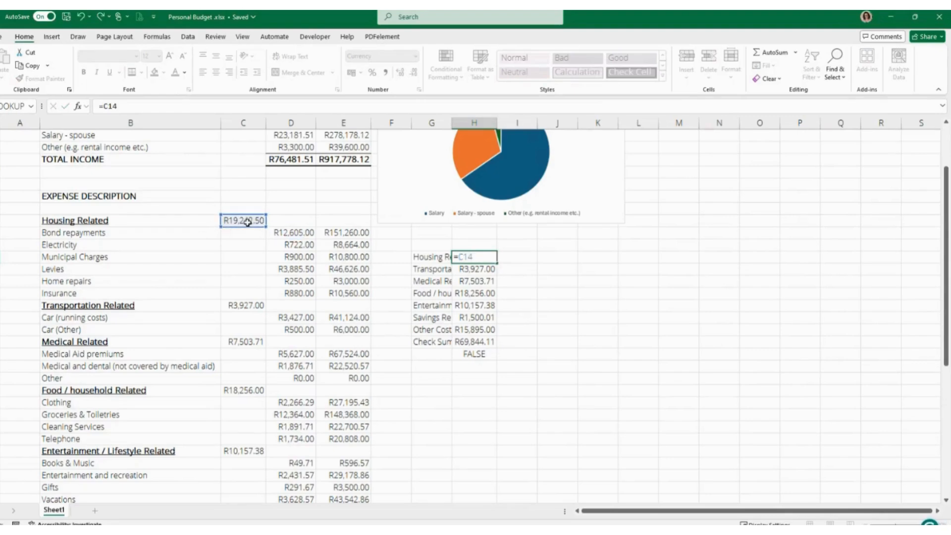
key(Return)
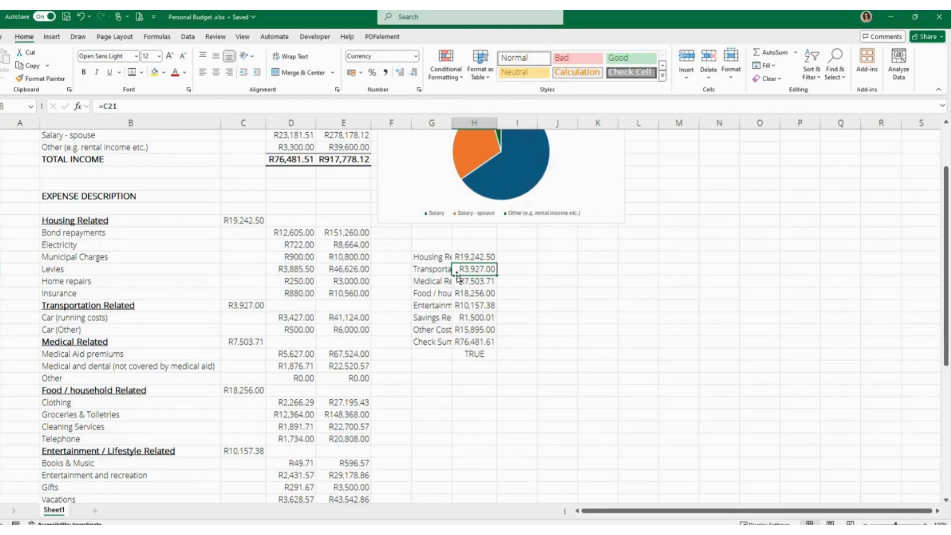
Insert a pie chart from the category labels and amounts in G17:H23, leaving out the check rows.
drag(421, 257, 474, 322)
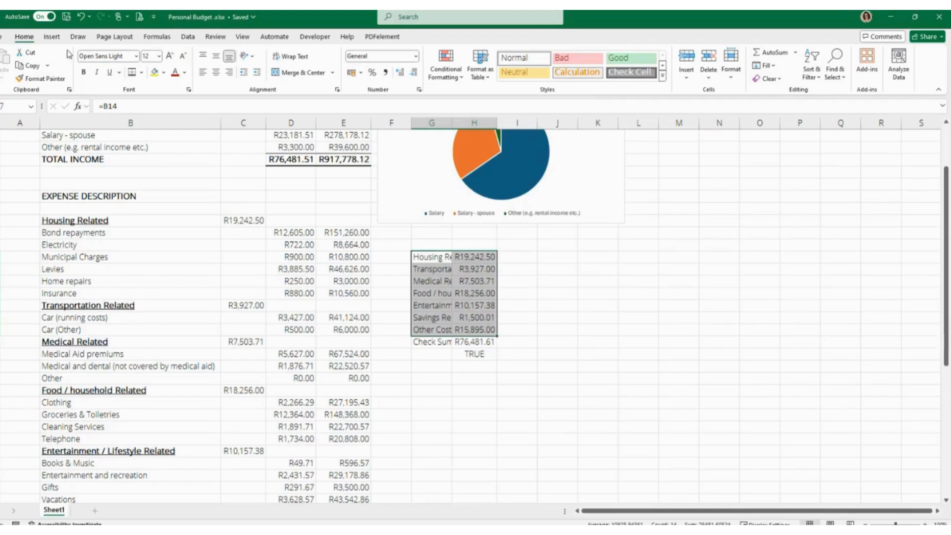
click(52, 38)
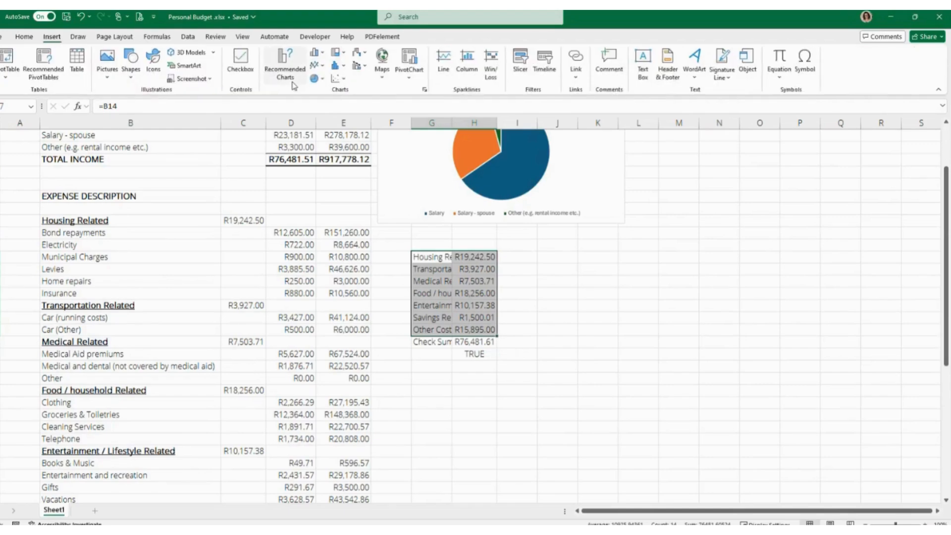
click(317, 79)
click(325, 115)
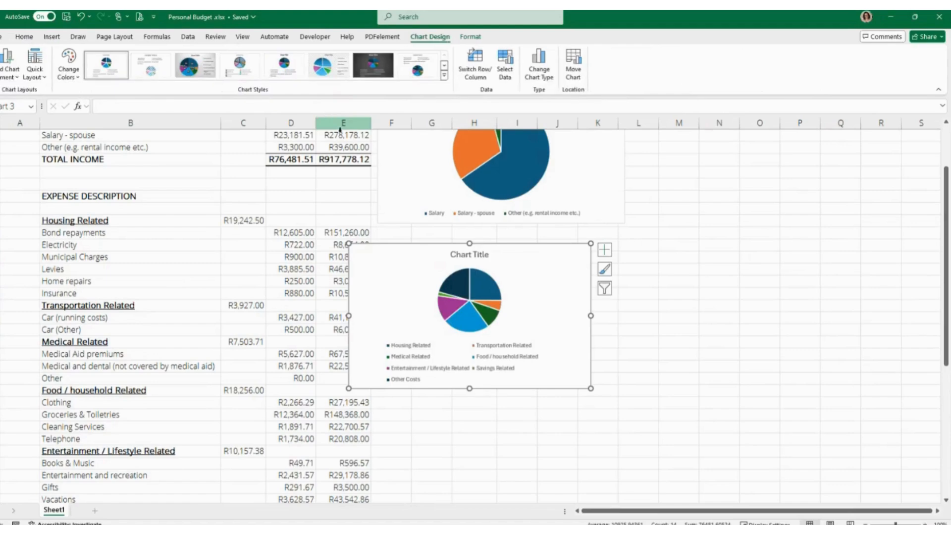
Place the expense pie chart directly below the income chart, nudge the income chart slightly up, and enlarge the expense chart to a similar width.
drag(558, 291, 581, 250)
scroll(587, 276, up, 2)
click(585, 255)
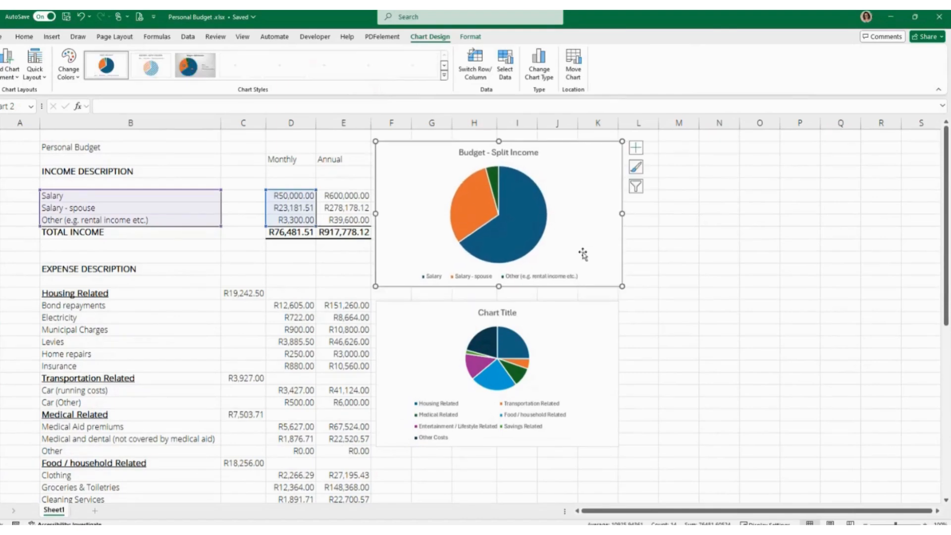
drag(603, 328, 603, 320)
drag(618, 438, 624, 465)
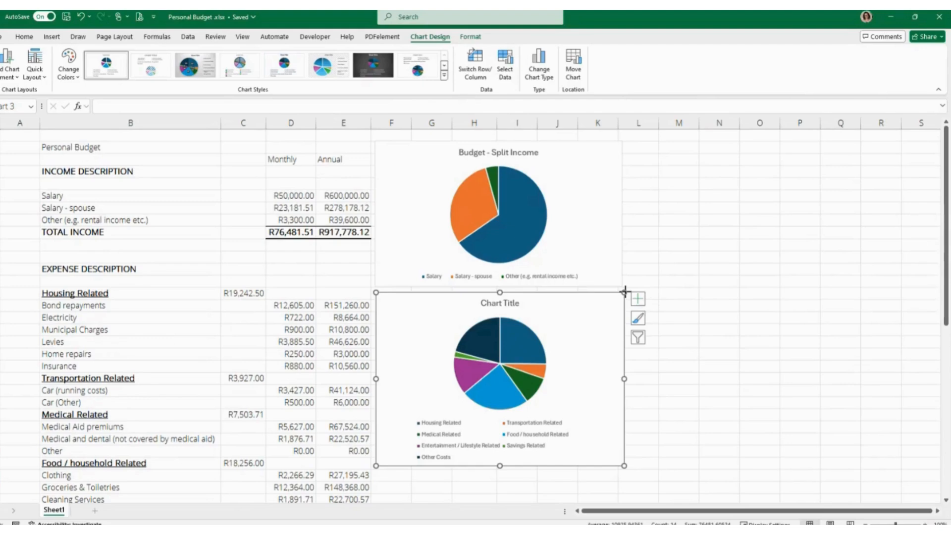
Slightly adjust the expense pie chart's size to match the income chart's width and change its title to "Budget Expenses".
mouse_move(623, 293)
mouse_down()
mouse_move(696, 213)
mouse_move(609, 303)
mouse_move(622, 291)
mouse_up()
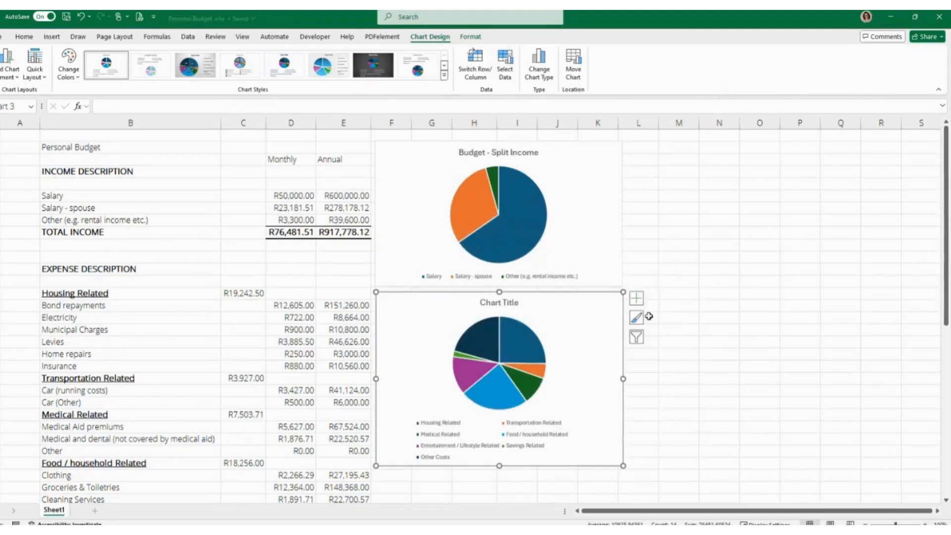
click(719, 390)
double_click(496, 302)
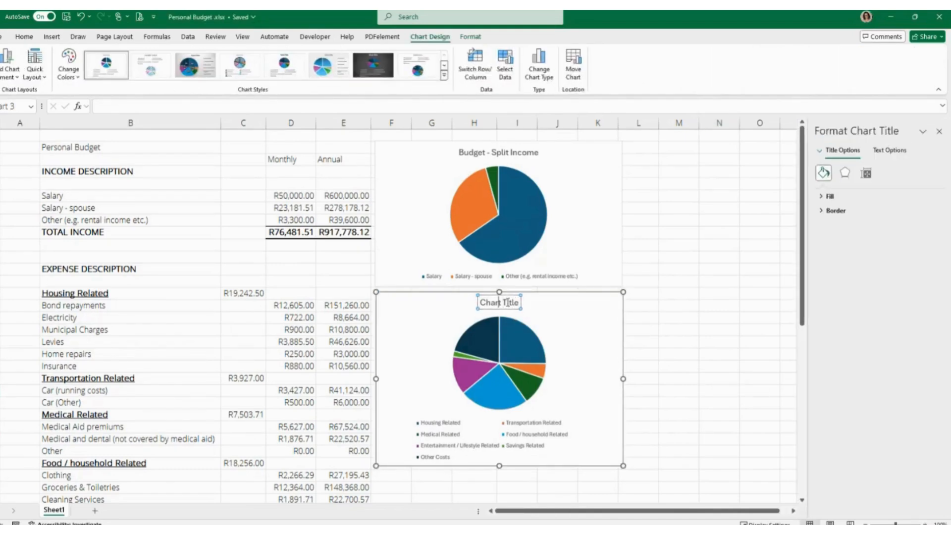
key(shift+Right)
key(shift+Right)
key(shift+Right)
key(shift+Right)
key(shift+Right)
text(Bu)
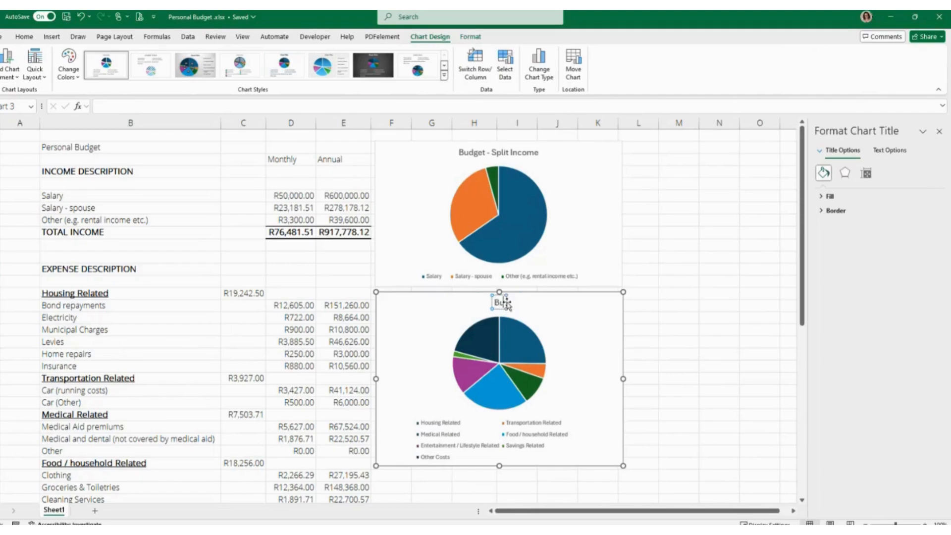
text(dget Expenses)
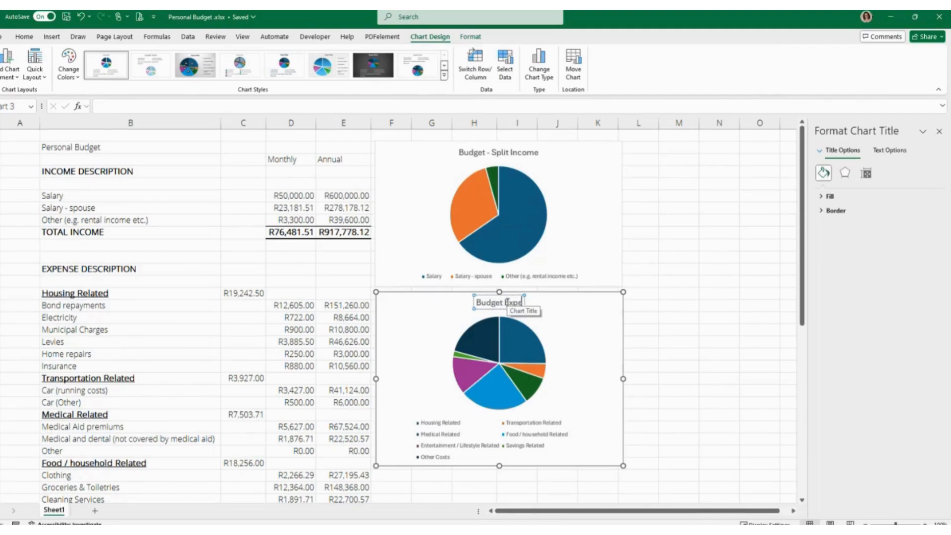
click(719, 242)
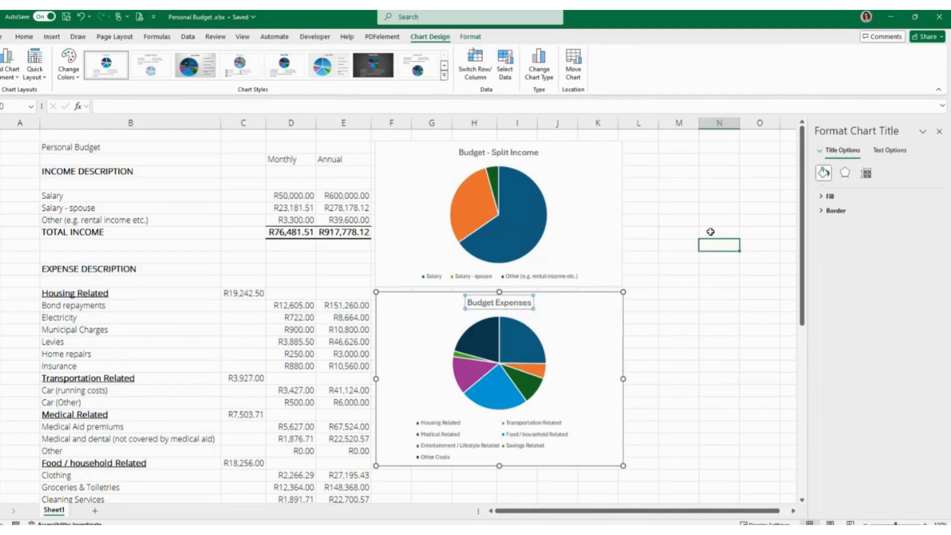
Recolour the Budget - Split Income pie chart with the fourth Colorful palette, starting with green, purple and blue.
click(542, 197)
click(568, 319)
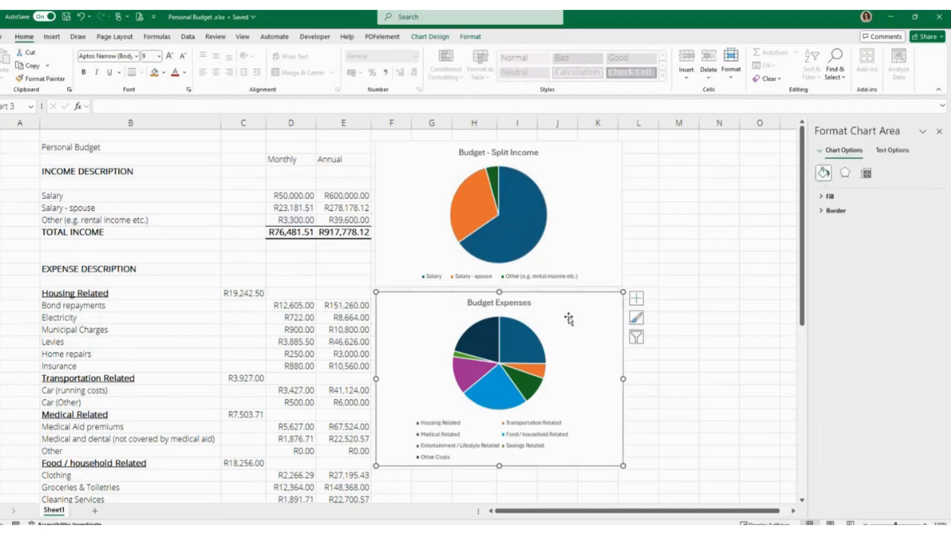
click(583, 210)
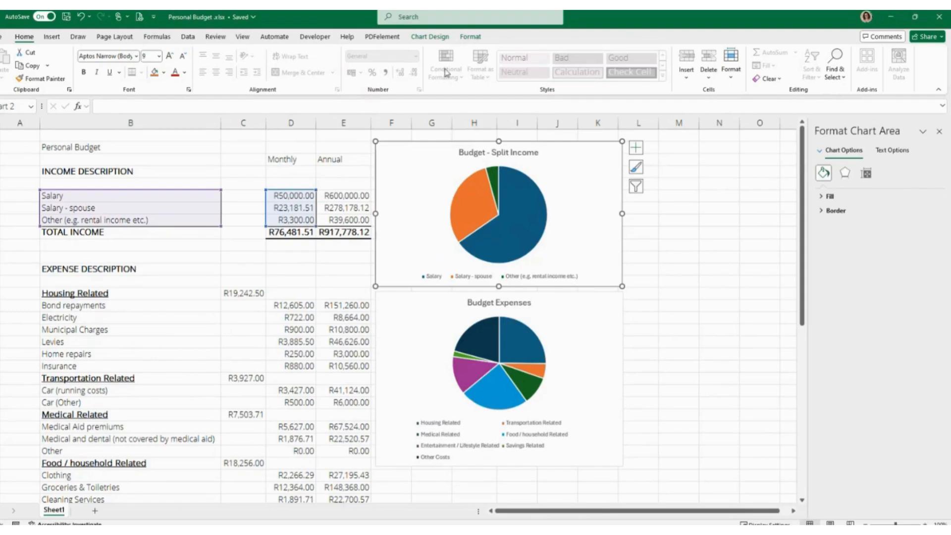
click(431, 38)
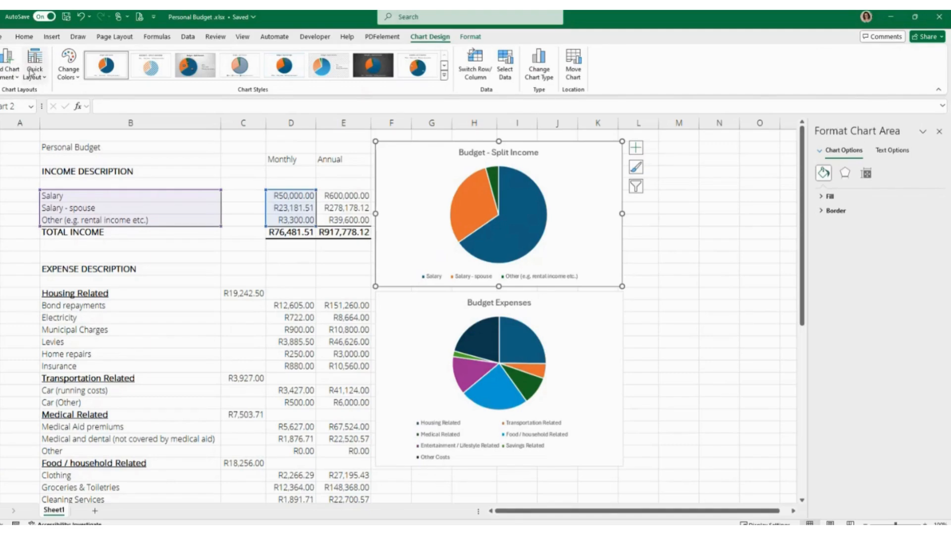
click(70, 64)
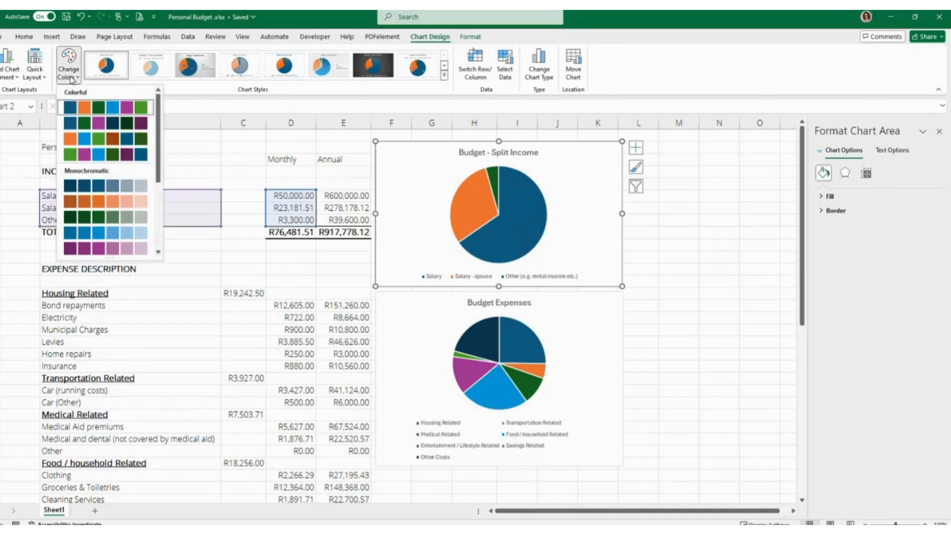
click(76, 156)
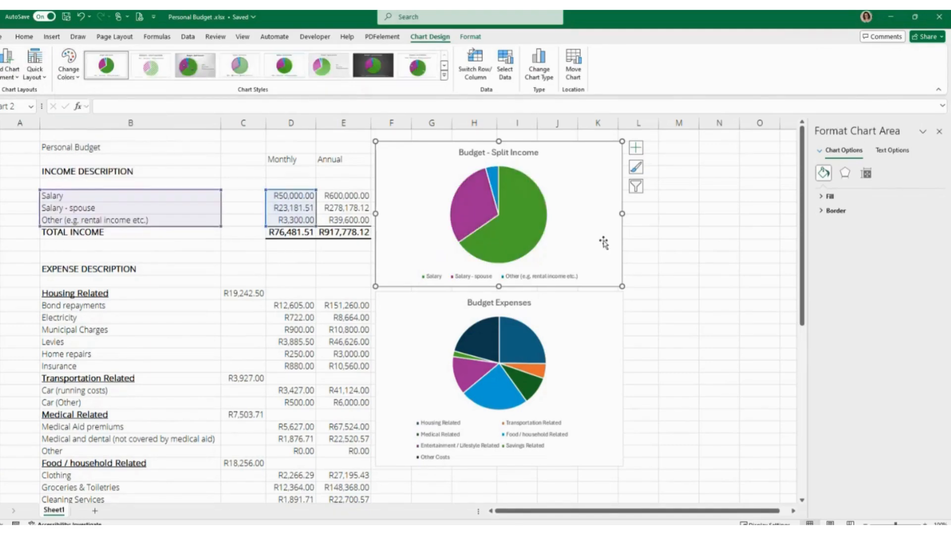
Try the same green, purple and blue Colorful palette on the Budget Expenses pie chart.
click(581, 338)
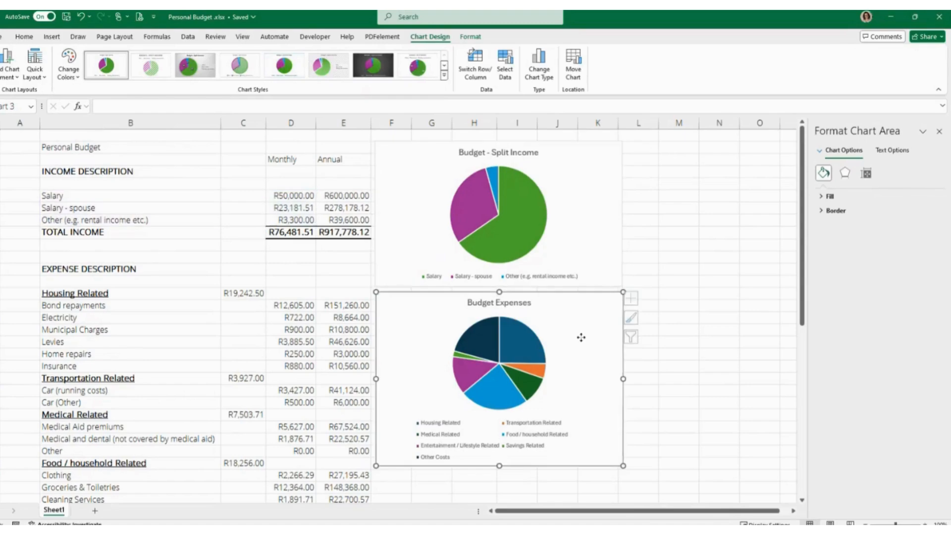
click(69, 69)
click(91, 157)
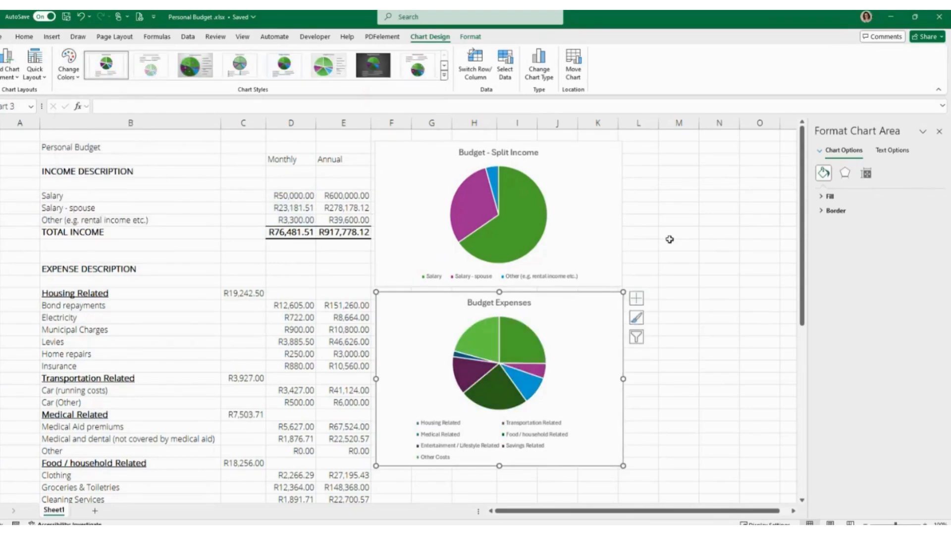
Restore the first Colorful palette, starting with blue, orange and dark green, on the Budget Expenses chart.
click(68, 67)
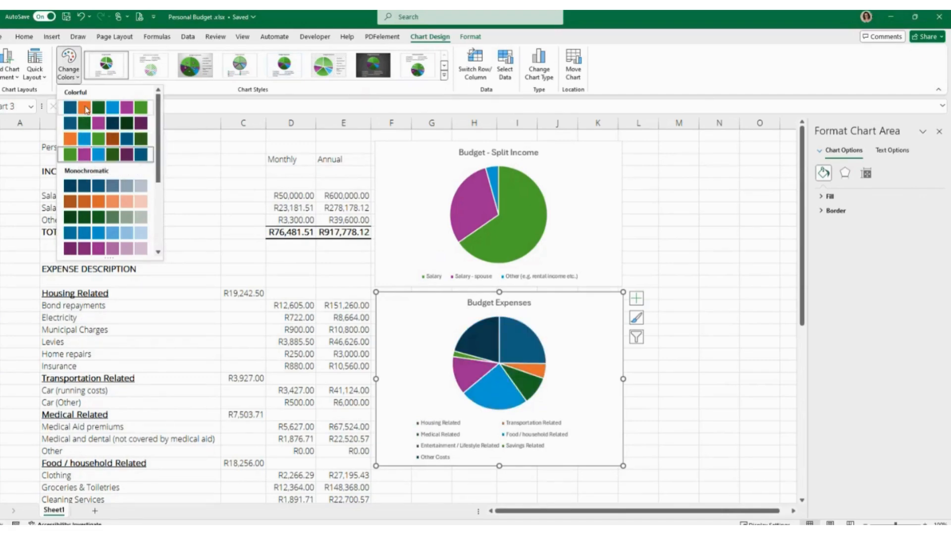
key(Escape)
click(709, 244)
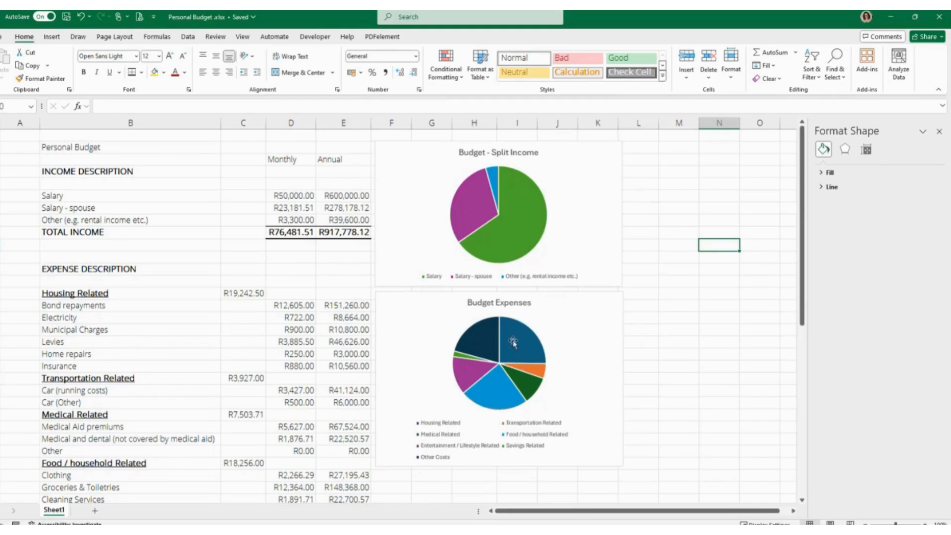
Examine the monthly Food / household amounts in column D, from Clothing to Telephone, behind the expense chart's slice.
mouse_move(498, 388)
scroll(237, 462, down, 1)
click(299, 440)
click(297, 450)
click(297, 462)
click(296, 474)
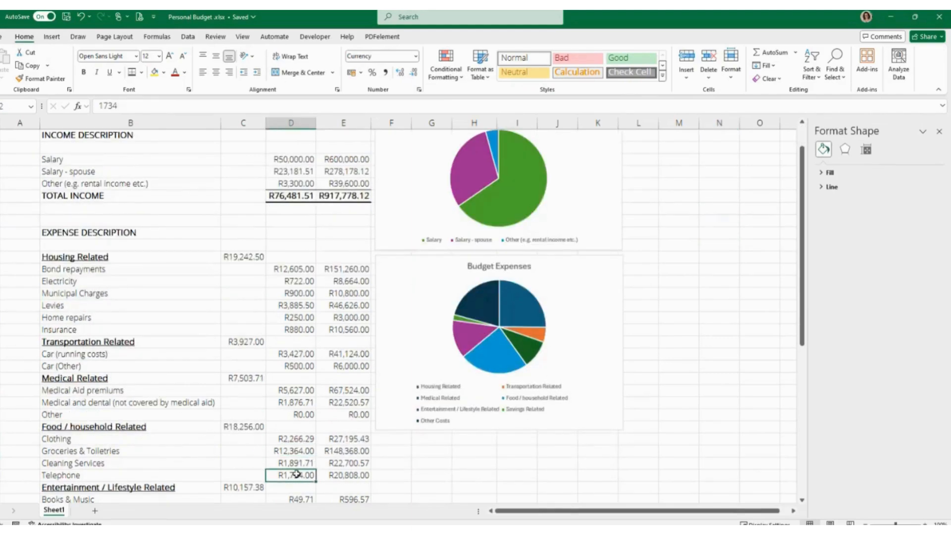
scroll(431, 404, up, 1)
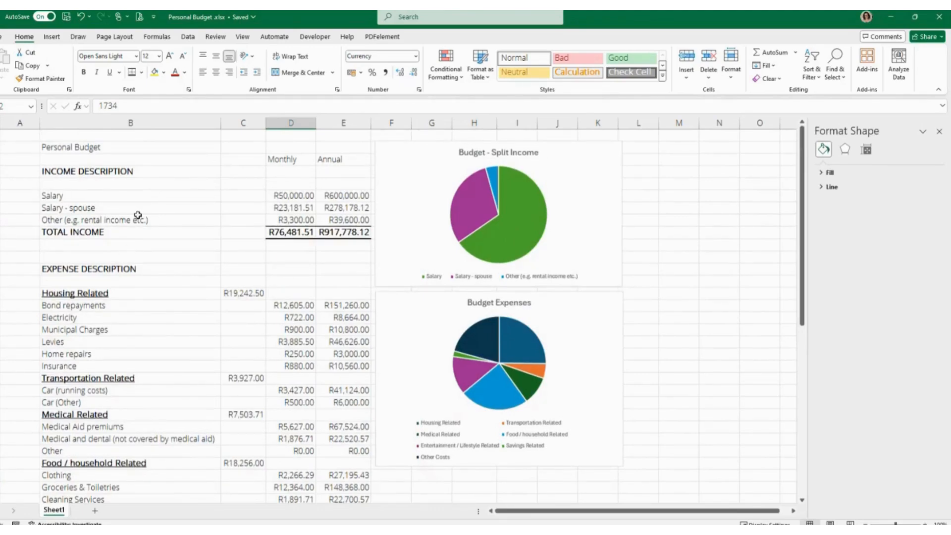
Hide column C with the category subtotals.
click(171, 183)
click(242, 121)
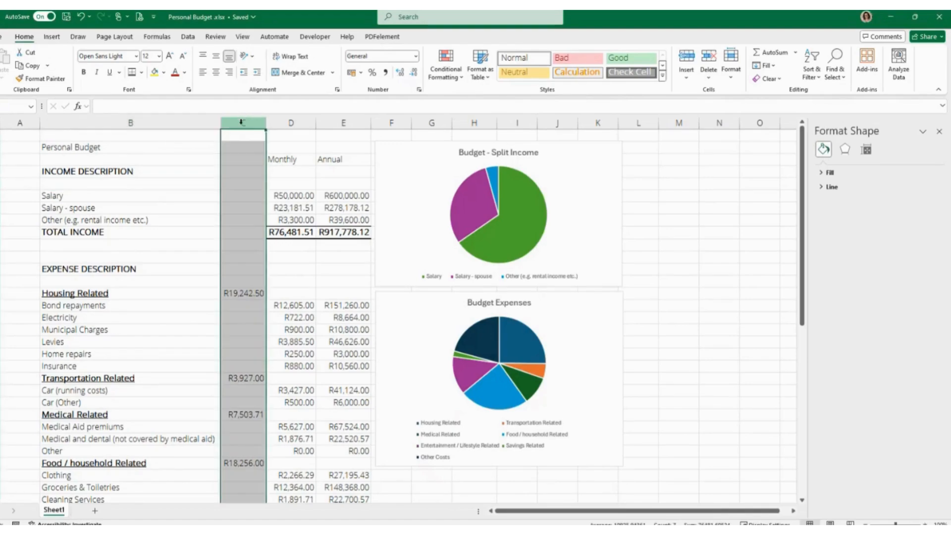
right_click(240, 122)
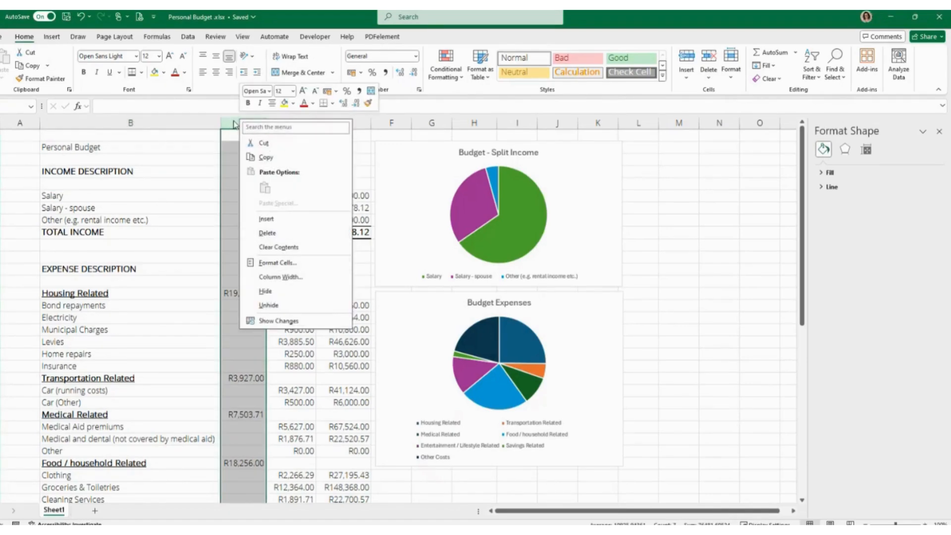
click(273, 290)
click(172, 236)
Fill the whole worksheet with the lightest grey shade of the white theme colour.
click(123, 148)
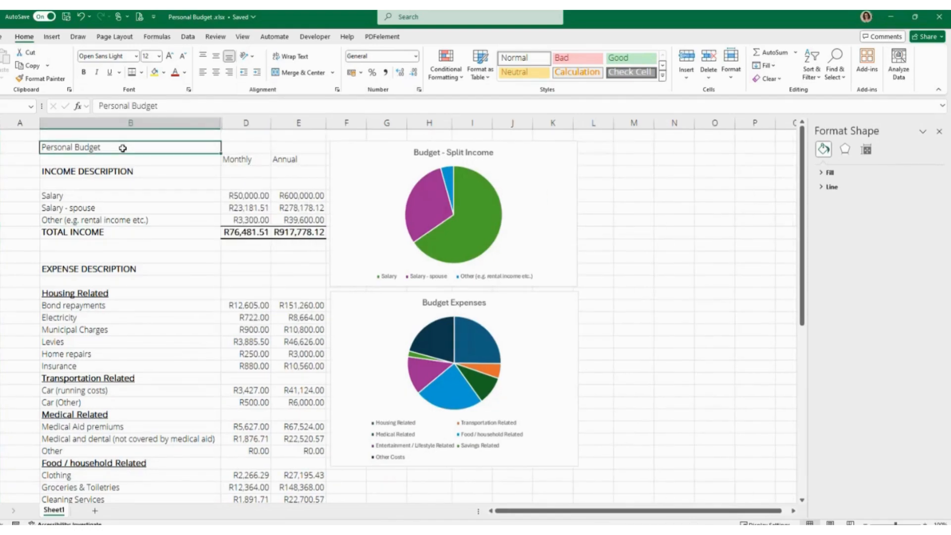
click(130, 187)
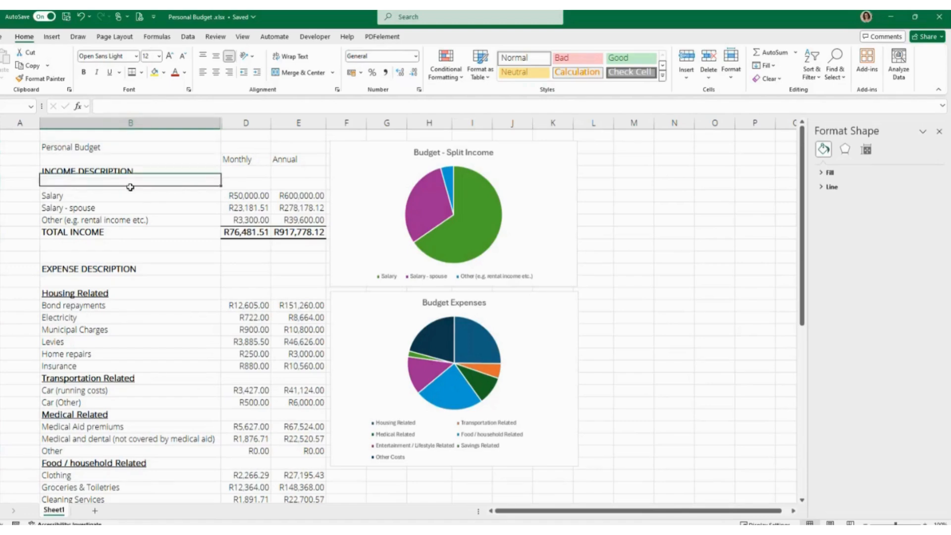
drag(129, 149, 265, 150)
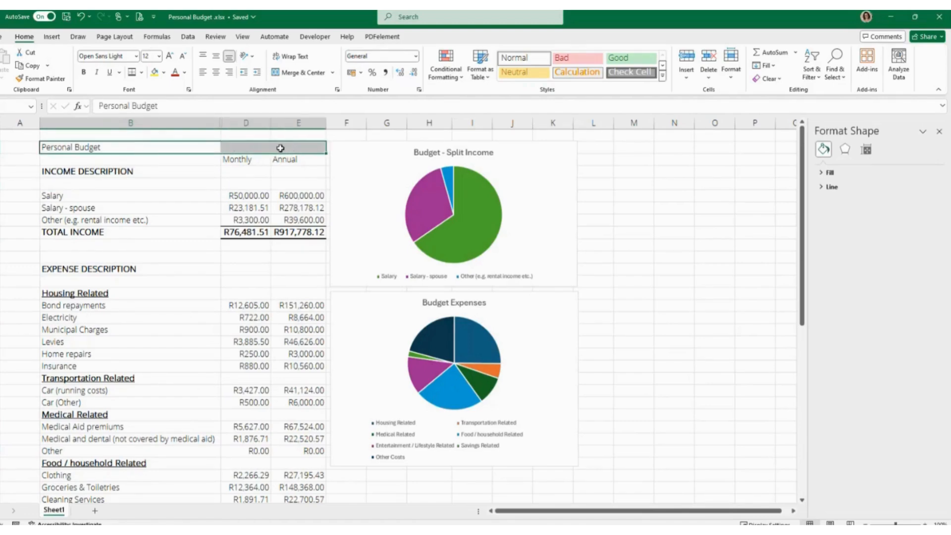
click(3, 123)
click(164, 73)
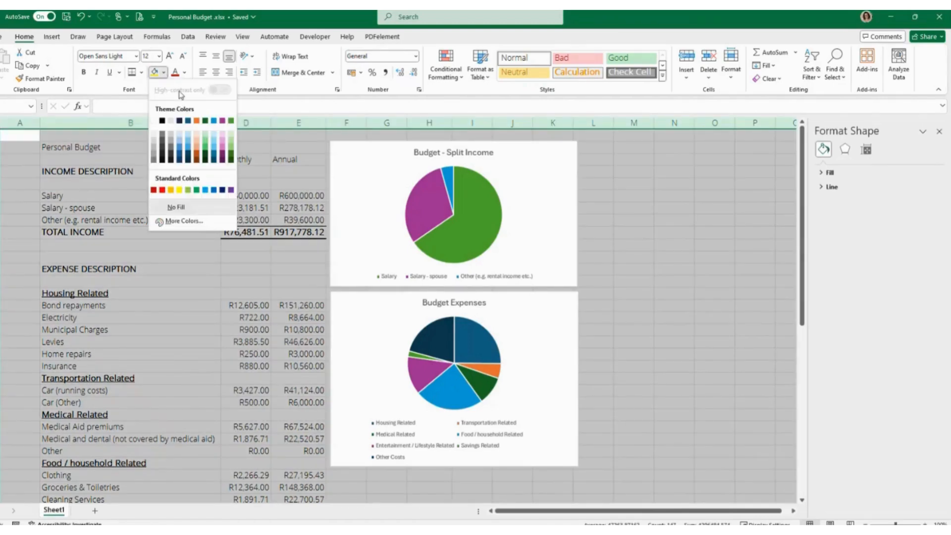
click(155, 132)
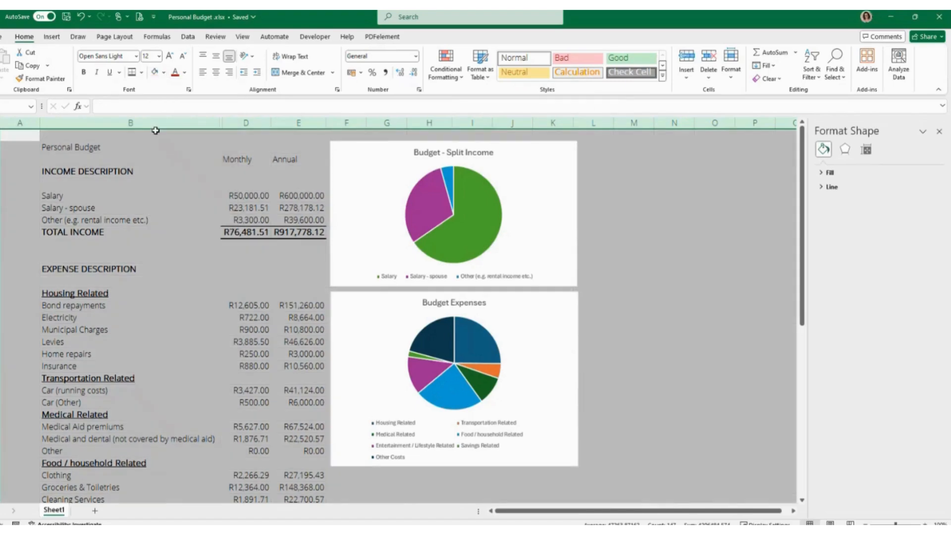
click(139, 160)
Merge the Personal Budget title cell across columns B to E, left-align it and enlarge its font to size 20.
drag(83, 149, 283, 147)
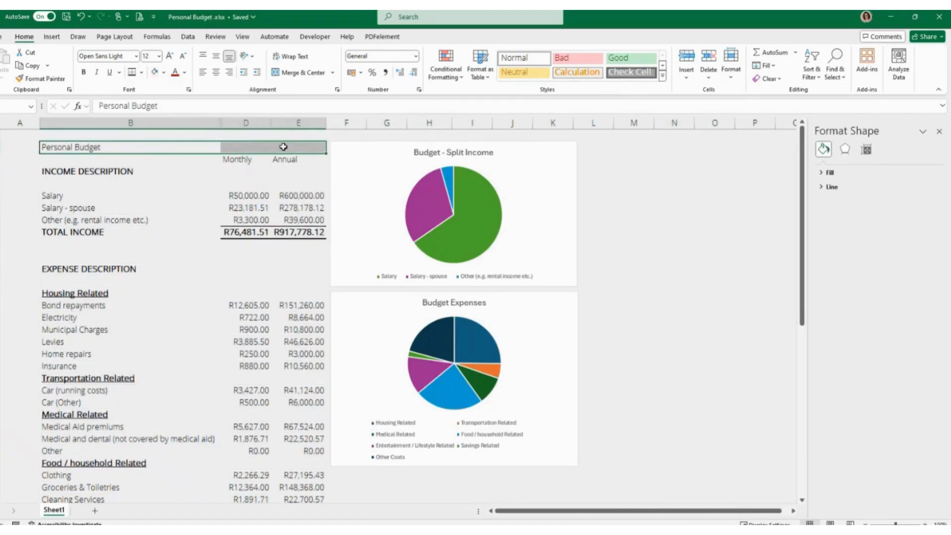
click(302, 73)
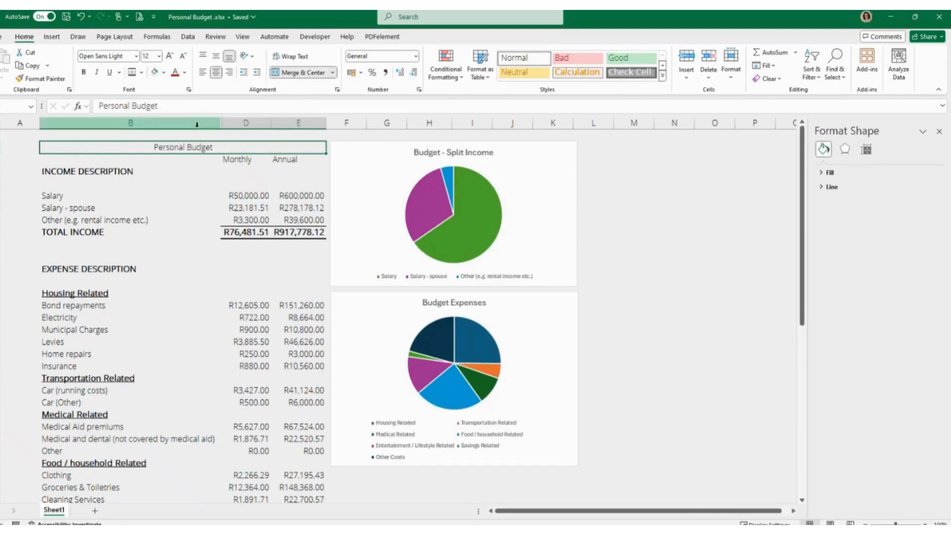
click(202, 75)
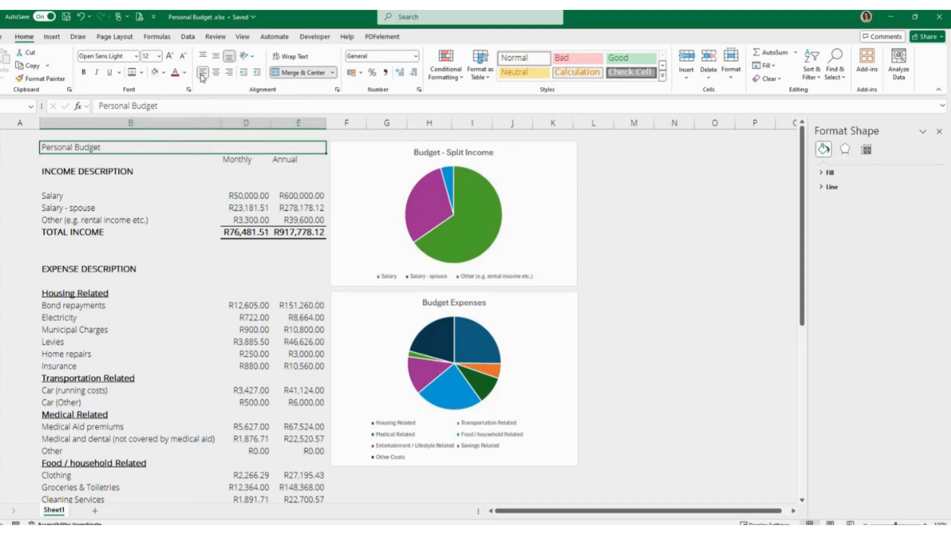
click(169, 56)
click(169, 57)
click(170, 57)
click(170, 56)
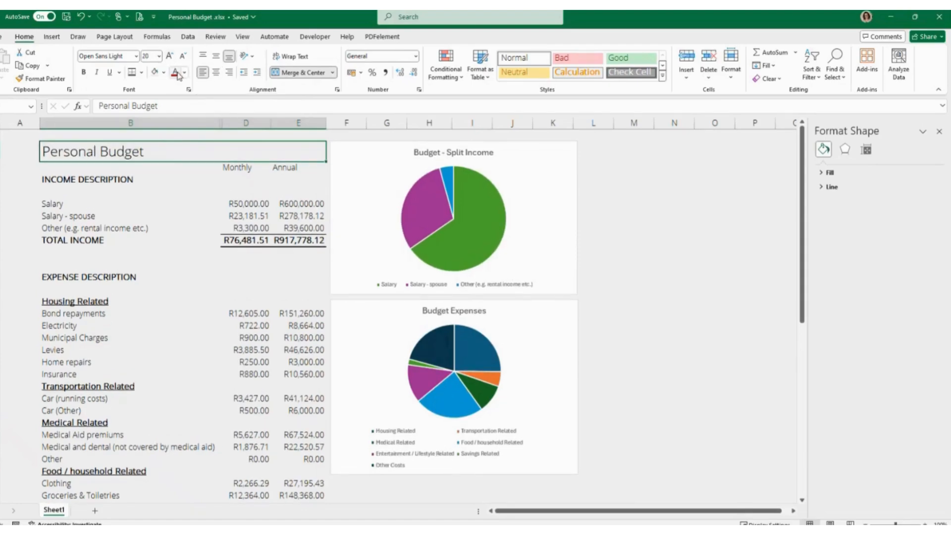
Give the Personal Budget title a purple theme fill and a light grey font colour.
click(164, 72)
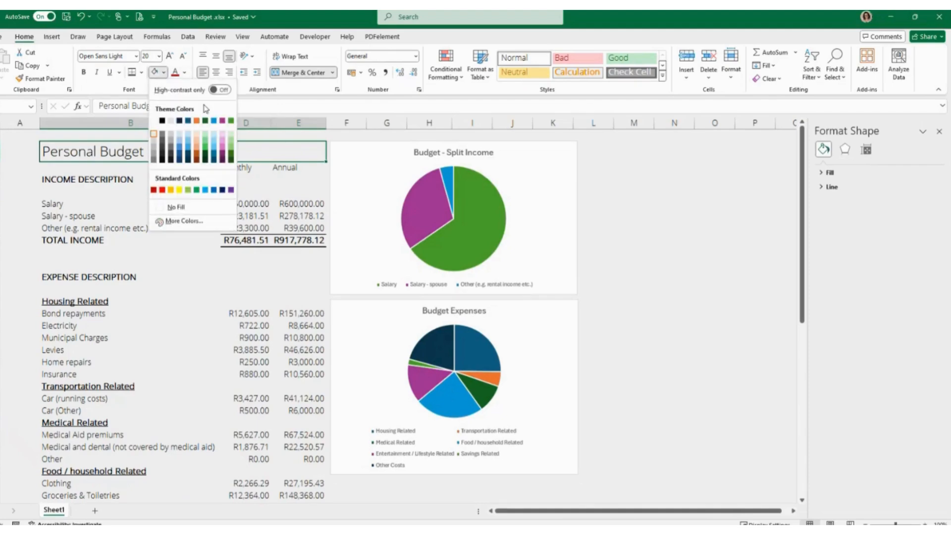
click(222, 121)
click(184, 72)
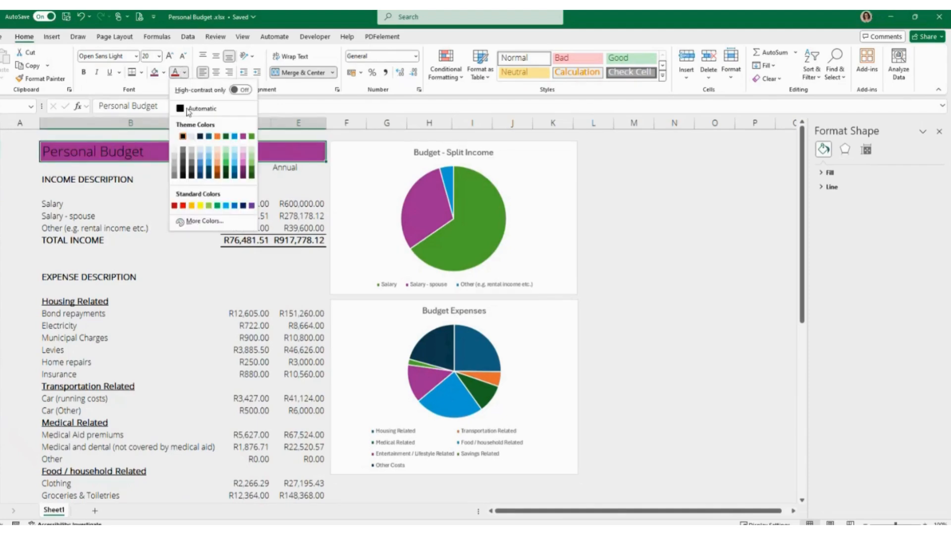
click(191, 136)
click(106, 164)
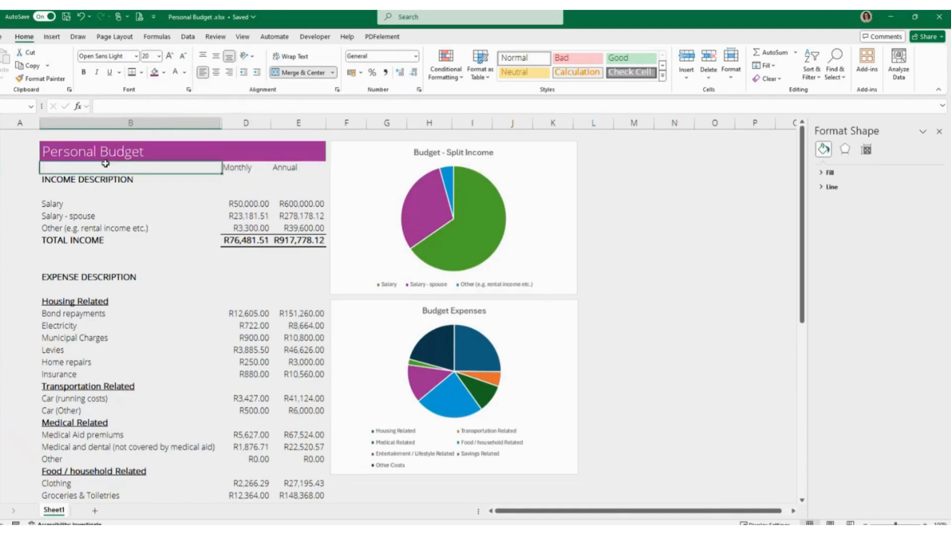
Fill the Monthly and Annual header row from column B to E with the lightest purple tint.
drag(105, 163, 297, 168)
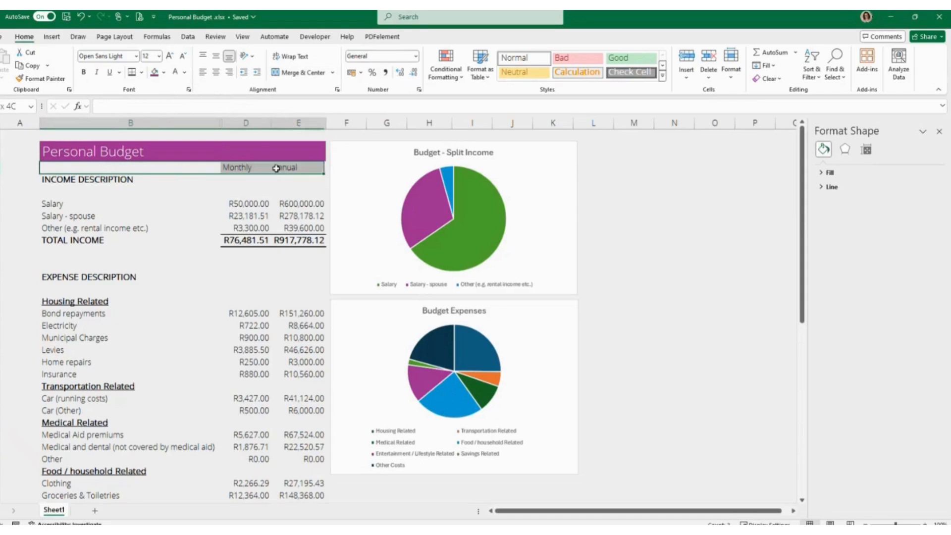
click(164, 72)
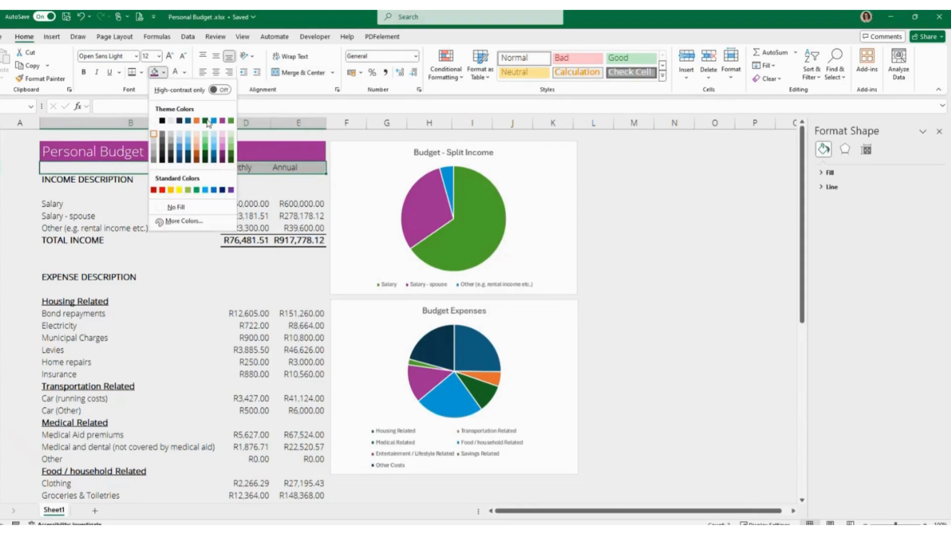
click(222, 134)
Apply a pattern fill with the lightest purple tint and 50% grey pattern style from INCOME DESCRIPTION through CASH SHORT/EXTRA, columns B to E.
scroll(187, 170, down, 1)
drag(82, 146, 309, 462)
right_click(262, 166)
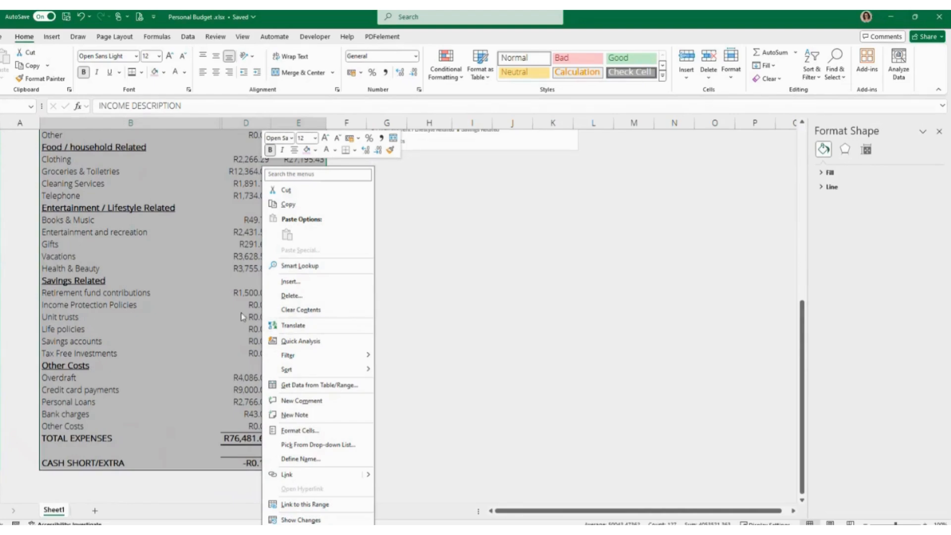
click(302, 431)
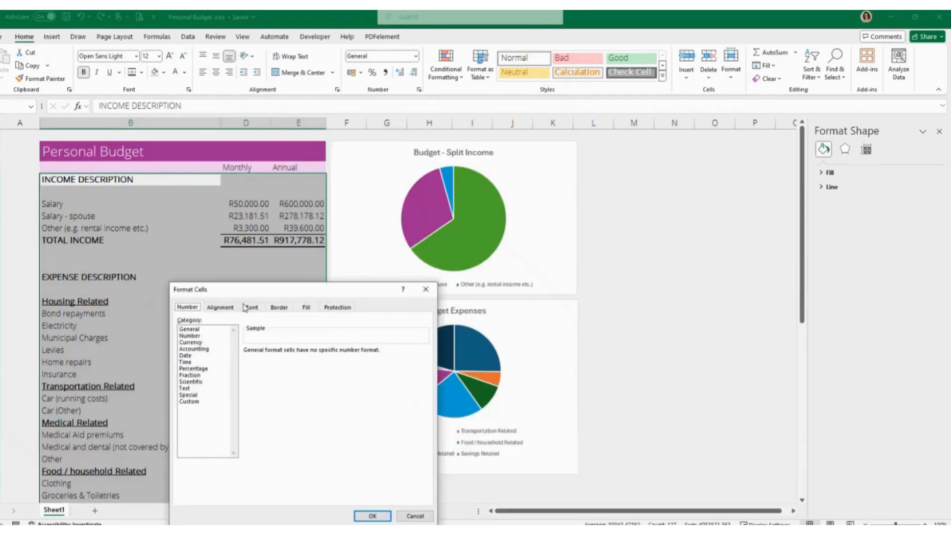
click(303, 309)
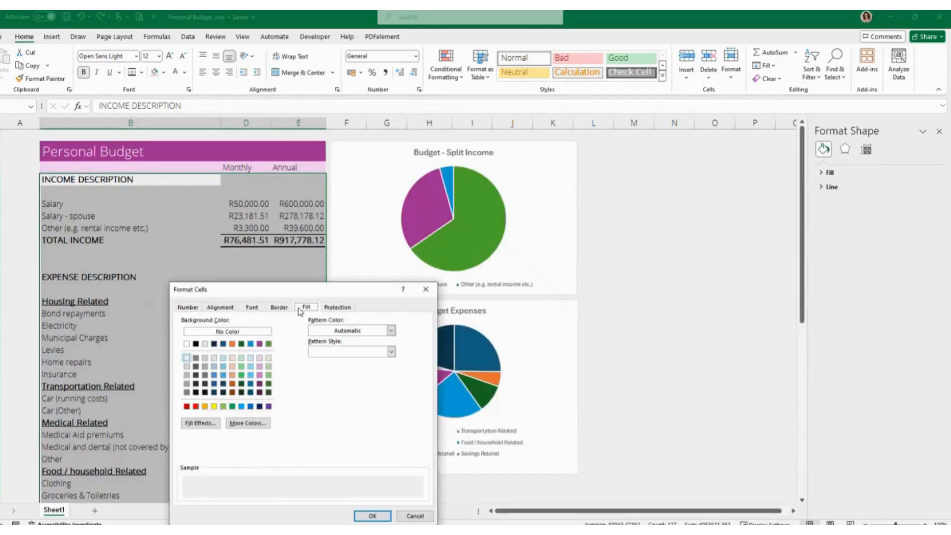
click(391, 331)
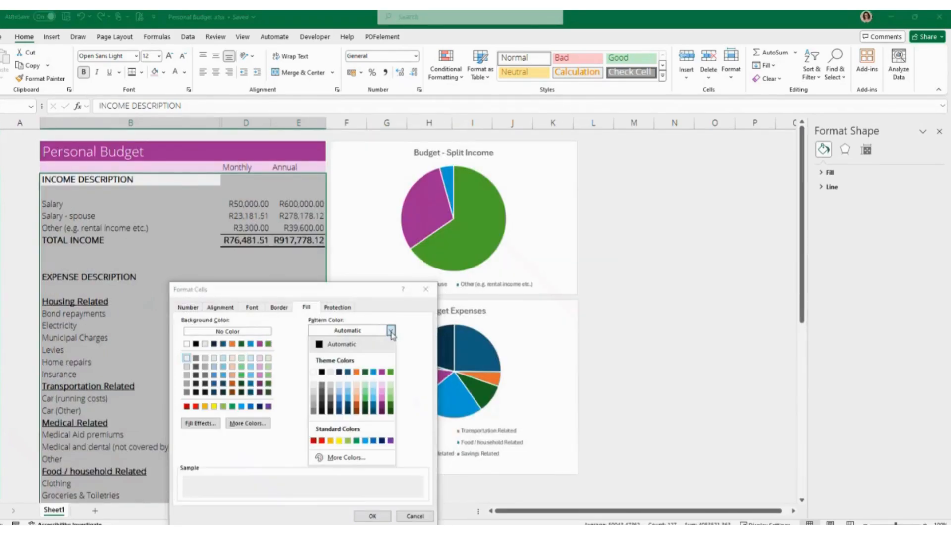
click(382, 385)
click(391, 352)
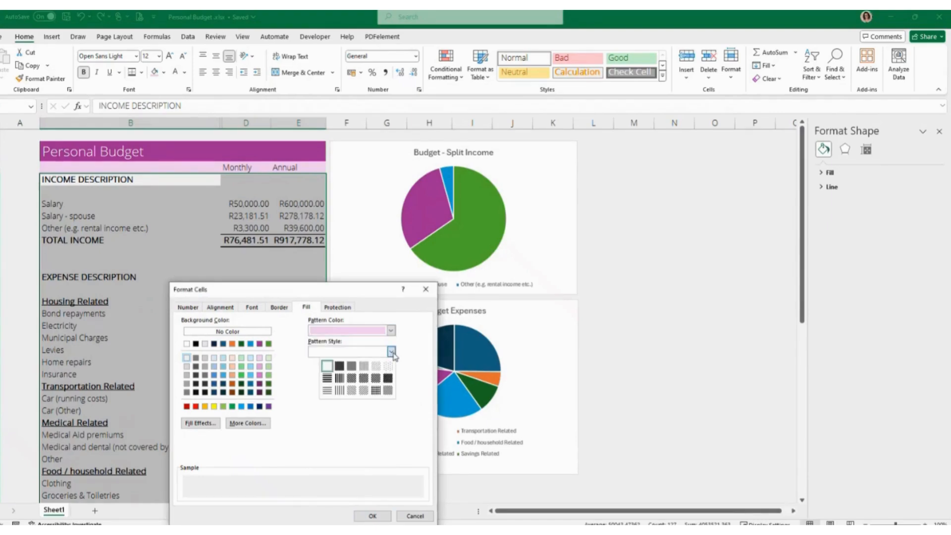
click(350, 367)
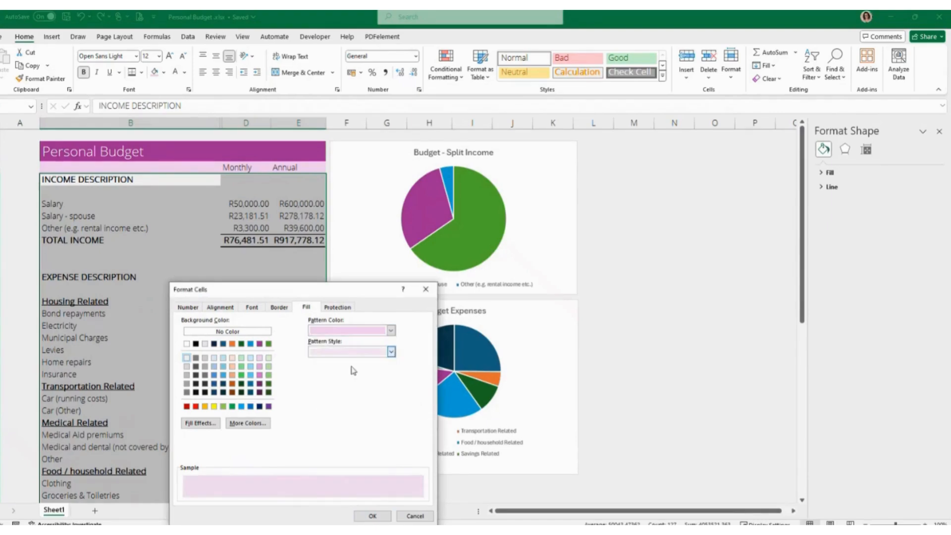
click(371, 516)
click(191, 303)
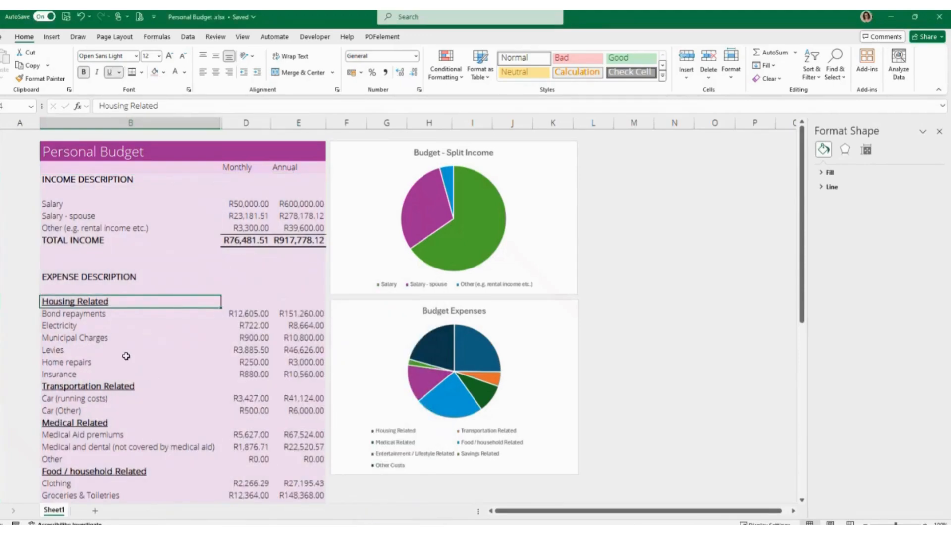
Centre the Monthly and Annual column headings horizontally in their cells.
click(227, 167)
drag(227, 168, 290, 167)
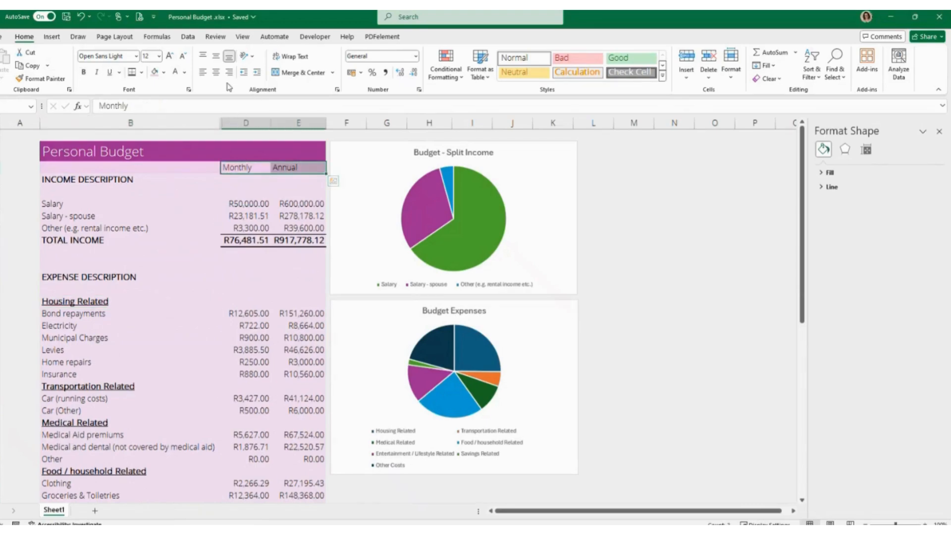
click(215, 73)
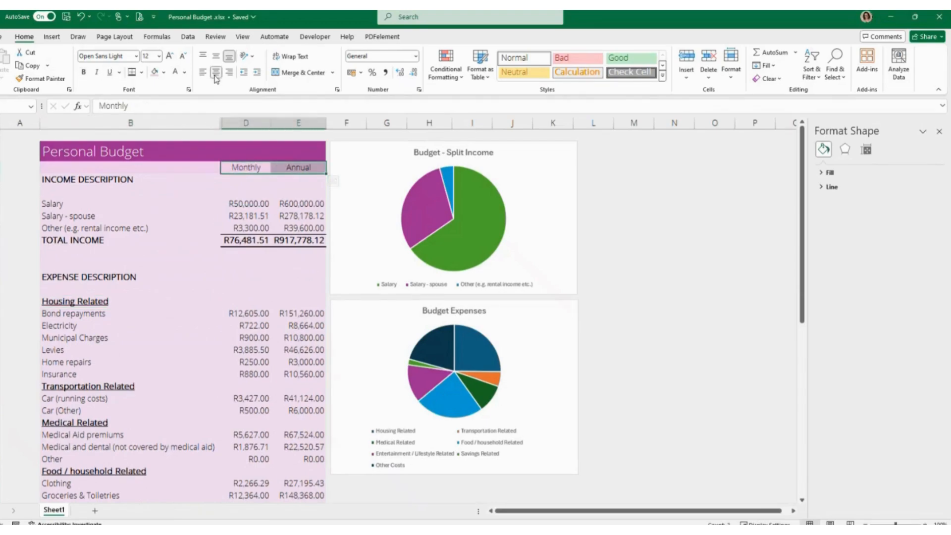
click(240, 271)
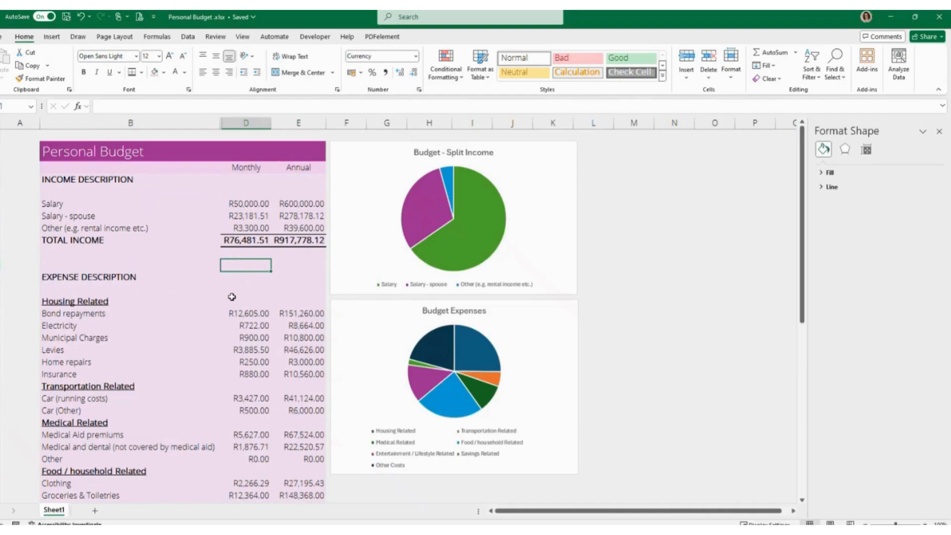
Clear the monthly amount in the Salary row of the income section.
scroll(231, 297, down, 7)
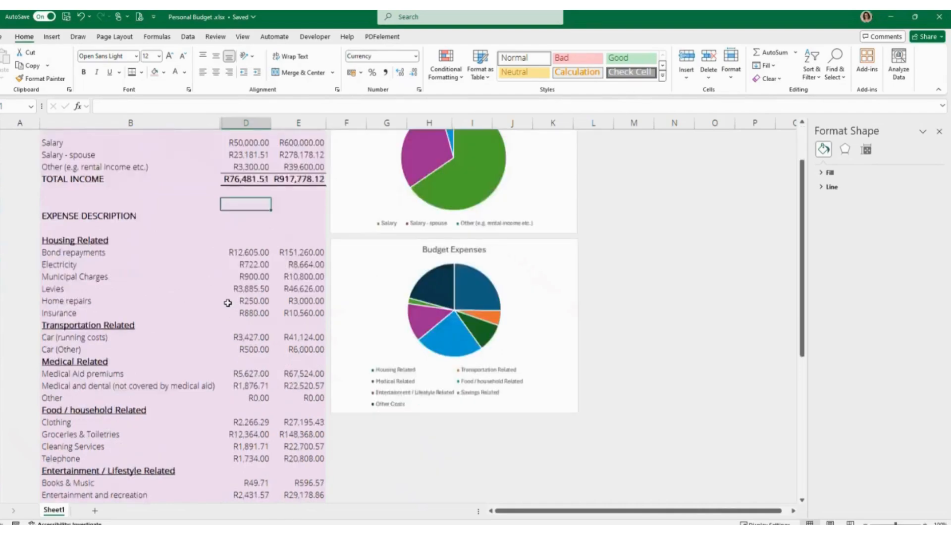
scroll(227, 303, down, 2)
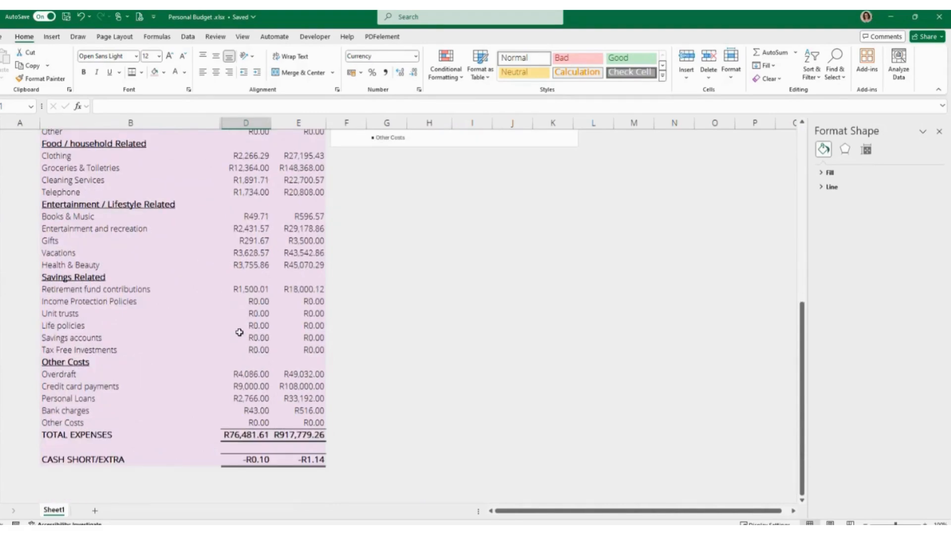
scroll(239, 332, up, 9)
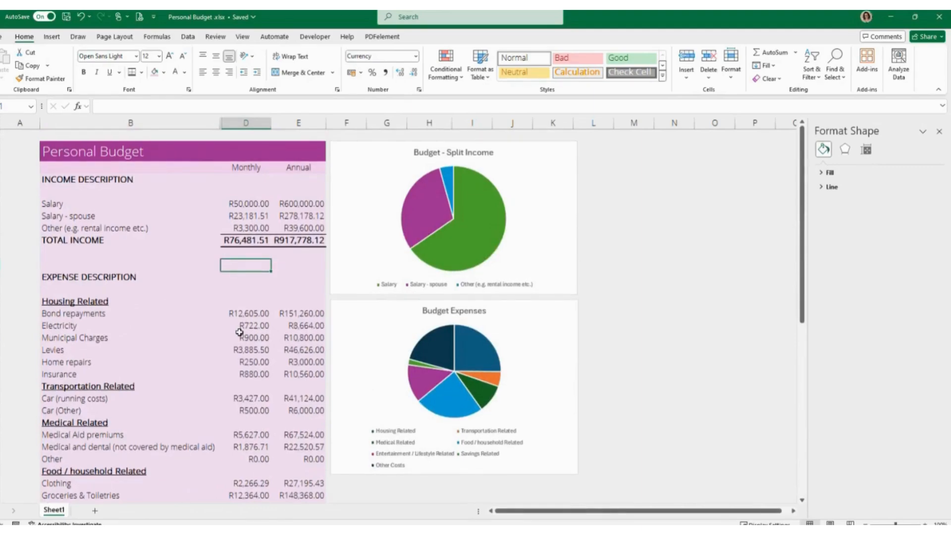
click(228, 209)
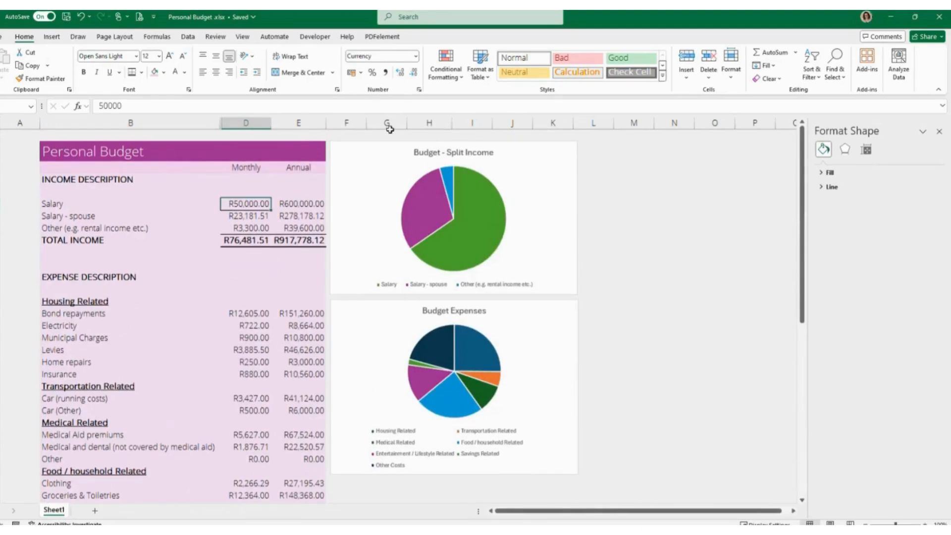
key(Delete)
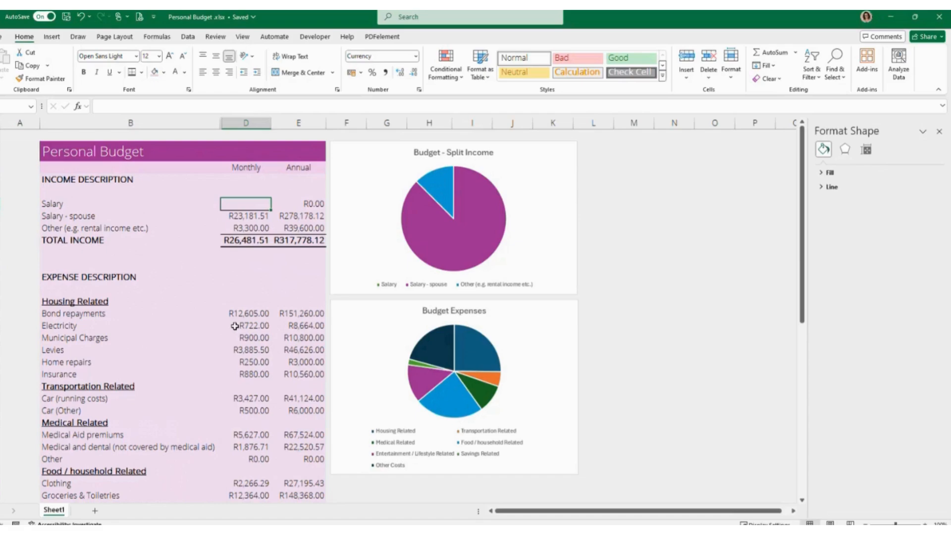
Replace the Salary label in the income section with Income.
click(67, 202)
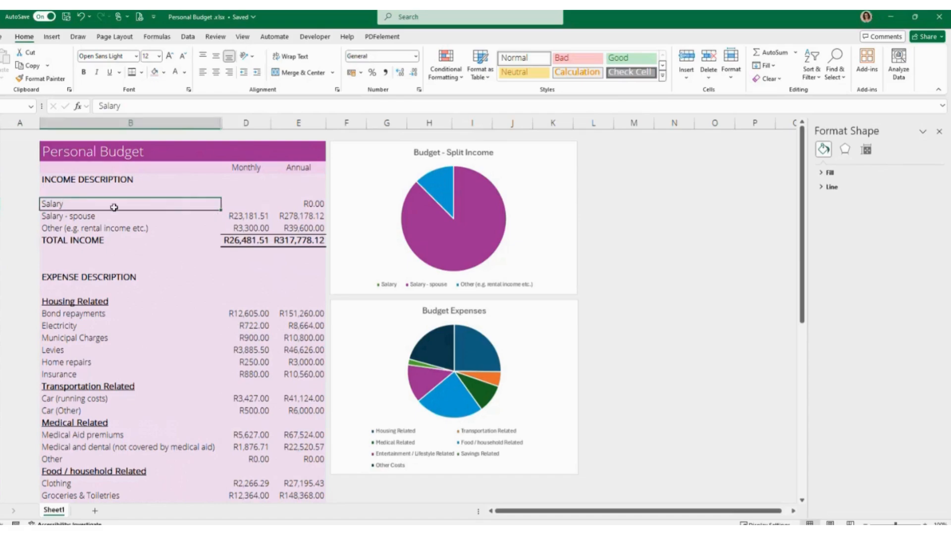
key(Delete)
text(Ince)
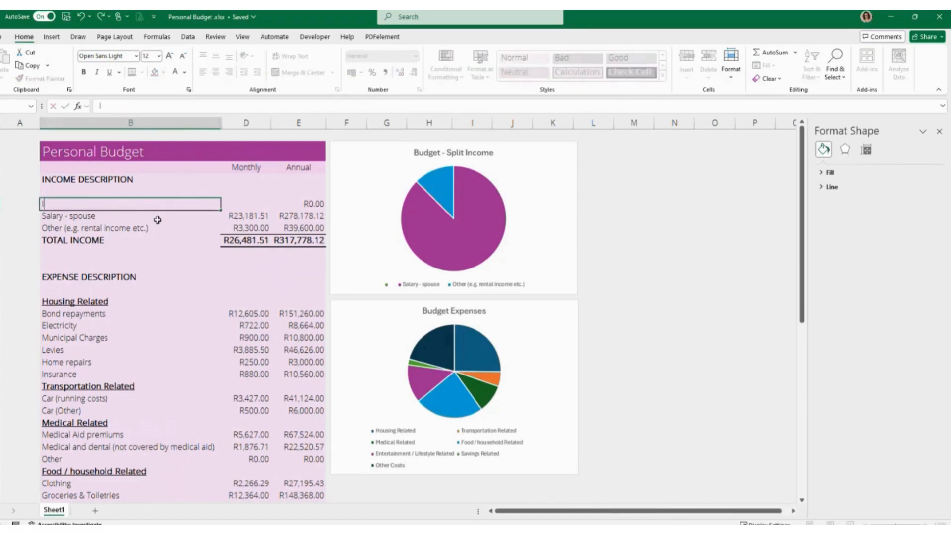
key(BackSpace)
text(ome)
click(164, 240)
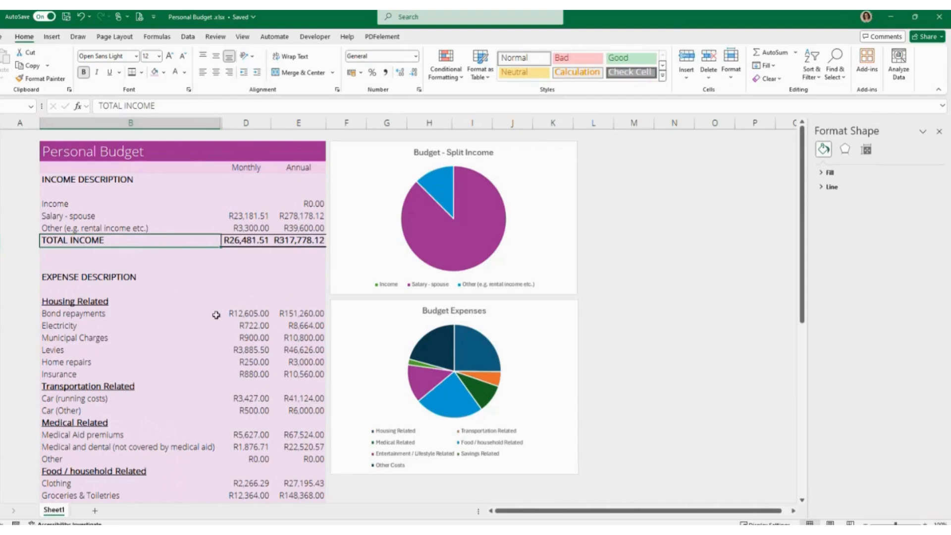
Auto-fit the widths of columns D and E so the CASH SHORT/EXTRA amounts display in full.
scroll(216, 314, down, 1)
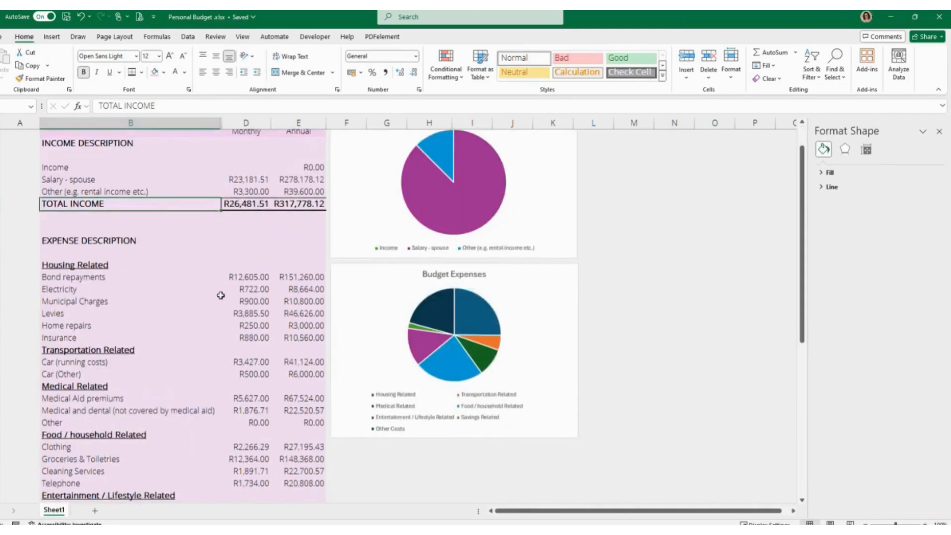
scroll(229, 306, down, 2)
scroll(229, 306, down, 8)
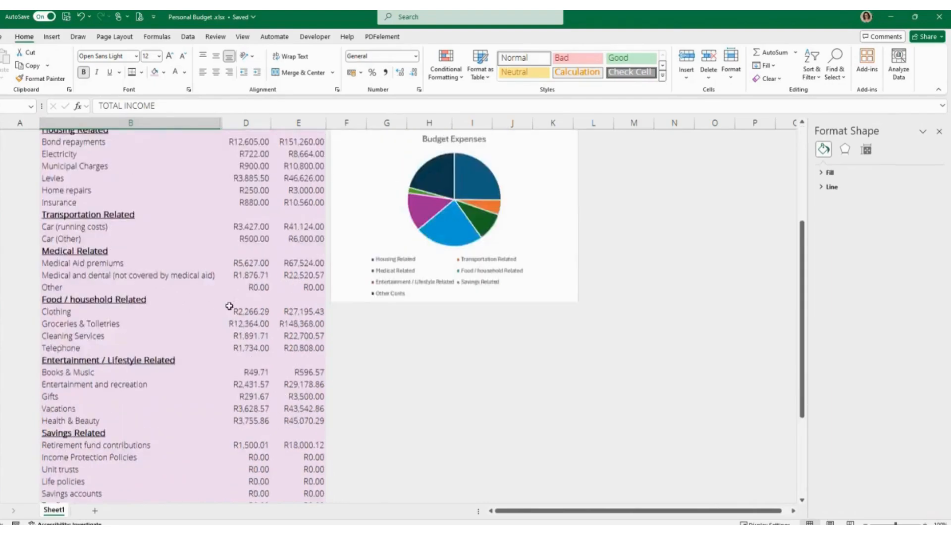
click(250, 388)
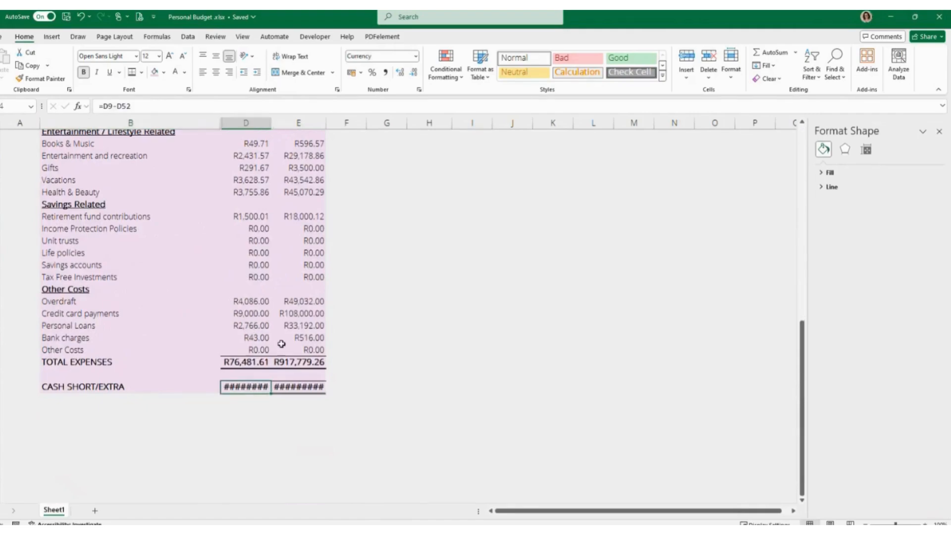
drag(250, 119, 298, 122)
double_click(328, 123)
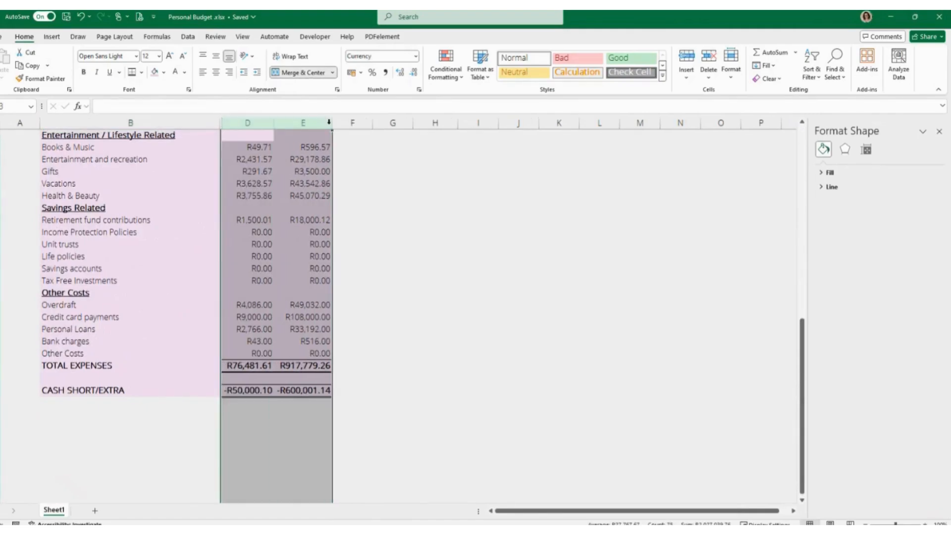
click(261, 386)
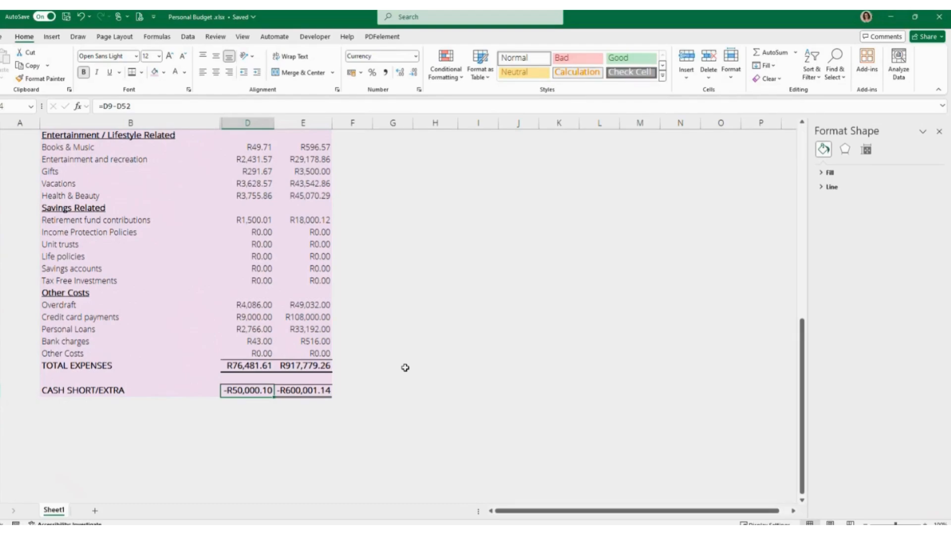
Enter 35000 as the monthly amount in the Income row.
scroll(248, 318, up, 7)
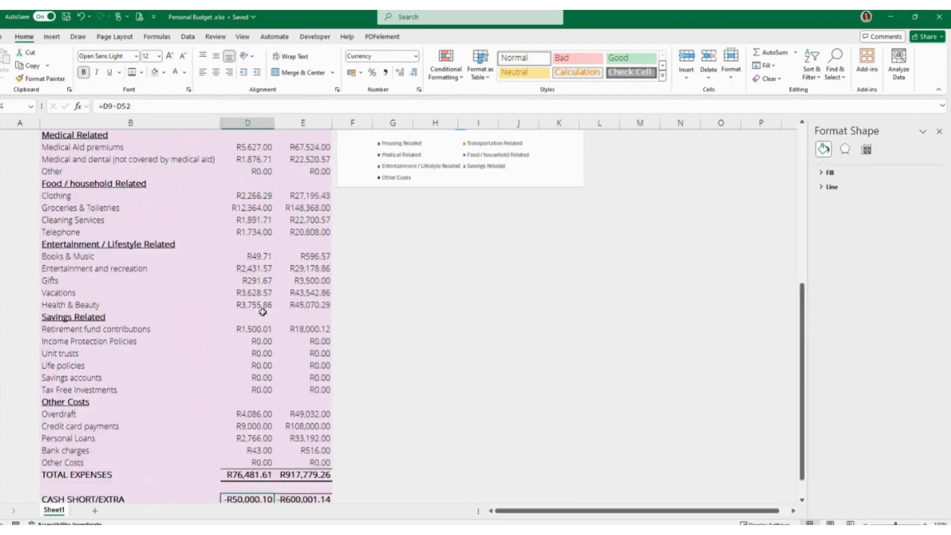
scroll(293, 286, up, 3)
click(256, 203)
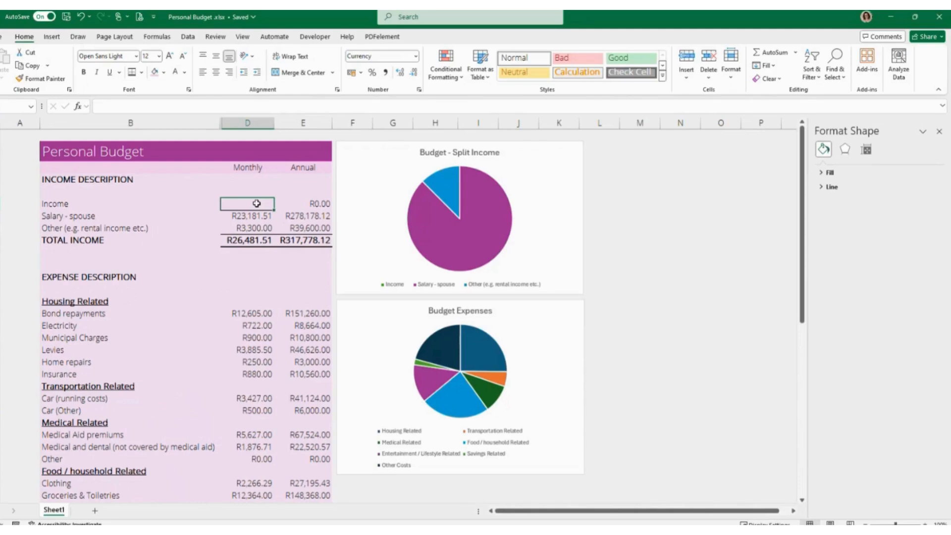
text(35000)
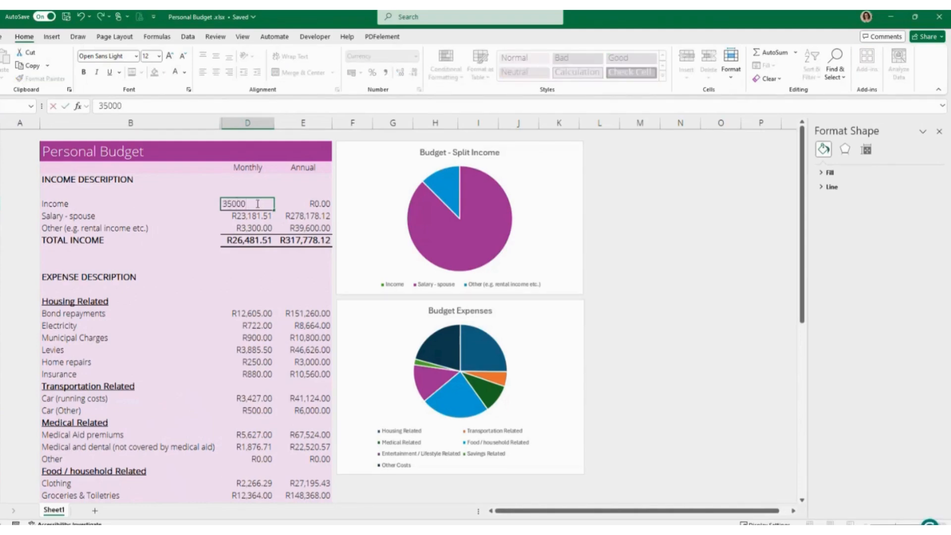
key(Return)
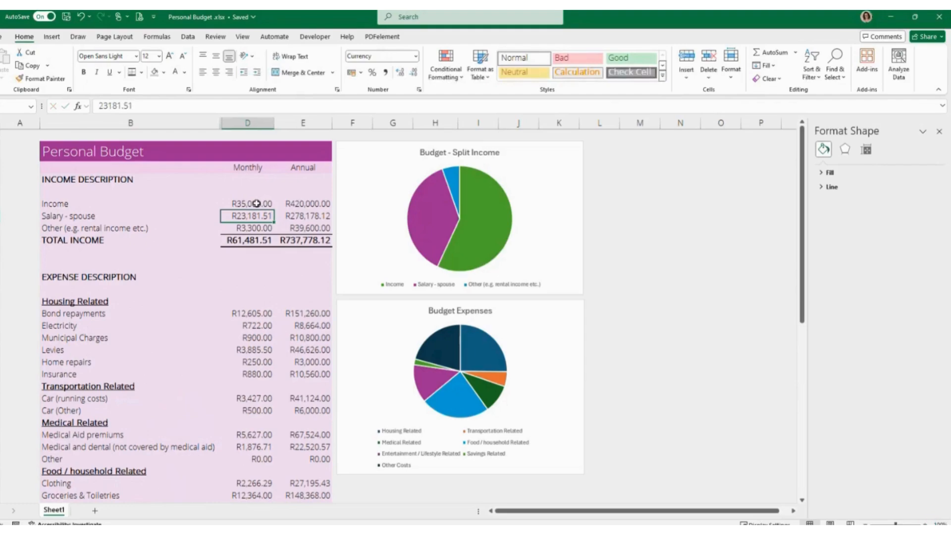
Review the income pie chart, the CASH SHORT/EXTRA row, the spouse salary and other income entries, and the expense items against the new income.
mouse_move(419, 244)
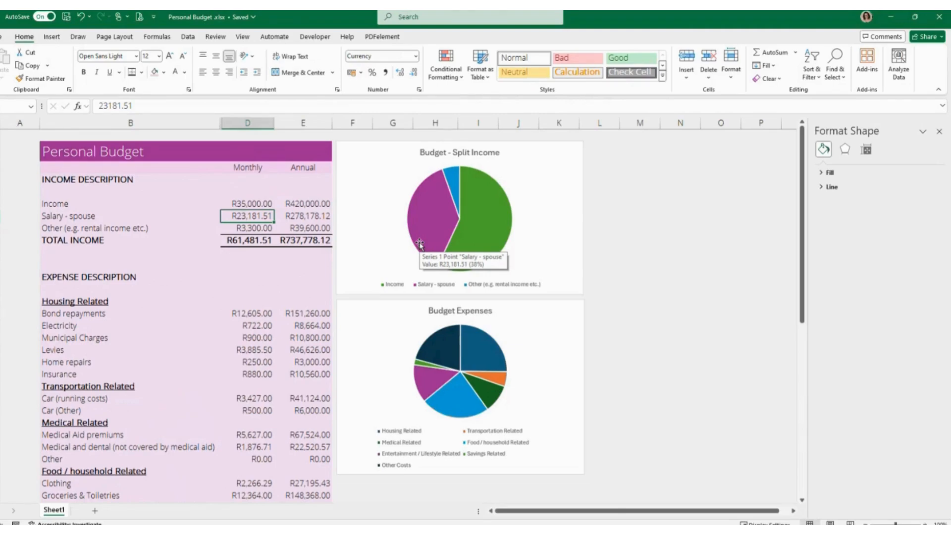
click(256, 204)
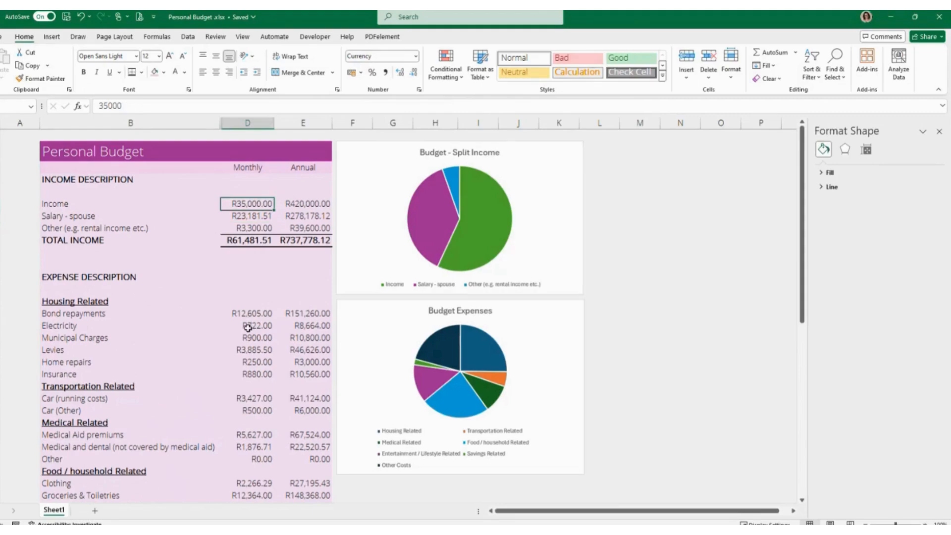
scroll(247, 328, down, 10)
click(248, 387)
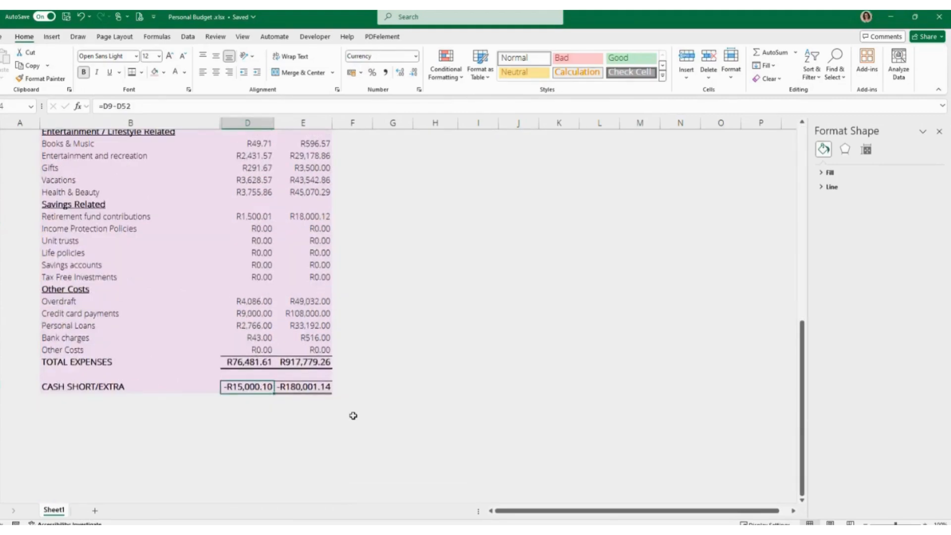
scroll(263, 438, up, 2)
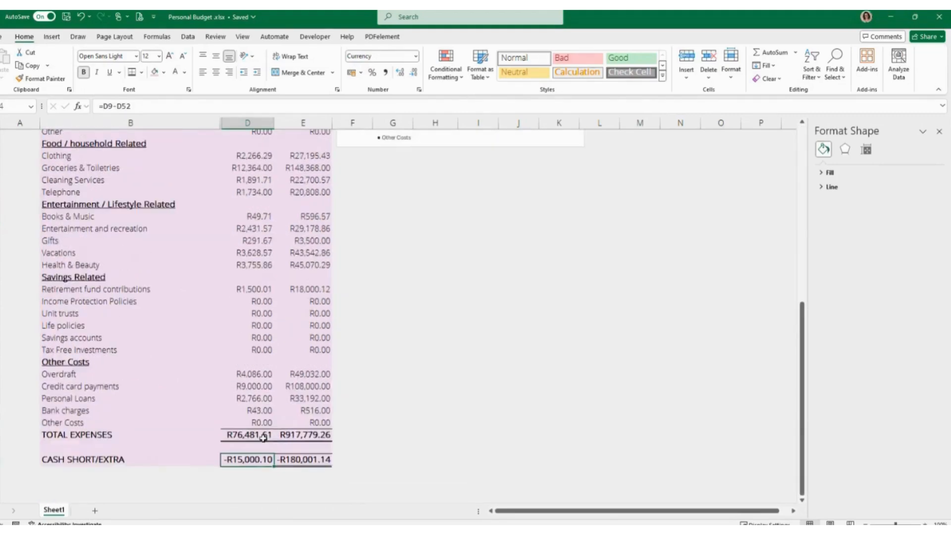
scroll(263, 438, up, 8)
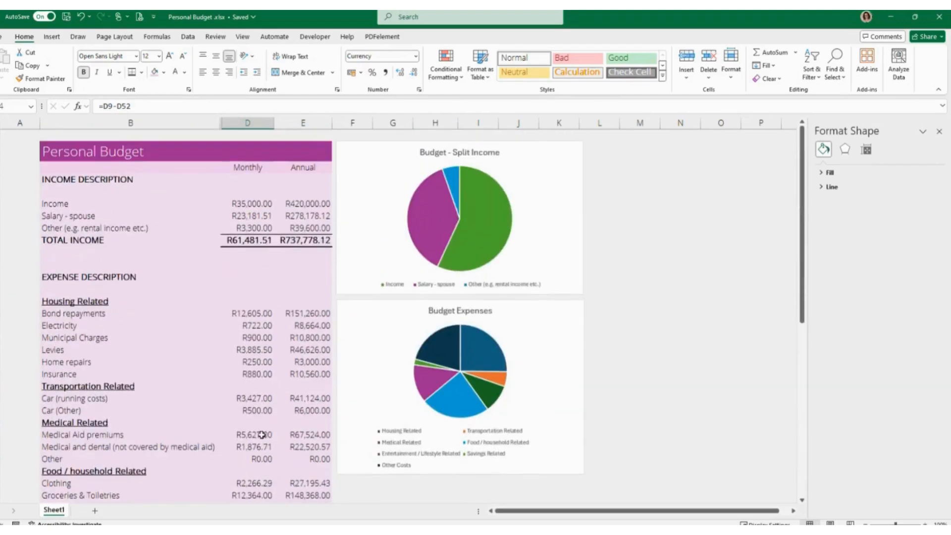
click(64, 216)
click(258, 218)
click(253, 229)
click(64, 230)
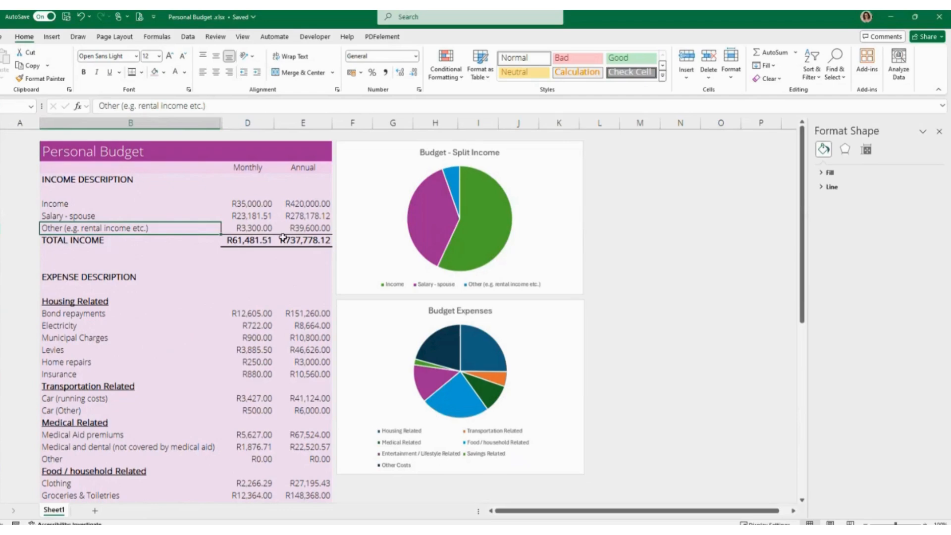
scroll(262, 253, down, 3)
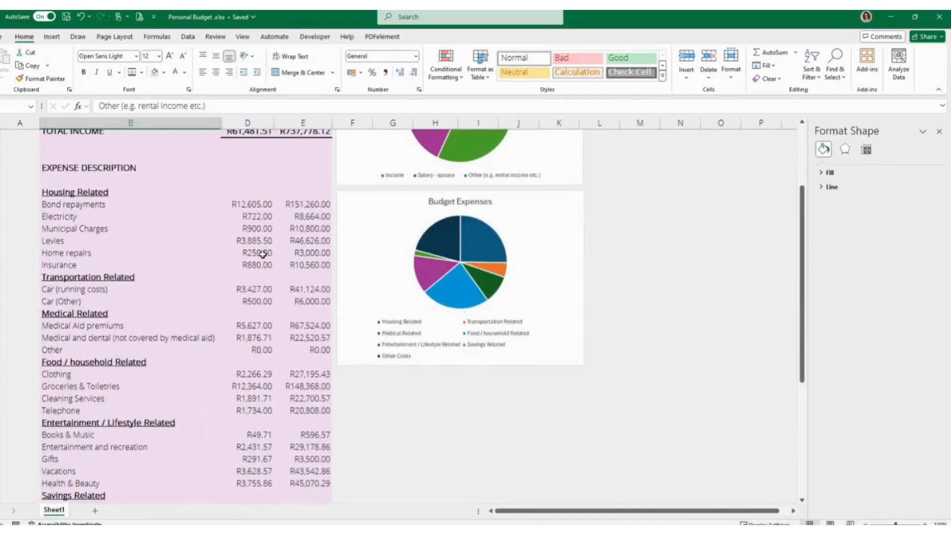
scroll(263, 254, down, 1)
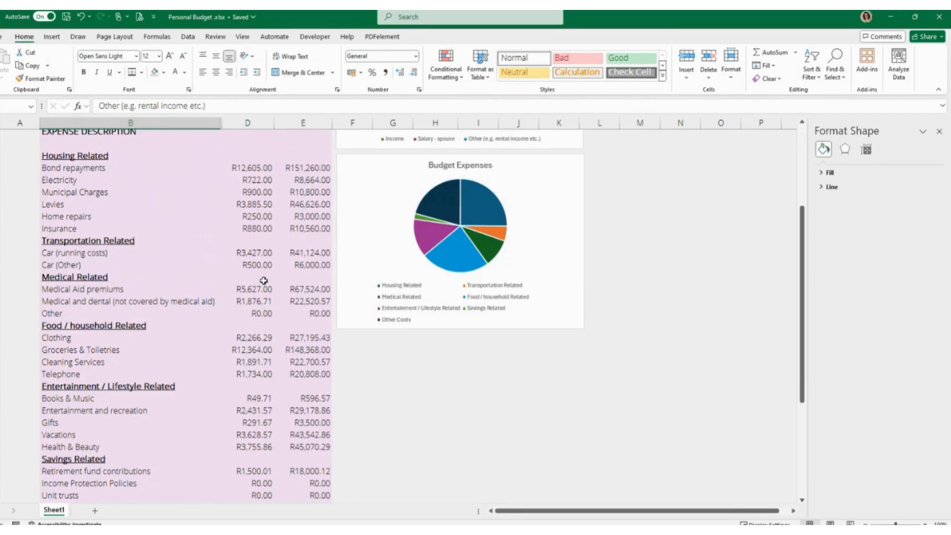
Set the monthly amounts of all five Entertainment / Lifestyle items, from Books & Music to Health & Beauty, to 0.
scroll(238, 279, down, 2)
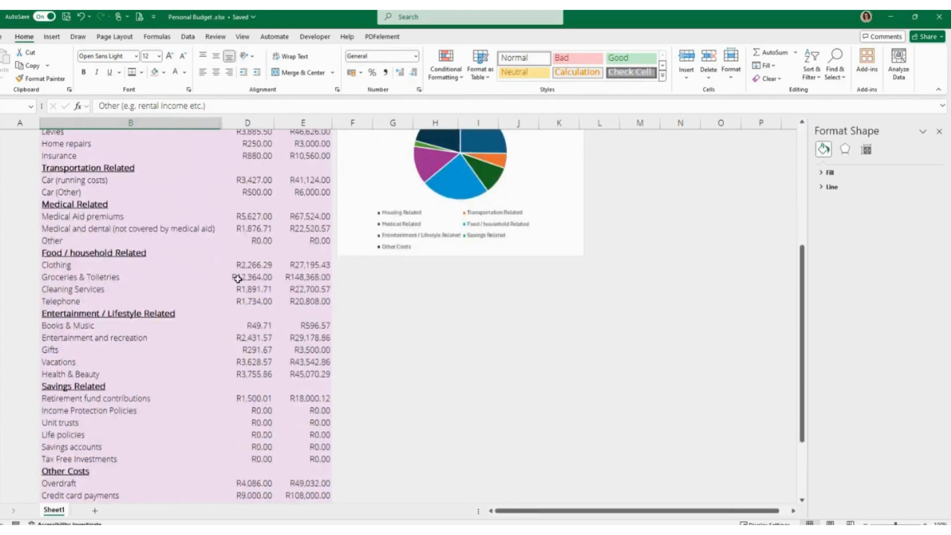
scroll(238, 279, down, 2)
click(125, 229)
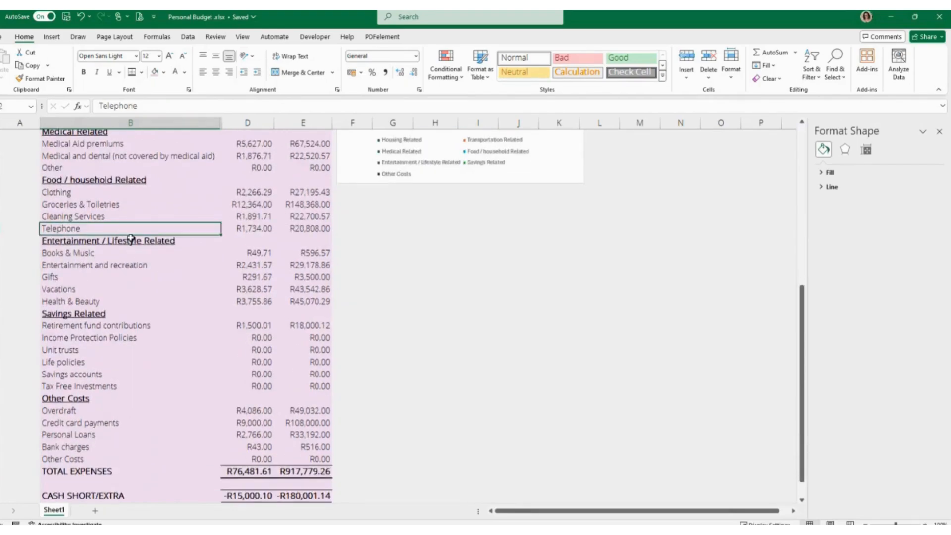
click(130, 239)
click(261, 253)
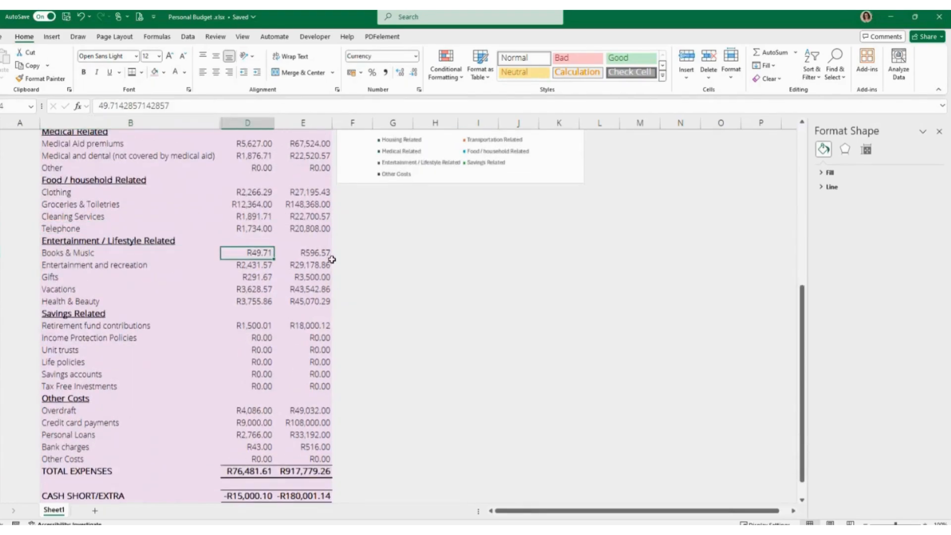
text(0)
key(Return)
text(0)
key(Return)
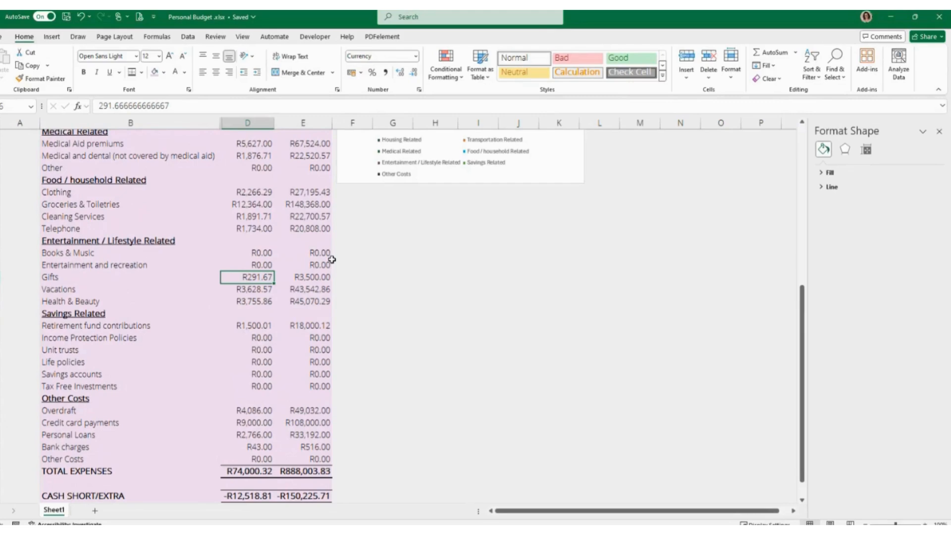
text(0)
key(Return)
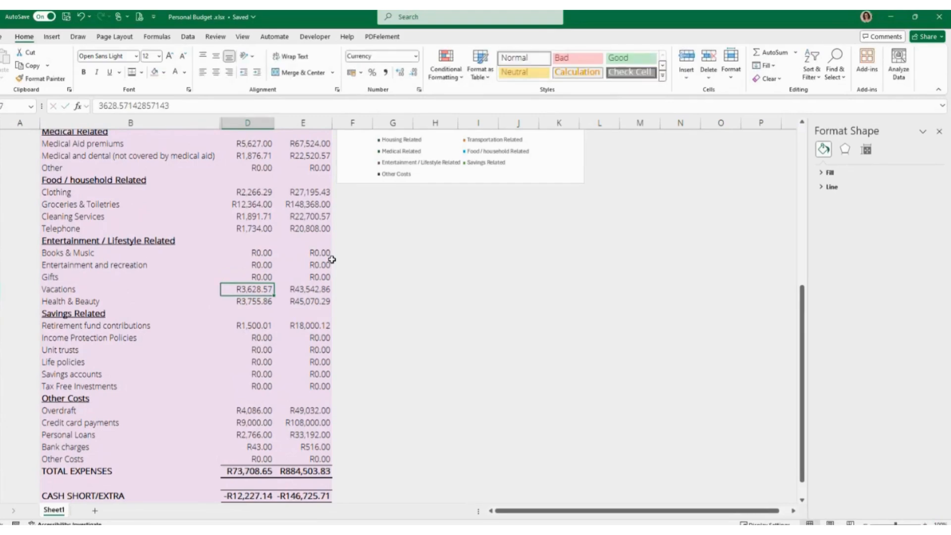
text(0)
key(Return)
text(0)
key(Return)
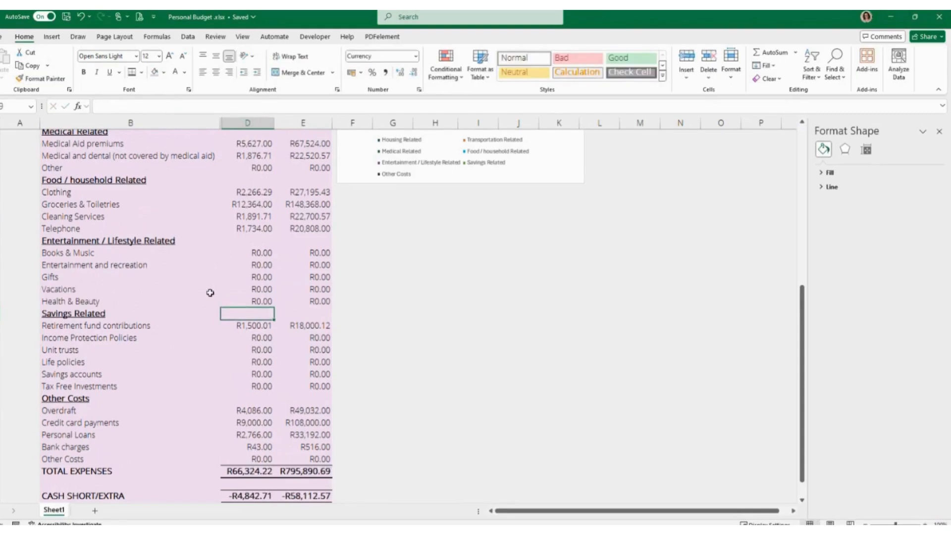
Set the monthly Retirement fund contributions amount in the Savings Related section to 0.
click(89, 289)
click(90, 300)
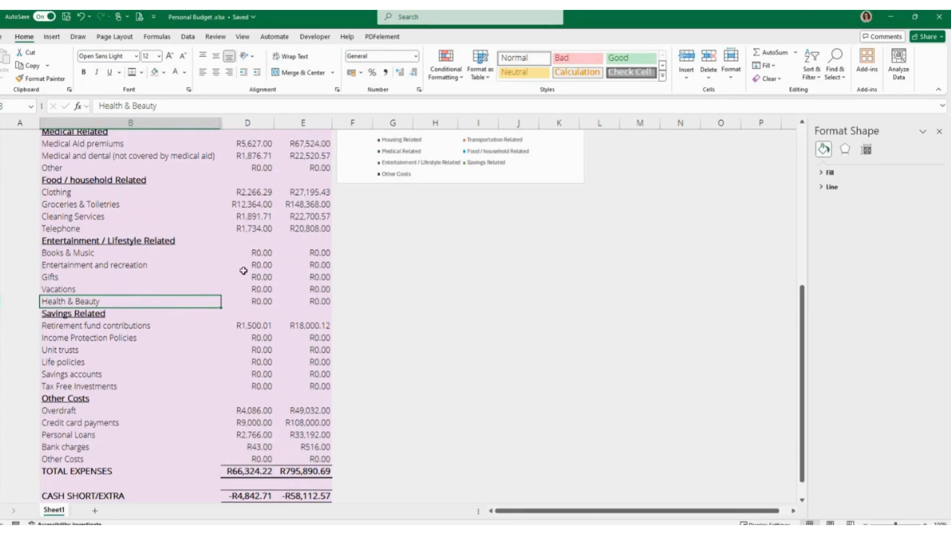
click(266, 303)
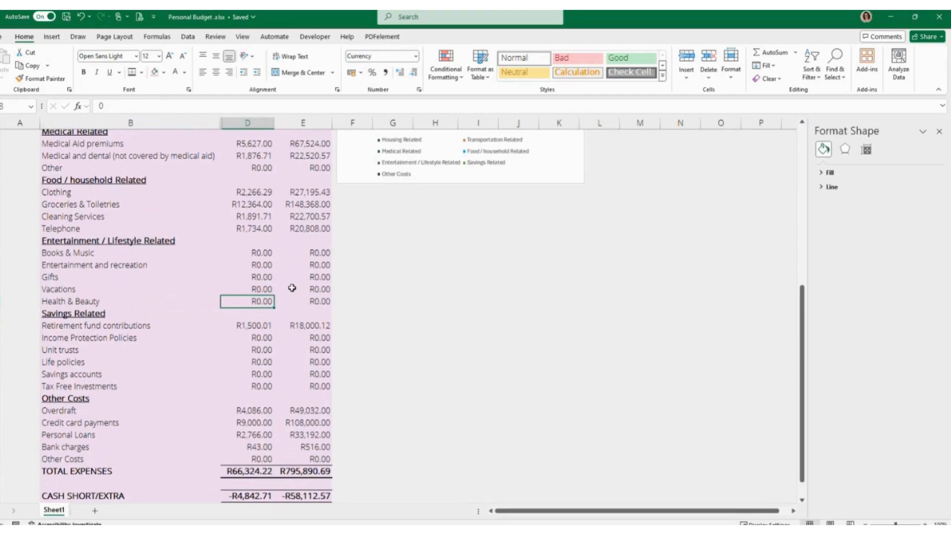
scroll(291, 282, down, 2)
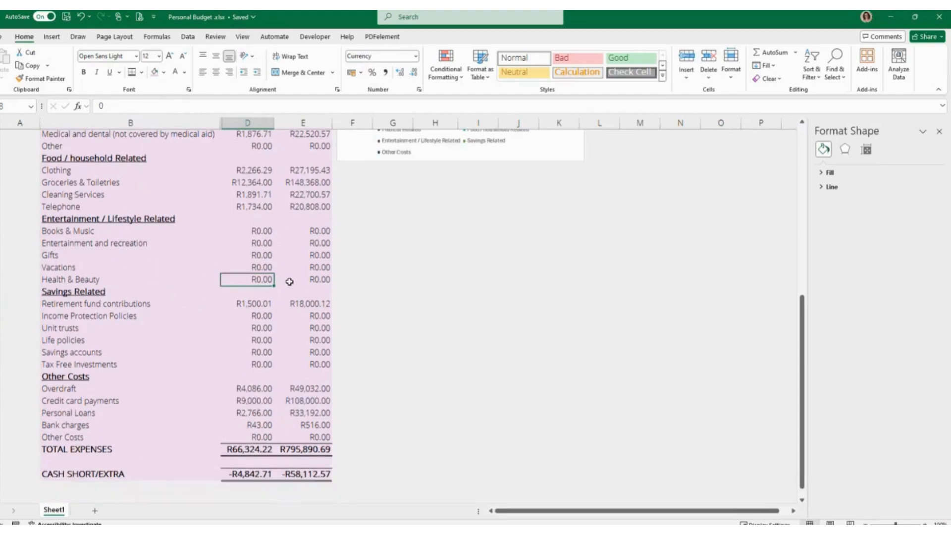
click(257, 254)
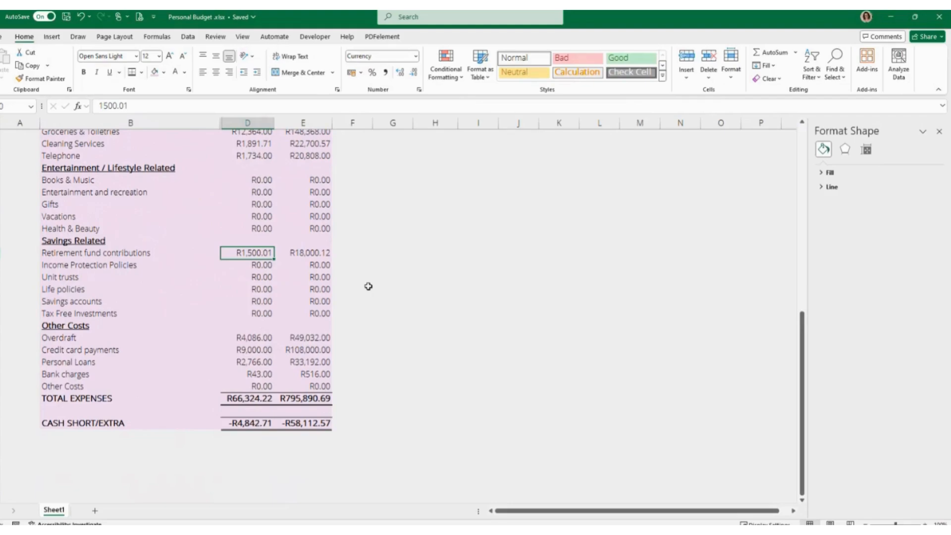
text(0)
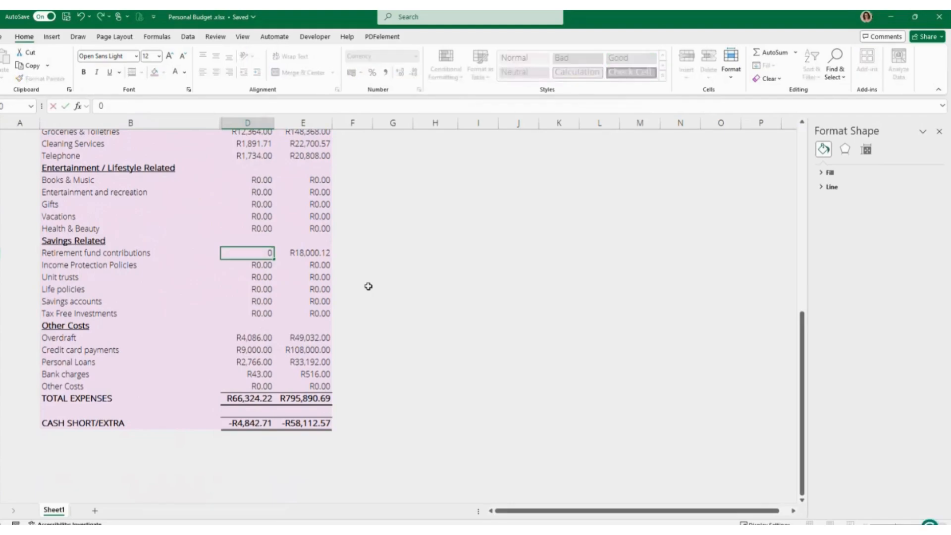
key(Return)
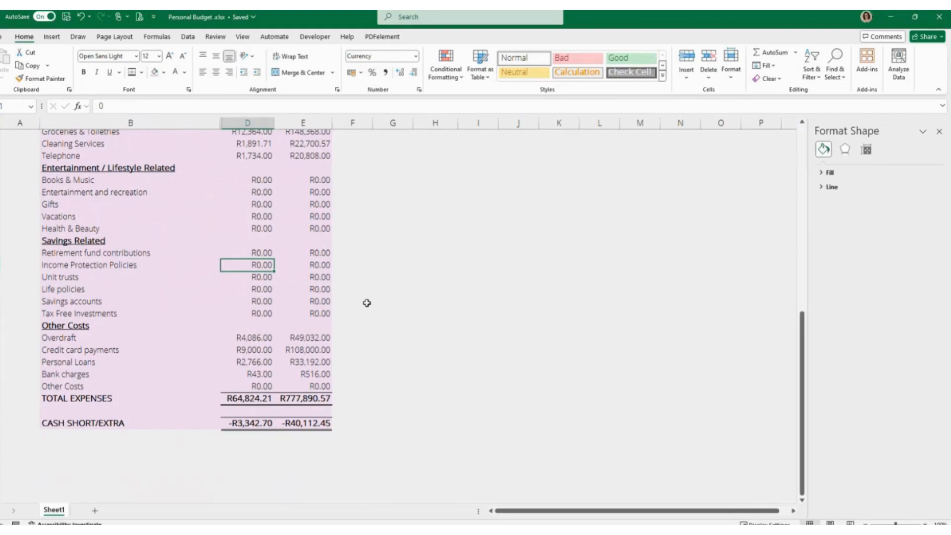
Set the monthly Clothing amount in the Food / household section to 0.
scroll(367, 302, up, 1)
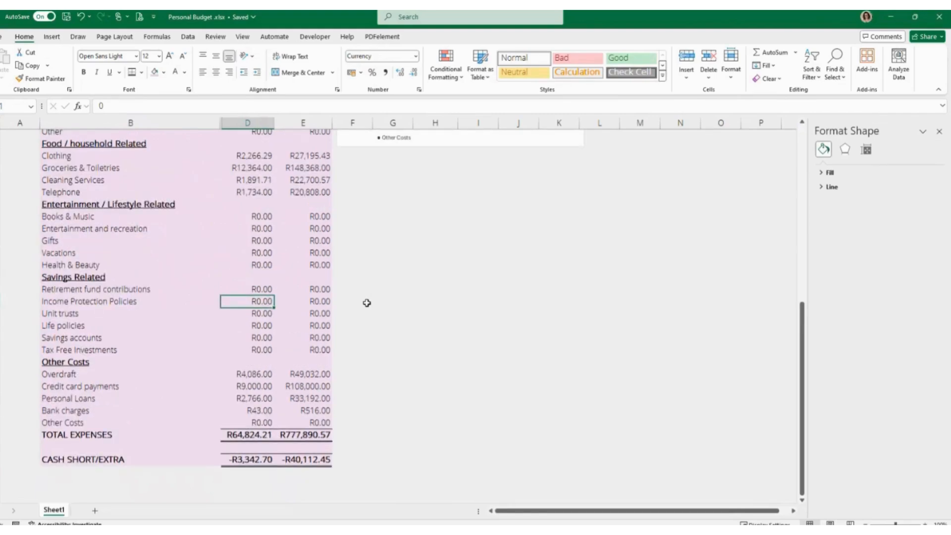
scroll(366, 303, up, 1)
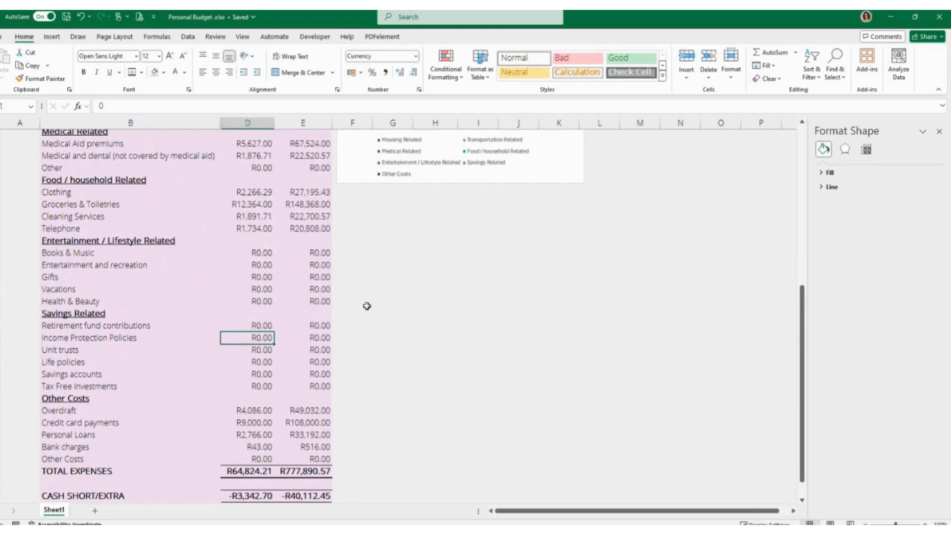
scroll(366, 305, up, 1)
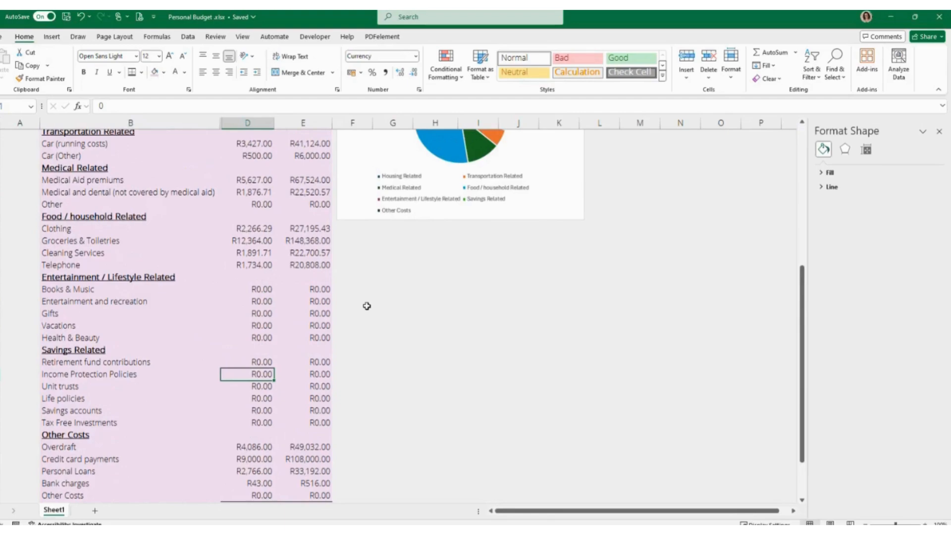
click(229, 229)
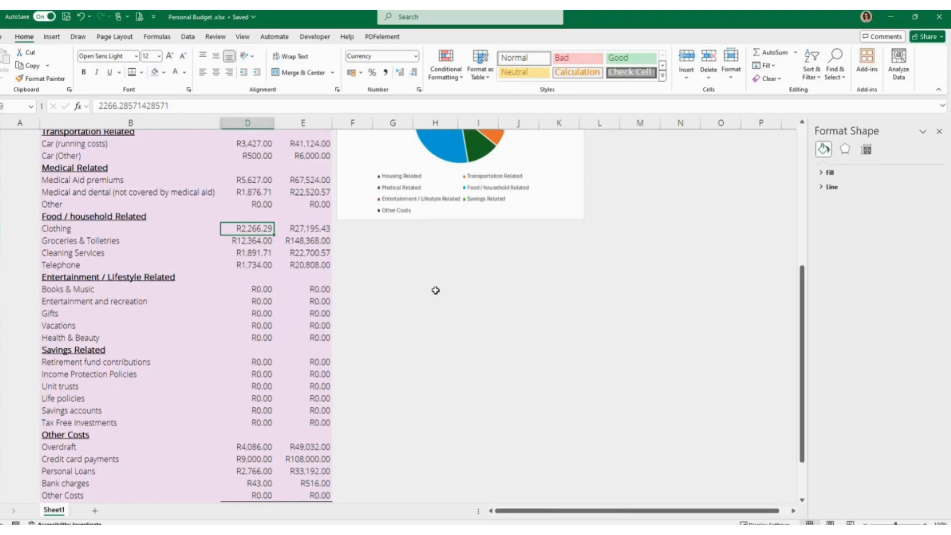
key(BackSpace)
key(Return)
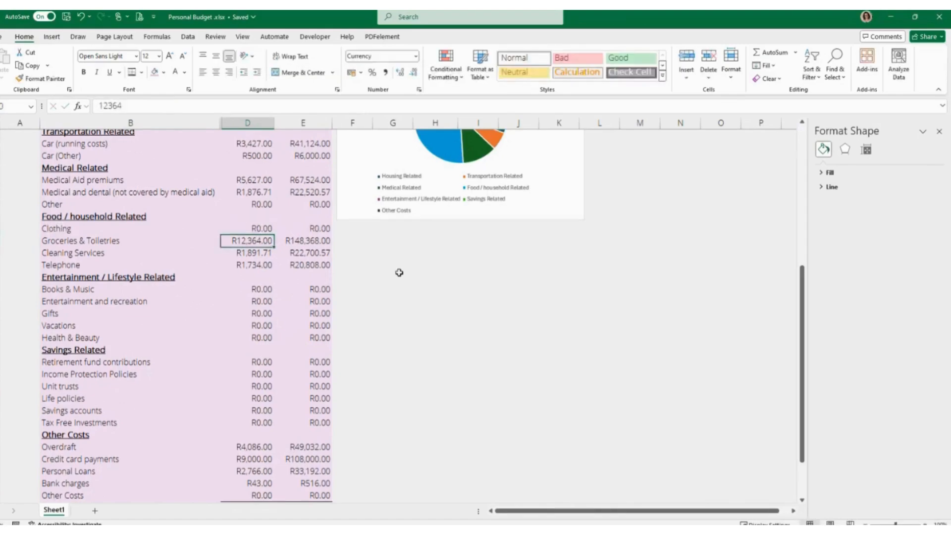
Reduce the monthly Groceries & Toiletries amount in the Food / household section to 10000.
click(87, 241)
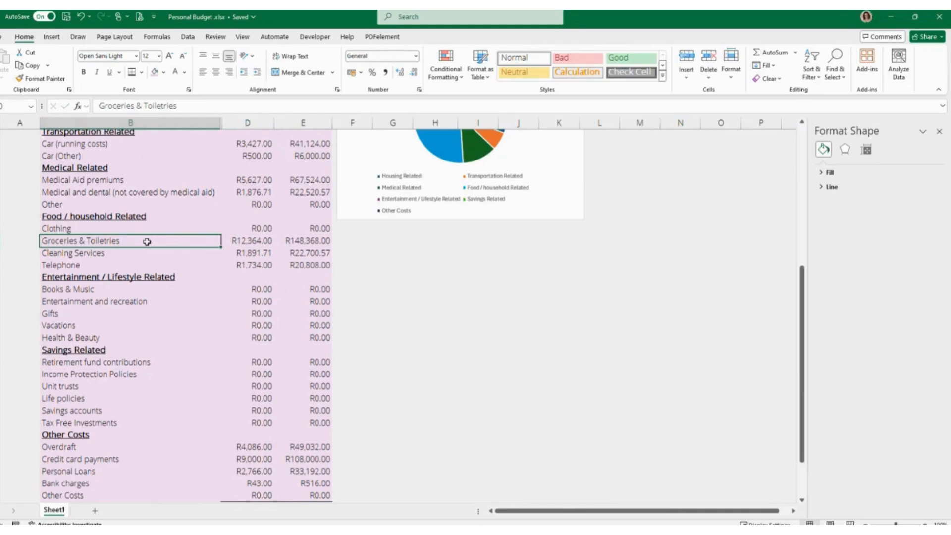
scroll(148, 239, up, 4)
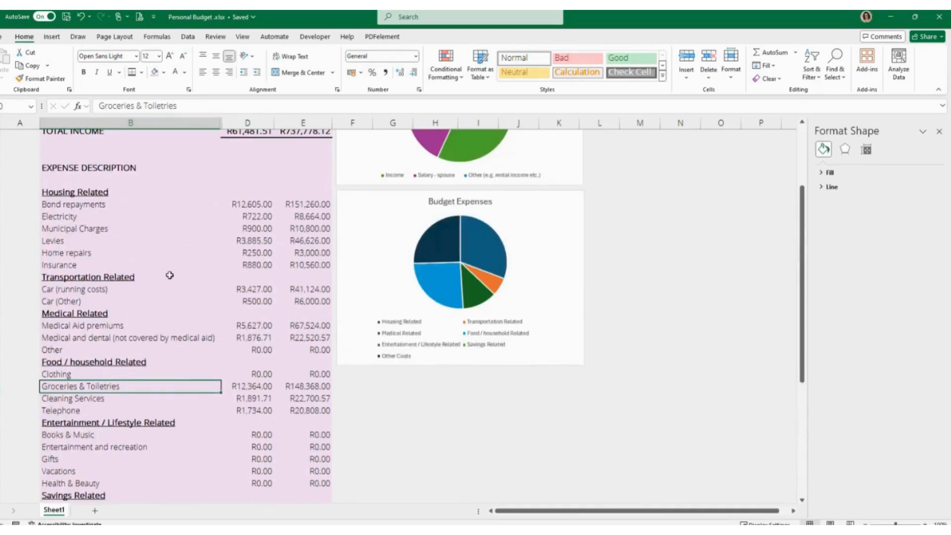
scroll(171, 277, down, 2)
click(232, 314)
click(142, 311)
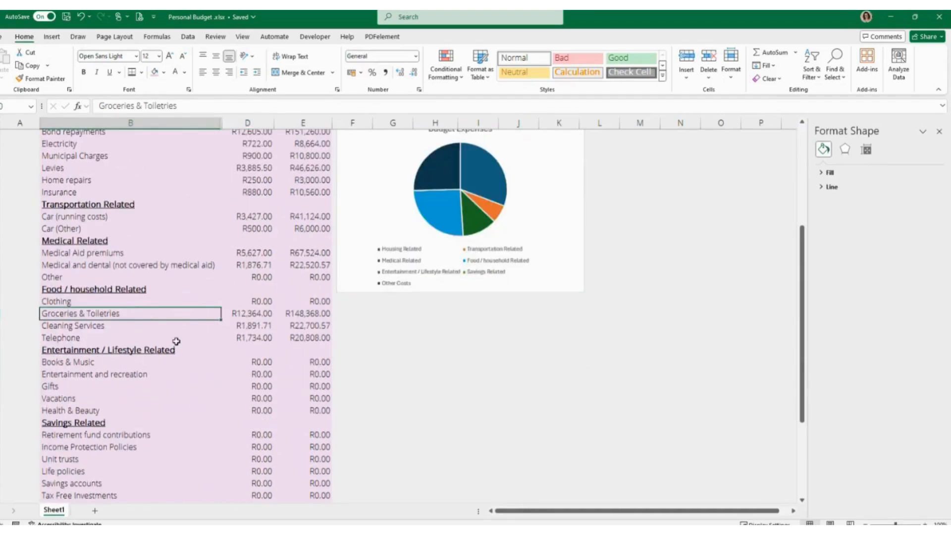
click(250, 314)
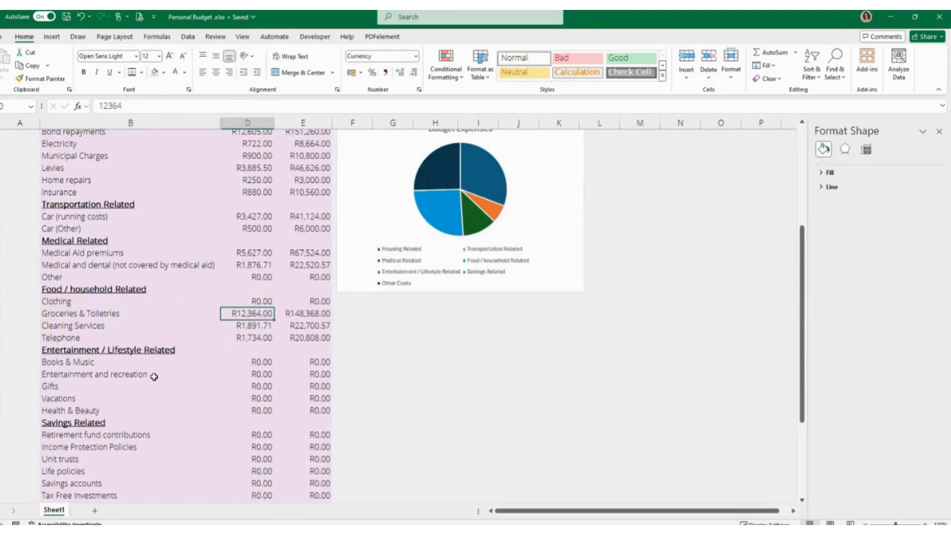
text(1)
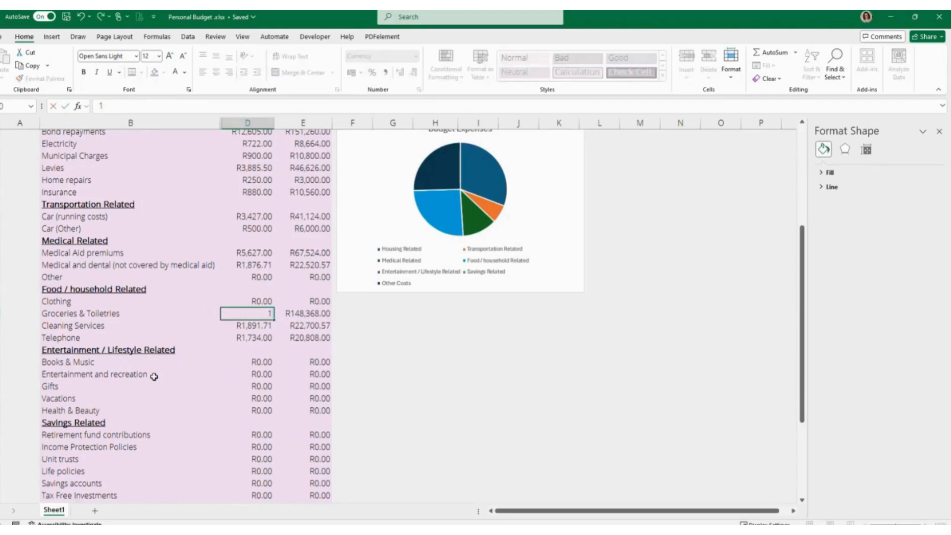
text(1)
key(BackSpace)
text(0000)
key(Return)
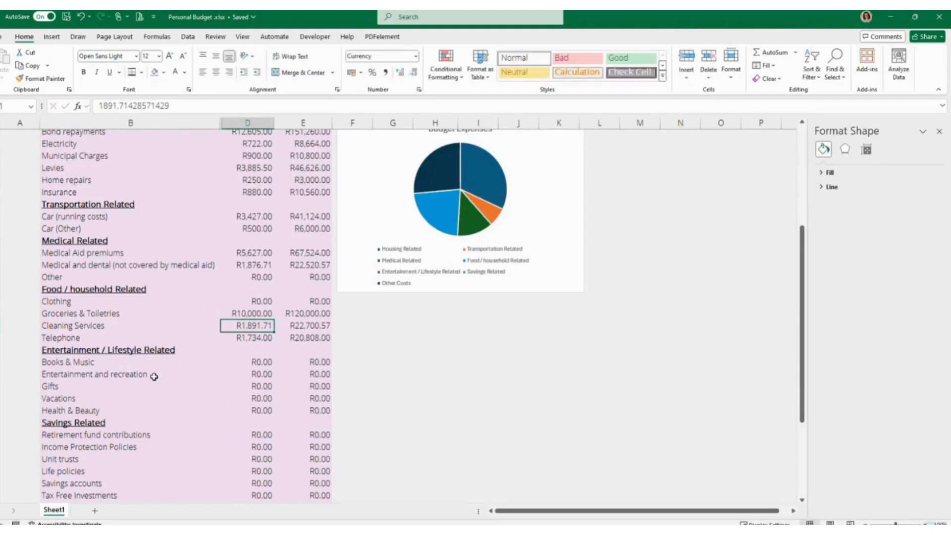
Examine the CASH SHORT/EXTRA amount against the monthly income, the expense chart, and the zeroed entertainment and retirement items.
scroll(179, 357, down, 6)
scroll(183, 358, up, 2)
click(108, 460)
click(264, 459)
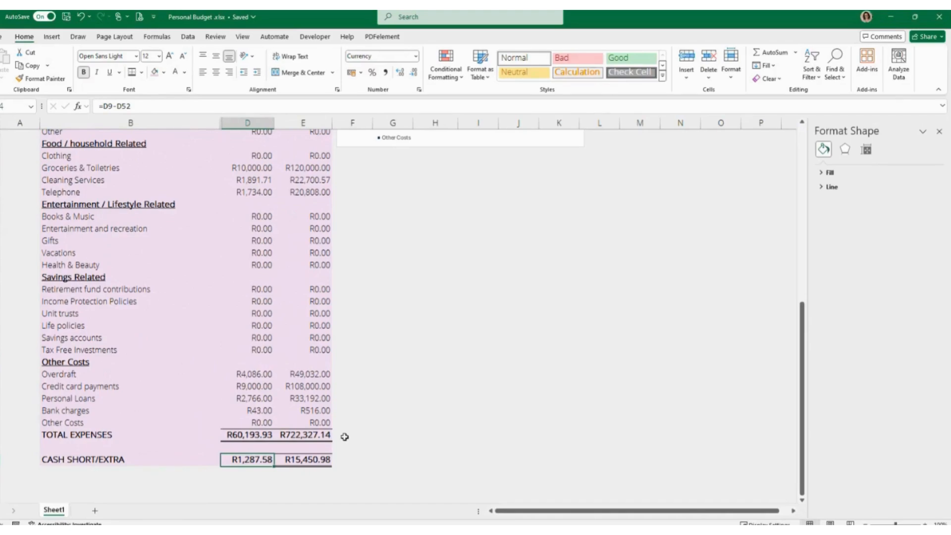
scroll(345, 435, up, 9)
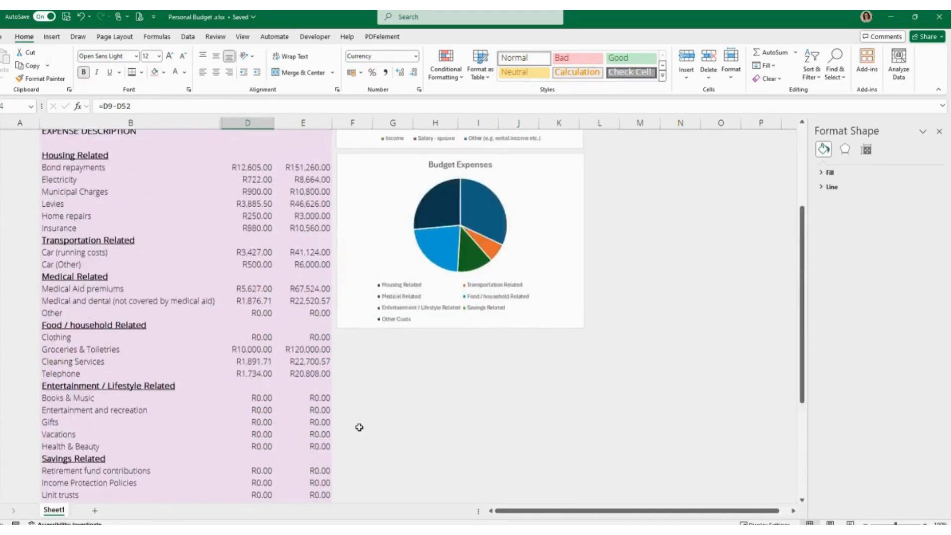
click(252, 204)
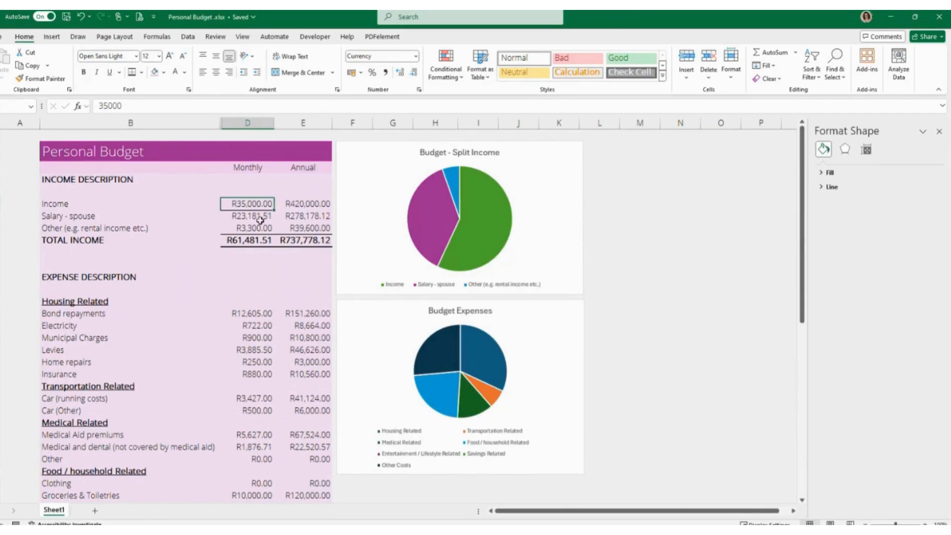
scroll(260, 220, down, 5)
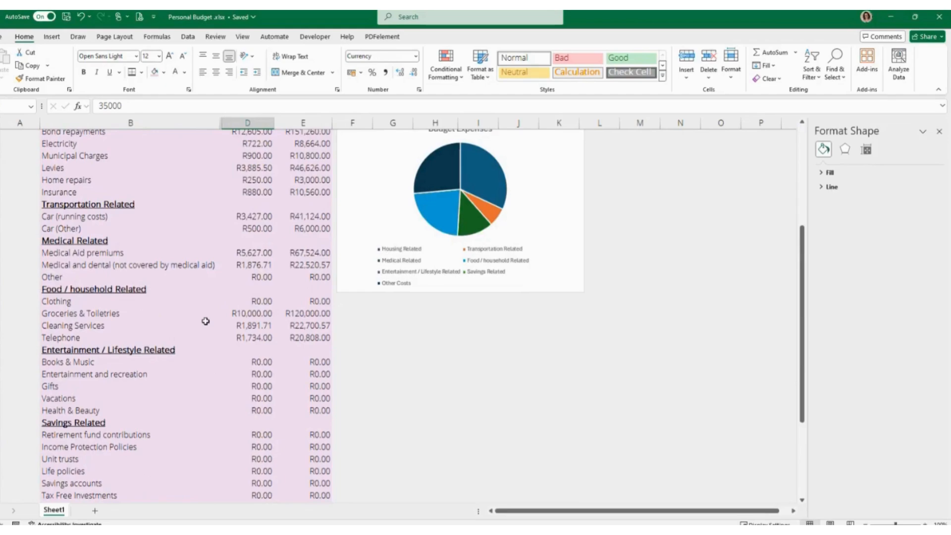
scroll(205, 321, down, 2)
scroll(206, 321, down, 3)
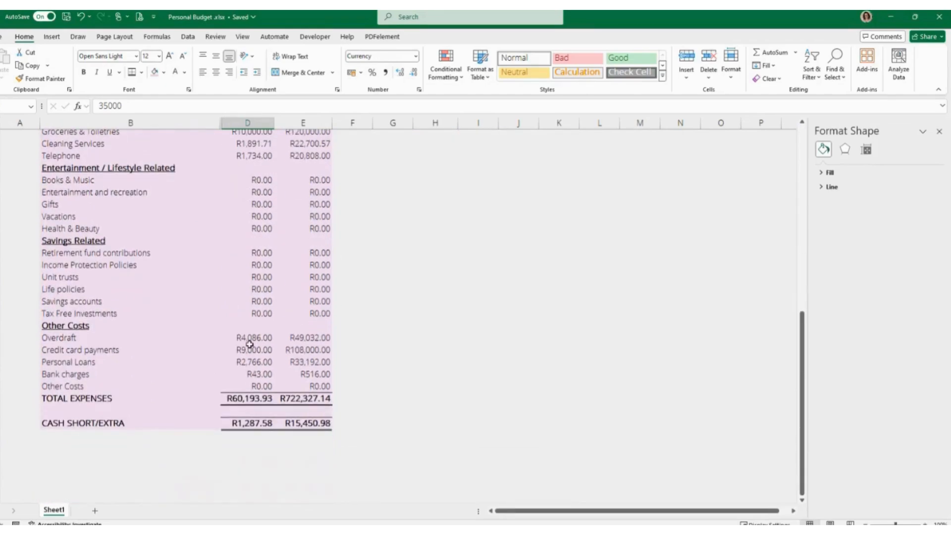
click(250, 424)
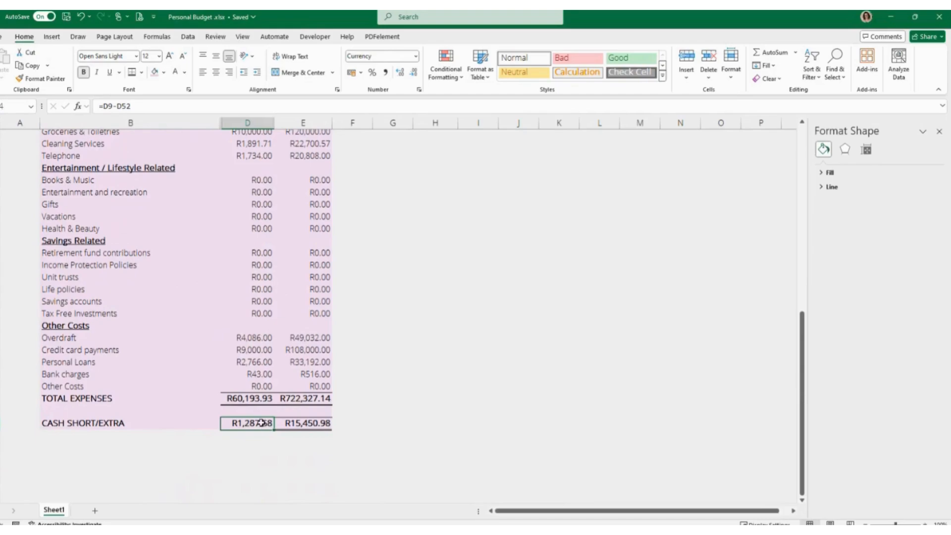
click(89, 180)
click(83, 192)
click(70, 205)
click(69, 218)
click(74, 231)
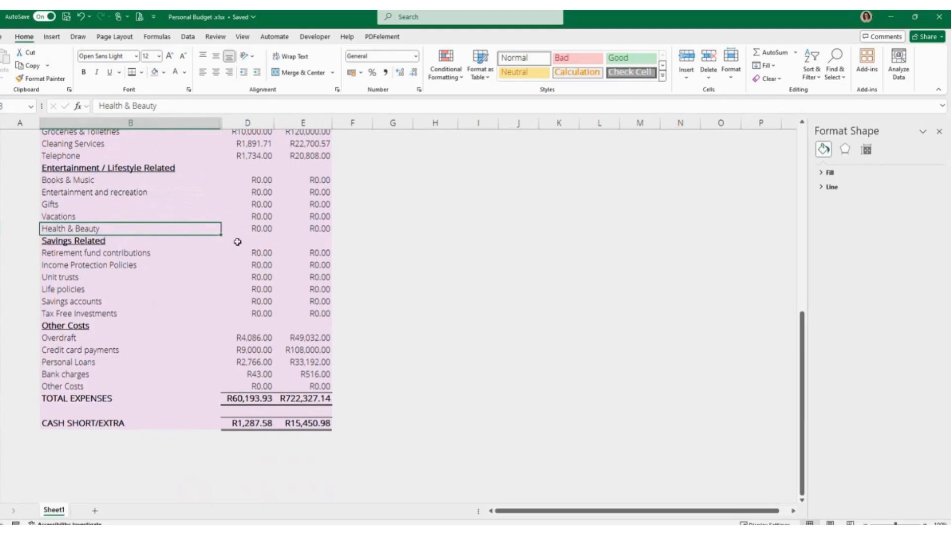
click(250, 252)
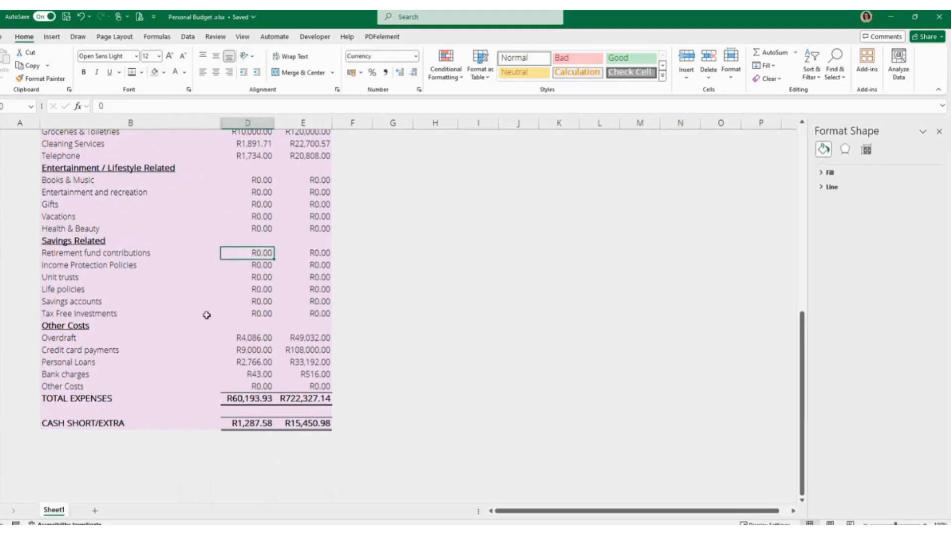
Enter the monthly CASH SHORT/EXTRA amount, 1,287.58, as the Savings accounts contribution and check the pie charts.
click(249, 422)
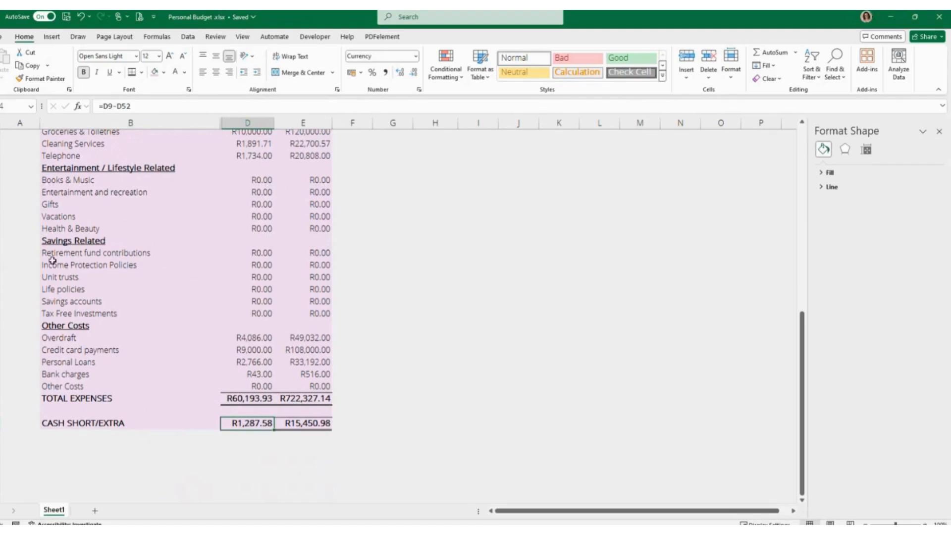
click(251, 303)
text(1,287.58)
key(Return)
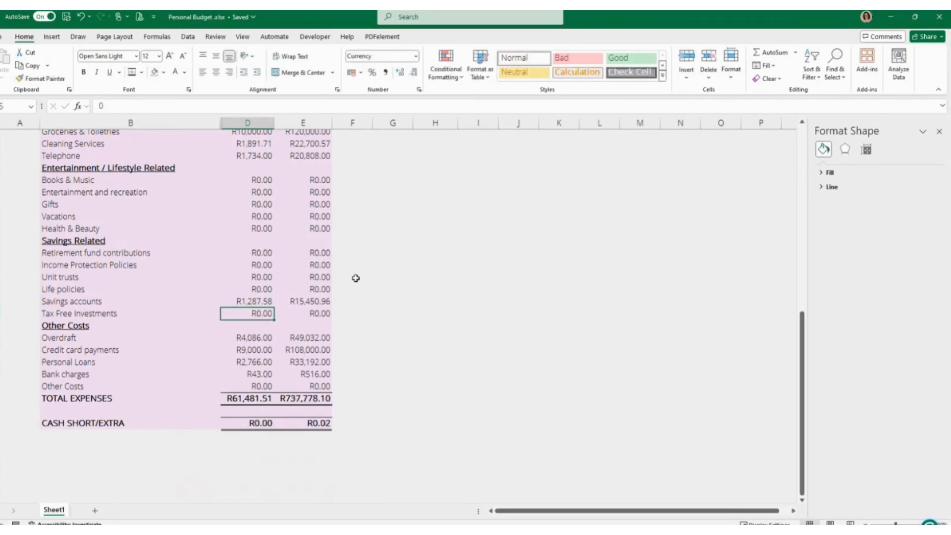
click(227, 302)
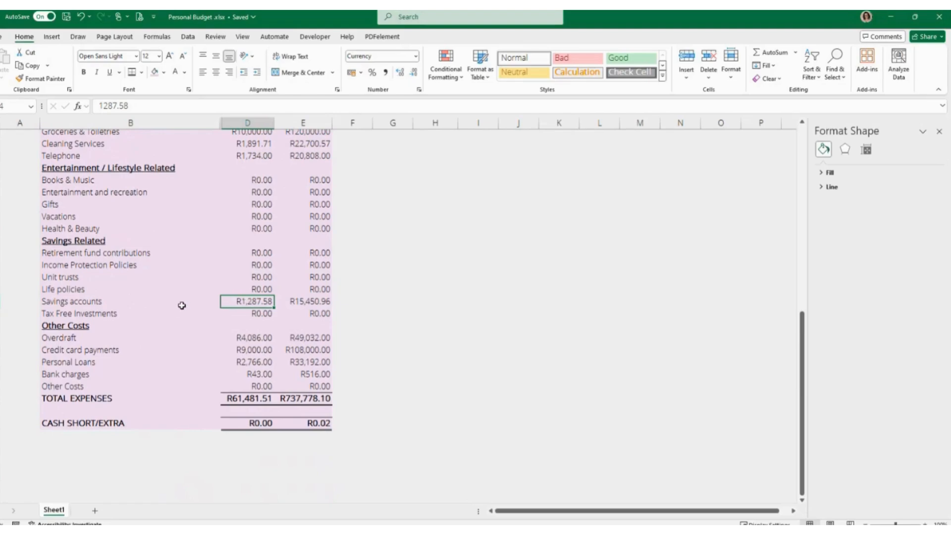
scroll(181, 305, up, 10)
click(247, 193)
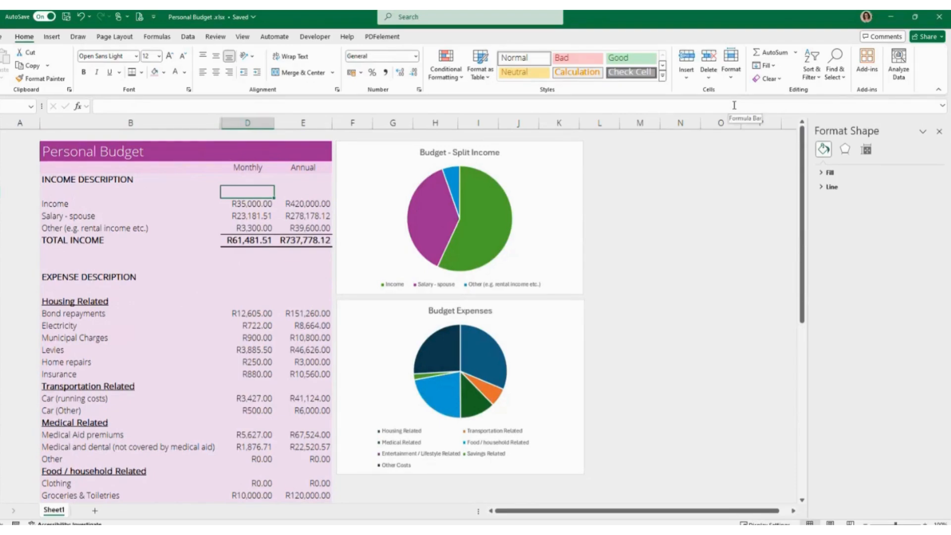
Review the finished budget from the monthly Income amount through all expense sections to the CASH SHORT/EXTRA row.
click(247, 203)
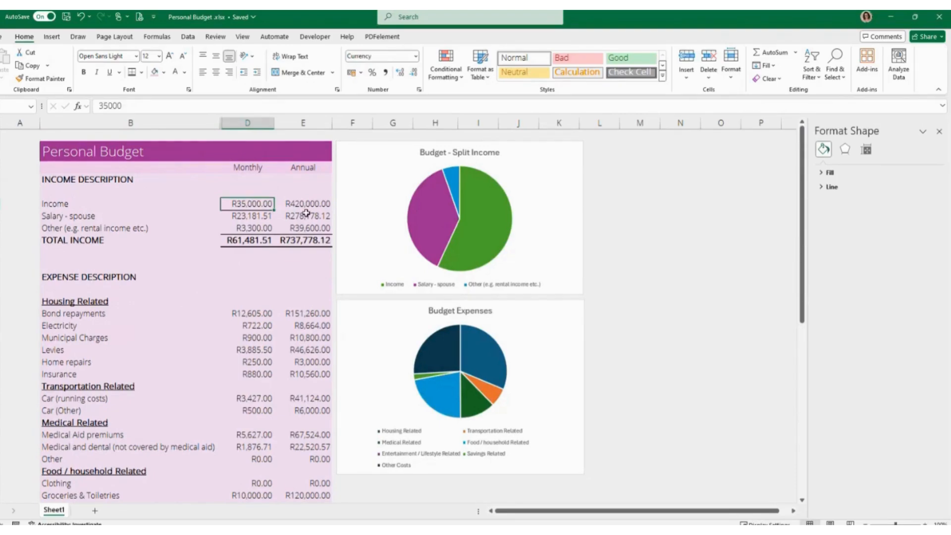
scroll(191, 287, down, 3)
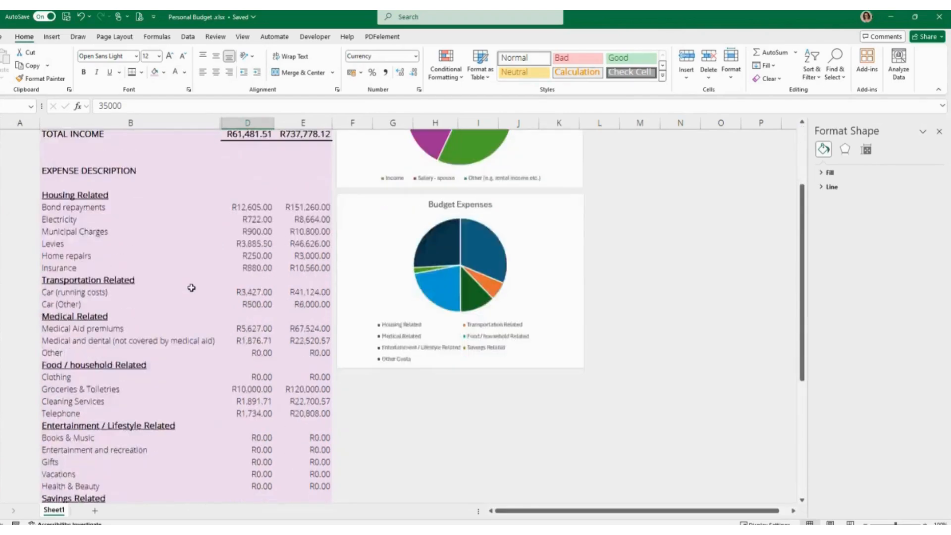
scroll(191, 288, down, 5)
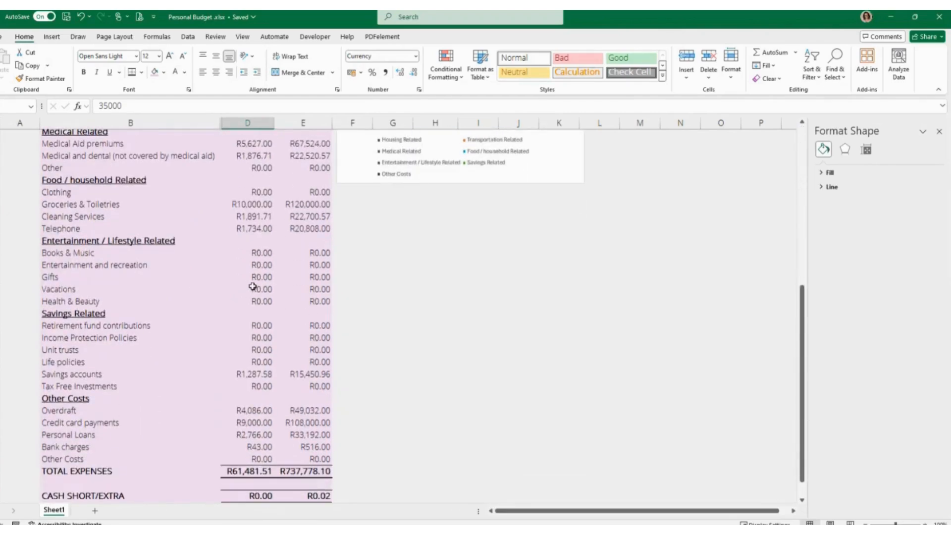
scroll(252, 286, down, 2)
scroll(252, 287, up, 10)
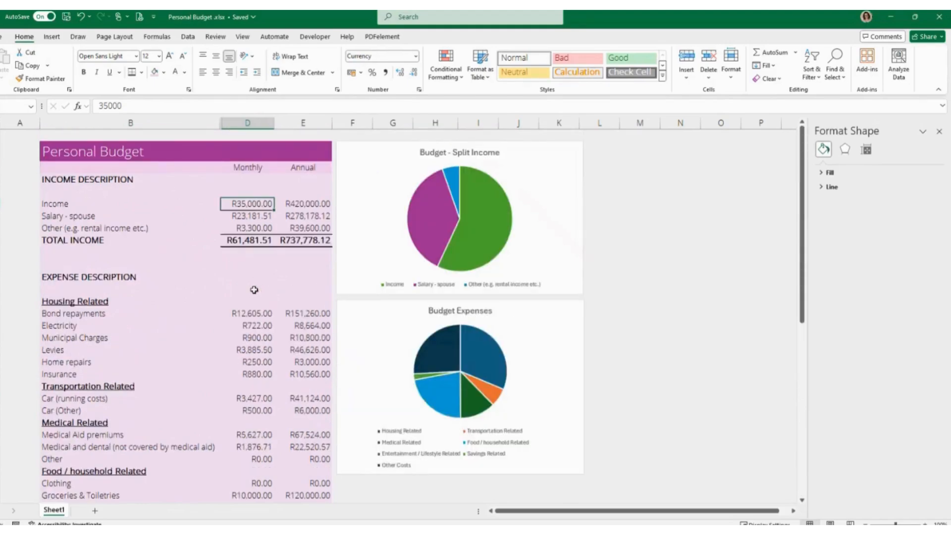
click(66, 205)
click(251, 206)
scroll(178, 259, down, 5)
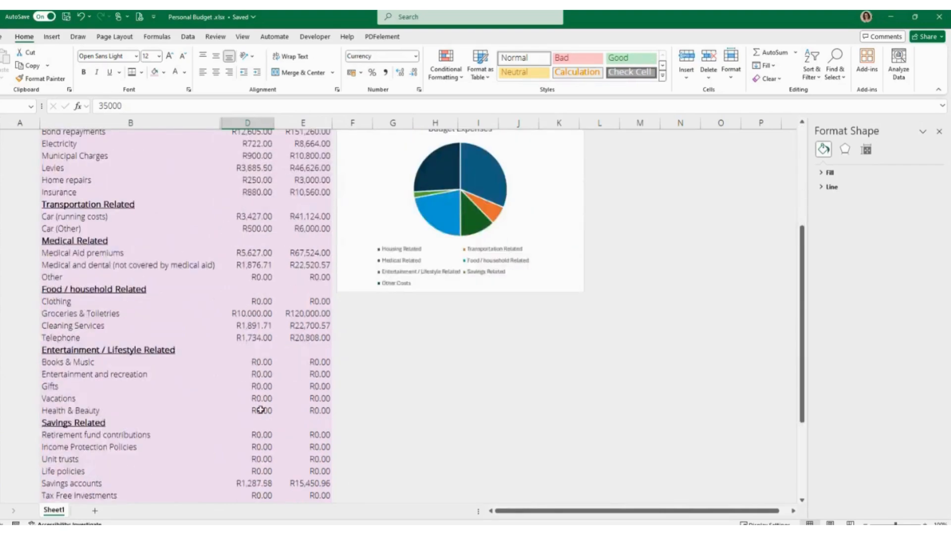
scroll(261, 410, down, 3)
scroll(260, 403, up, 8)
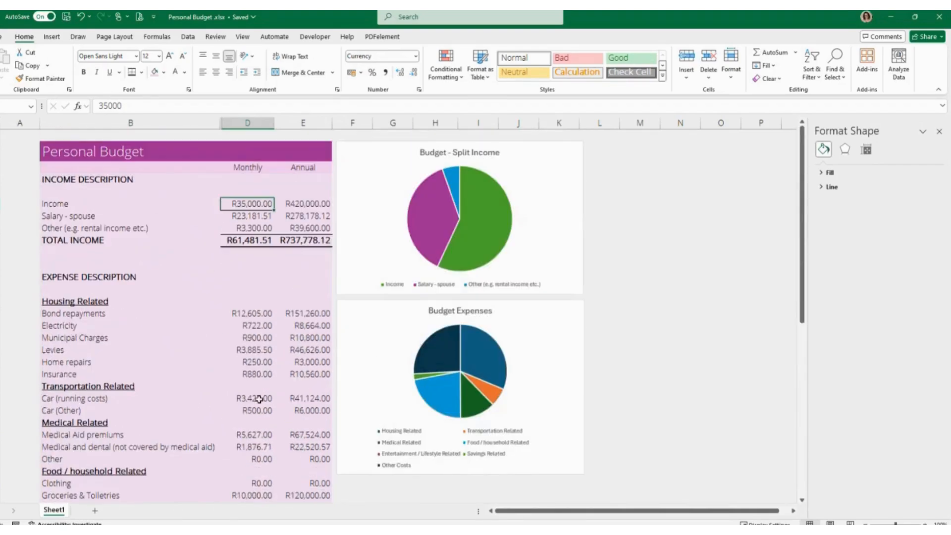